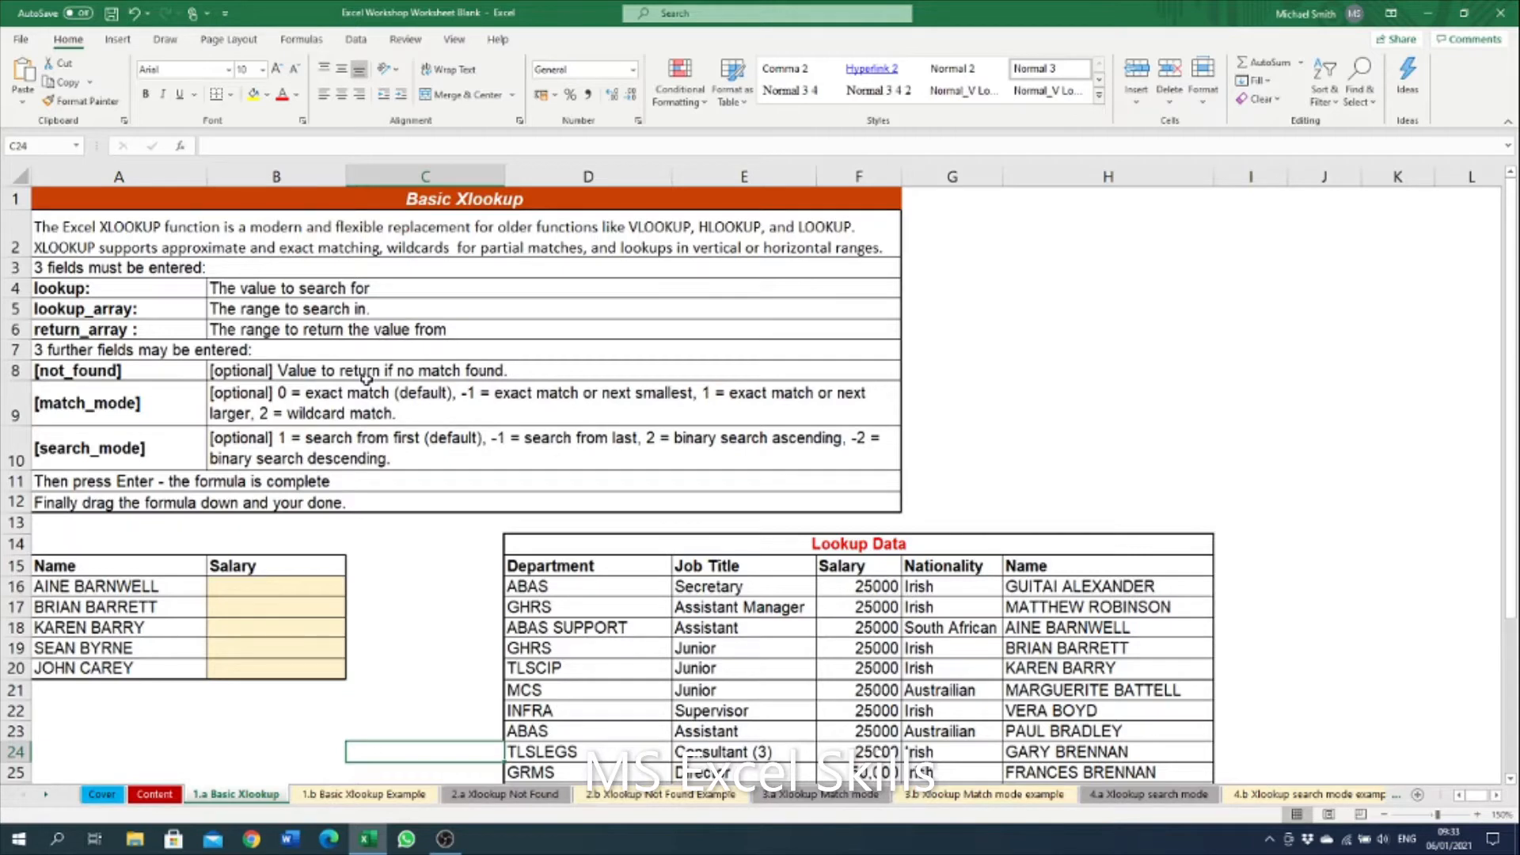
Review the worksheet's notes on XLOOKUP's three required fields, three optional fields and final formula instructions
mouse_move(19, 257)
left_mouse_down()
mouse_move(7, 290)
mouse_move(16, 255)
left_mouse_up()
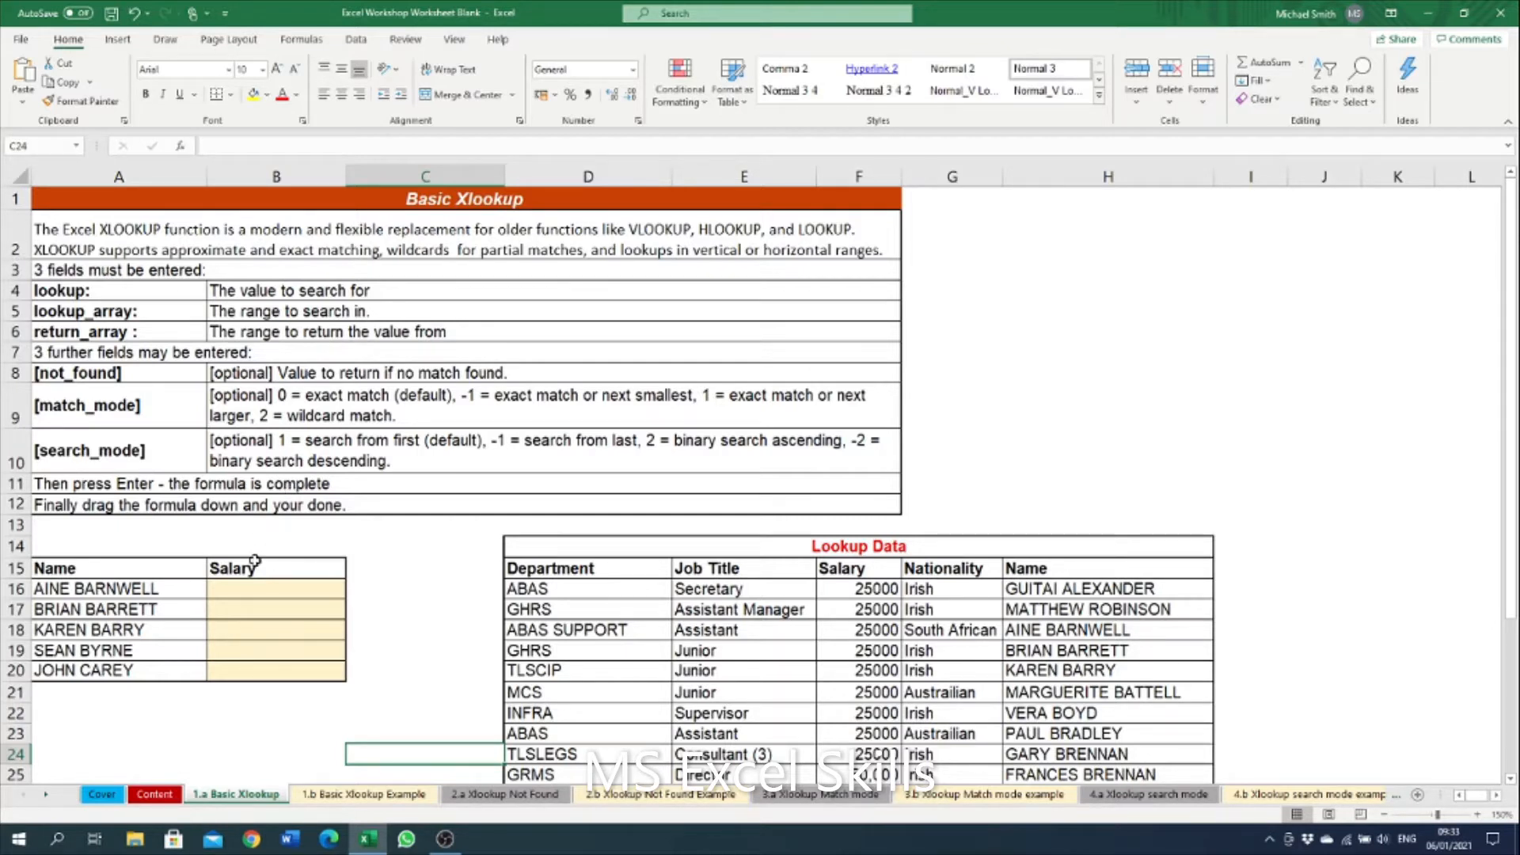
left_click(219, 318)
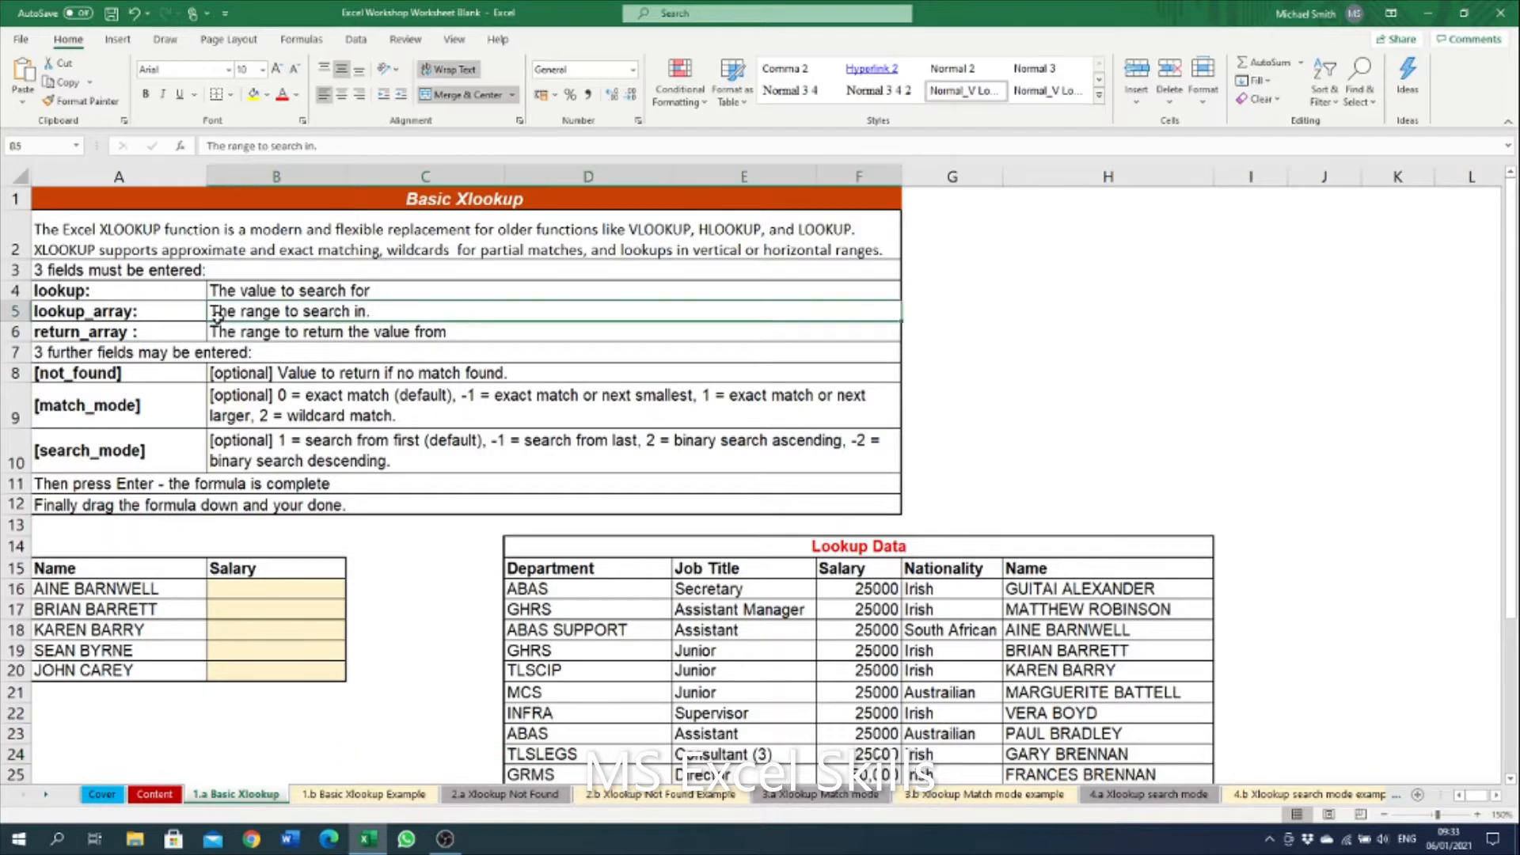
left_click(44, 317)
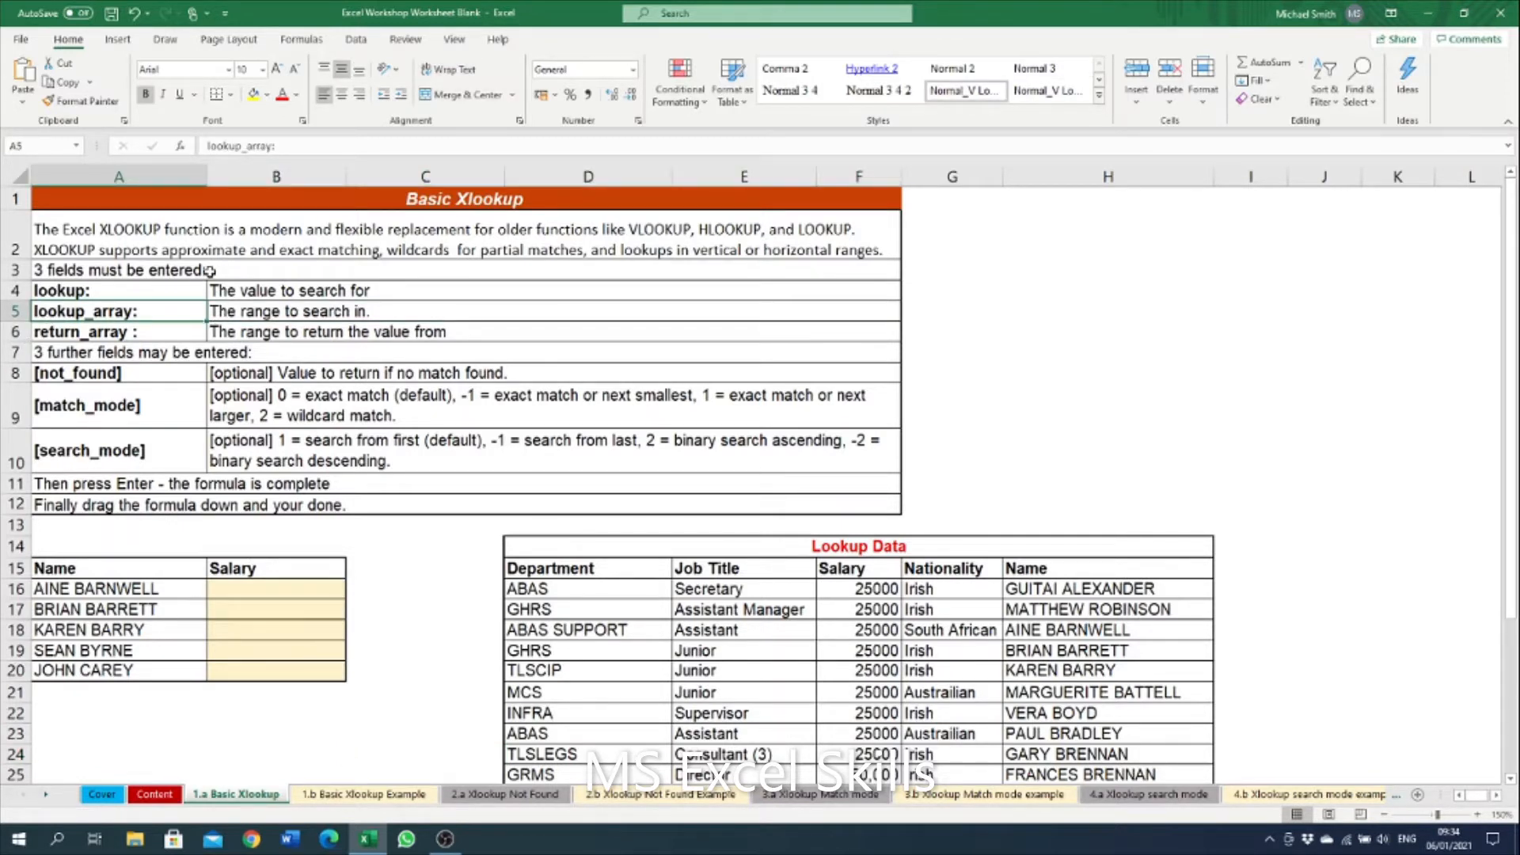
left_click(106, 289)
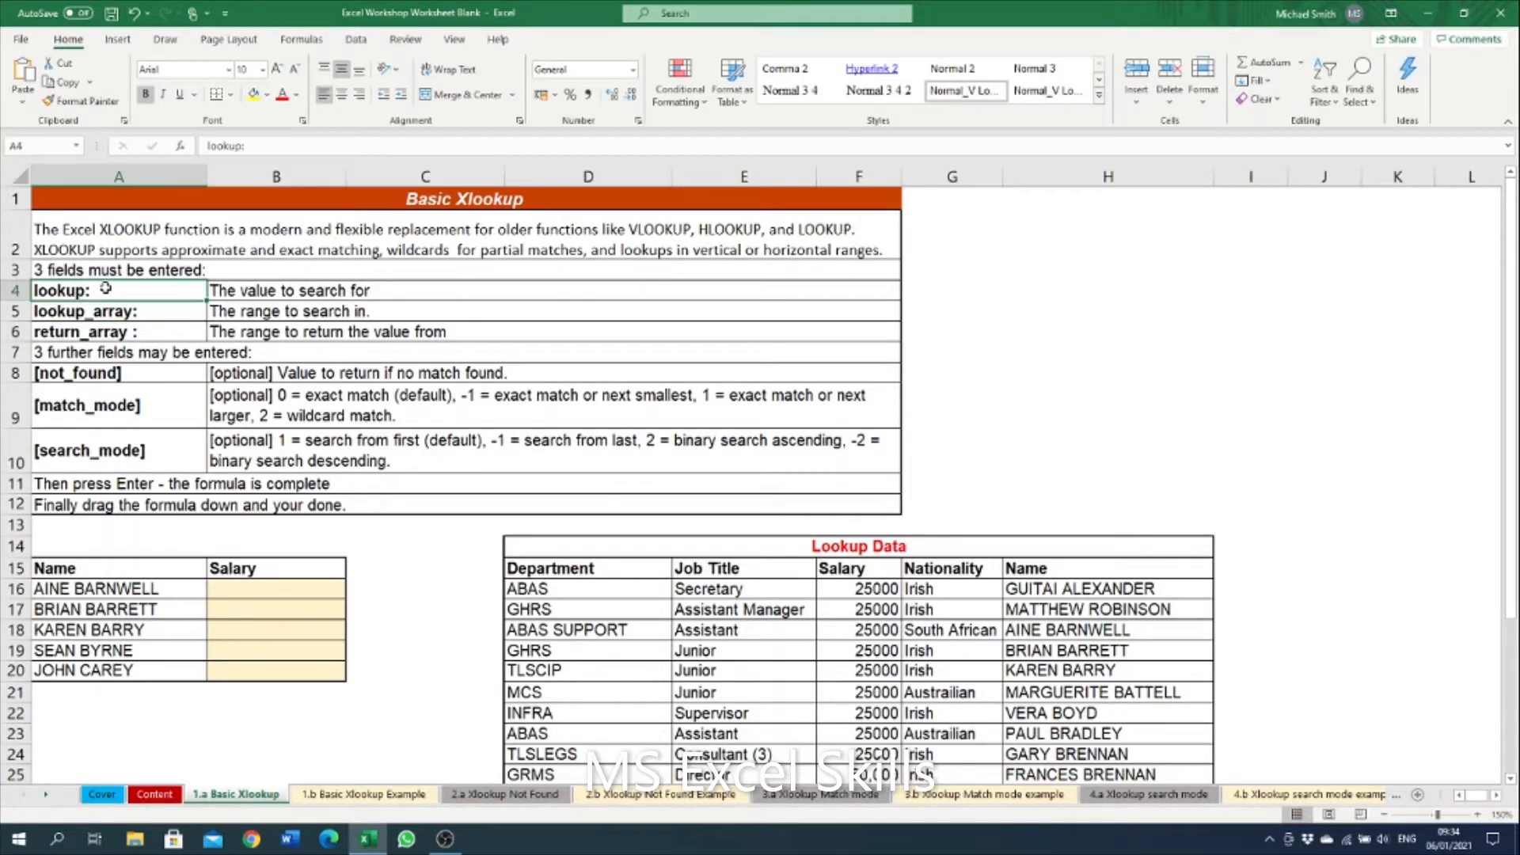
left_click(266, 290)
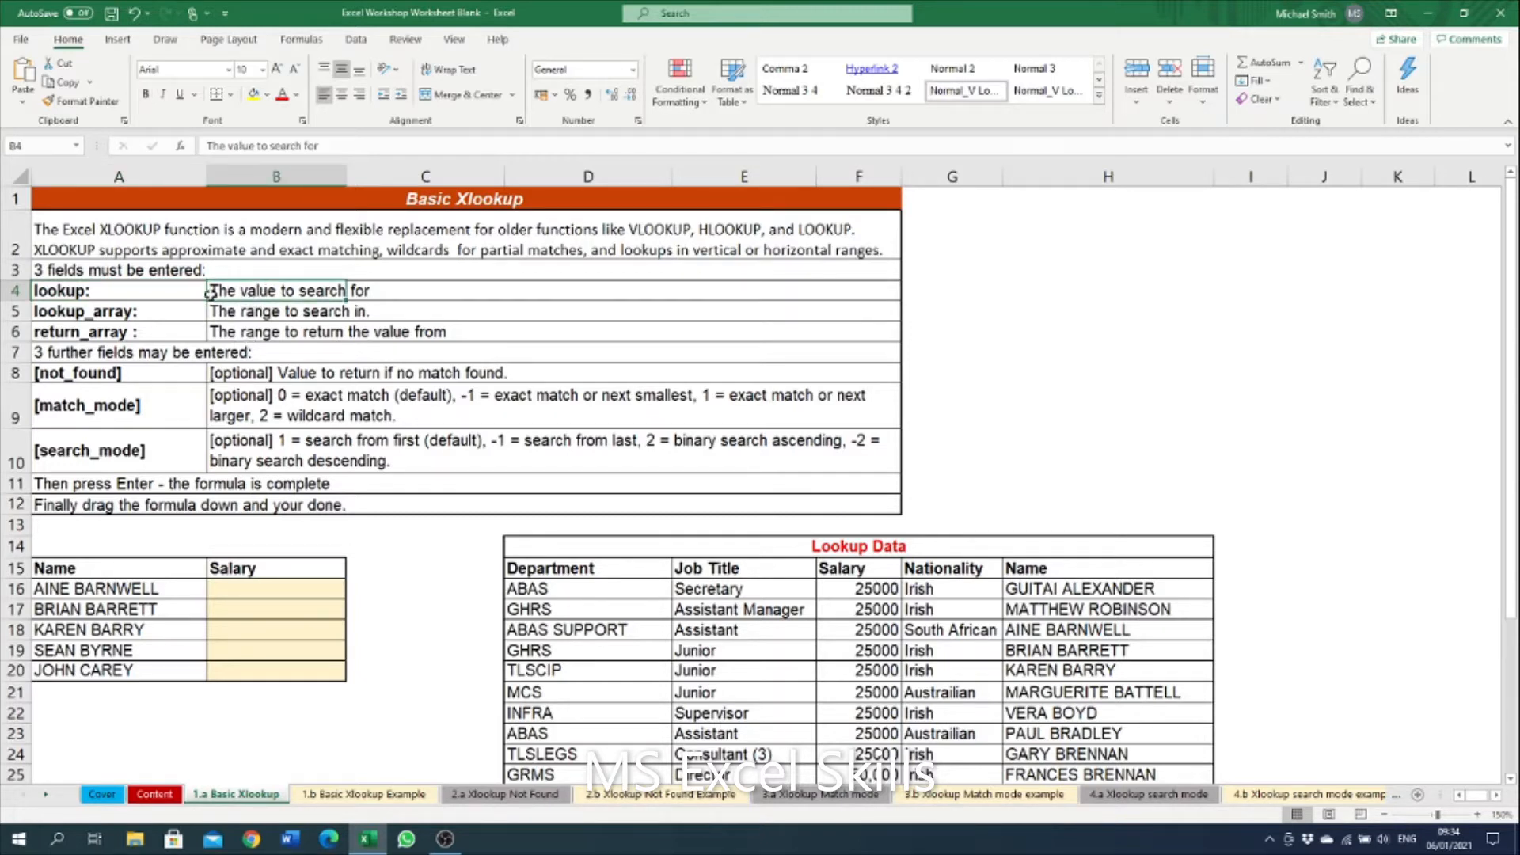
left_click(136, 284)
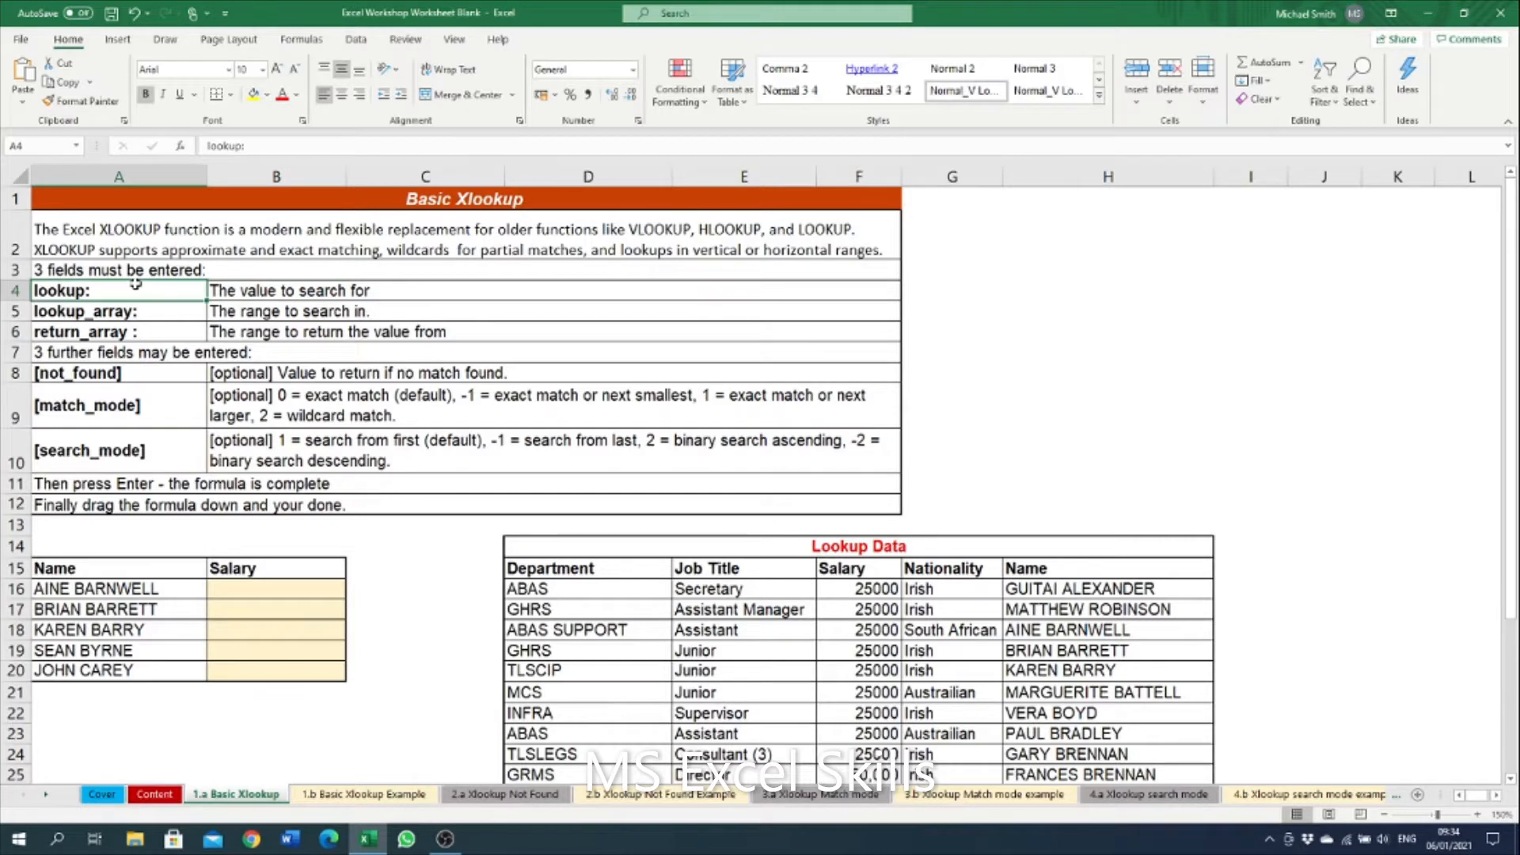
left_click(143, 320)
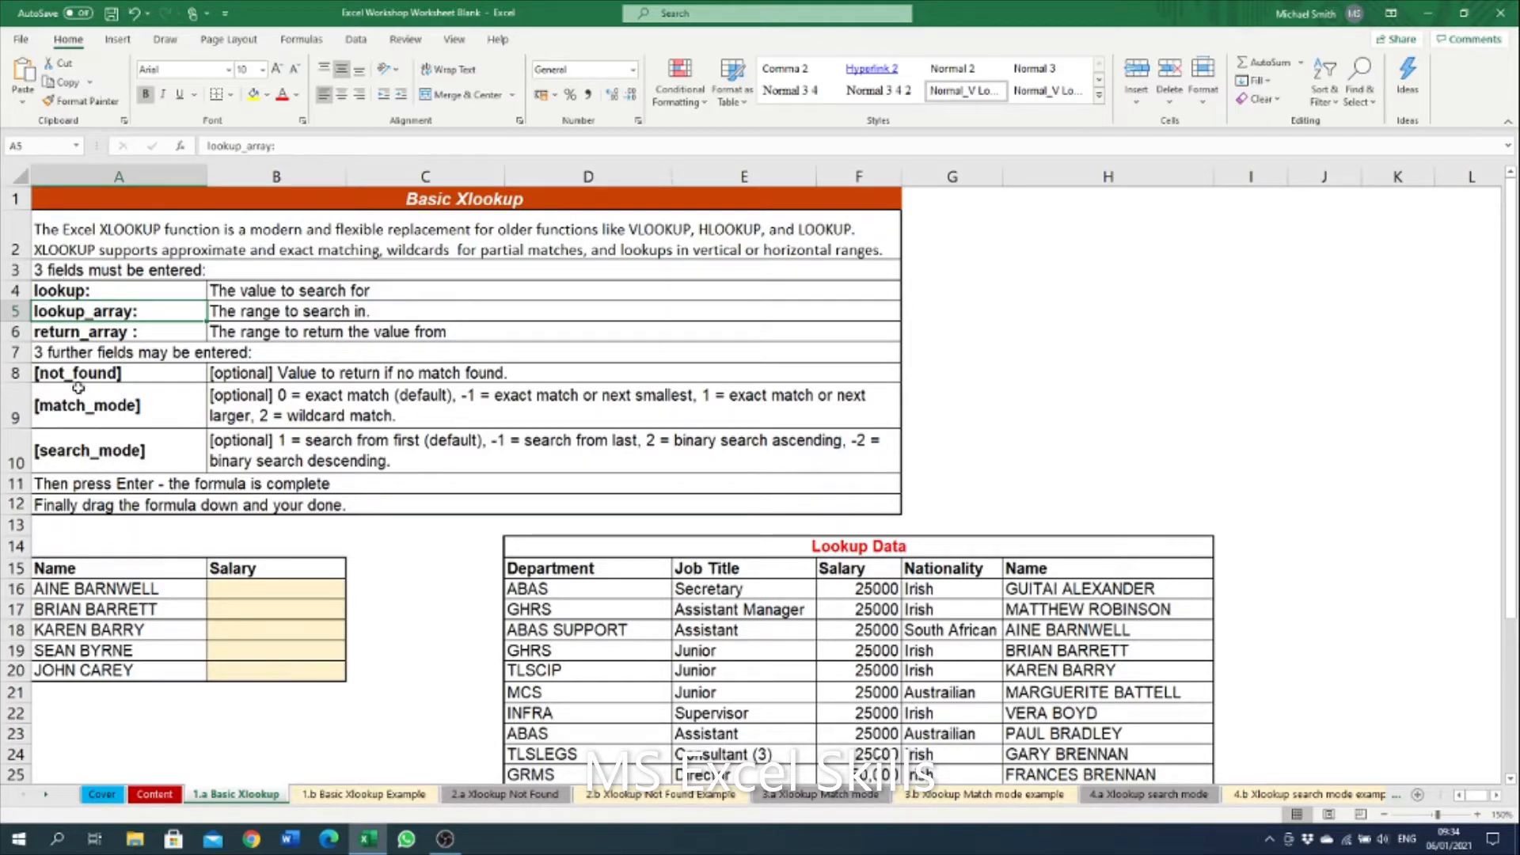
left_click(75, 339)
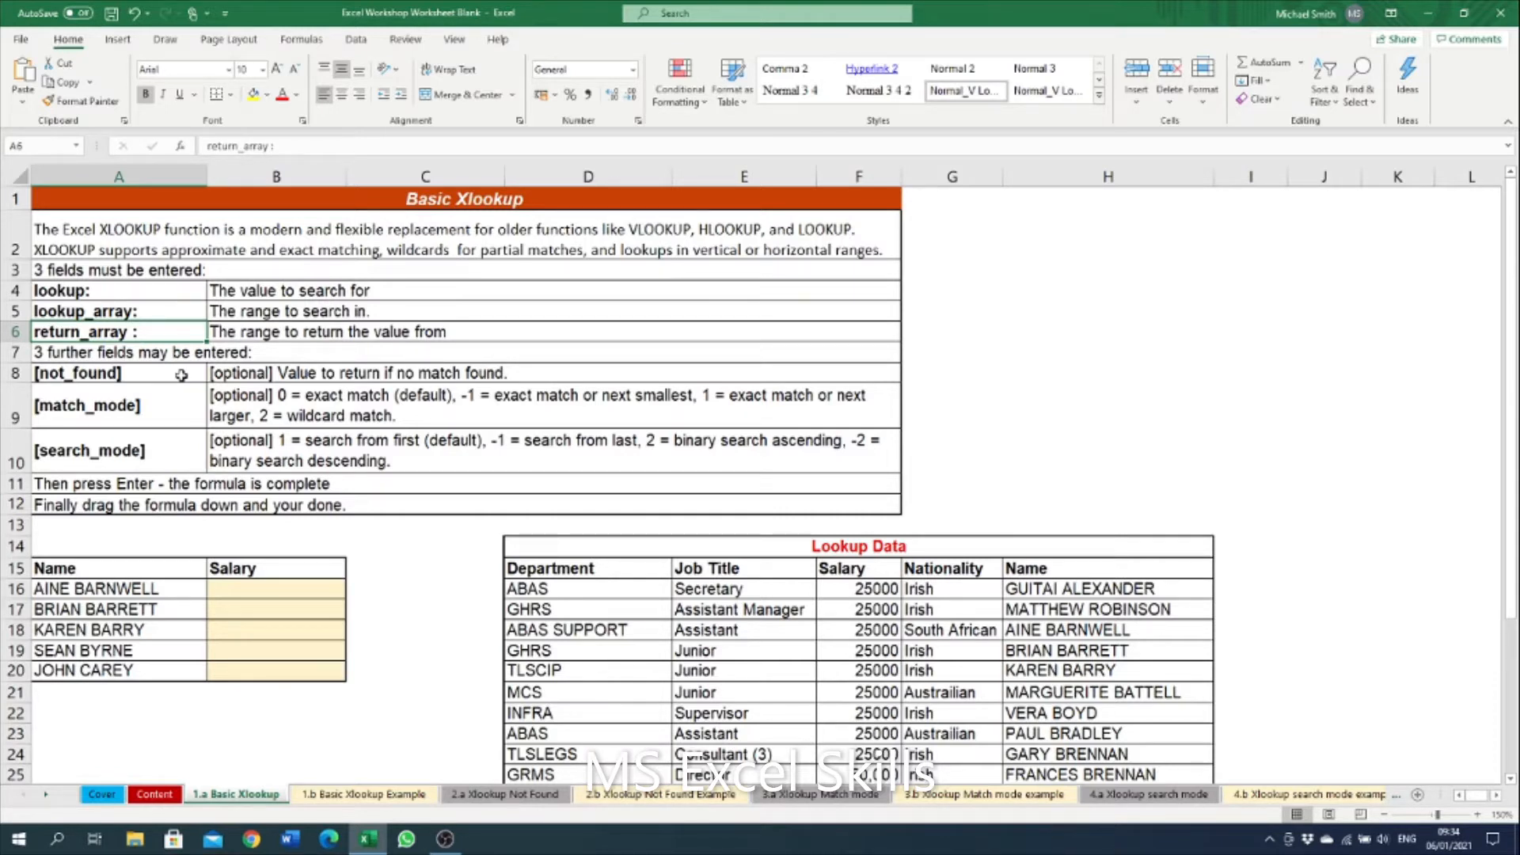
left_click(133, 358)
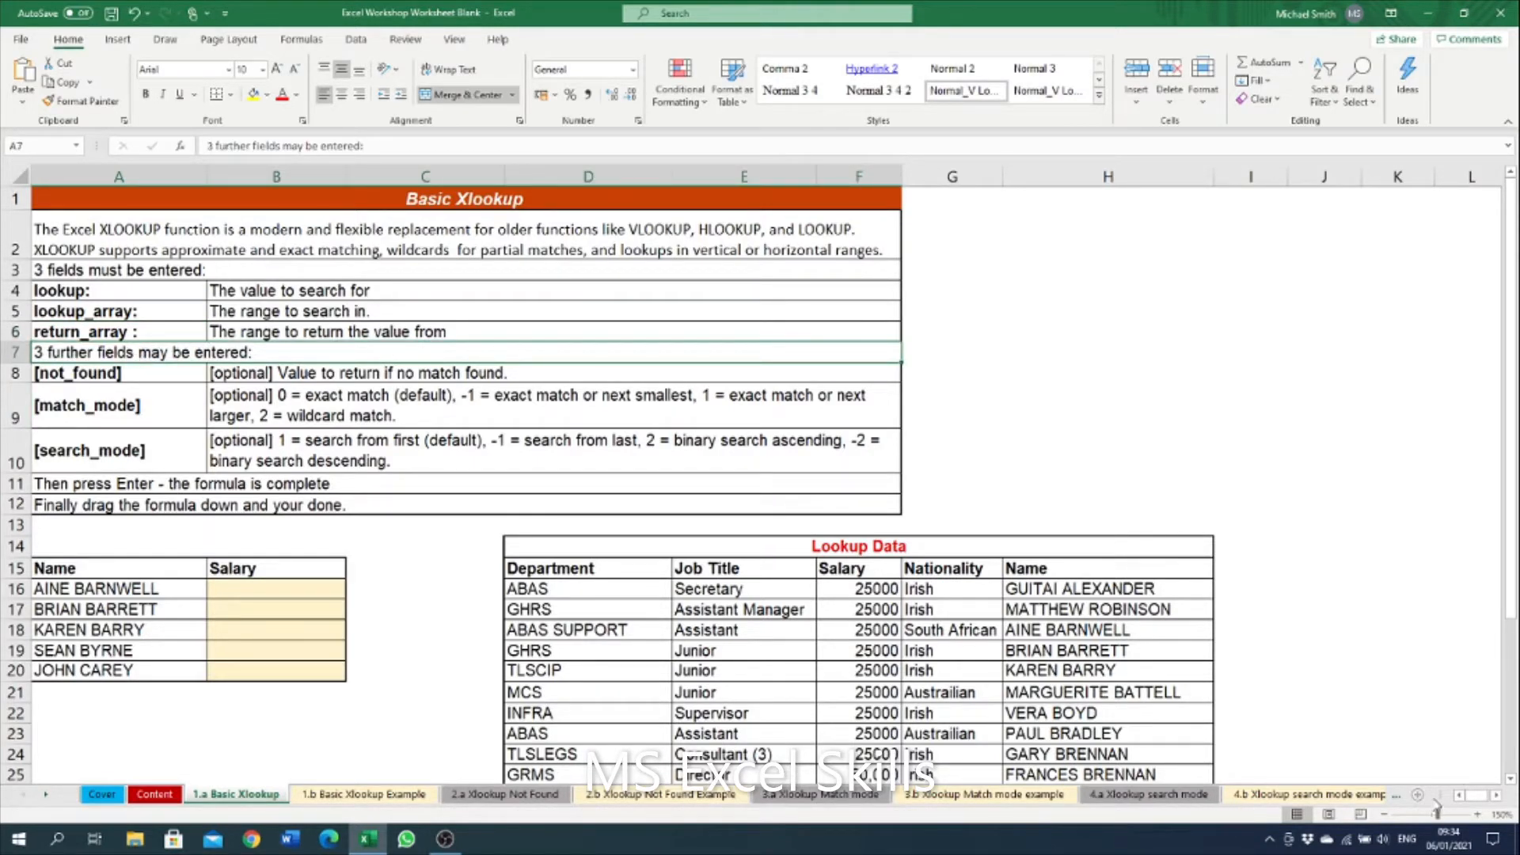
left_click(269, 387)
left_click(274, 373)
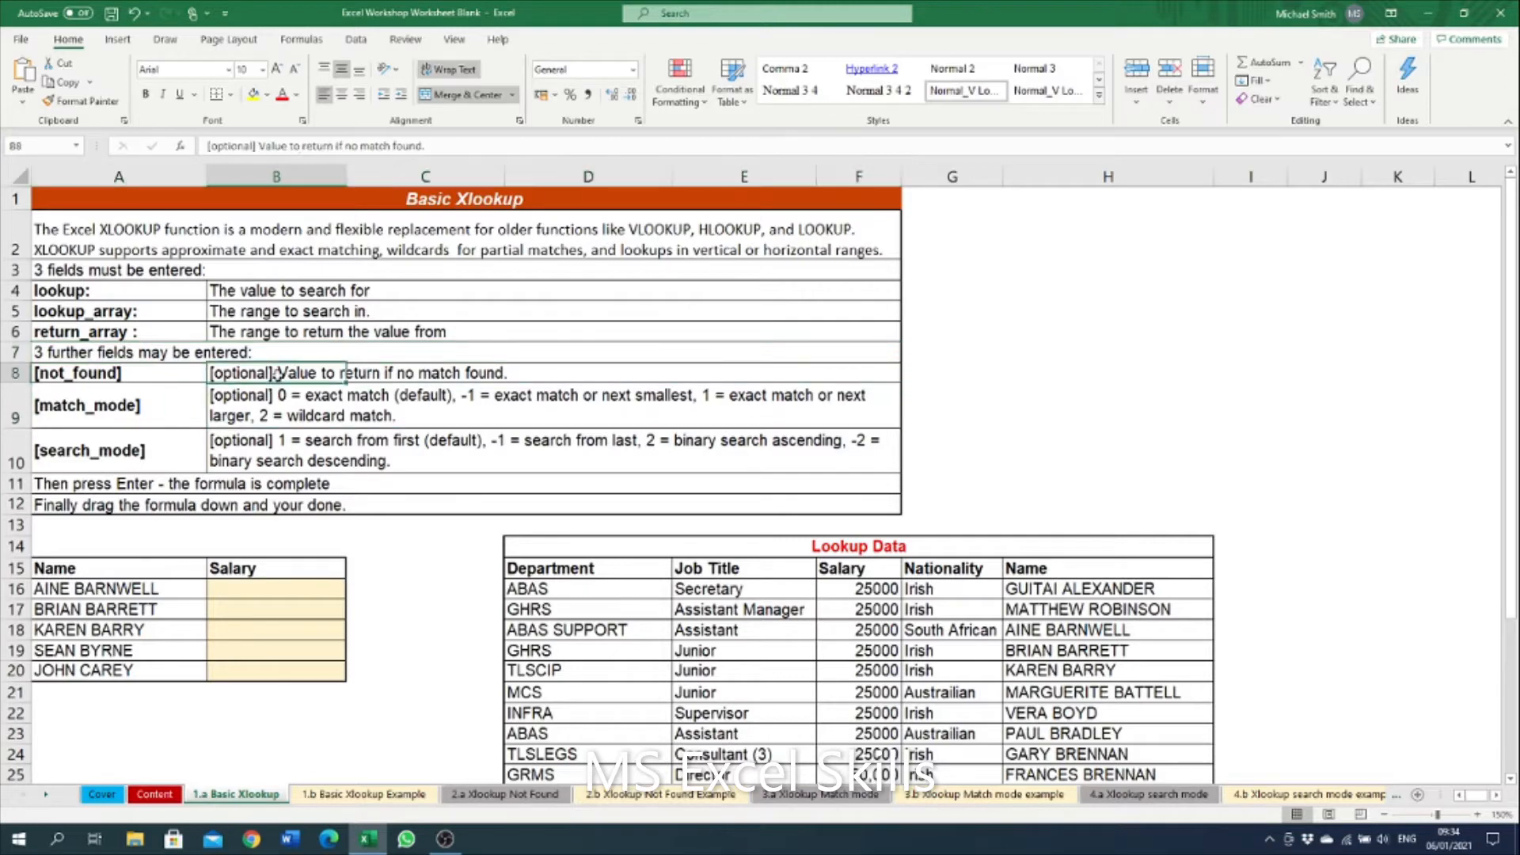
left_click(190, 484)
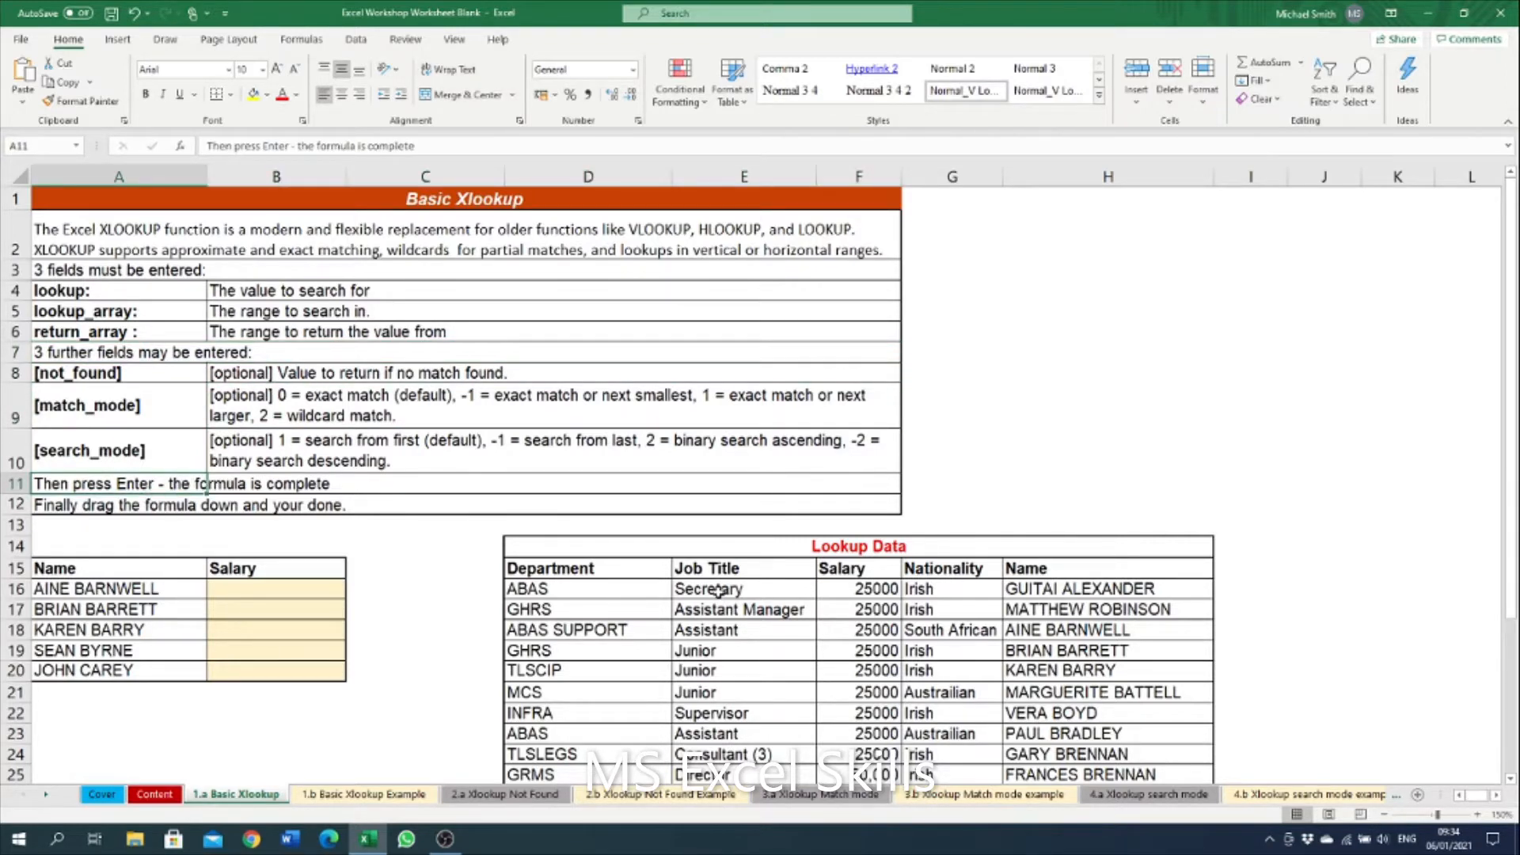
Examine the Name and Salary table against the Name and Salary columns of the Lookup Data table
scroll(681, 586, "down", 2)
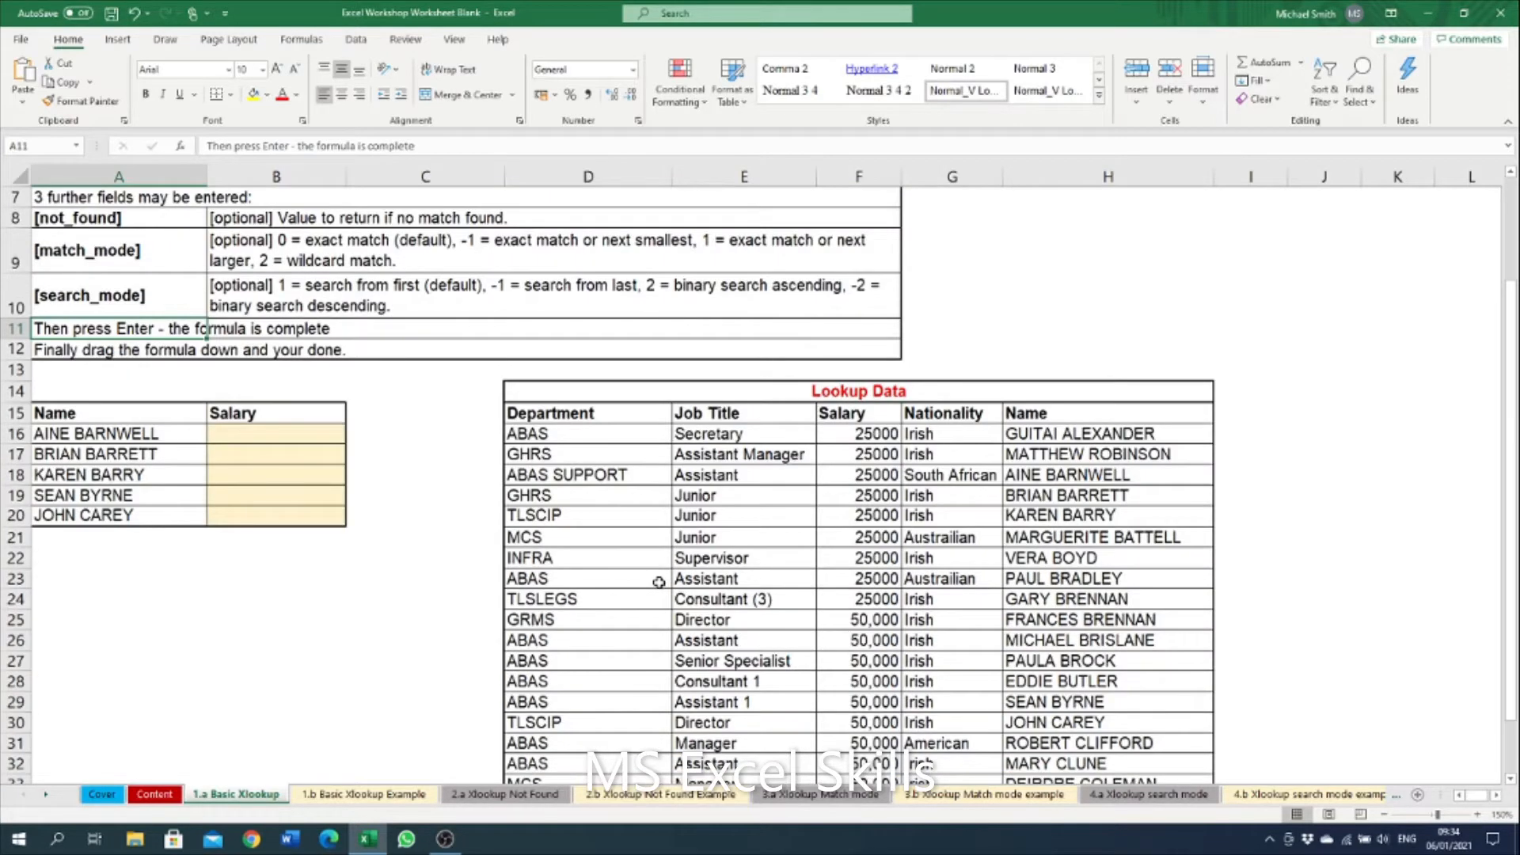
scroll(659, 583, "up", 2)
scroll(659, 583, "down", 2)
scroll(659, 583, "up", 2)
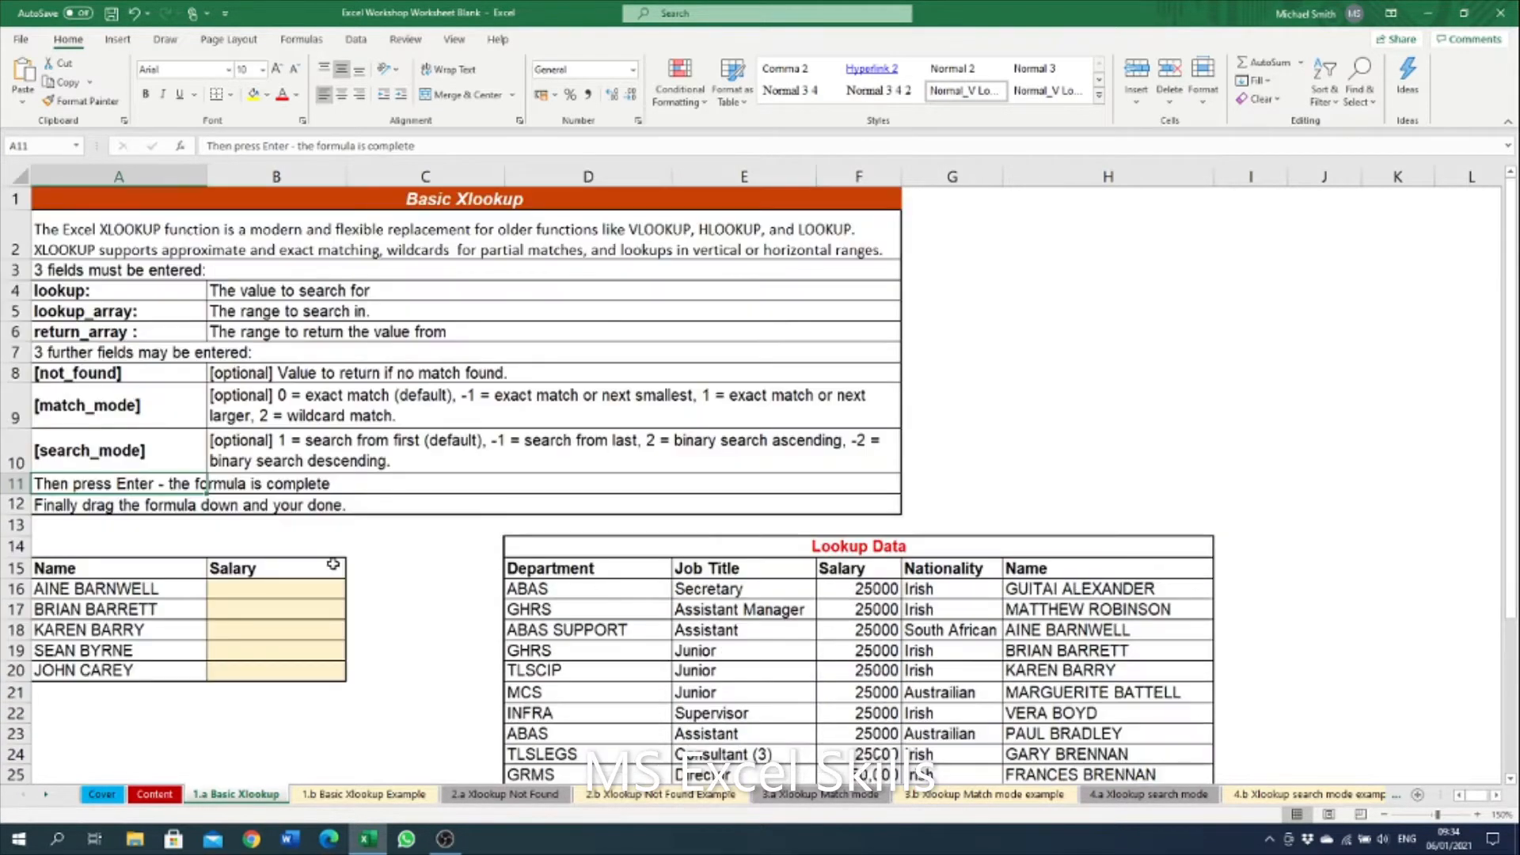
left_click(263, 588)
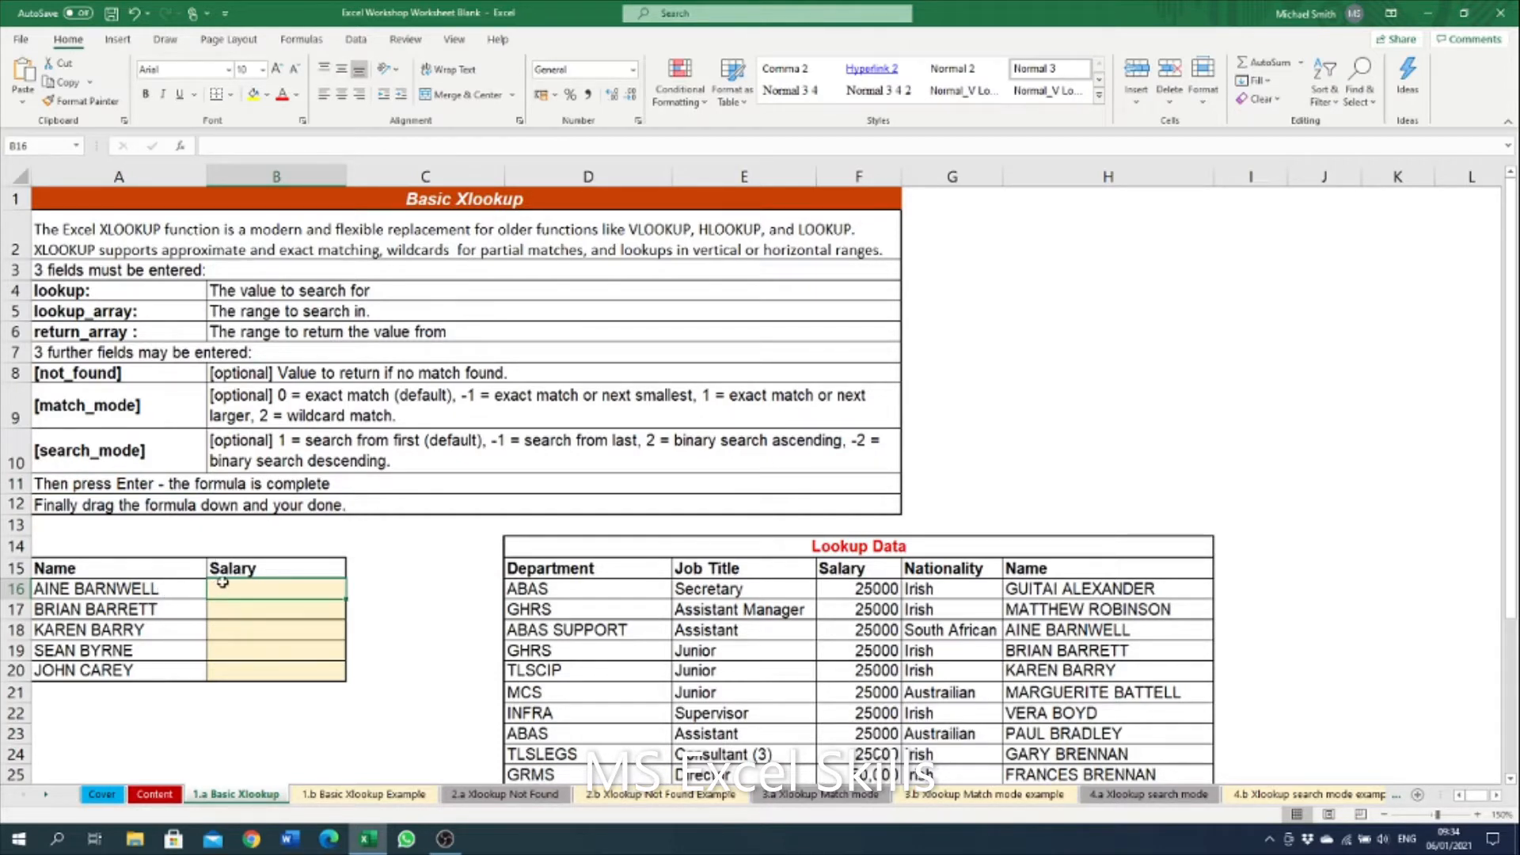
left_click(147, 607)
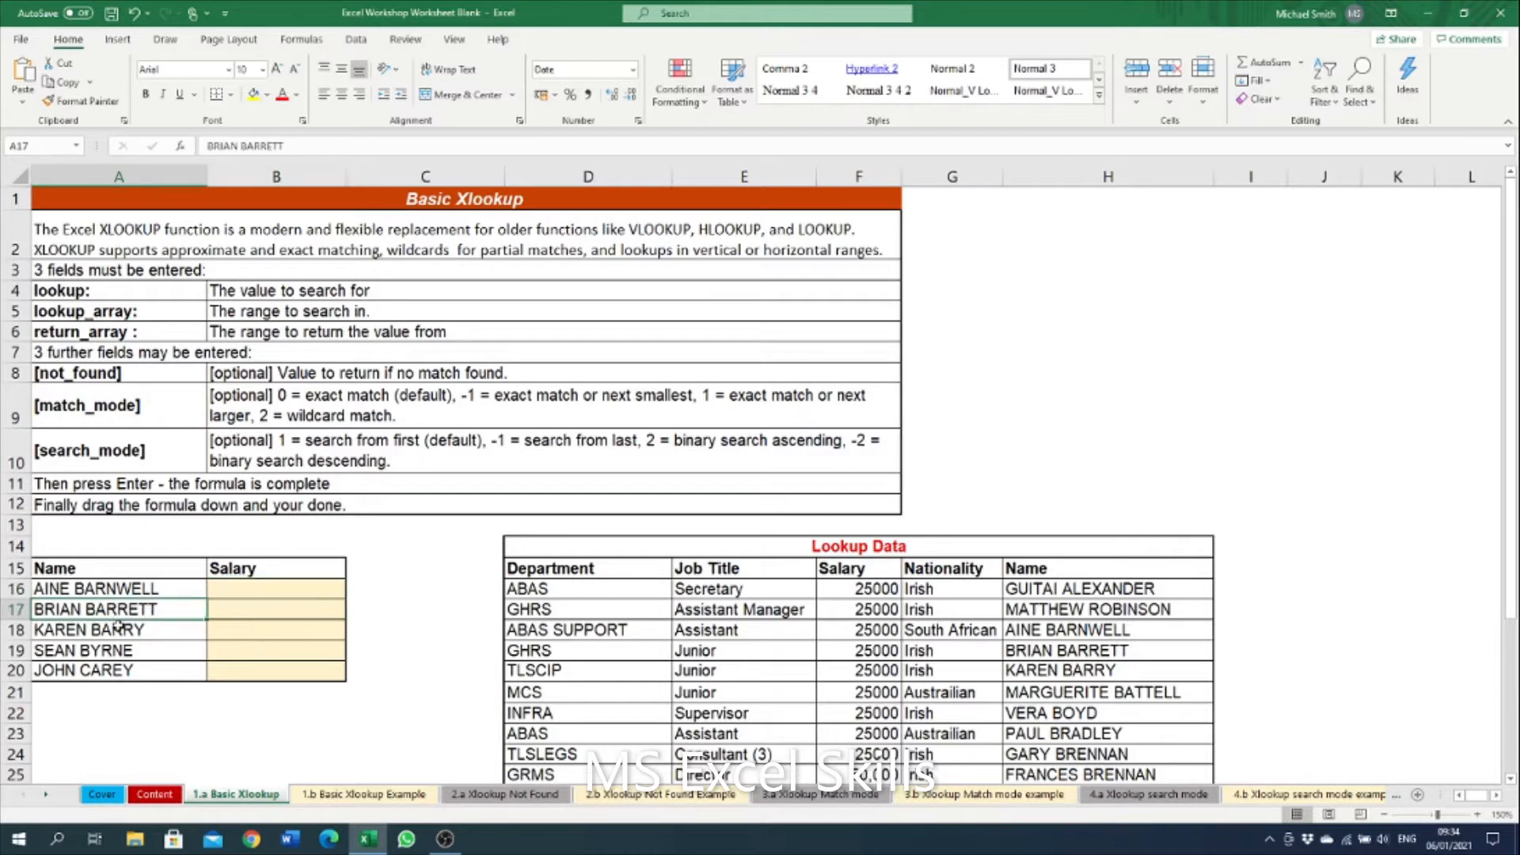
left_click(119, 628)
left_click(951, 609)
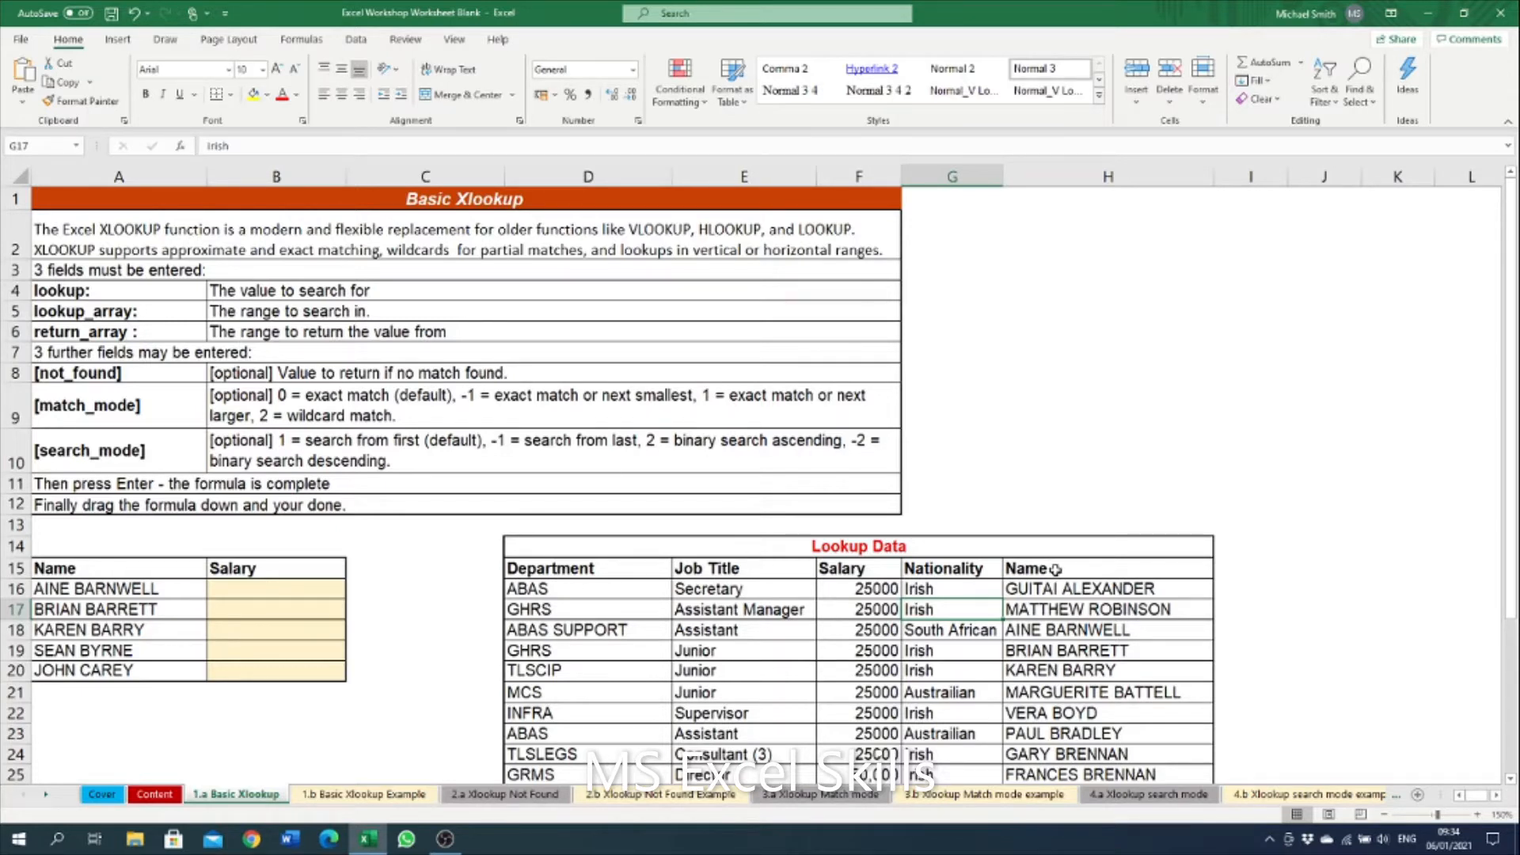
left_click(1083, 594)
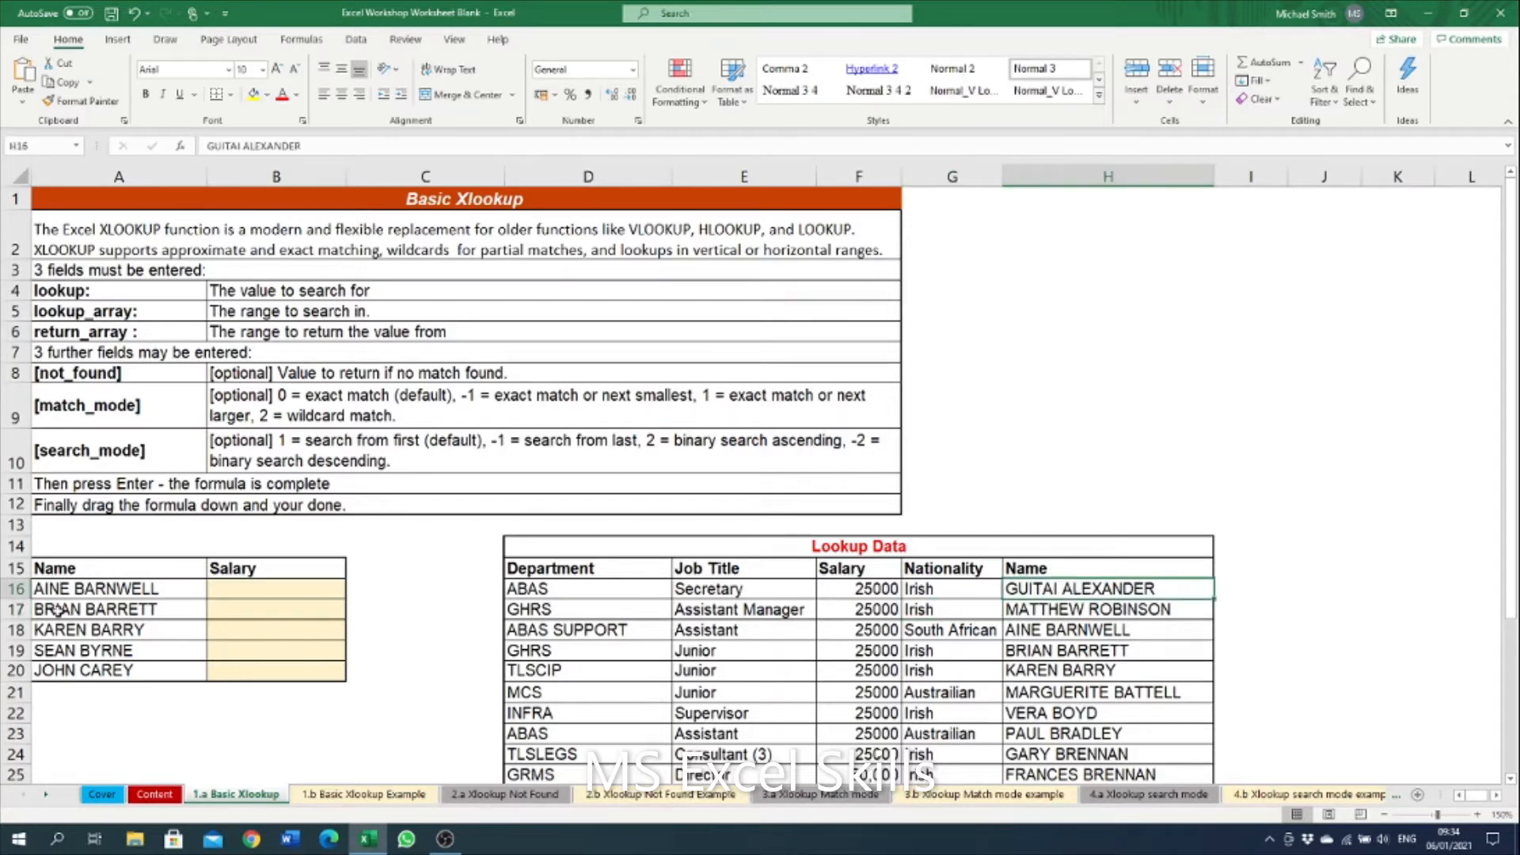
left_click(128, 608)
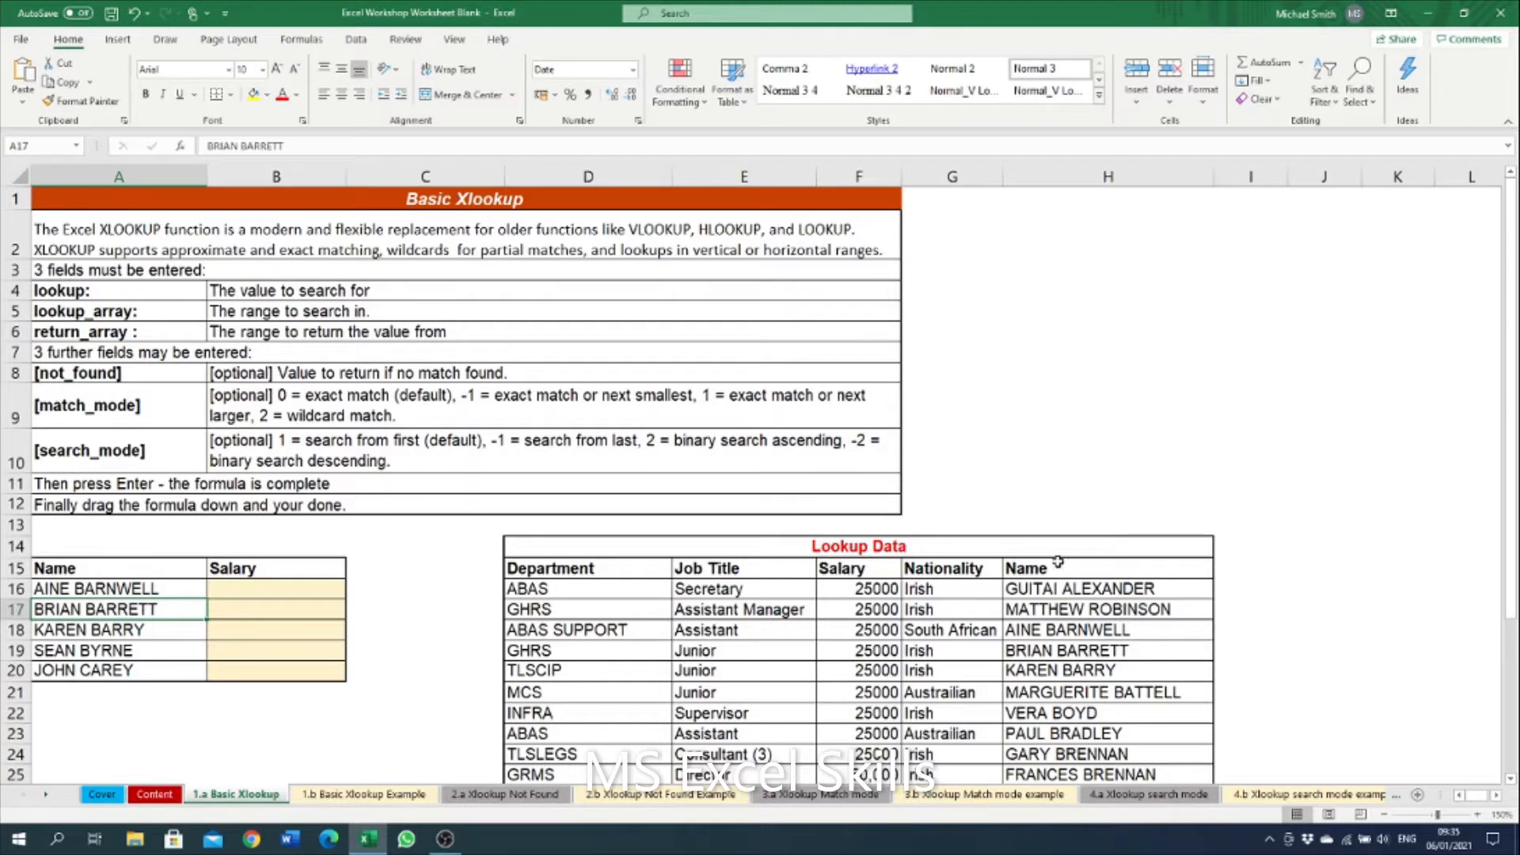
left_click(1079, 629)
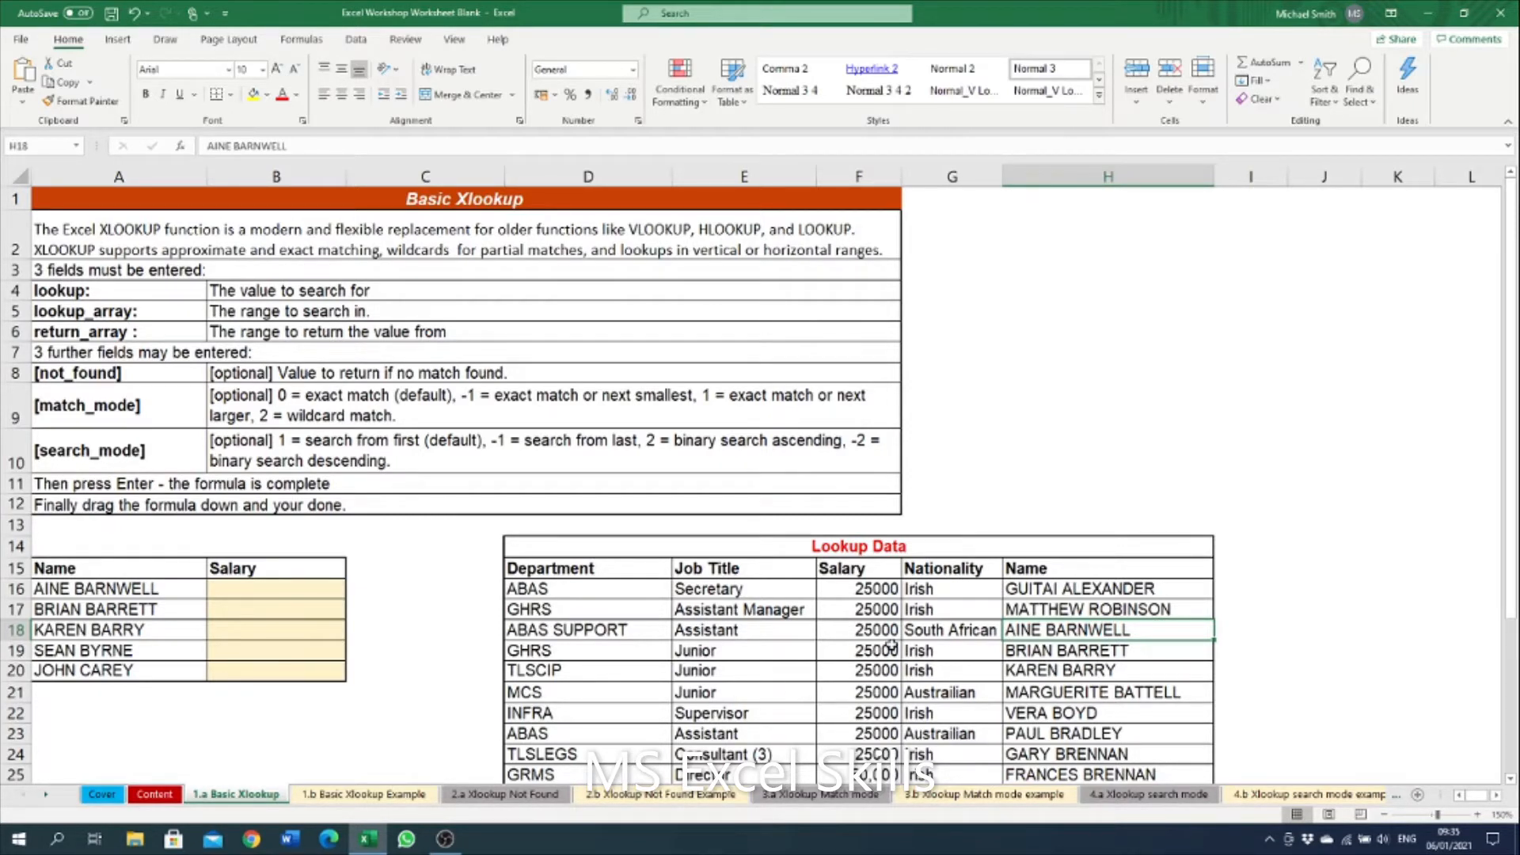
left_click(870, 596)
left_click(1047, 610)
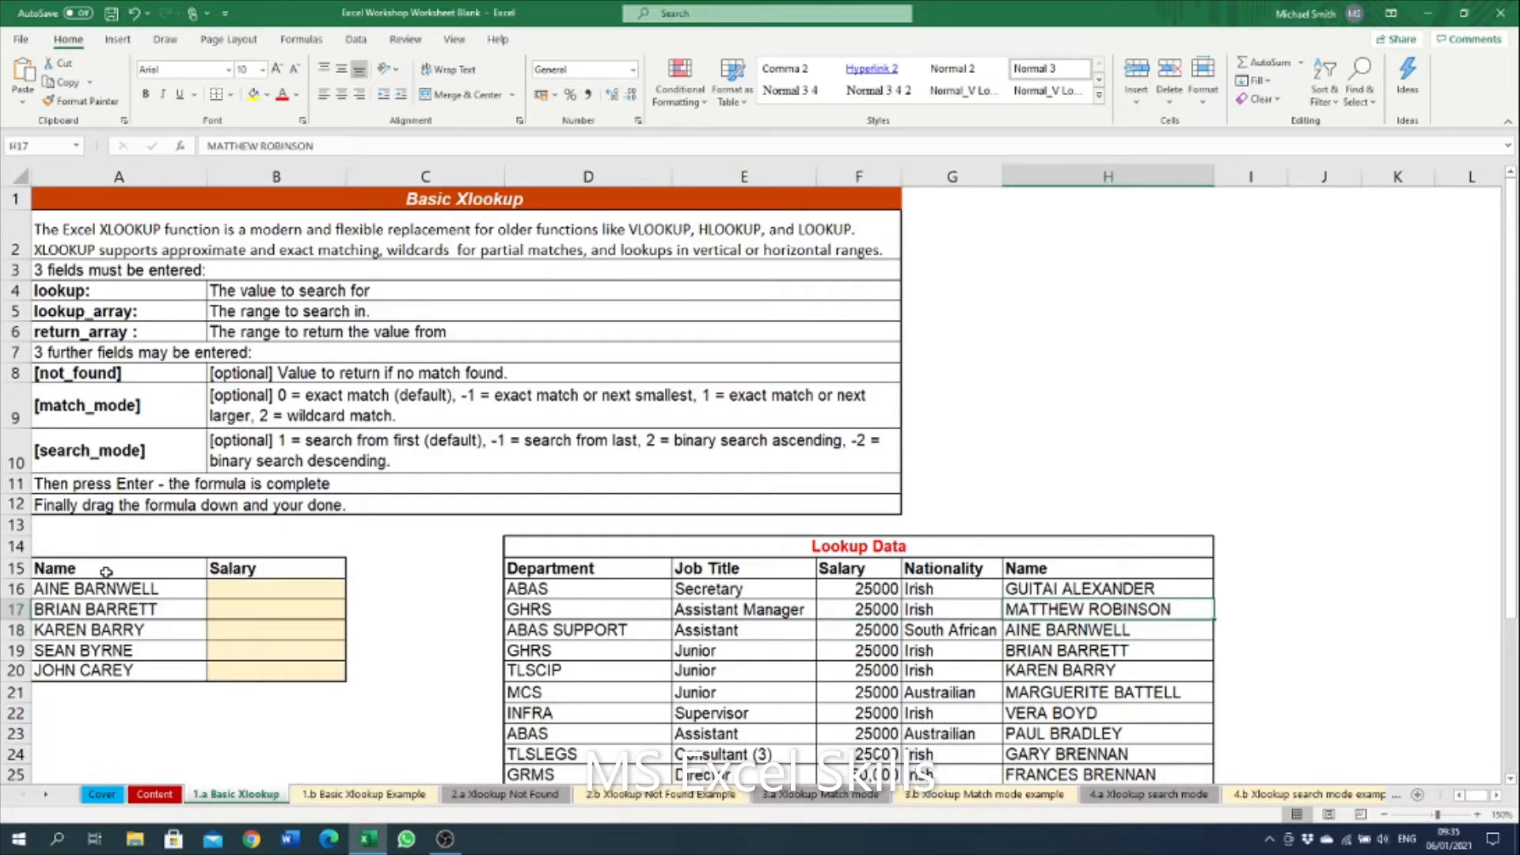
Begin an XLOOKUP formula in B16 with A16 as the lookup value
left_click(280, 588)
type("=xlo")
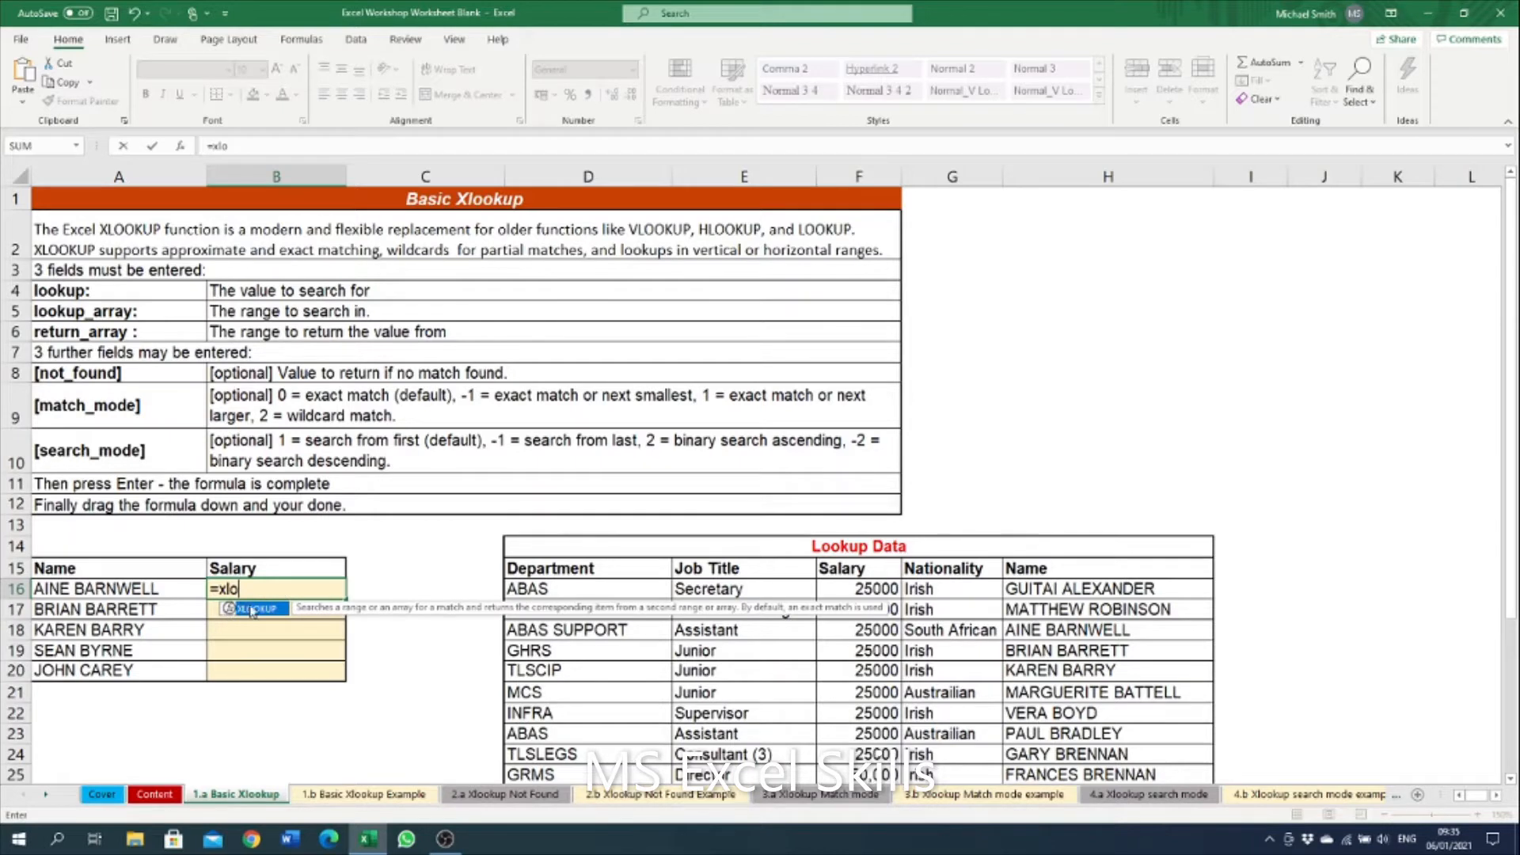
double_click(255, 610)
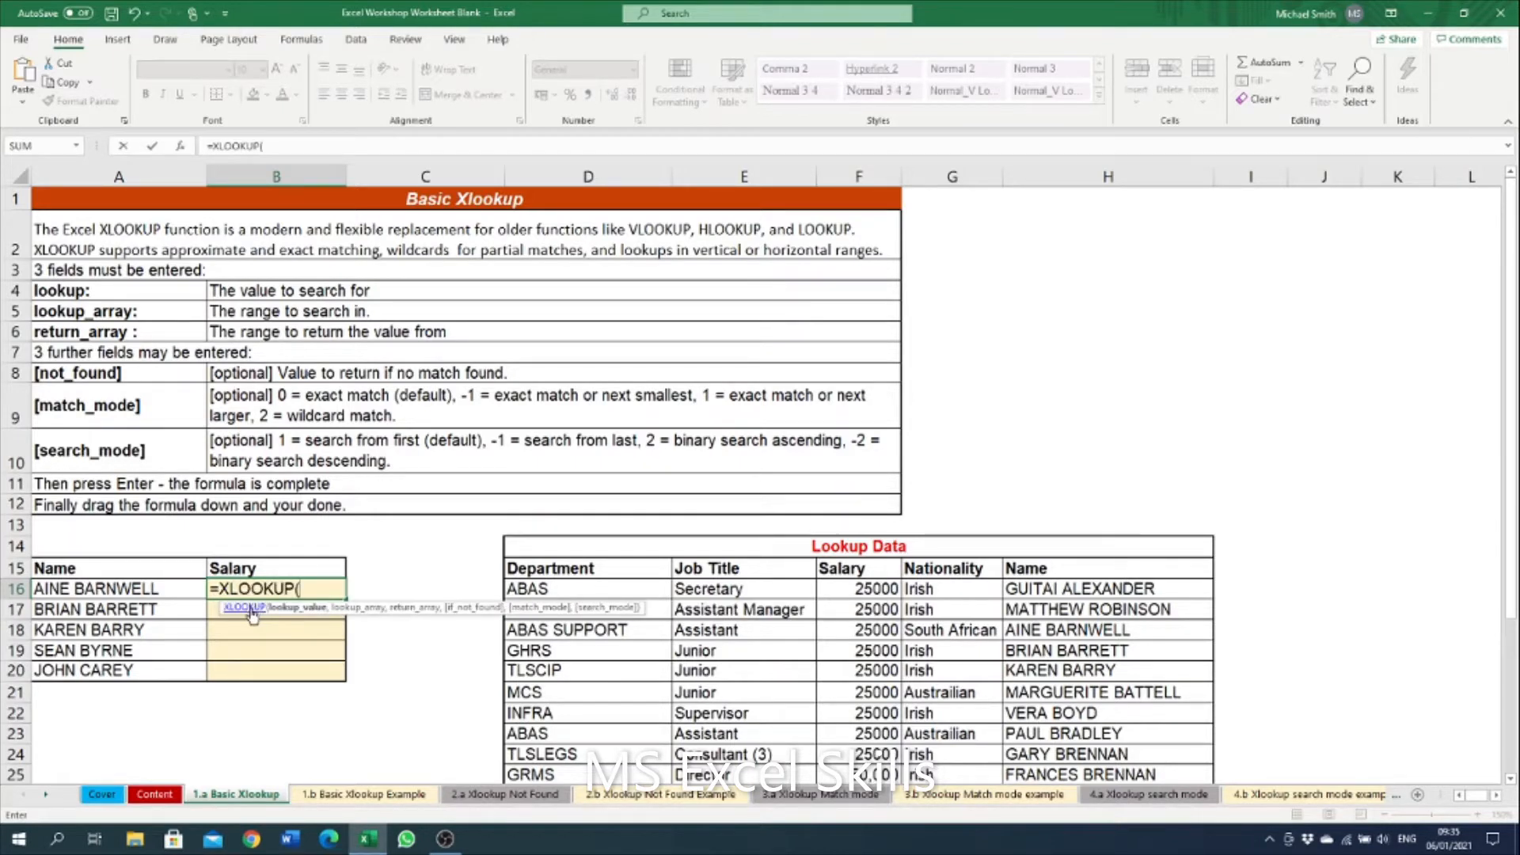
left_click(99, 589)
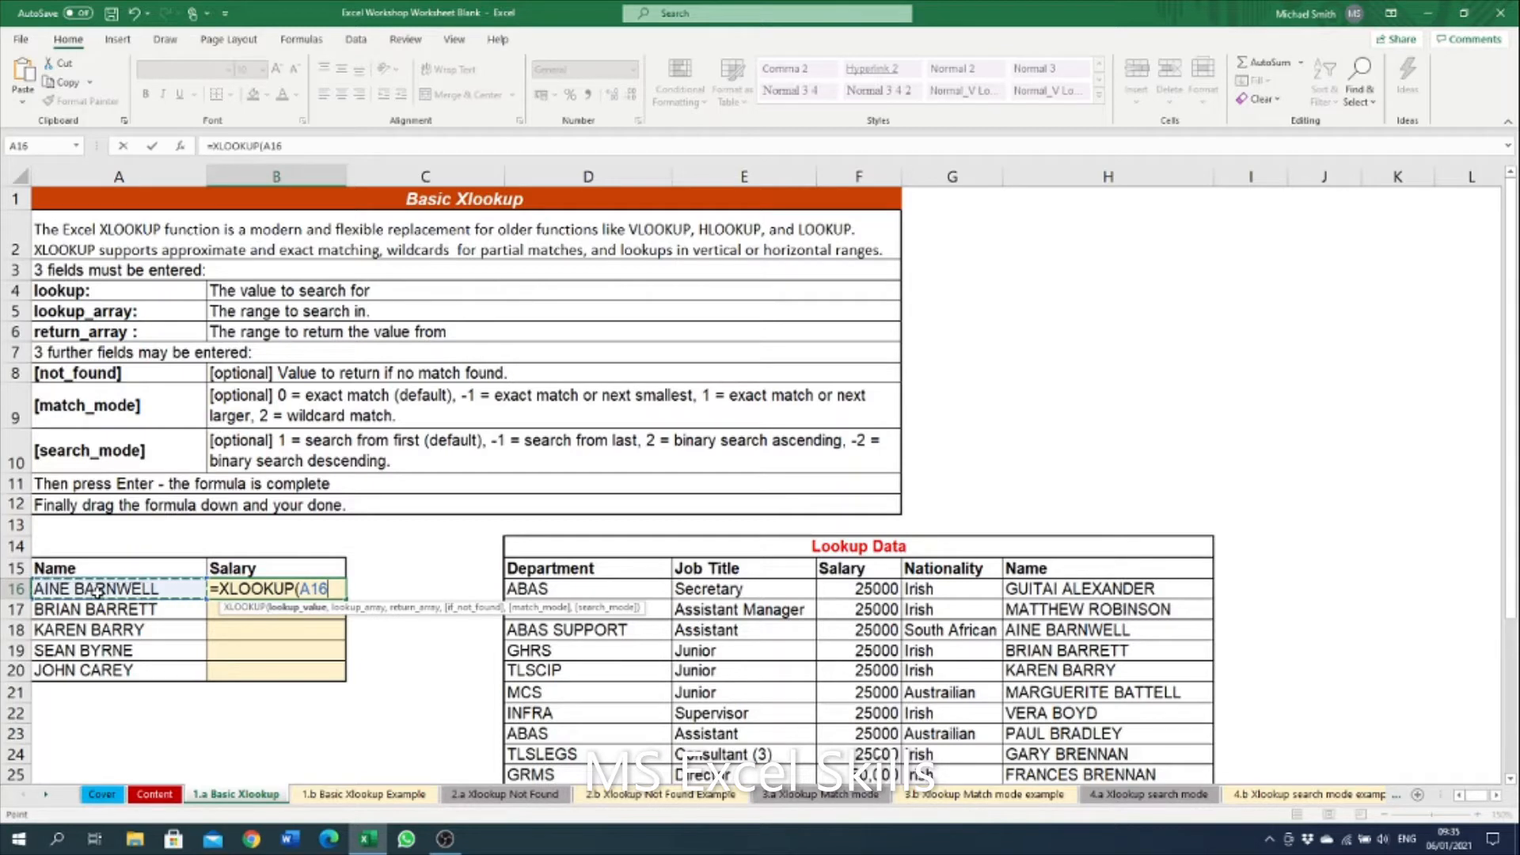
Add the Lookup Data names as the formula's lookup array, using the absolute range $H$16:$H$35
type(",")
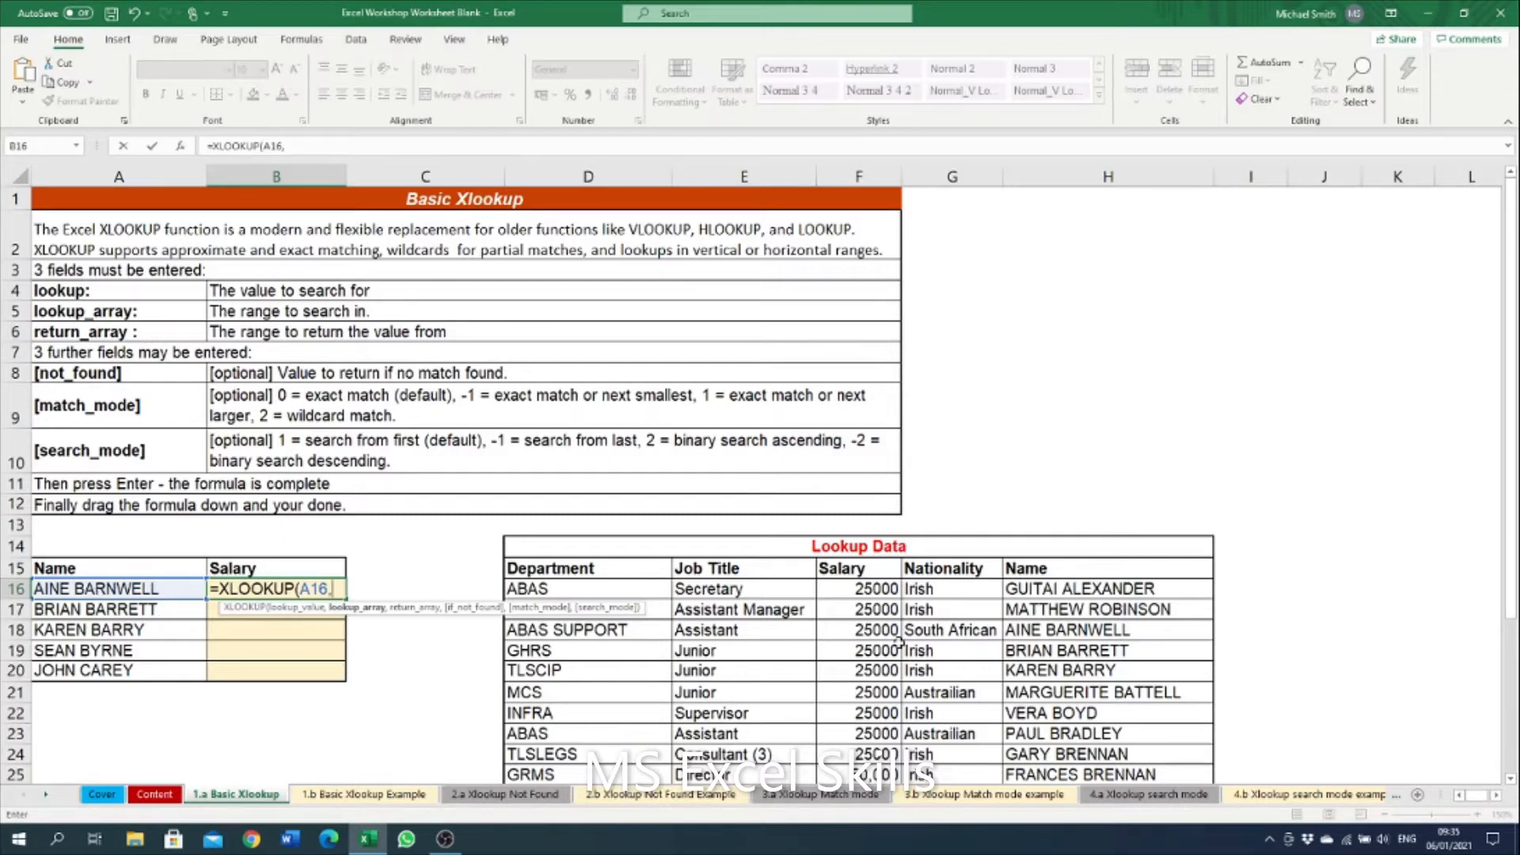
left_click_drag(1092, 587, 1057, 740)
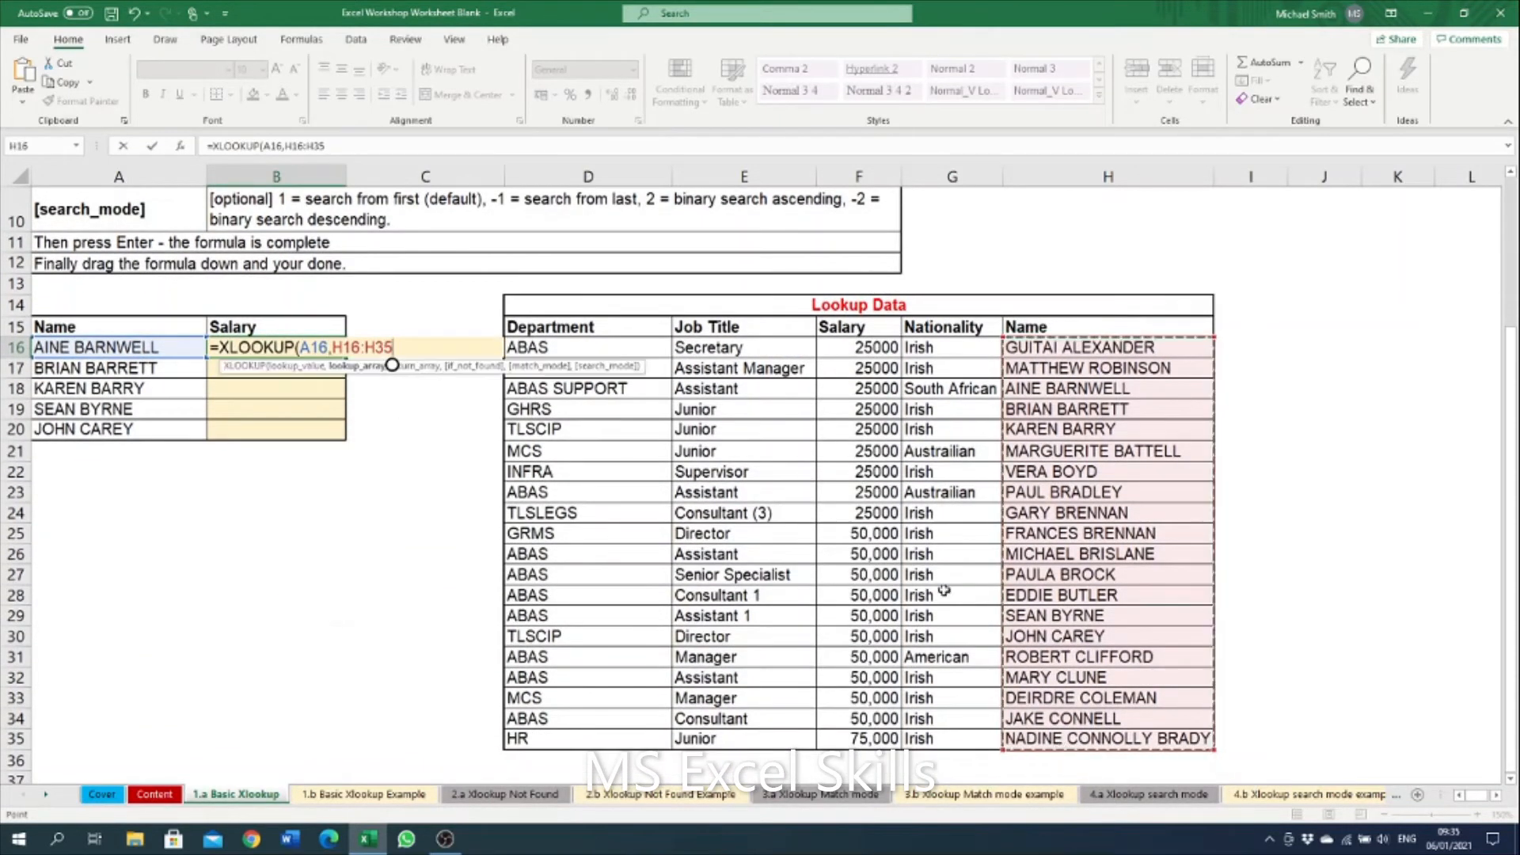
left_click(351, 149)
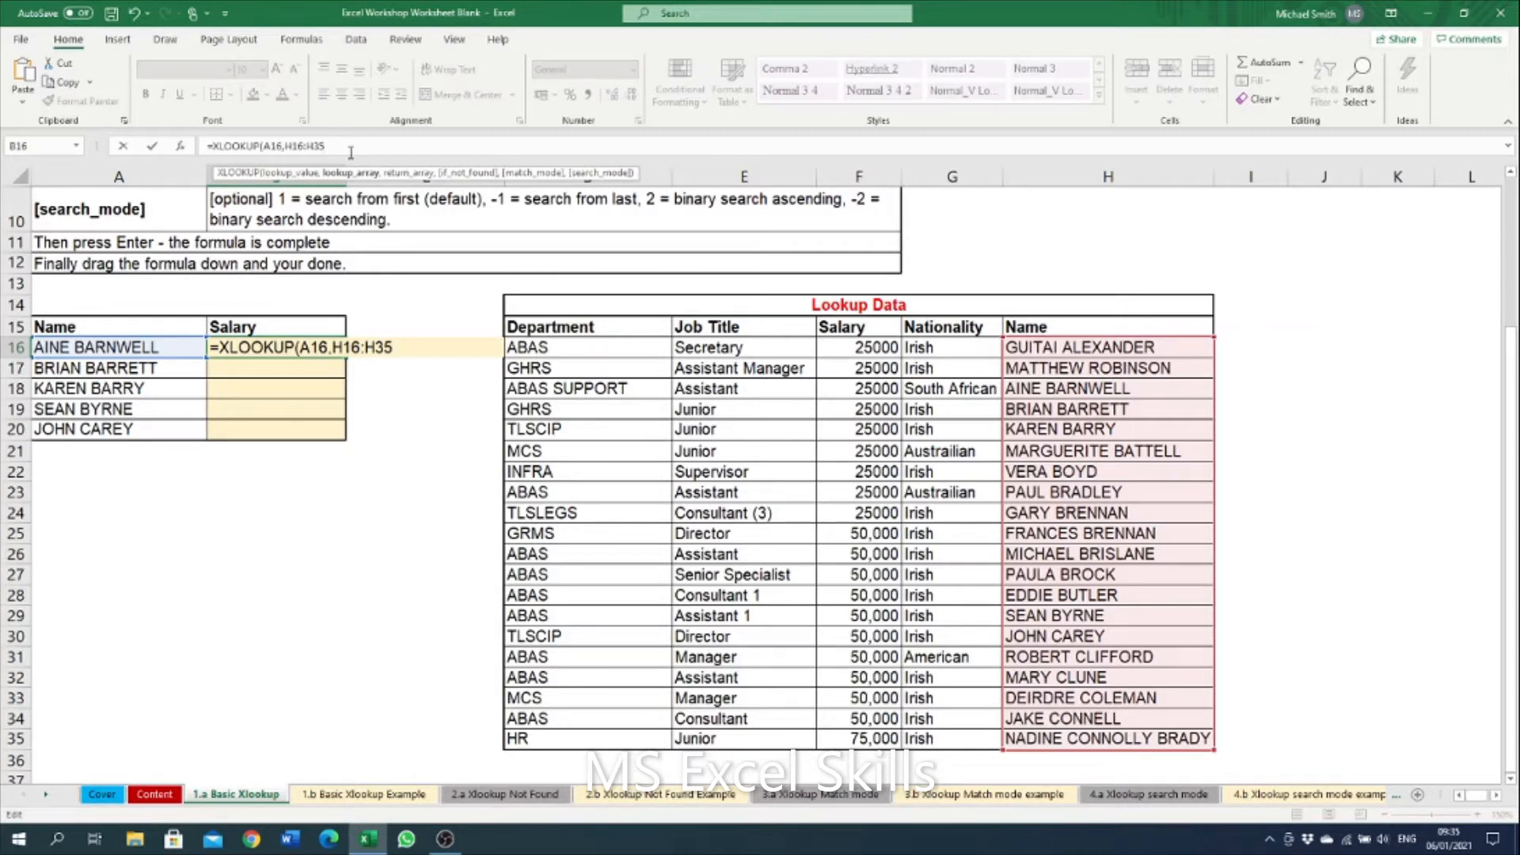
key("F4")
left_click(300, 147)
key("F4")
left_click(388, 146)
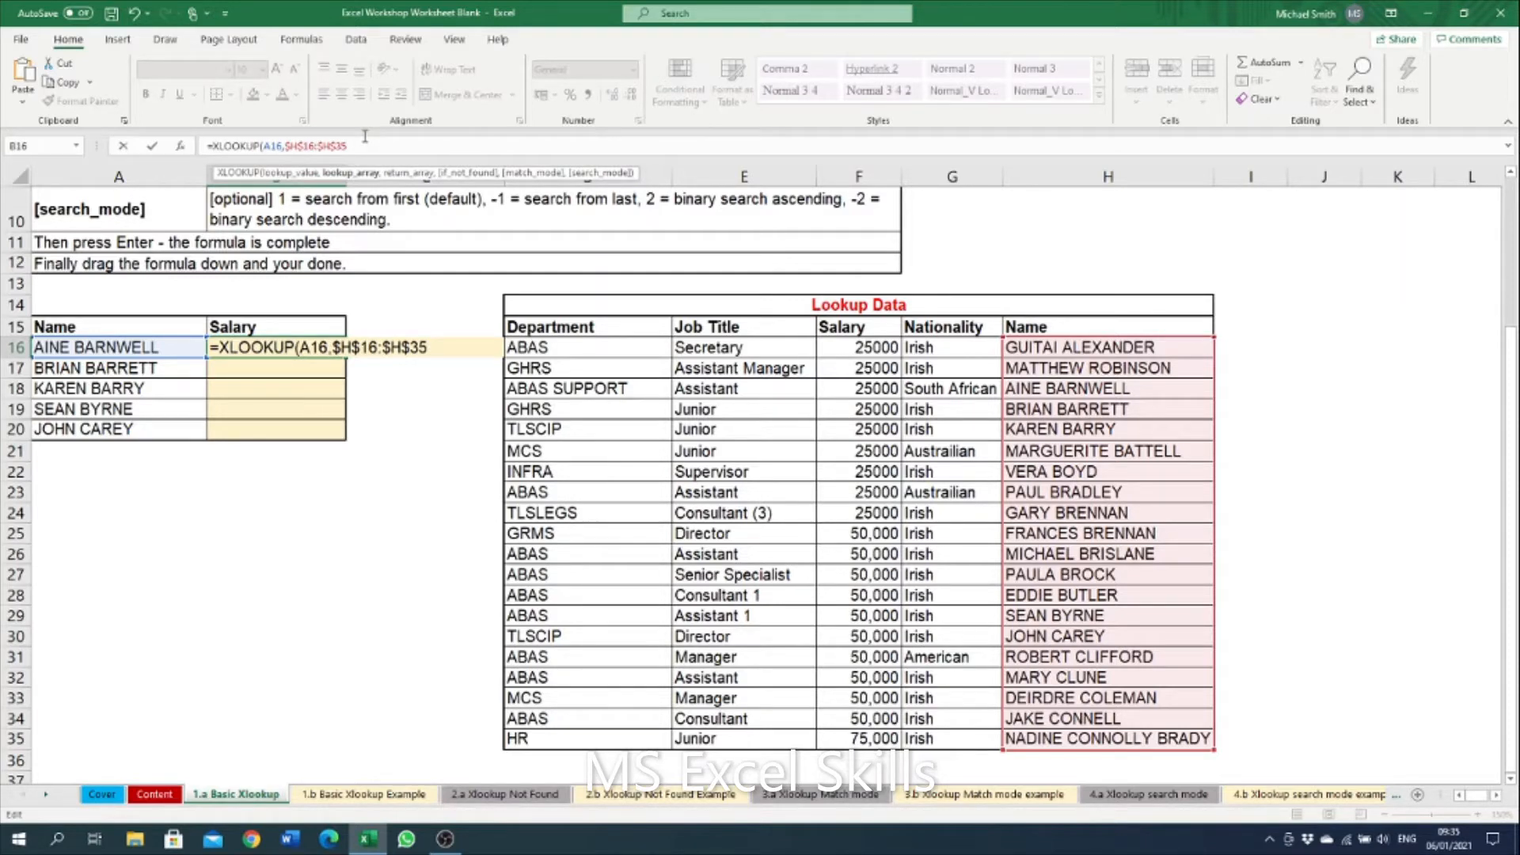
Add the Lookup Data salaries as the return array with the absolute range $F$16:$F$35, and enter the formula
type(",")
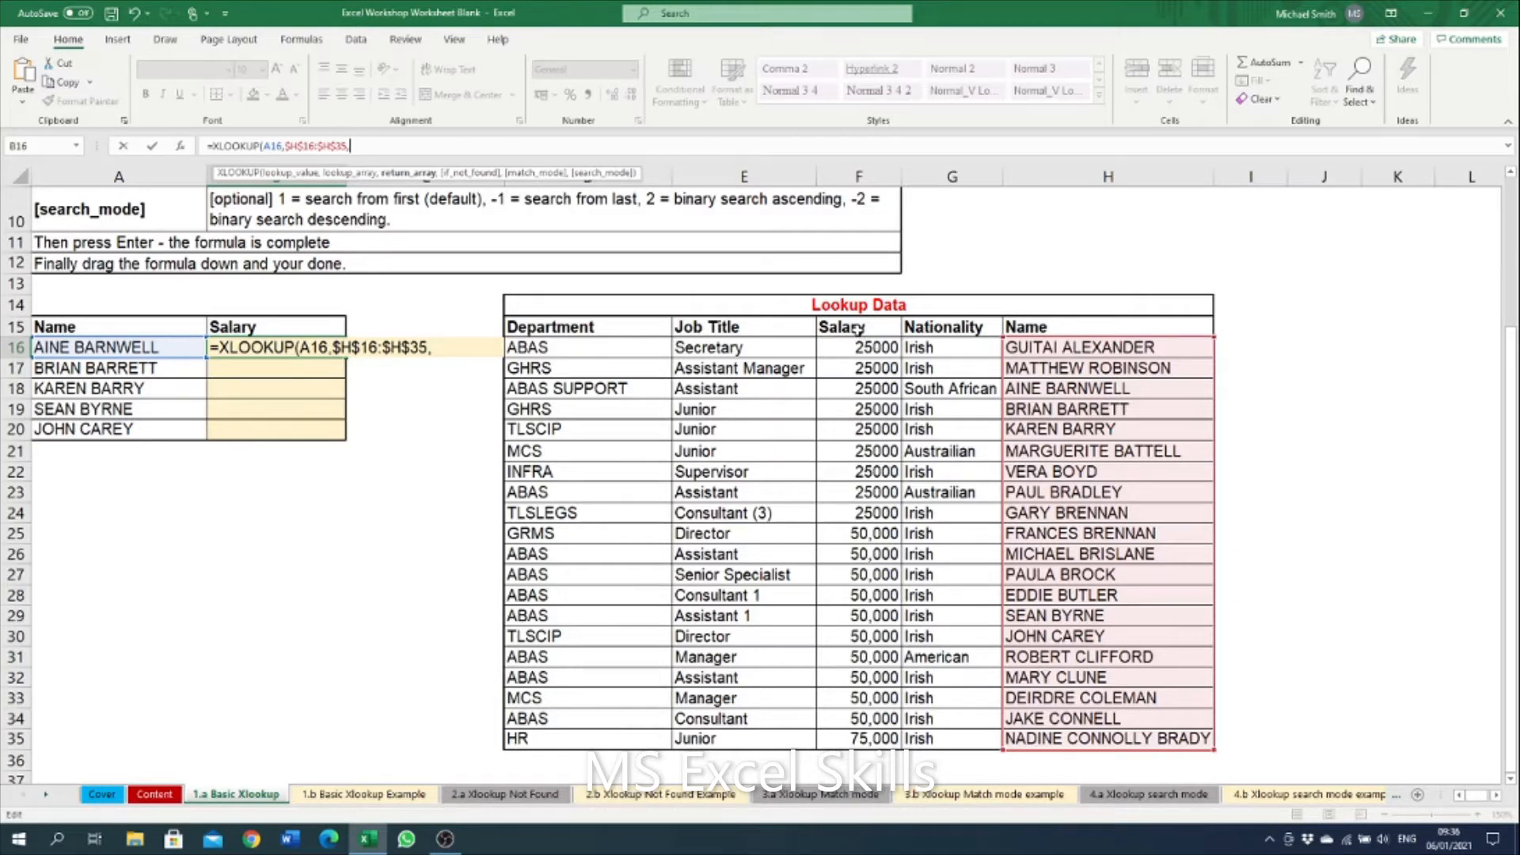
left_click_drag(858, 332, 856, 734)
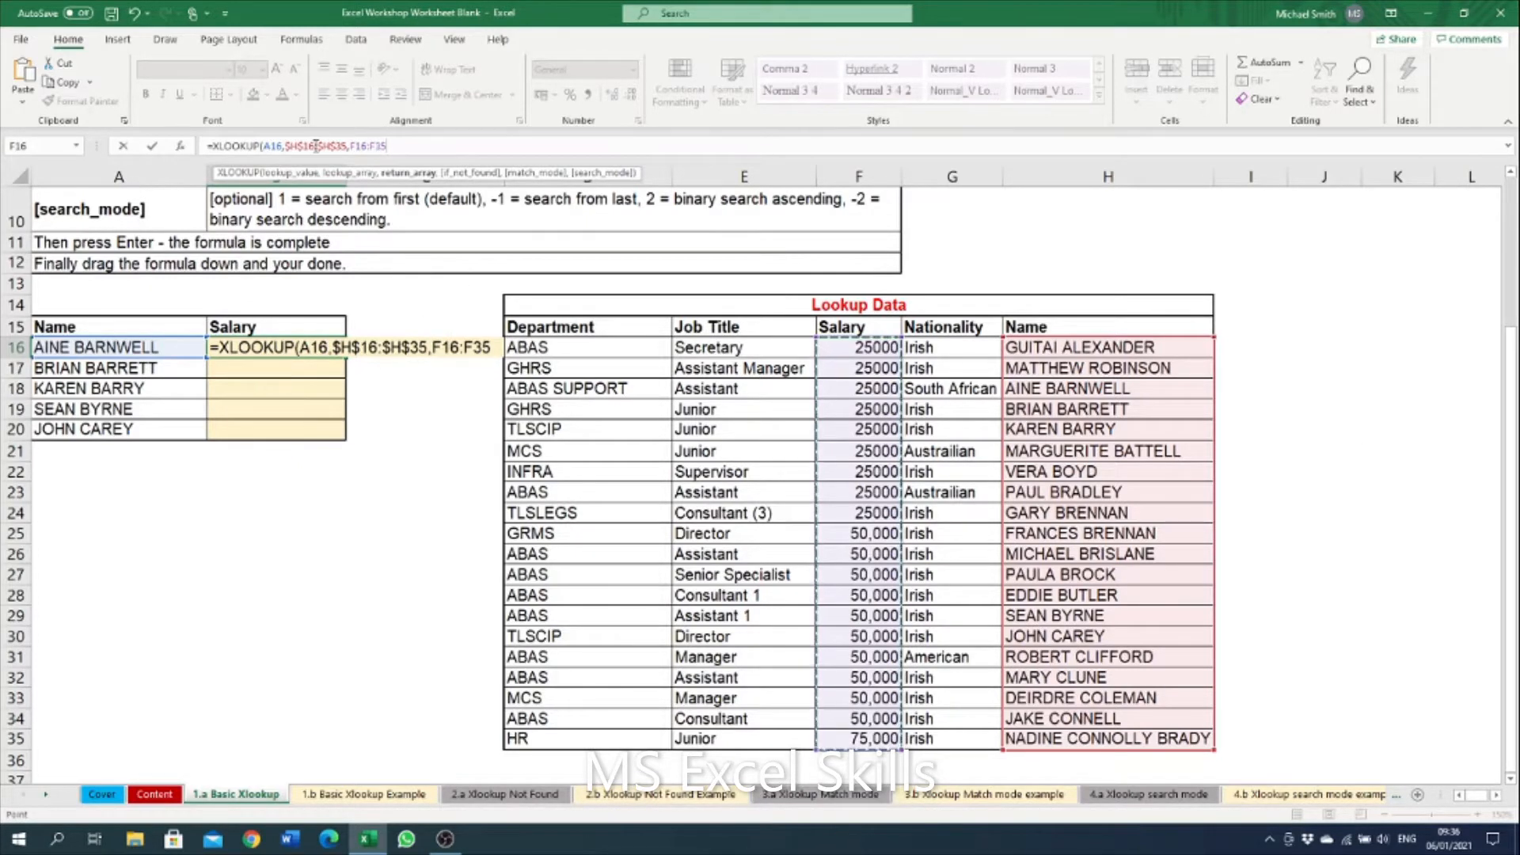
left_click(365, 142)
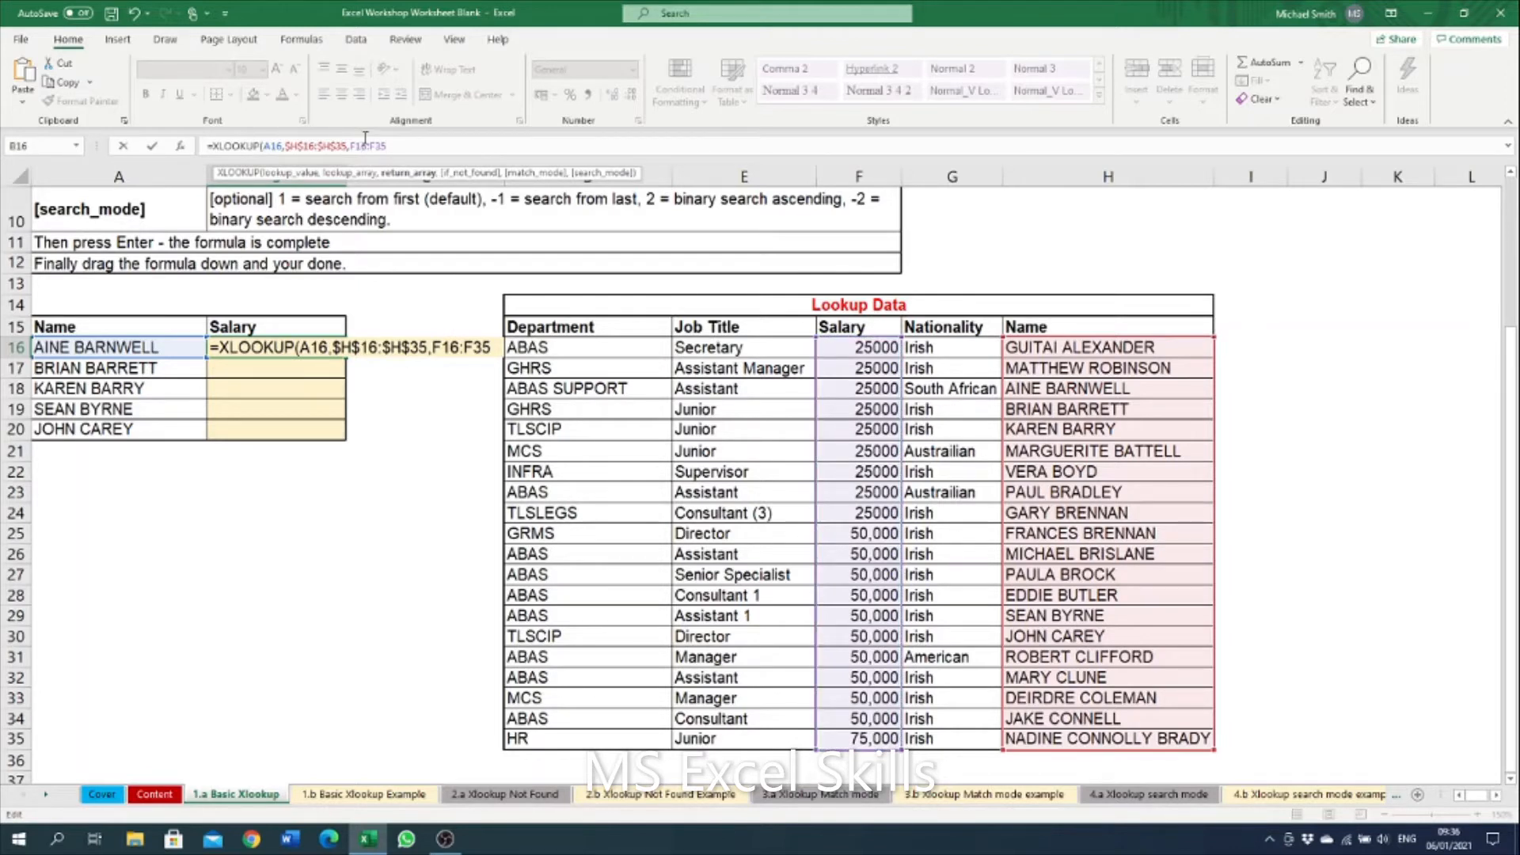
key("F4")
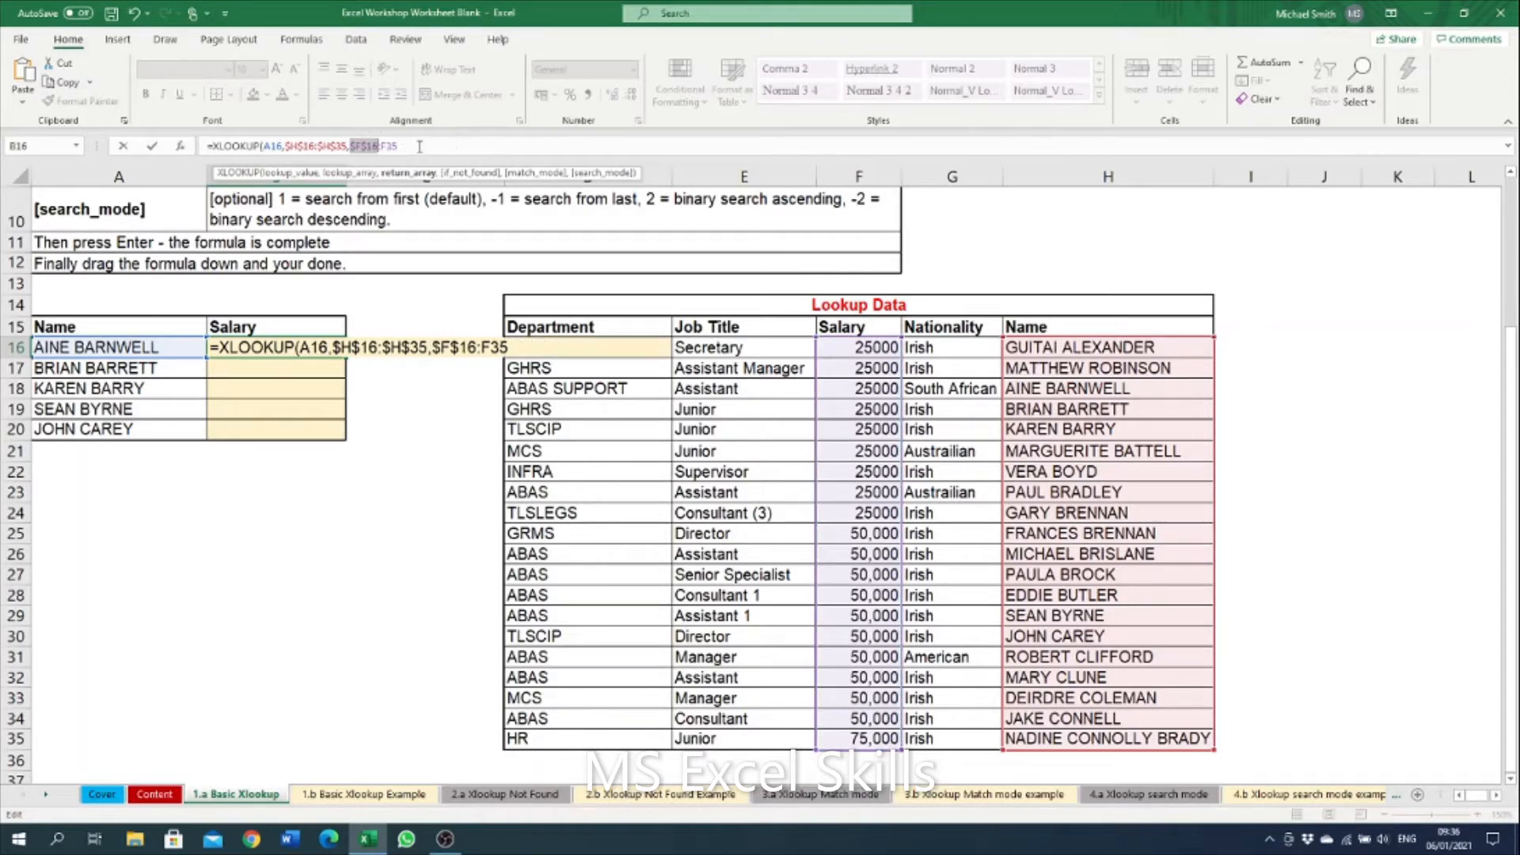
left_click(398, 147)
key("F4")
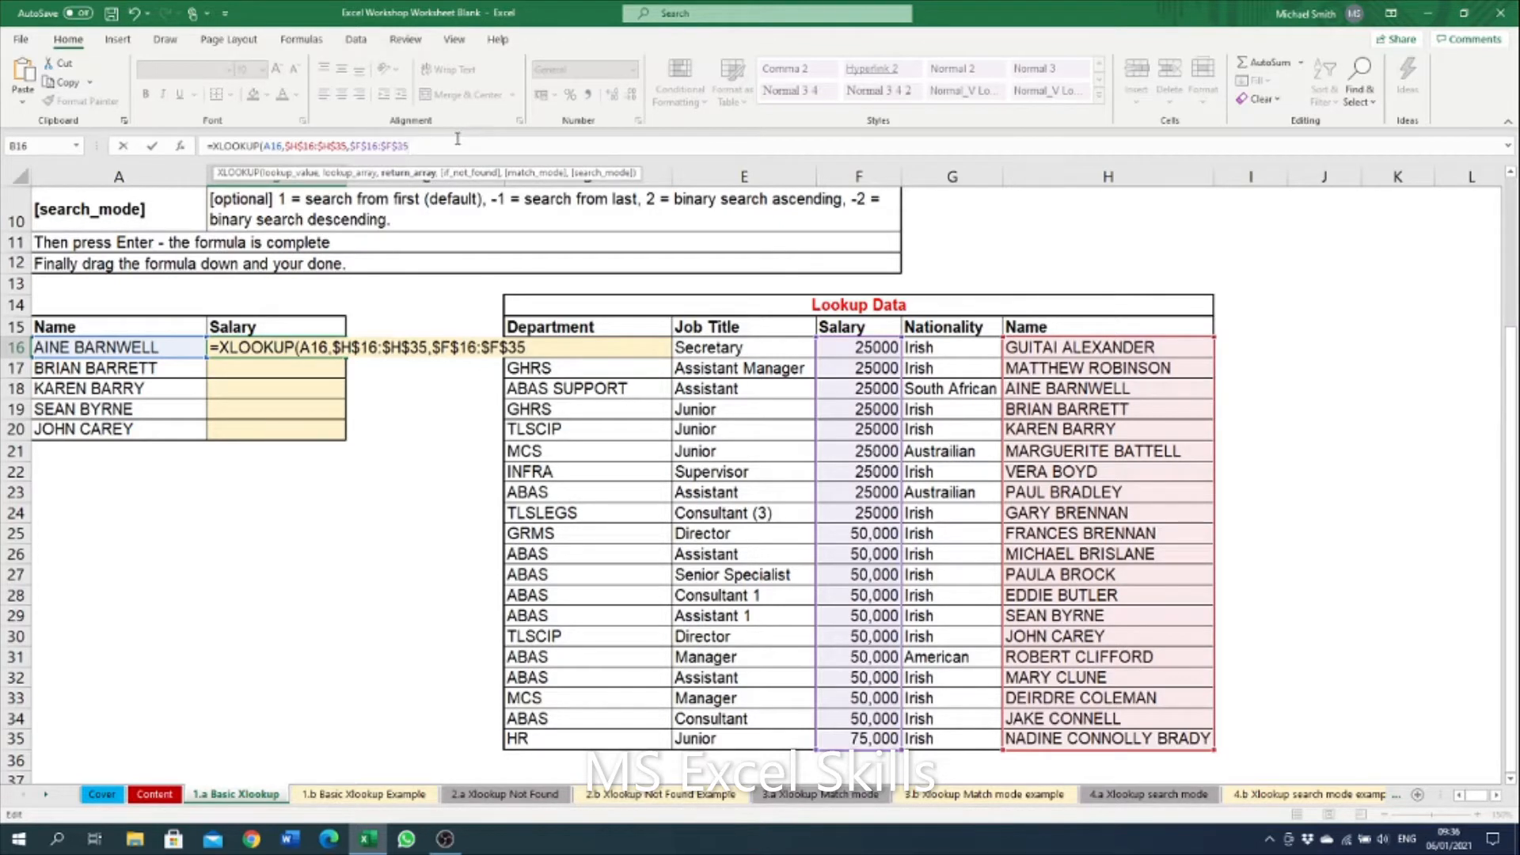
left_click(151, 145)
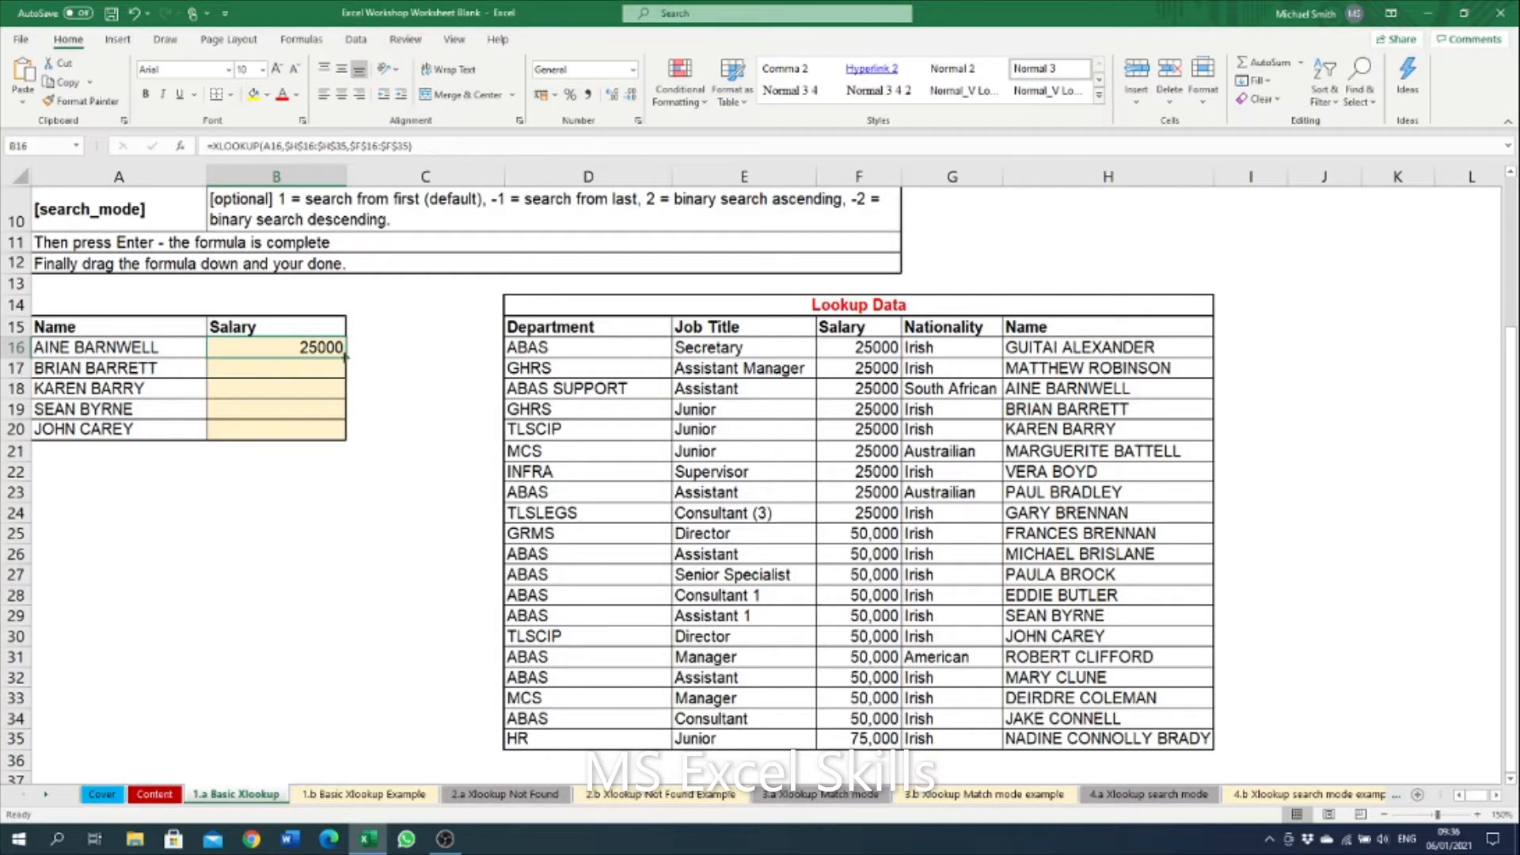
Fill the XLOOKUP formula from B16 down through B20 and inspect the copied formula in B17
left_click_drag(346, 358, 324, 439)
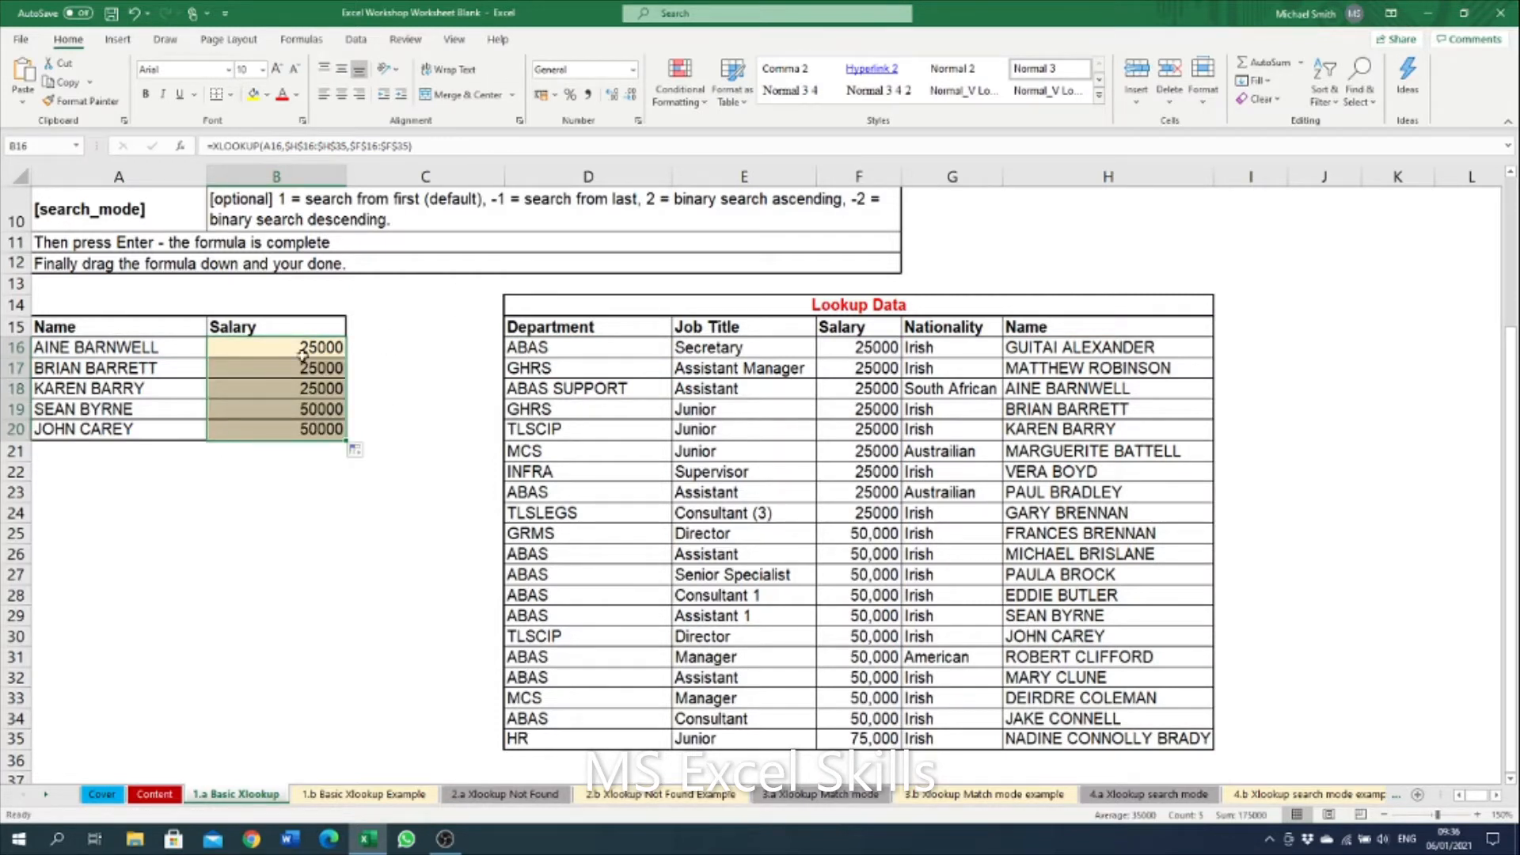
key("Down")
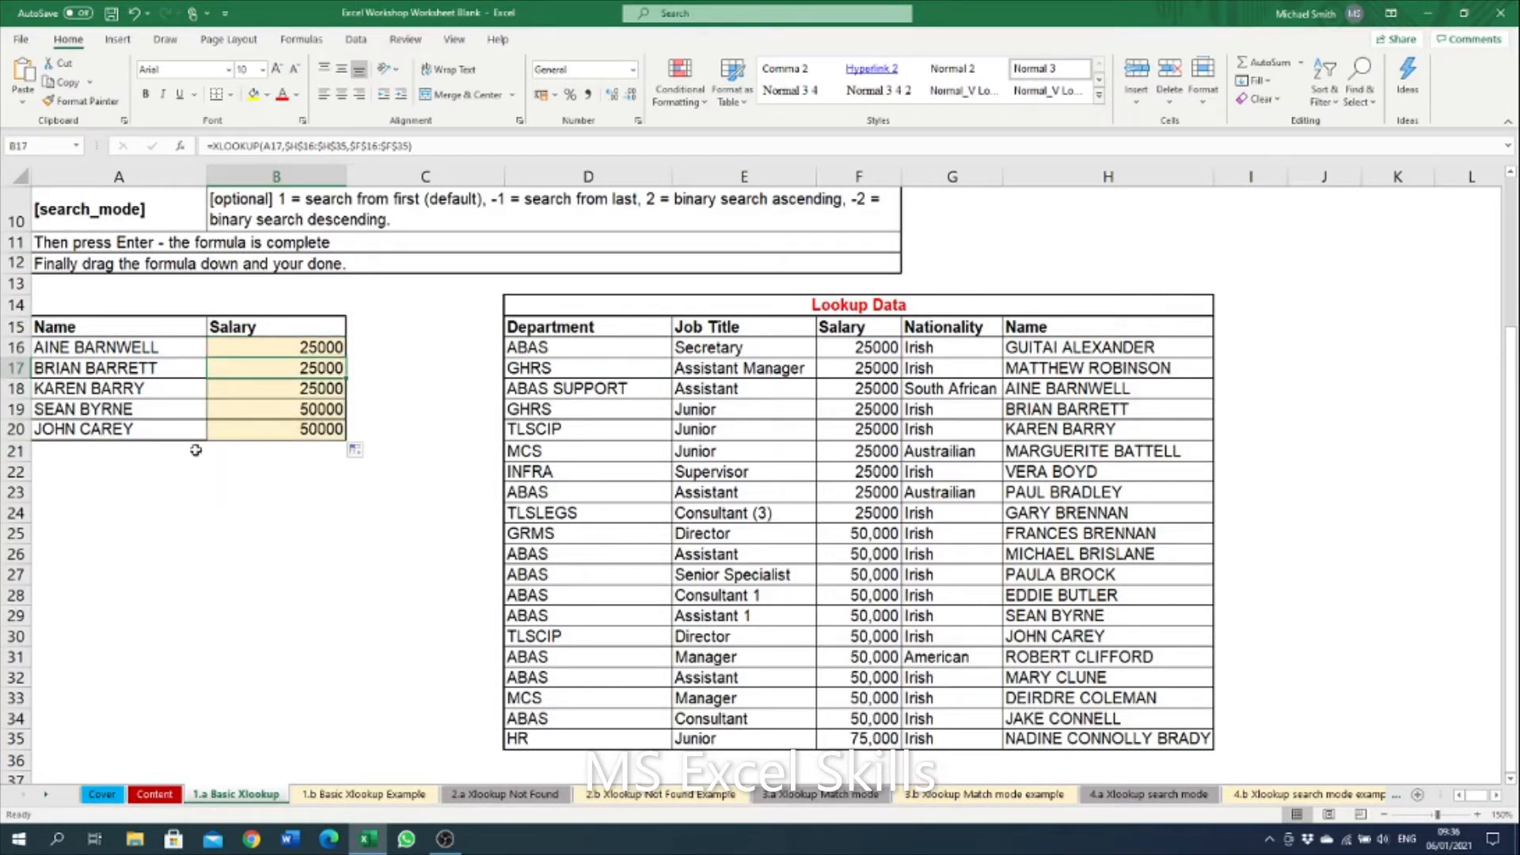
Check the filled salaries against the matching names and salaries in Lookup Data, and review the return_array description above
left_click(255, 350)
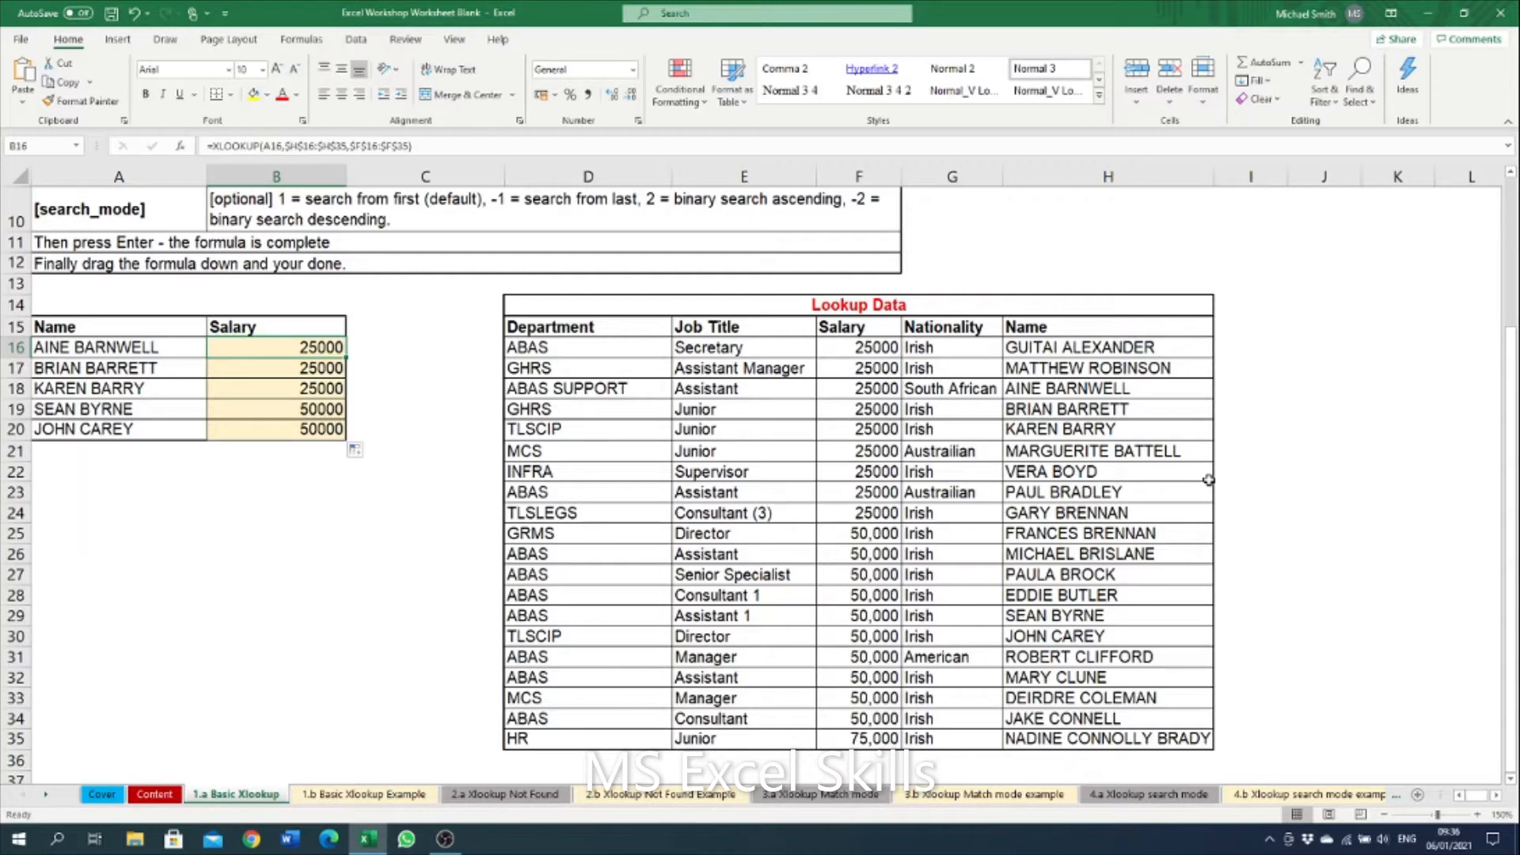
left_click(1167, 417)
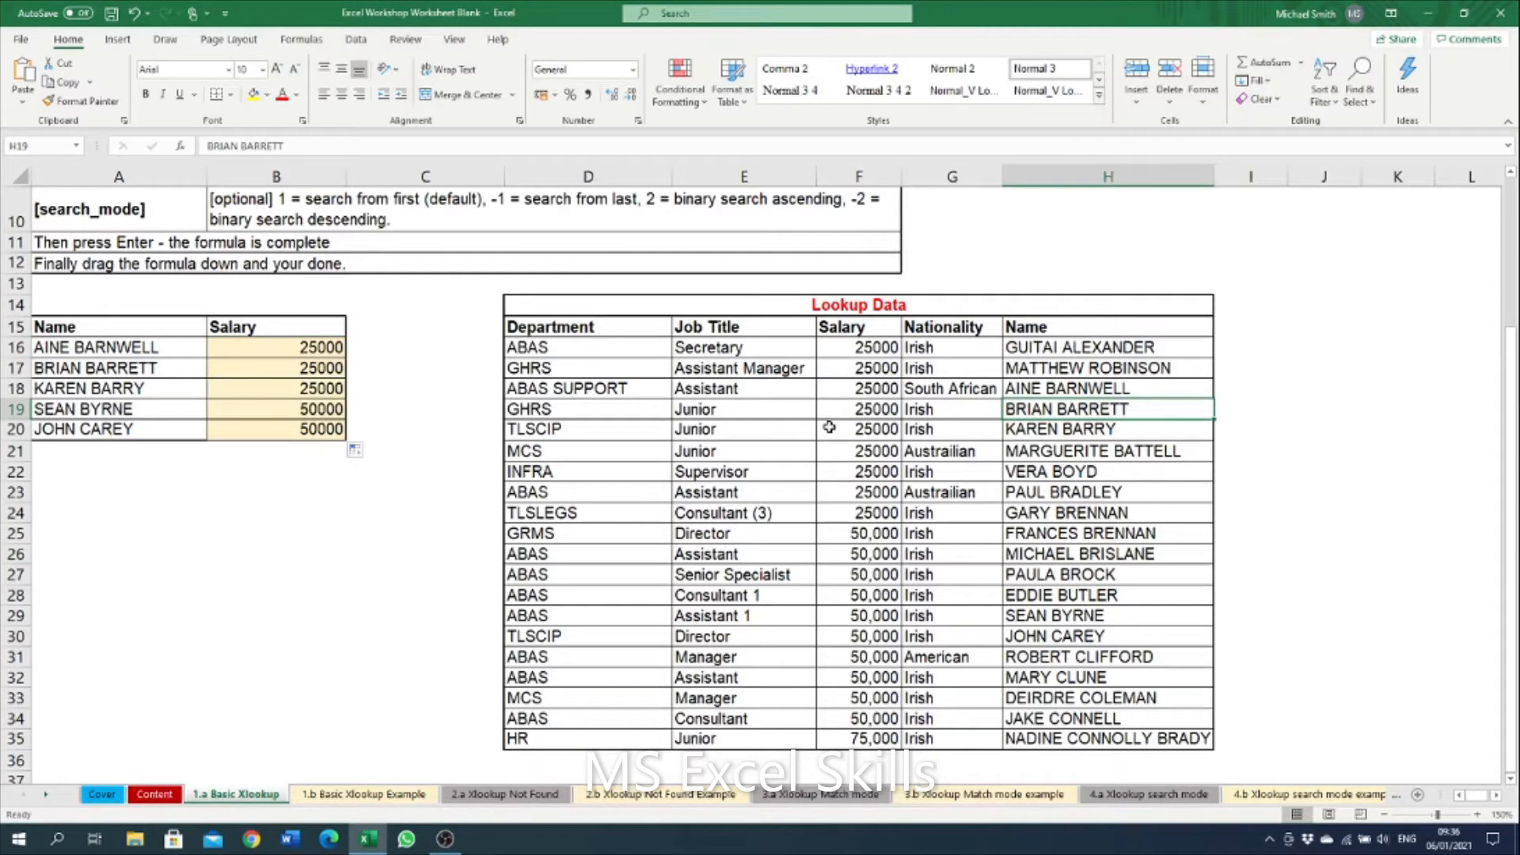
left_click(855, 414)
left_click(1109, 415)
scroll(740, 405, "up", 3)
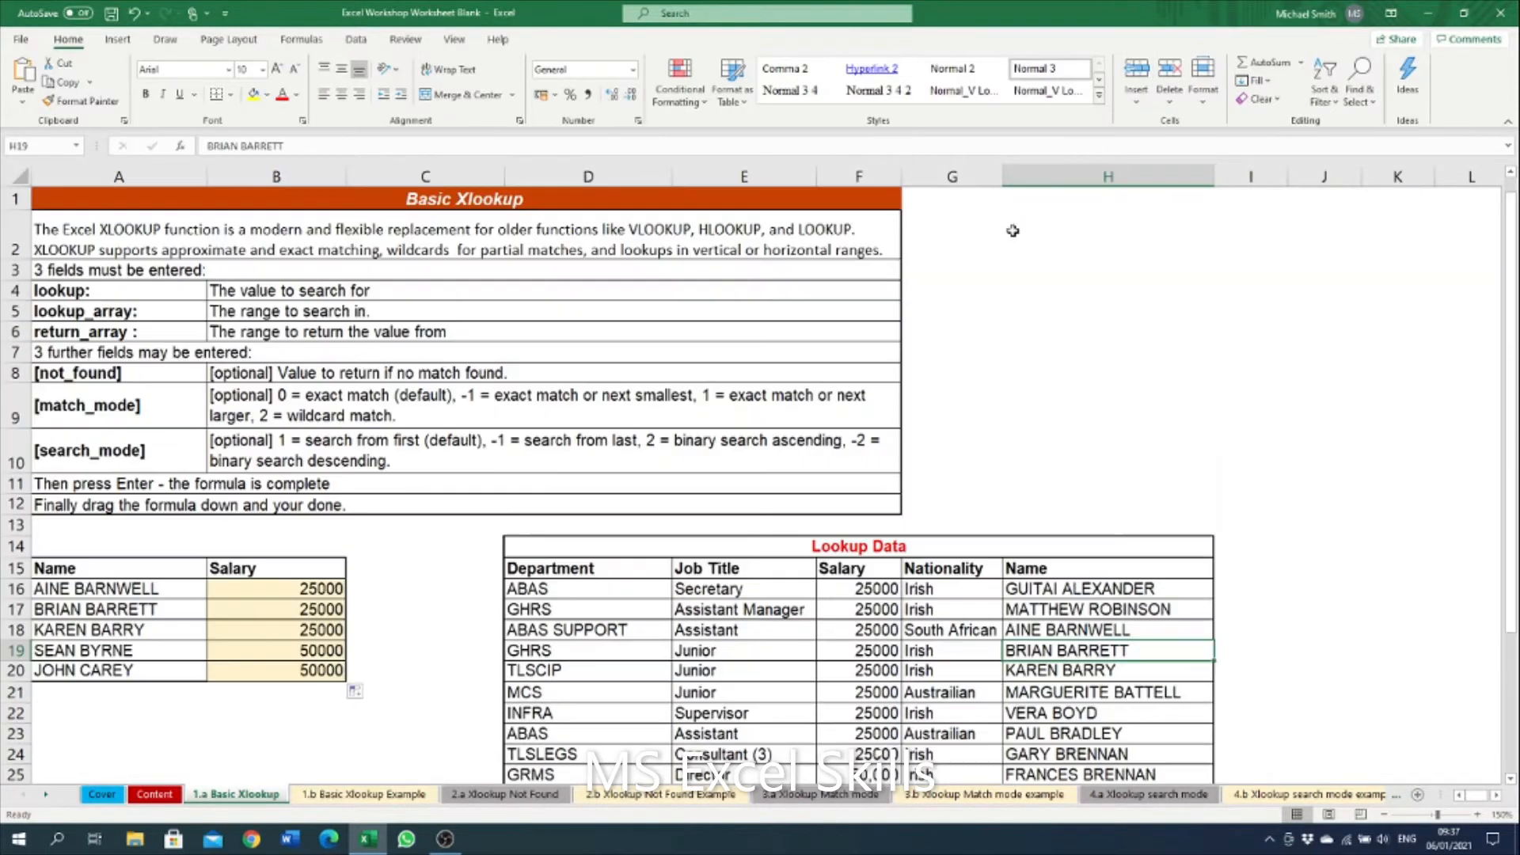
left_click(296, 333)
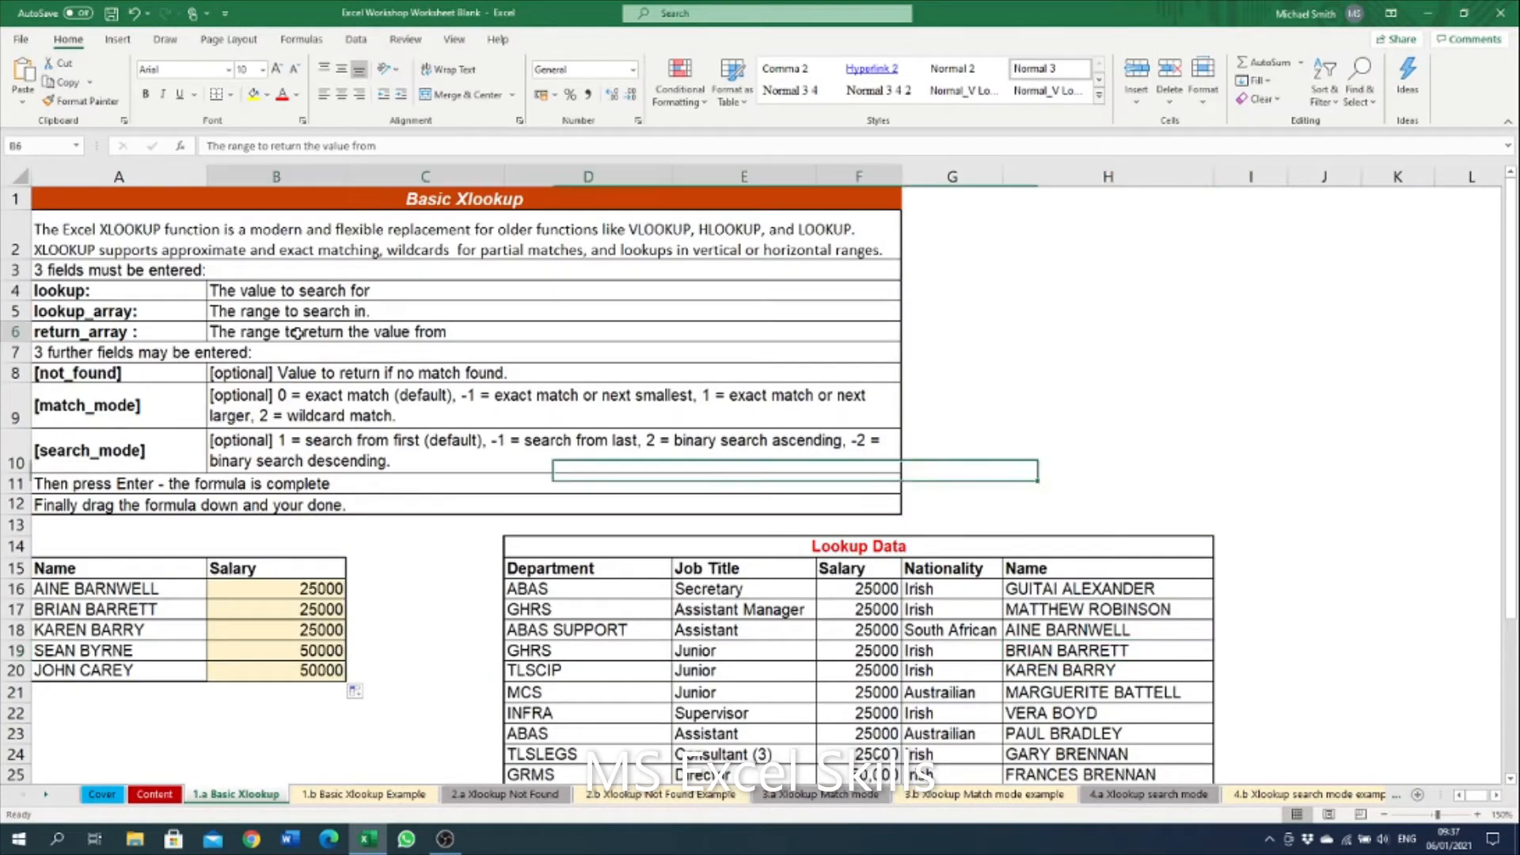
left_click(119, 333)
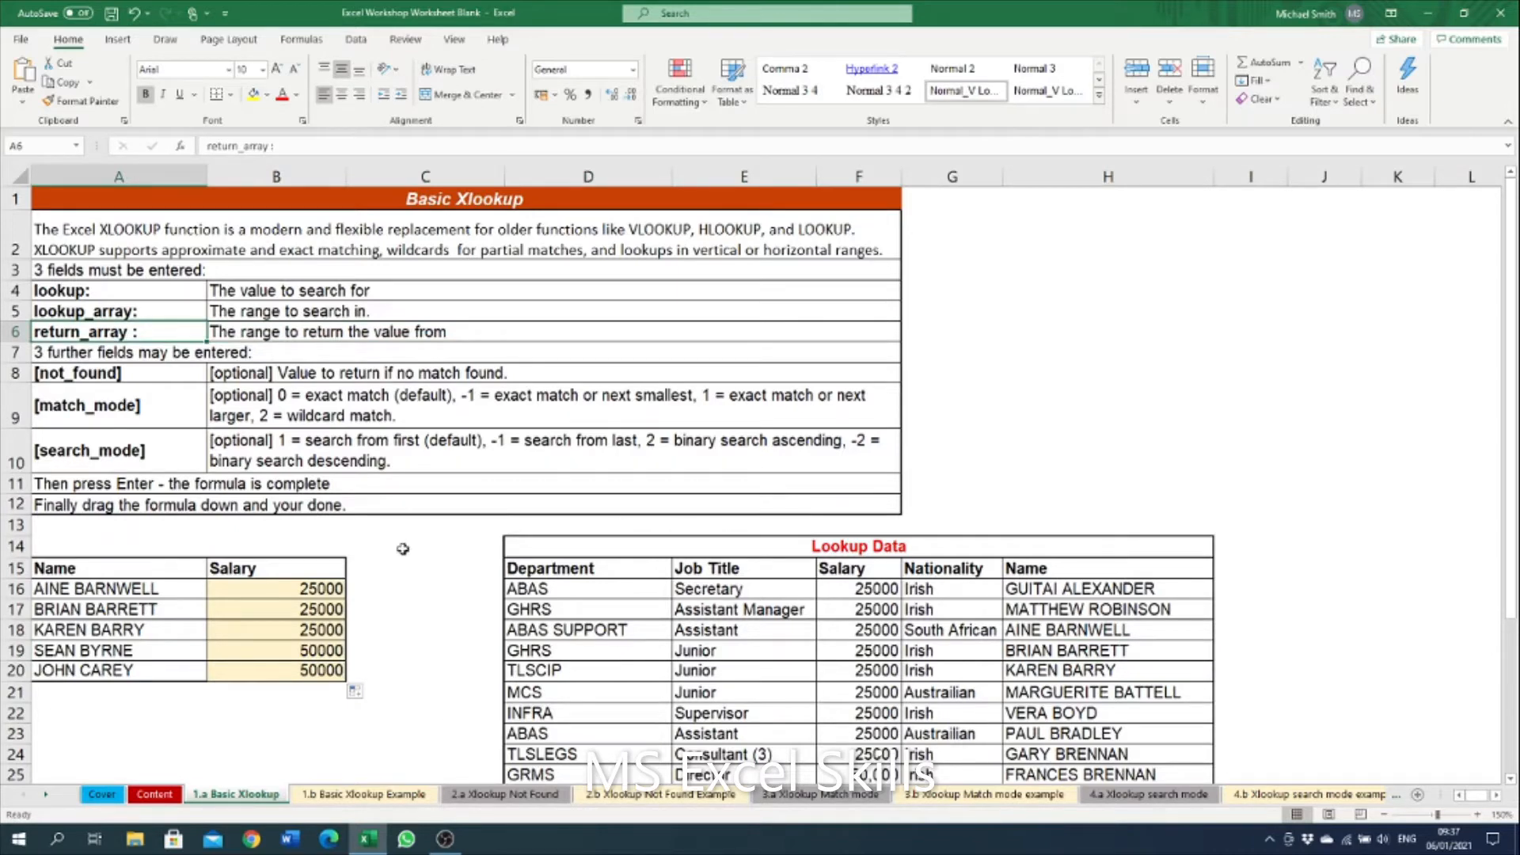
left_click(316, 612)
scroll(316, 612, "down", 2)
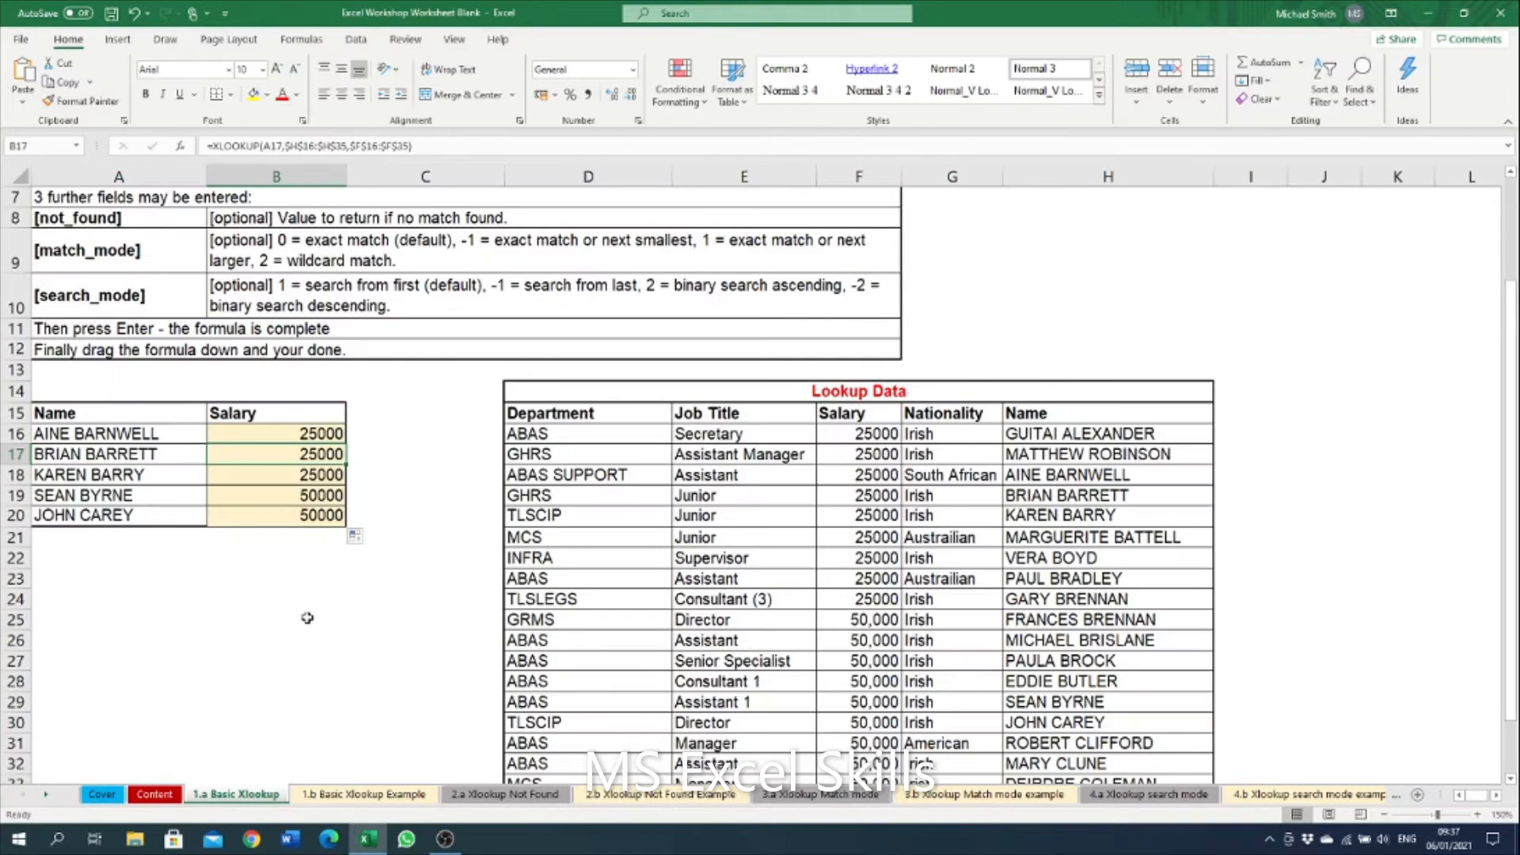
Open the 1.b Basic Xlookup Example sheet and review the player names and empty Appearances cells C4 to C8
left_click(342, 794)
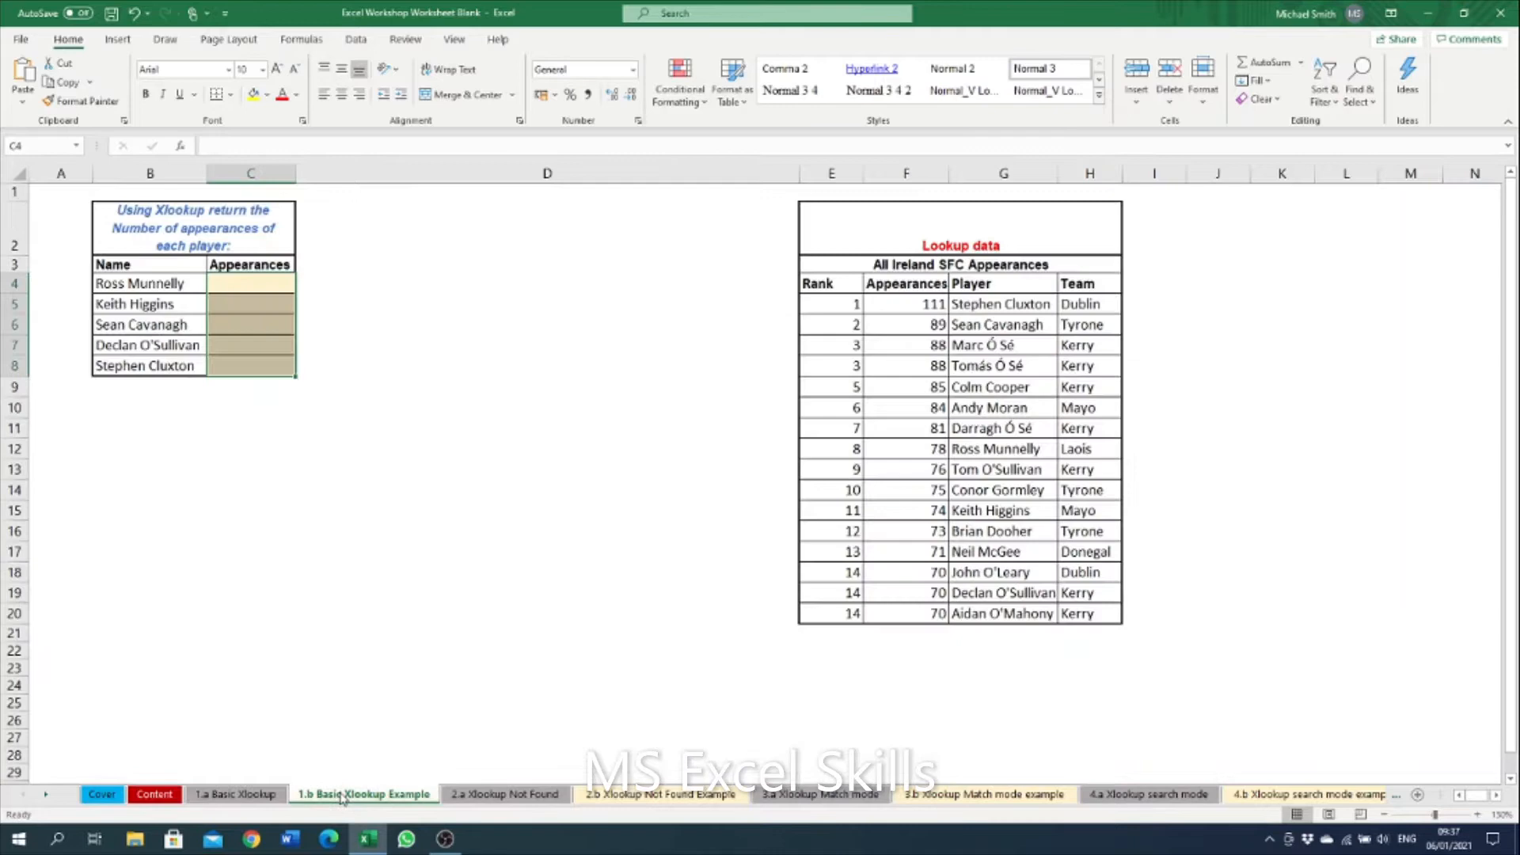
left_click(247, 795)
left_click(332, 796)
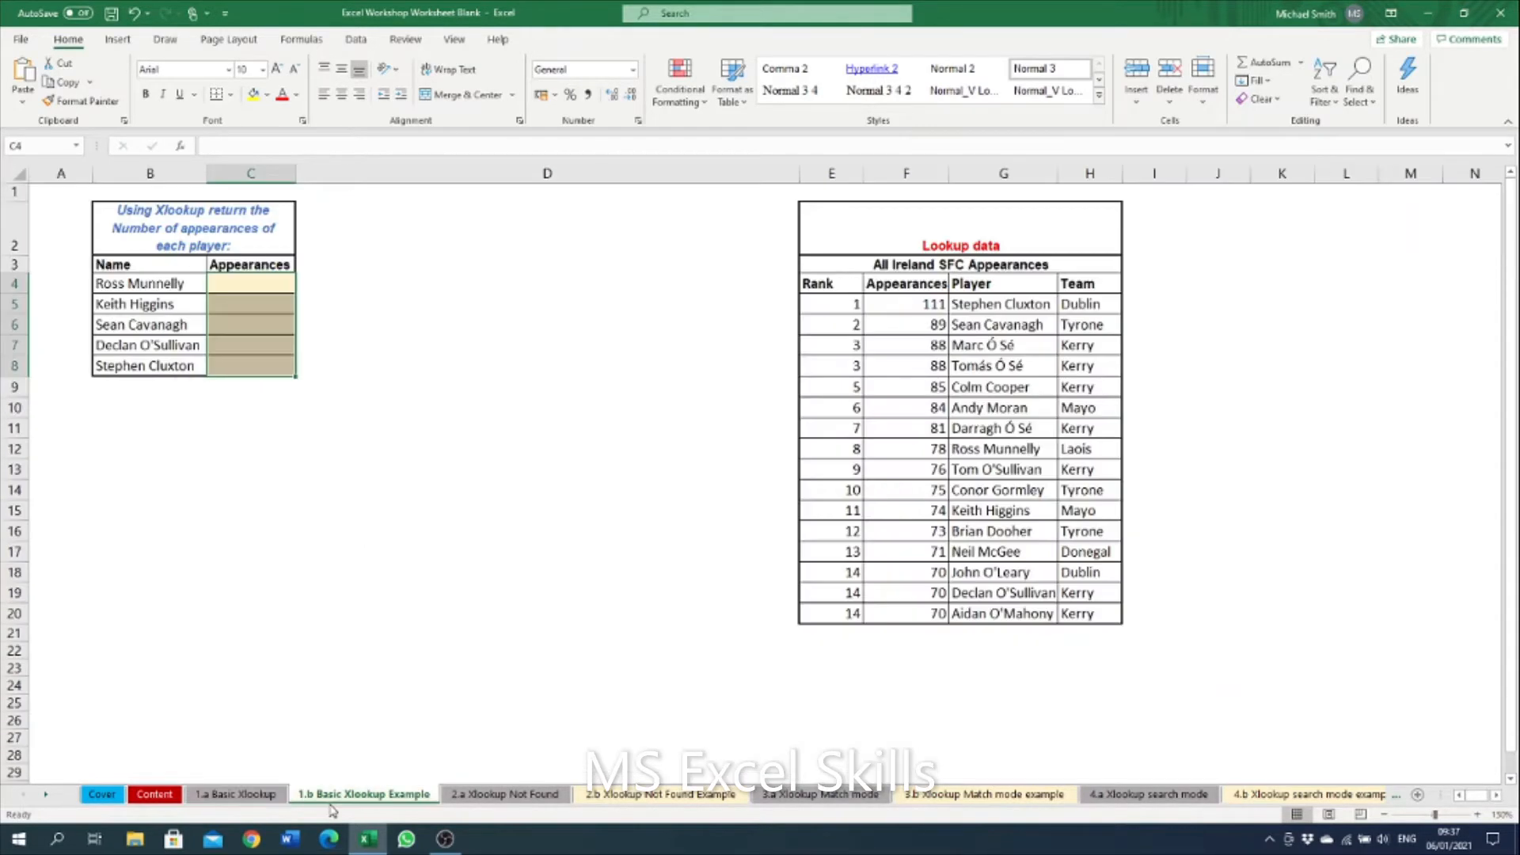
left_click(425, 441)
left_click(251, 285)
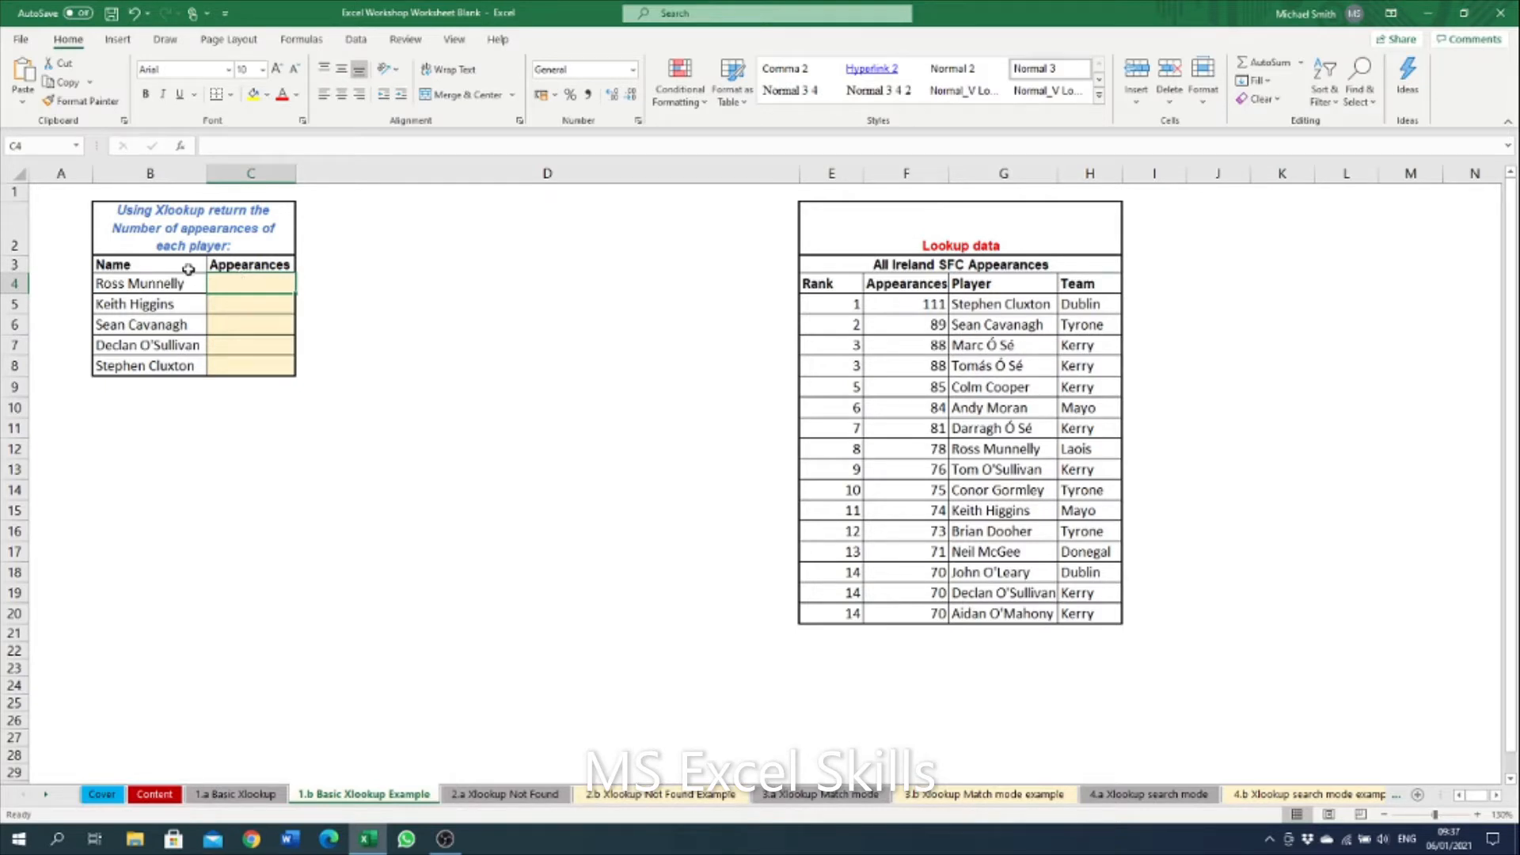
left_click(175, 278)
left_click(228, 279)
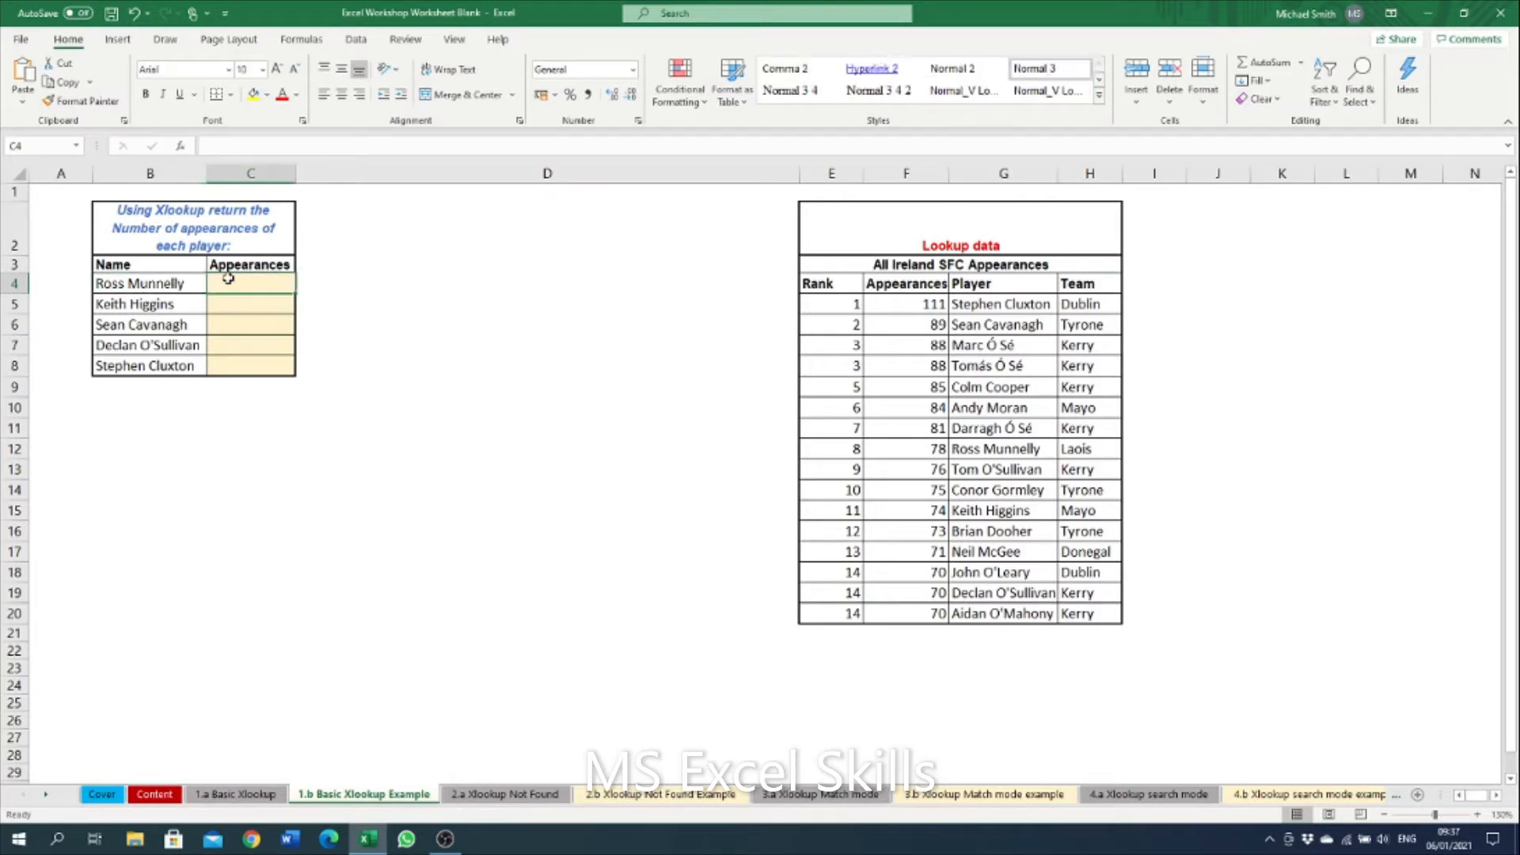
left_click(254, 347)
left_click(253, 360)
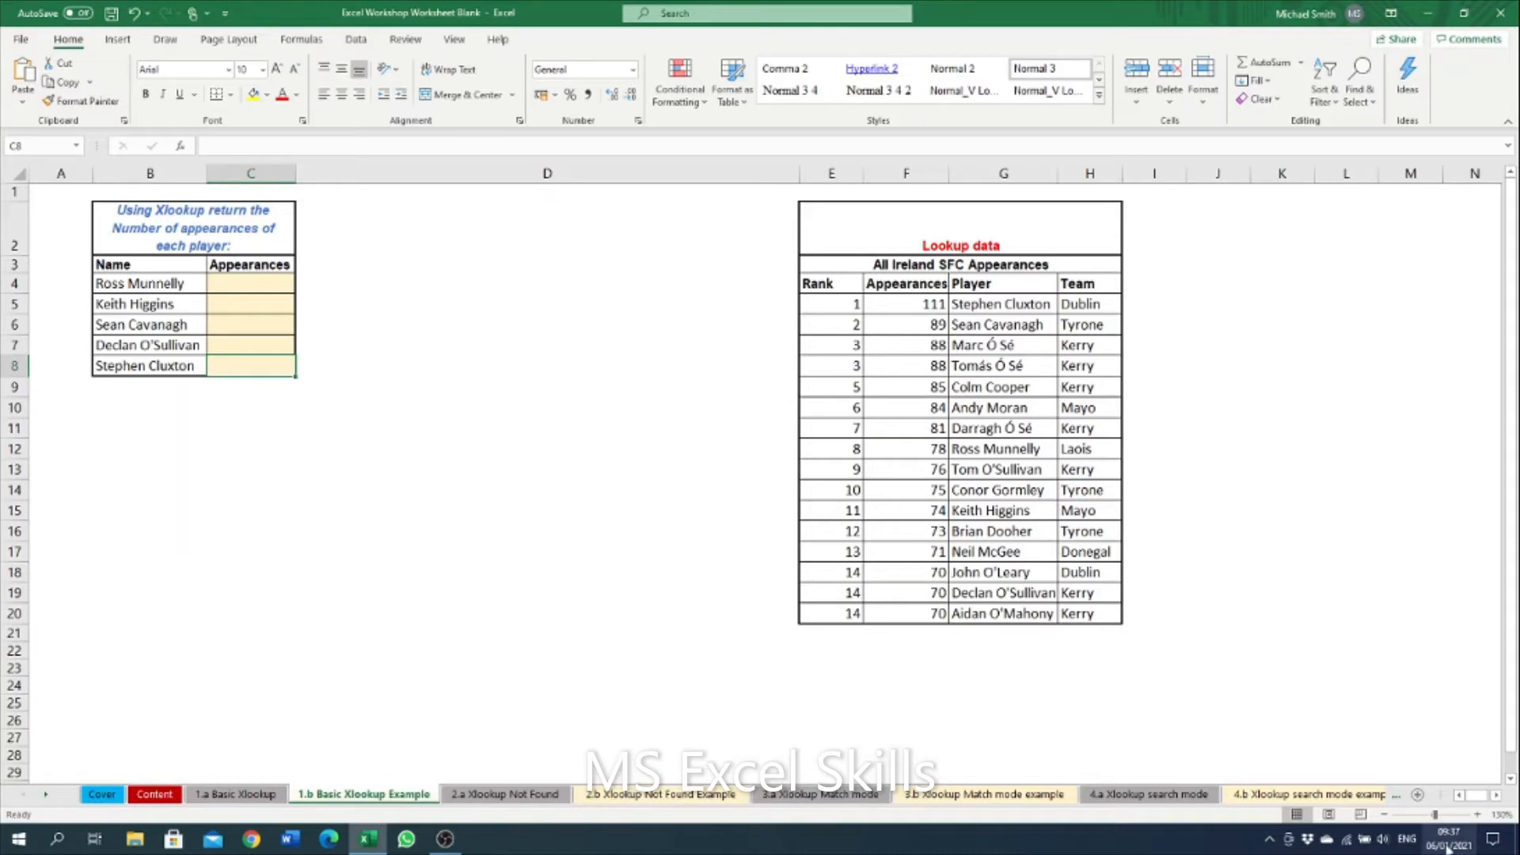
Begin an XLOOKUP formula in C4 with B4 as the lookup value
left_click(251, 284)
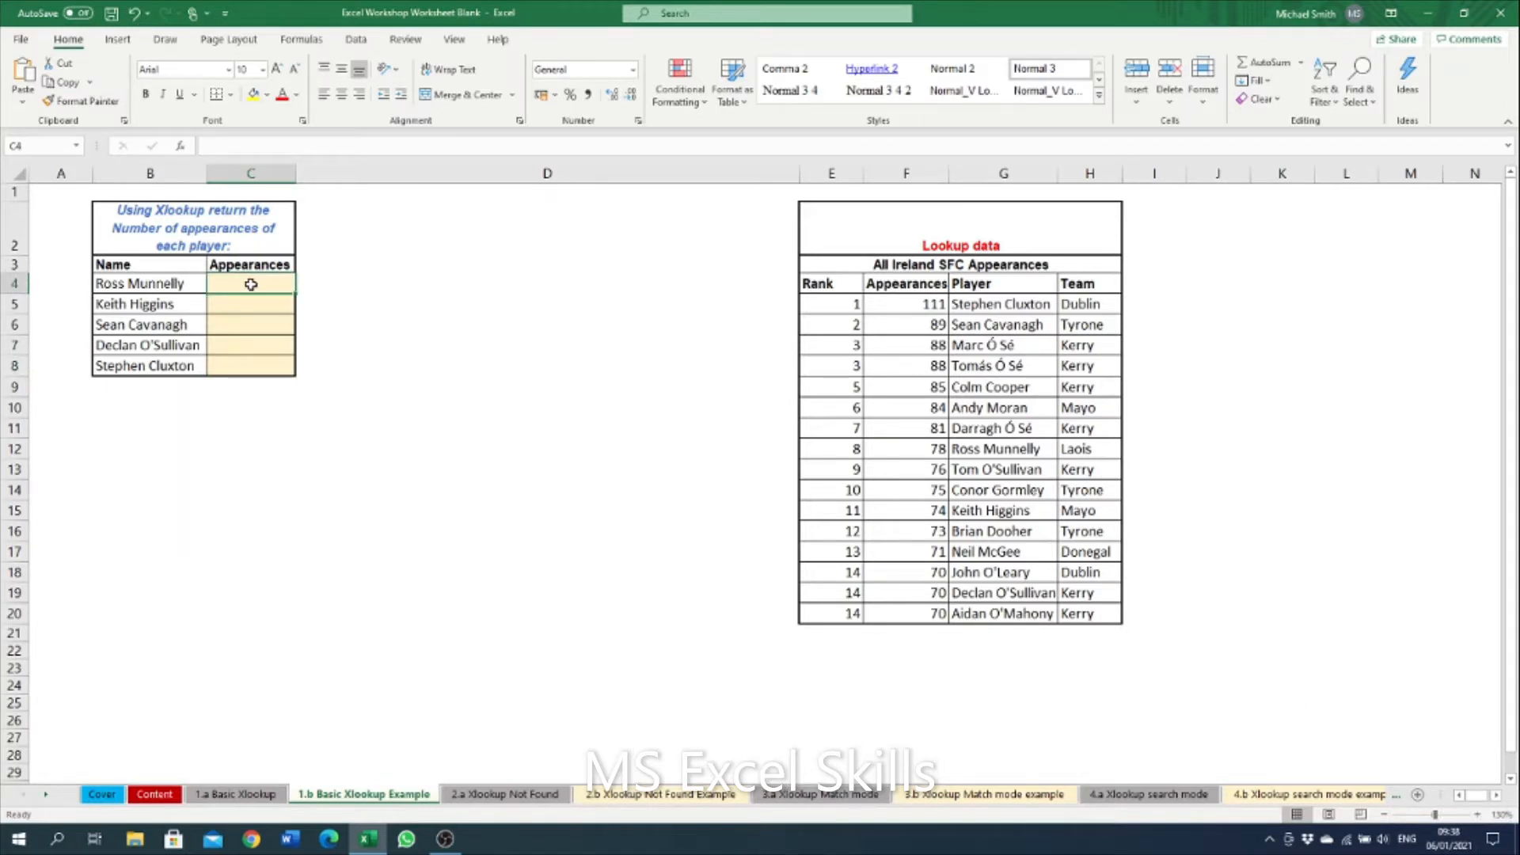
type("=x")
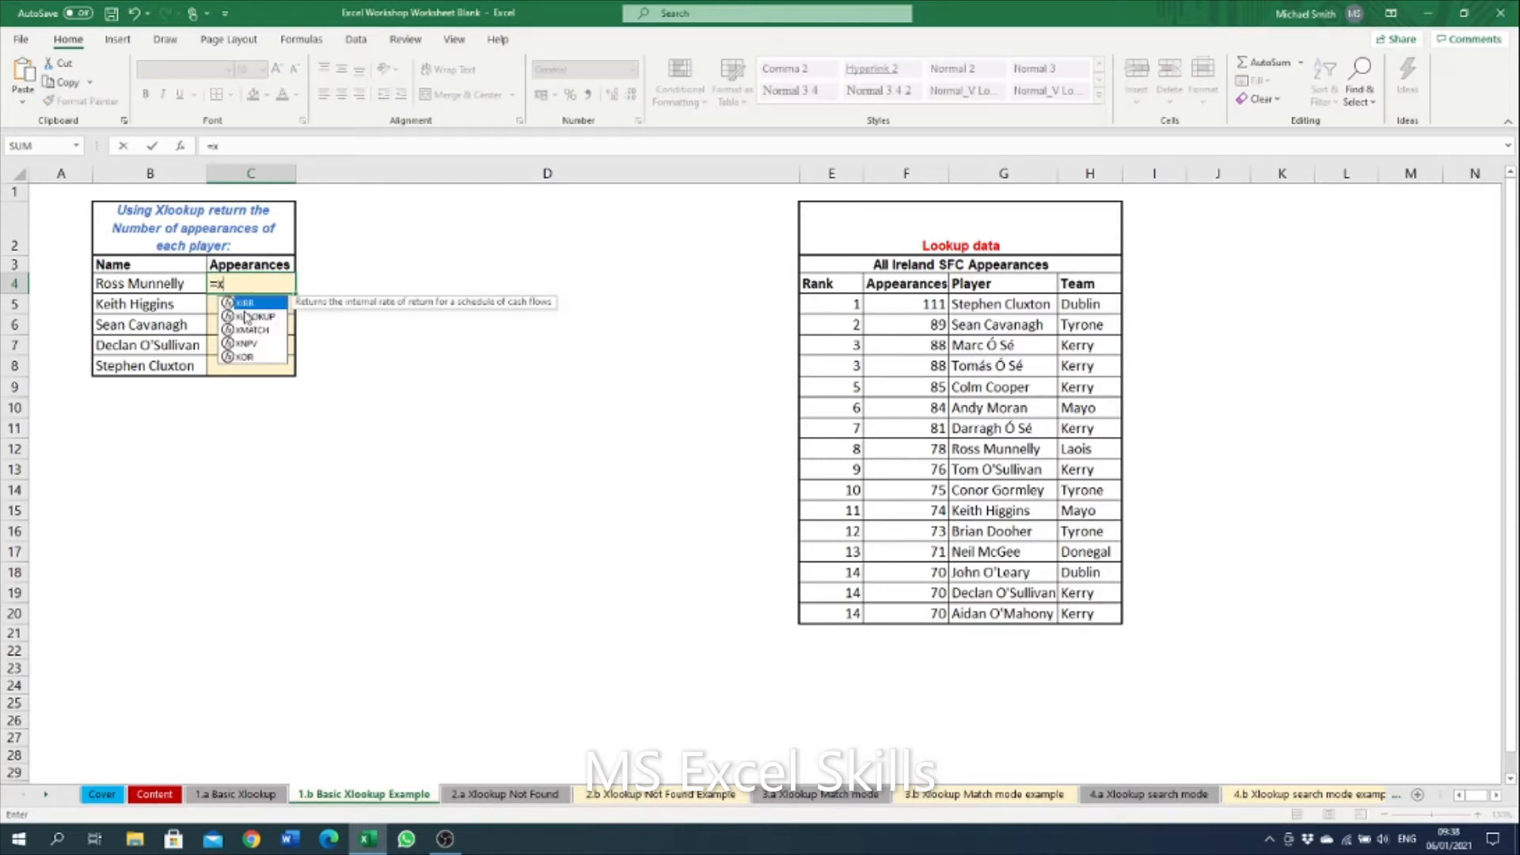
double_click(251, 317)
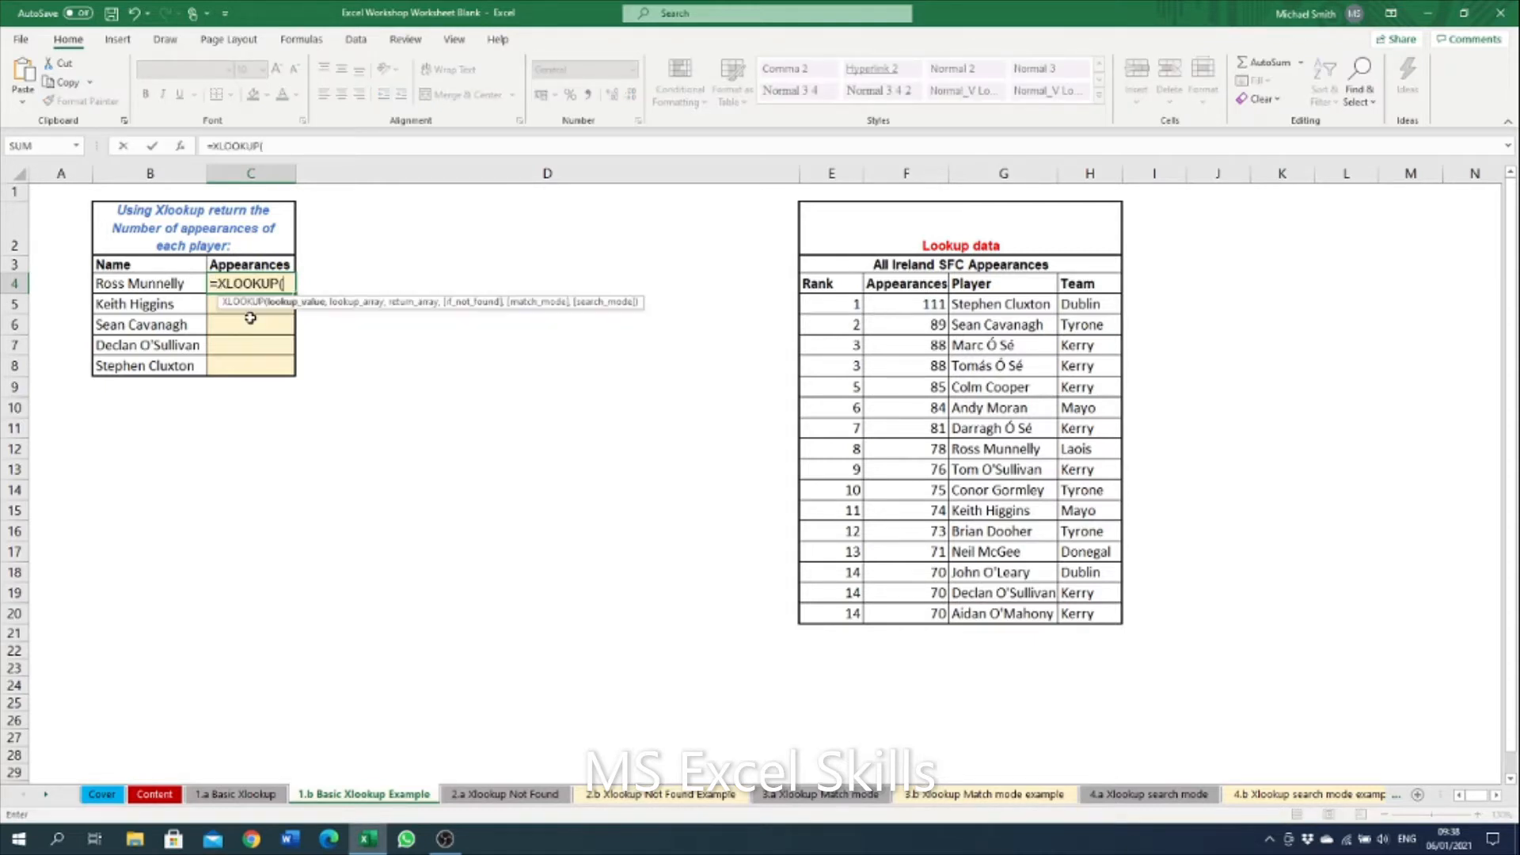
left_click(122, 278)
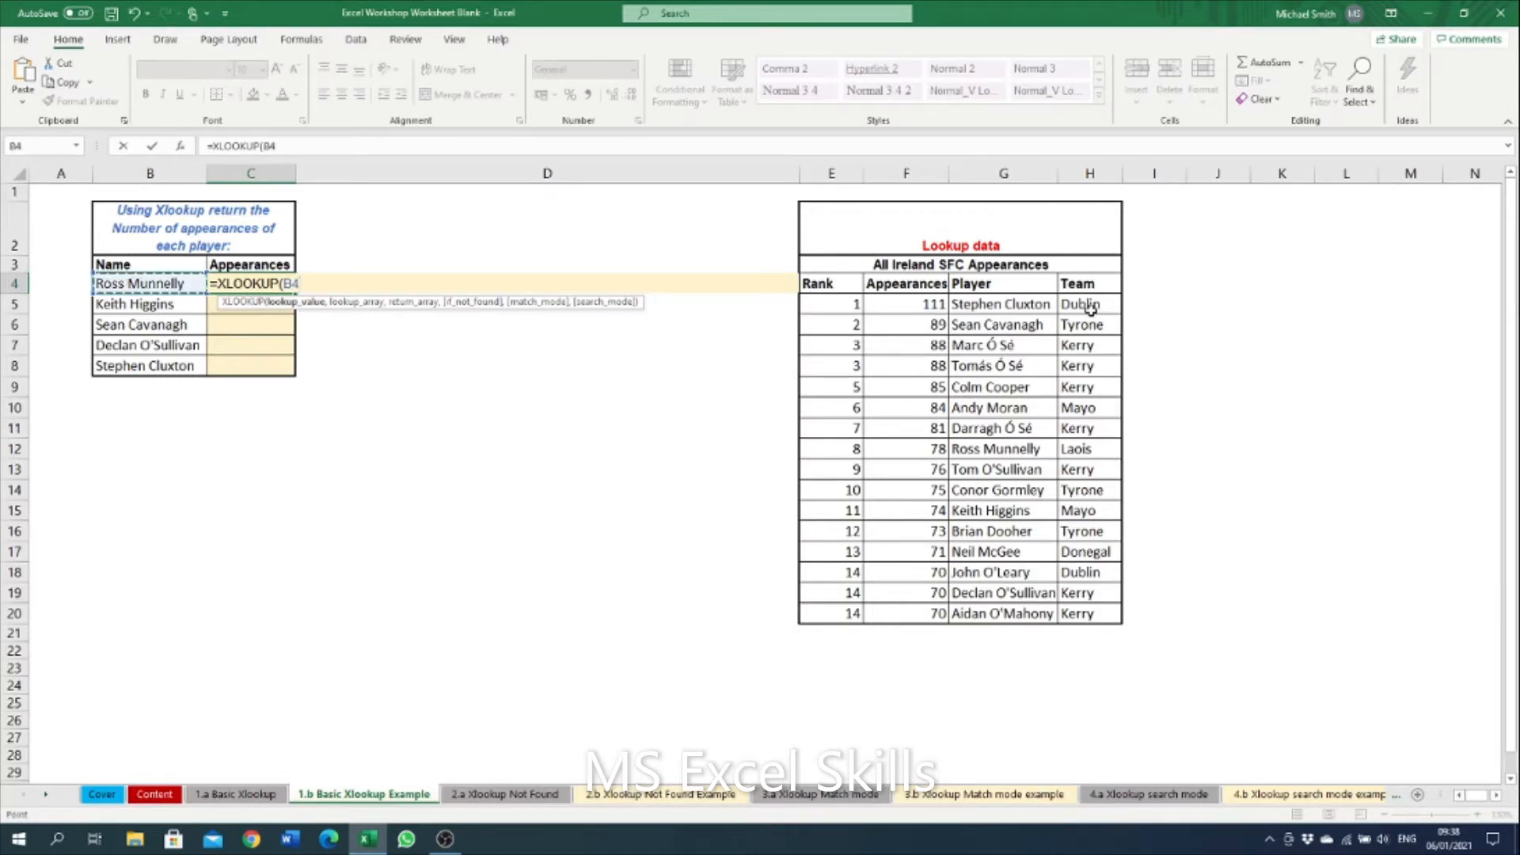
type(",")
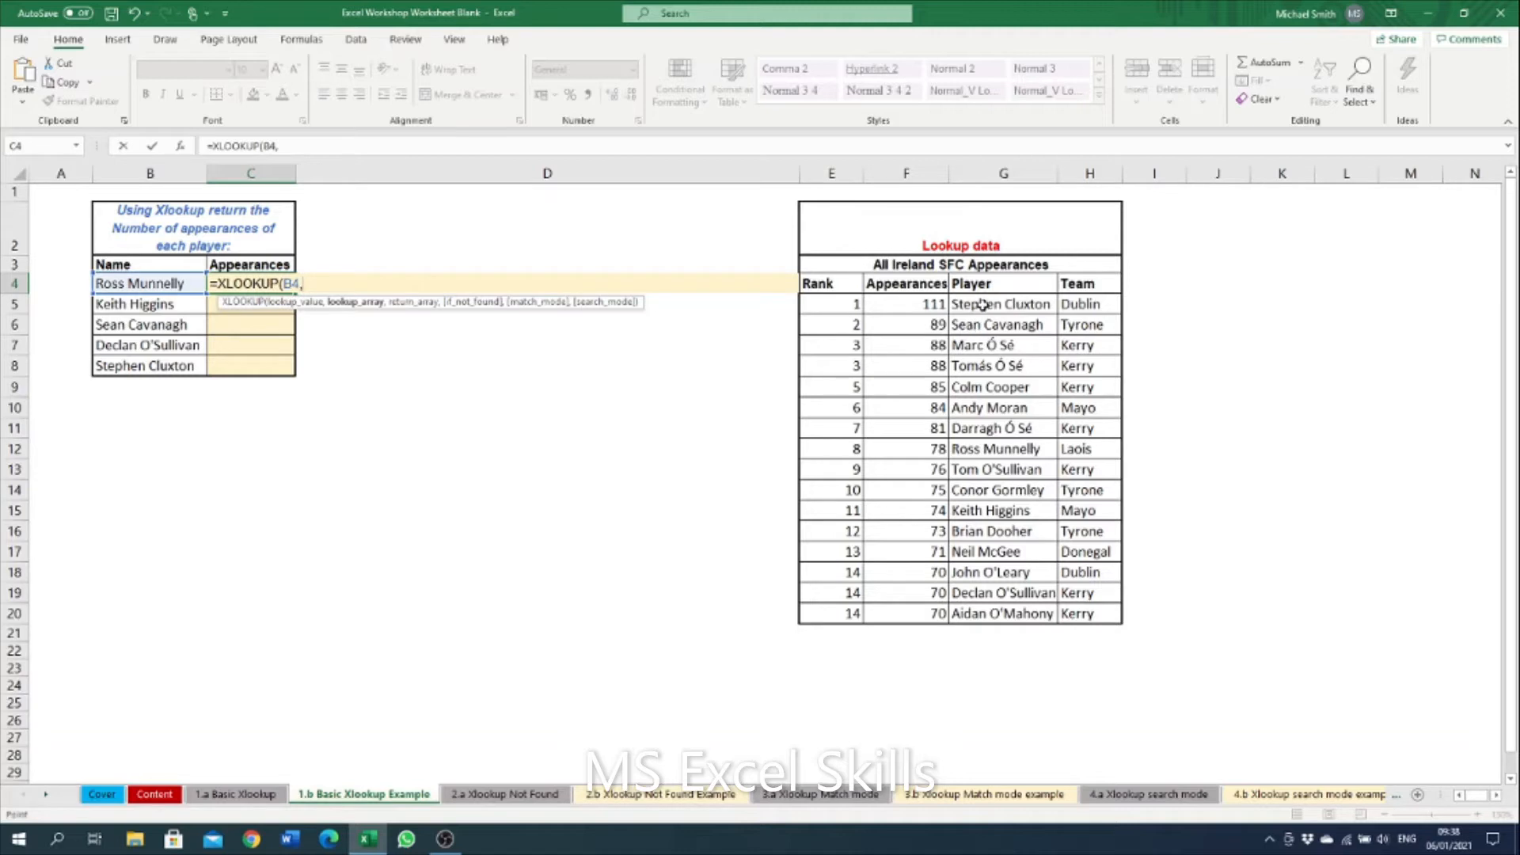
Add the Player column of the lookup data as the lookup array, using the absolute range $G$5:$G$20
left_click(983, 304)
left_click_drag(983, 304, 994, 613)
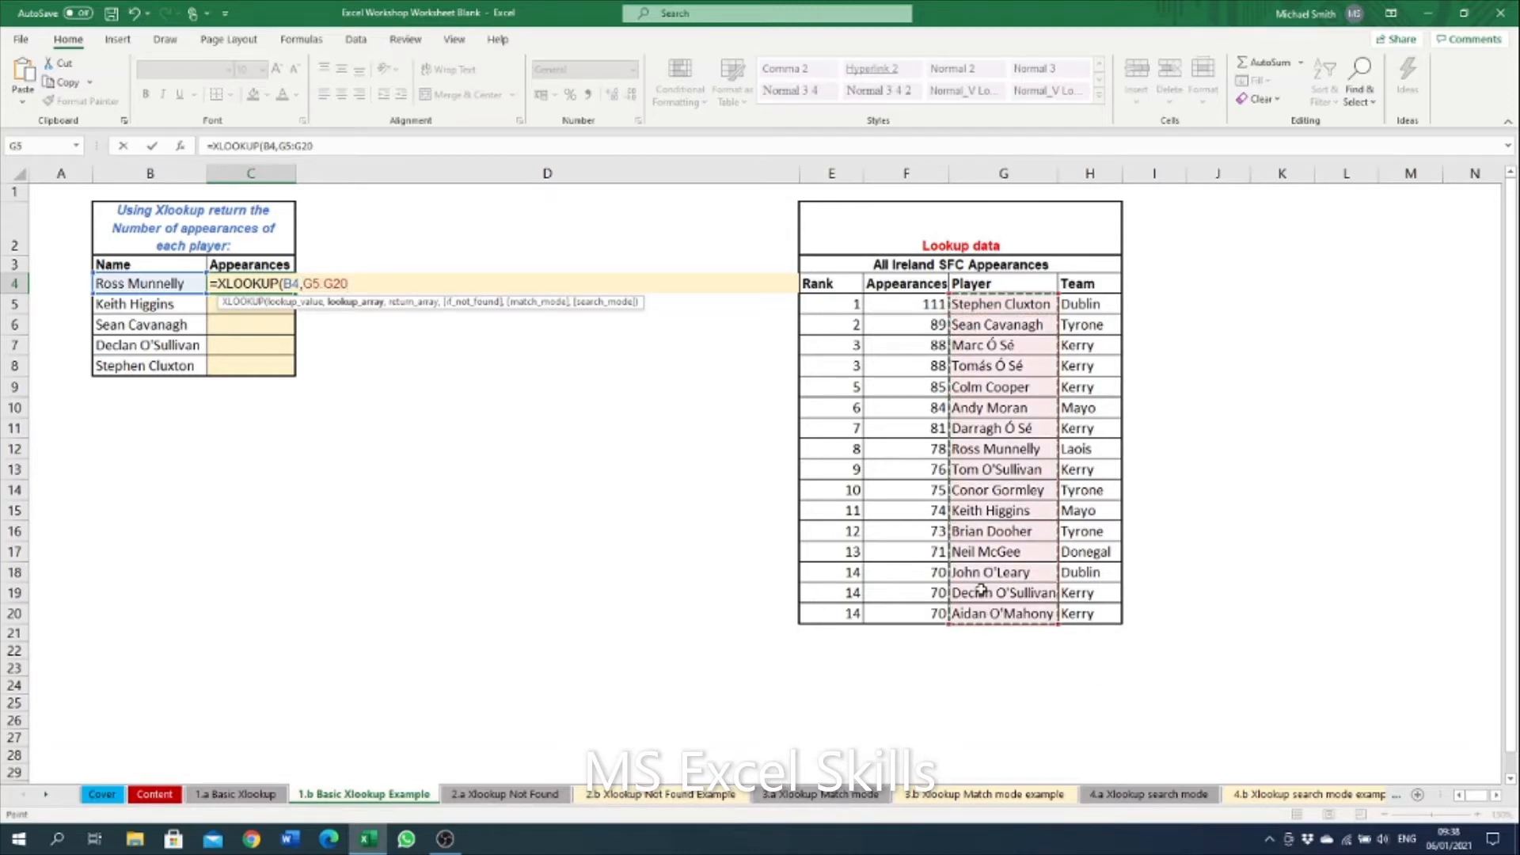
key("F4")
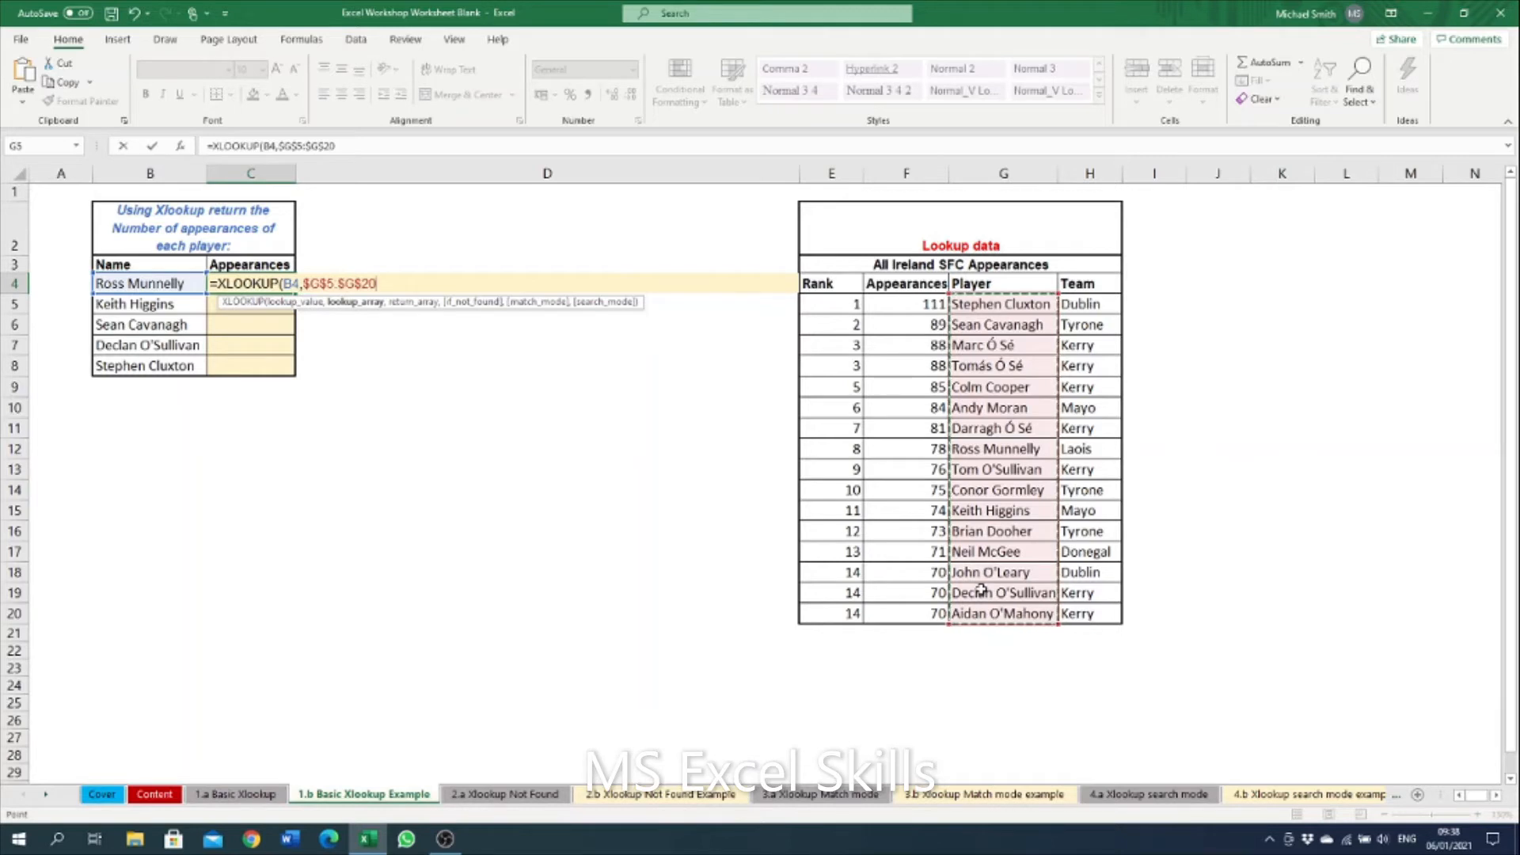
type(",")
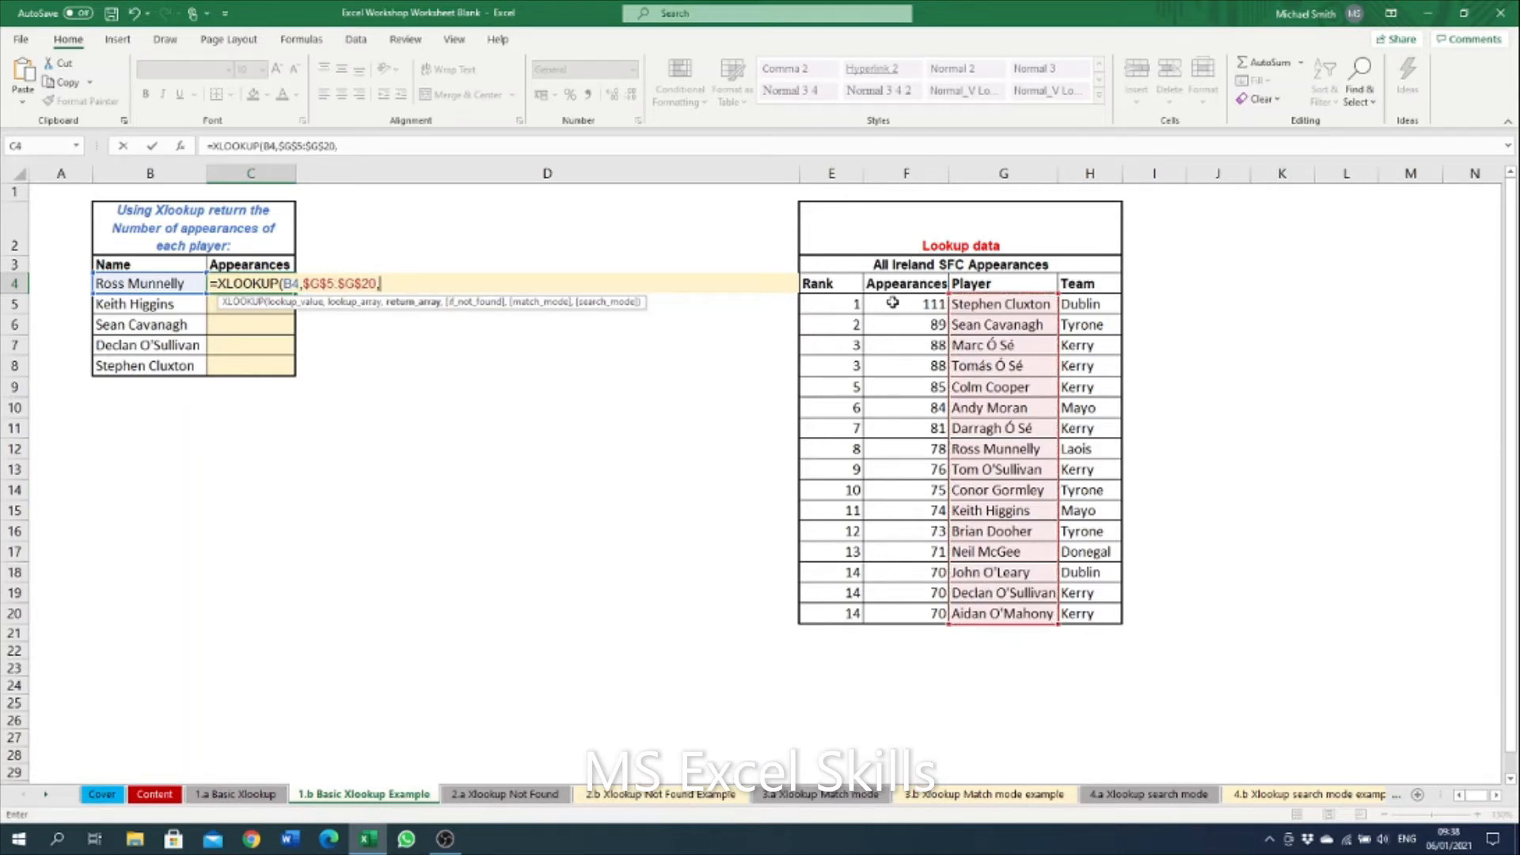
Add the Appearances column as the return array with the absolute range $F$5:$F$20, and enter the formula
left_click_drag(898, 305, 883, 612)
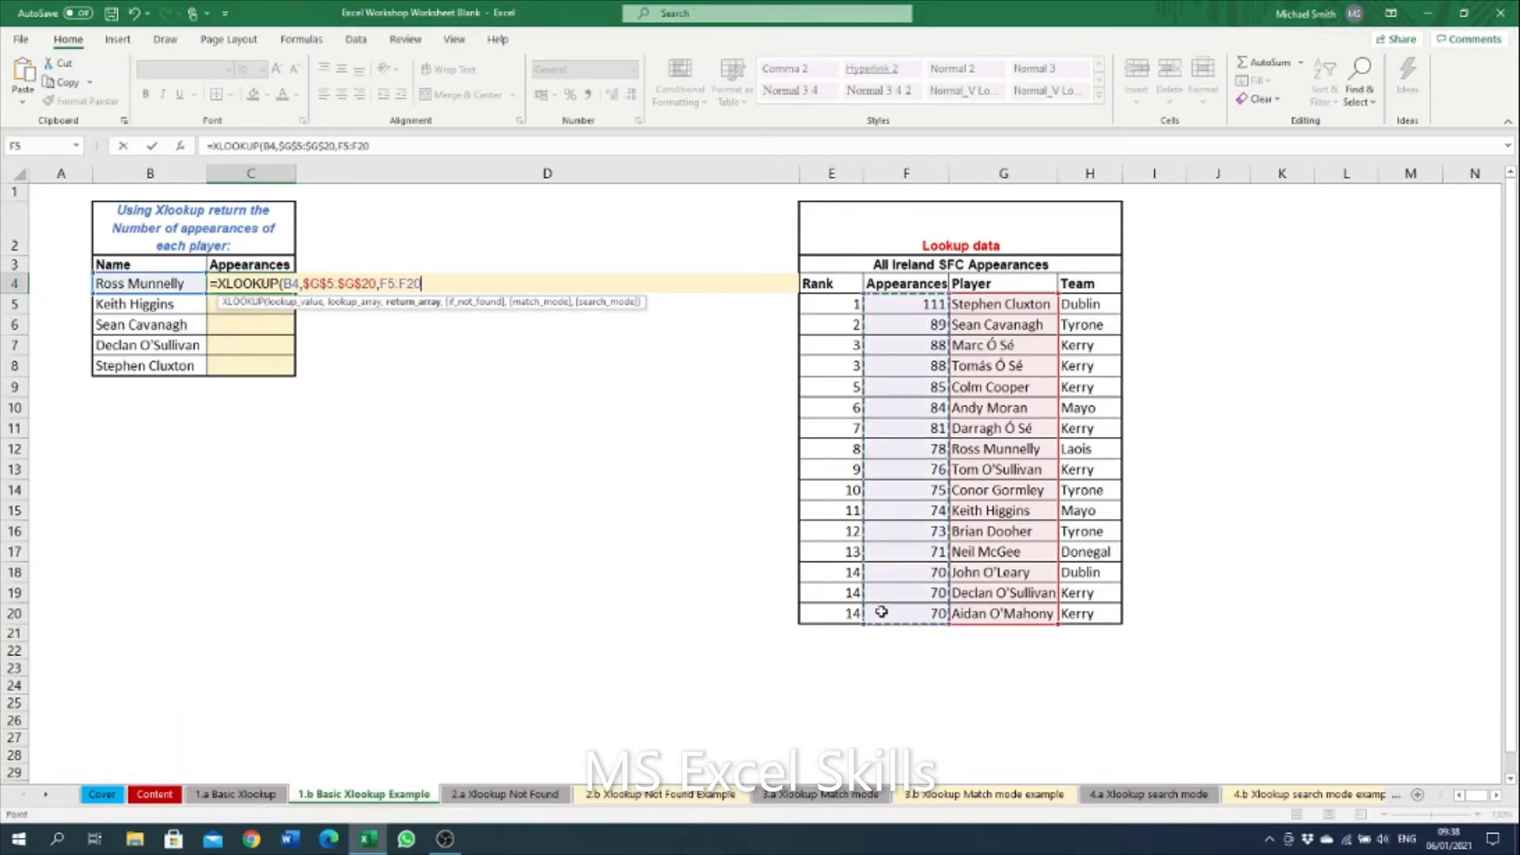
key("F4")
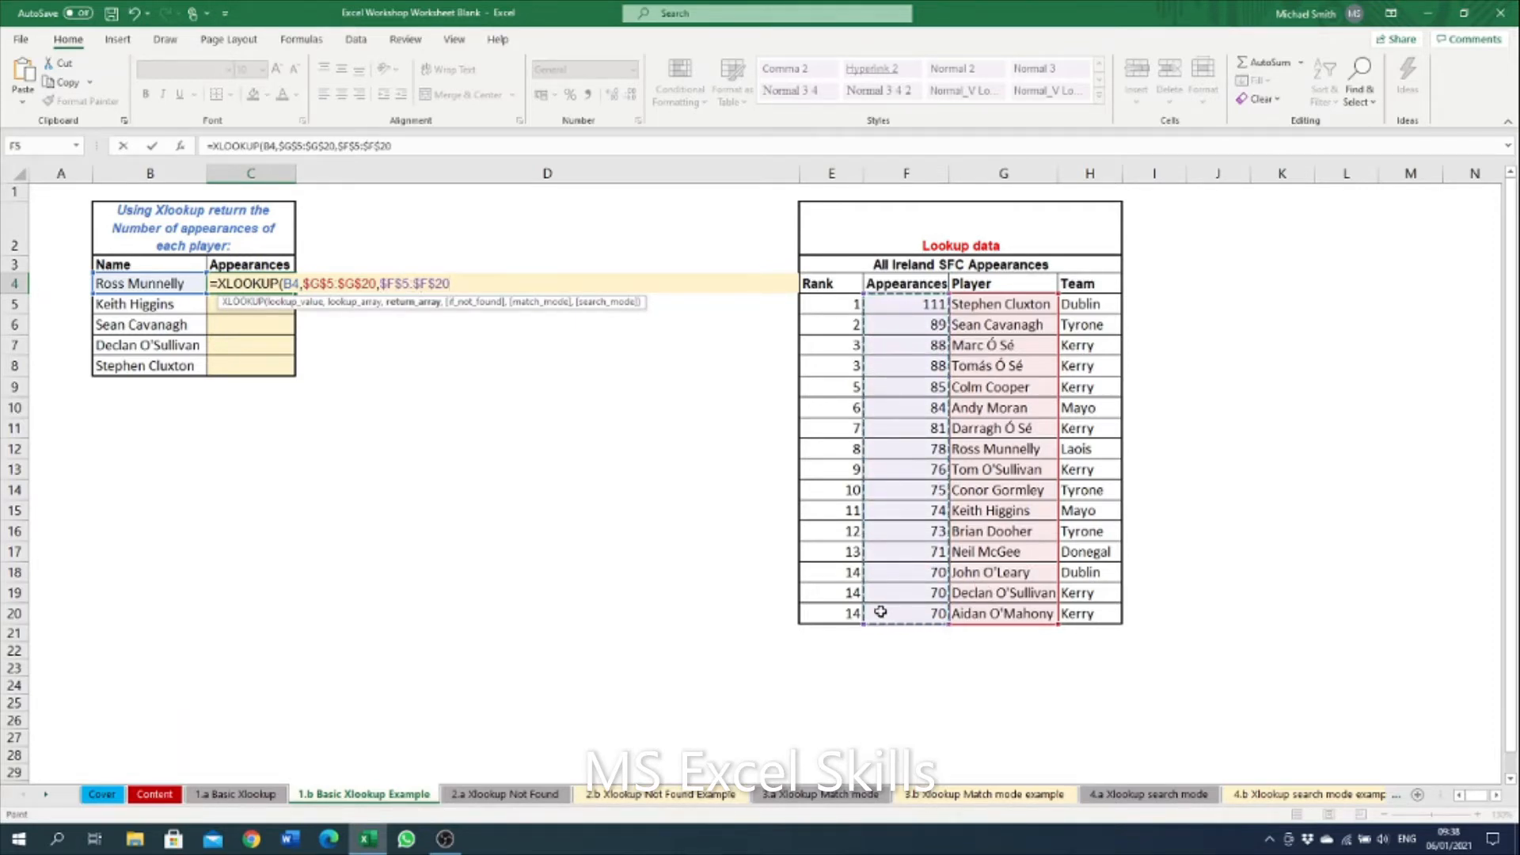
type(")")
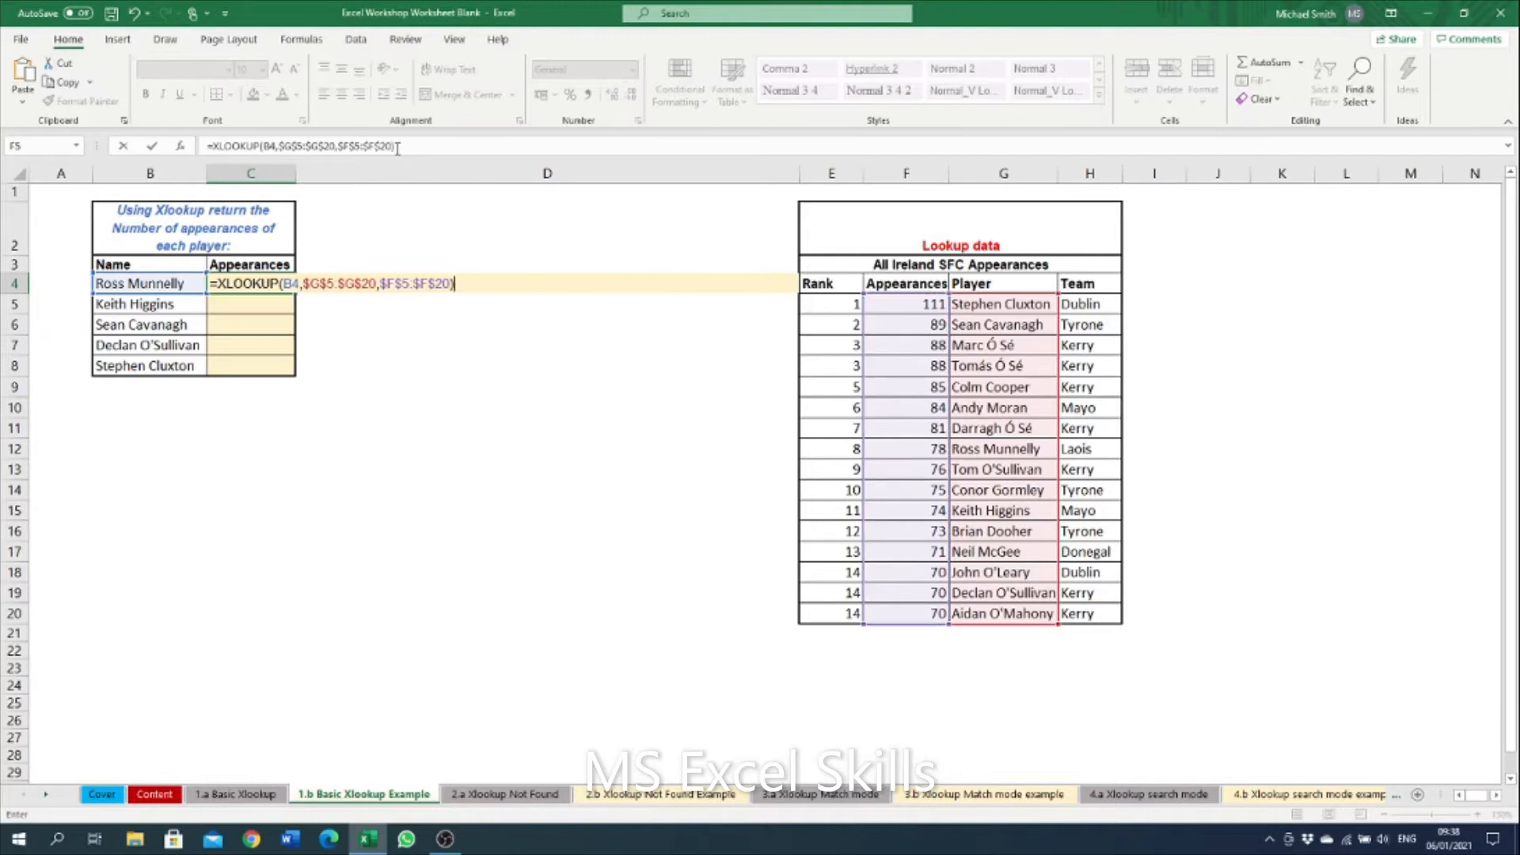
key("Return")
key("Up")
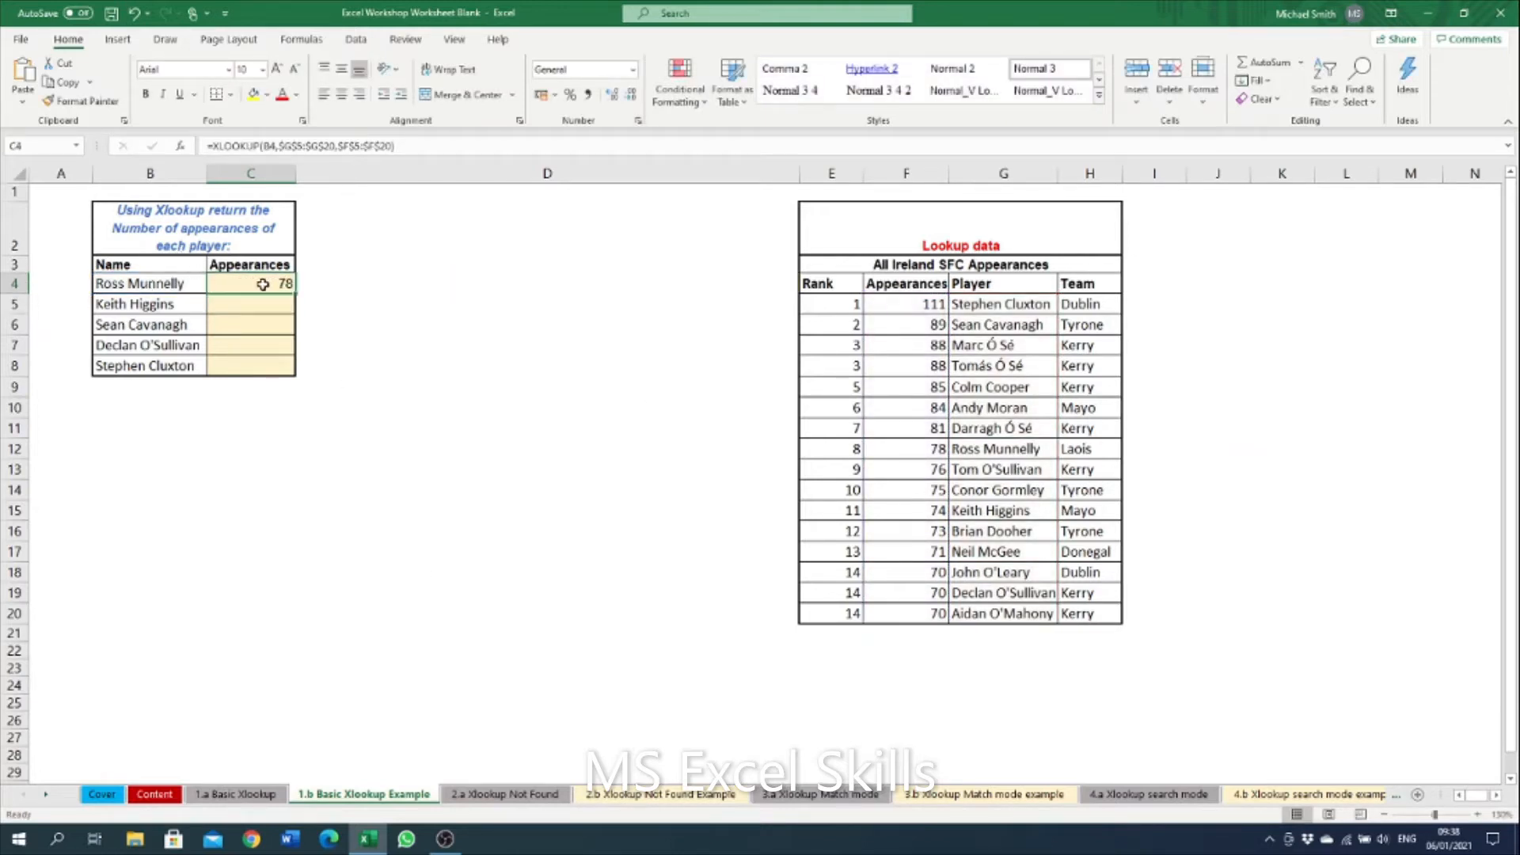
Fill the XLOOKUP formula from C4 down through C8
left_click_drag(294, 294, 270, 382)
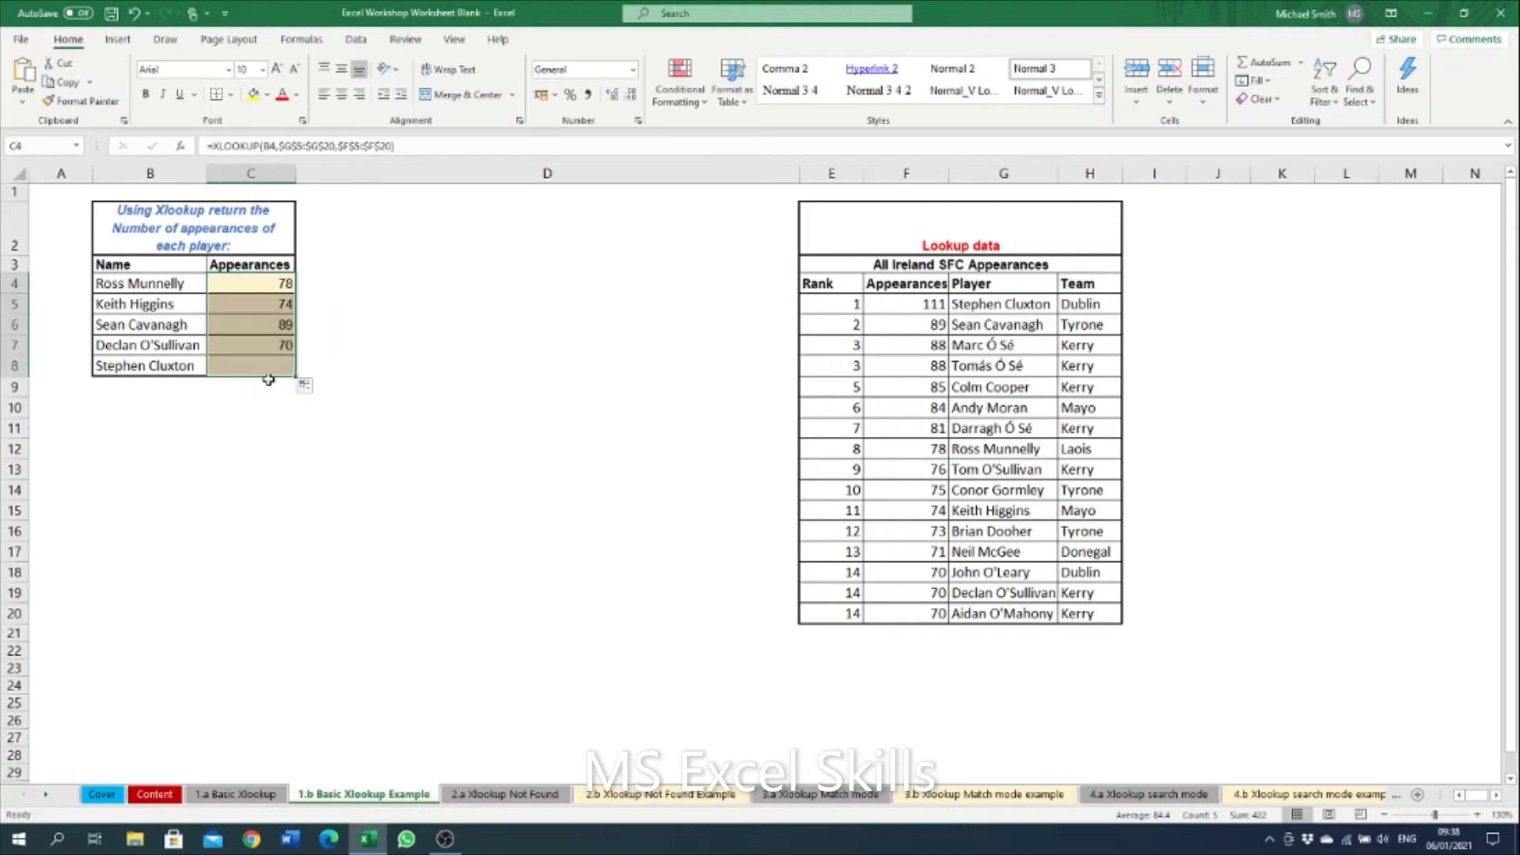
key("Down")
key("Down")
left_click(323, 381)
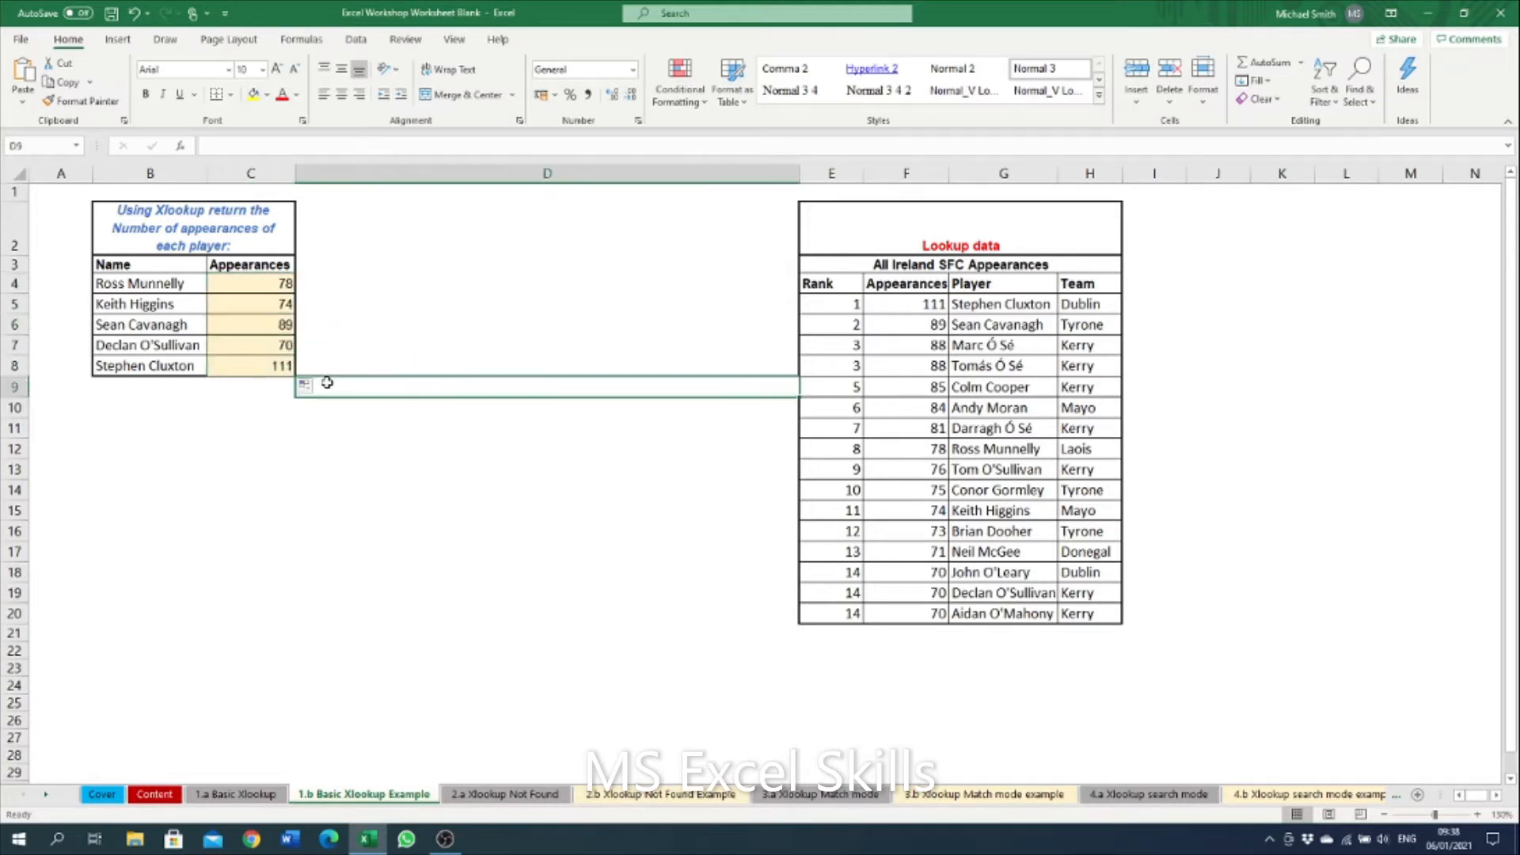
Open the 2.a Xlookup Not Found sheet, review its instructions, and compare the names in column A with those in Lookup Data
left_click(539, 795)
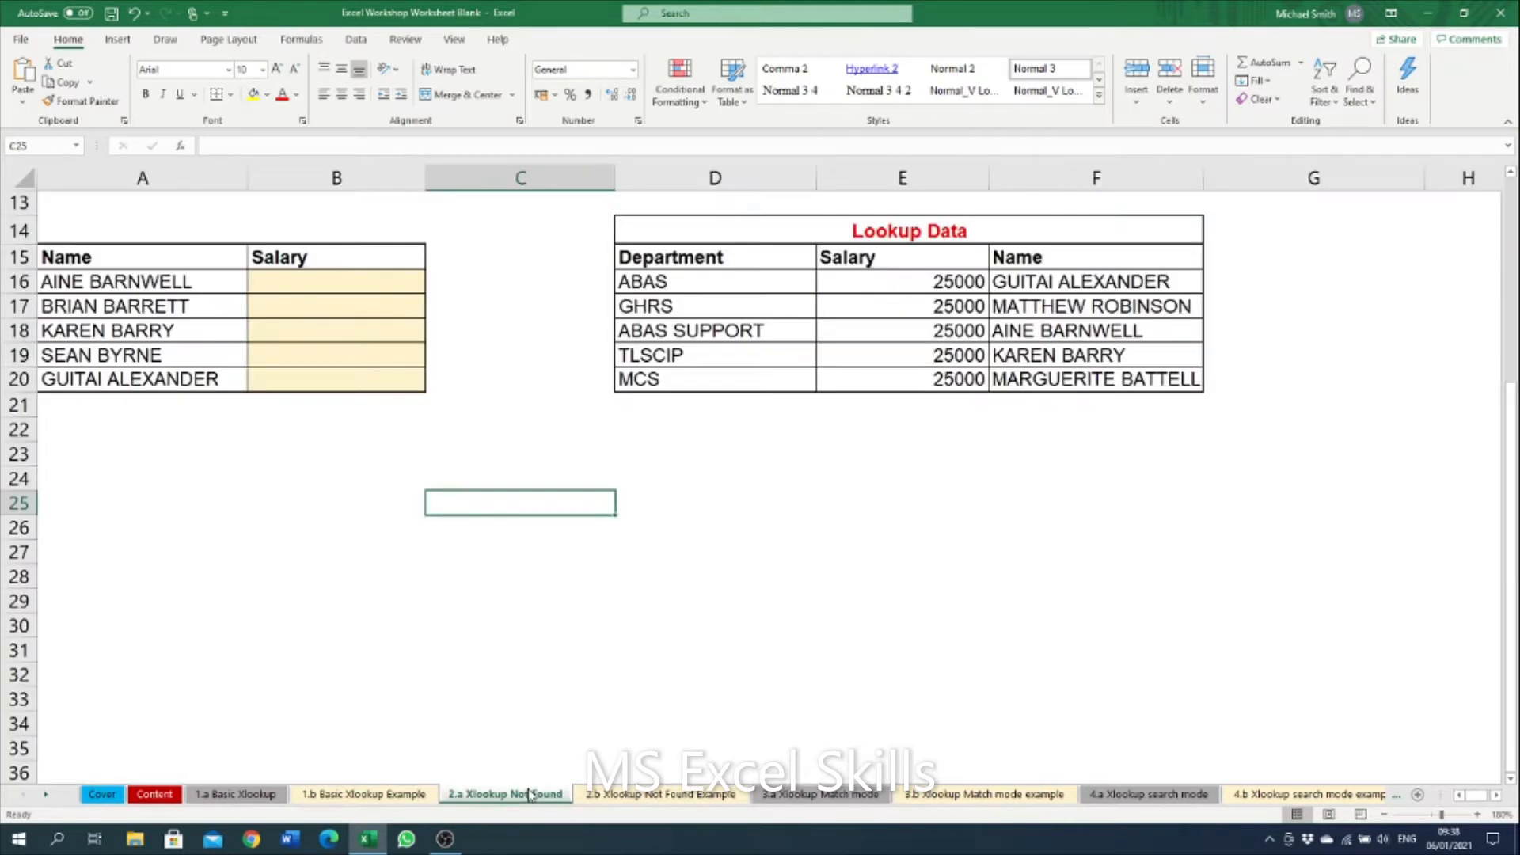
scroll(788, 404, "up", 5)
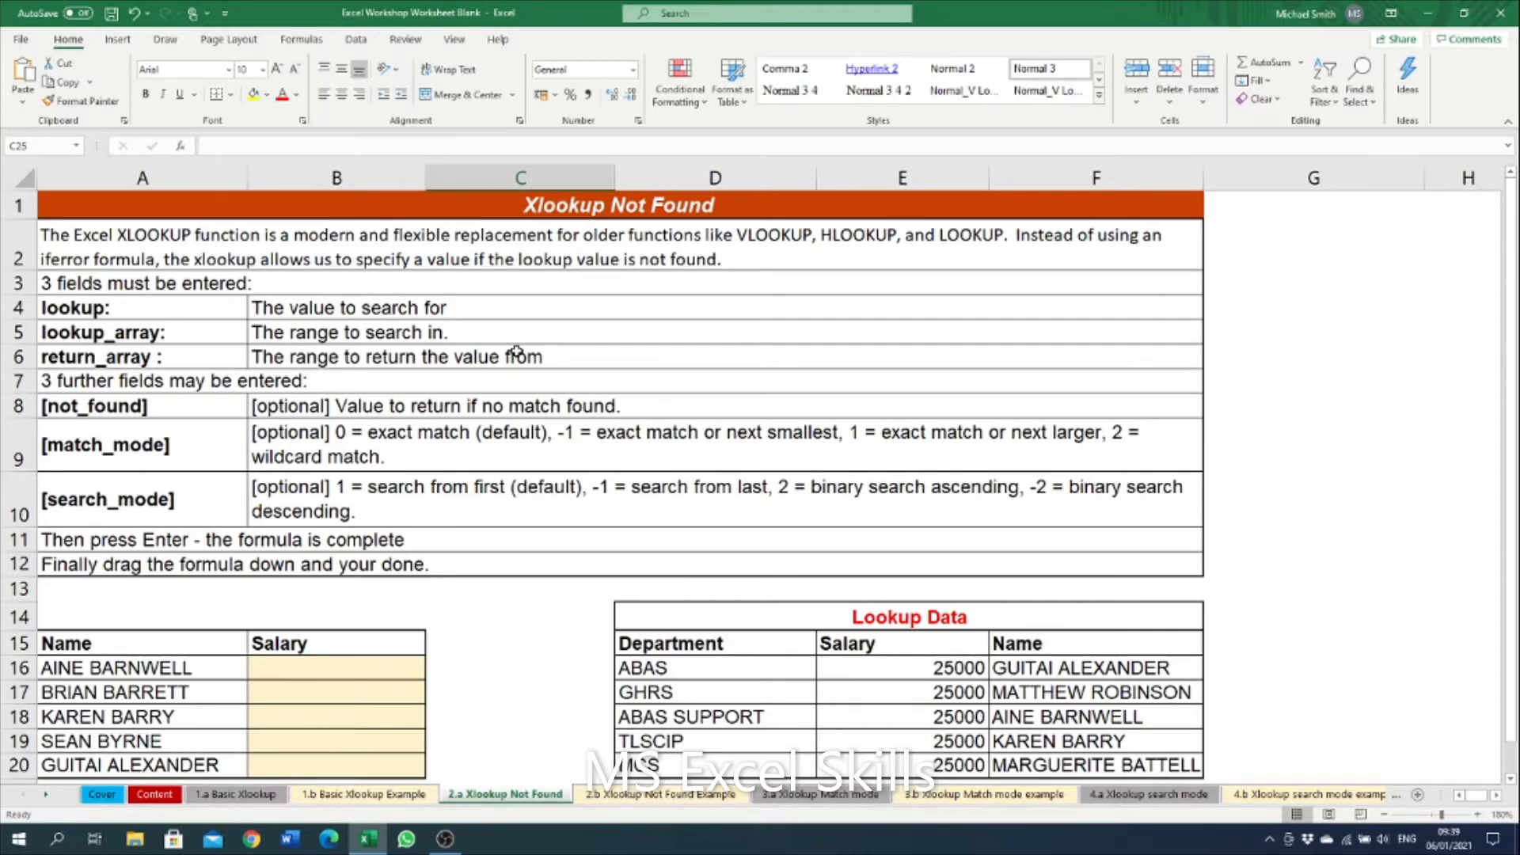
left_click(357, 696)
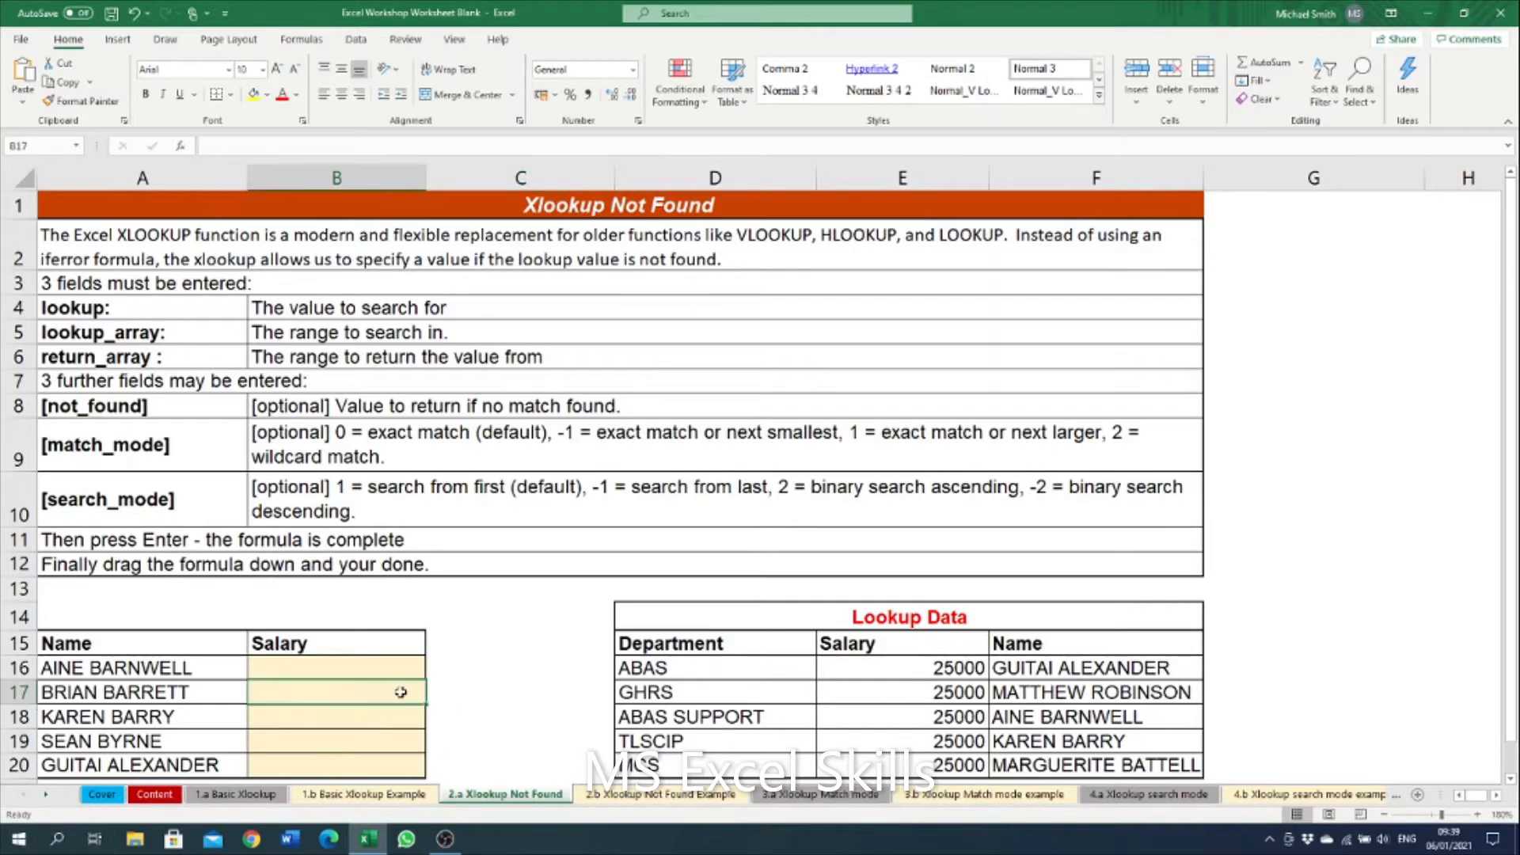
scroll(278, 585, "down", 2)
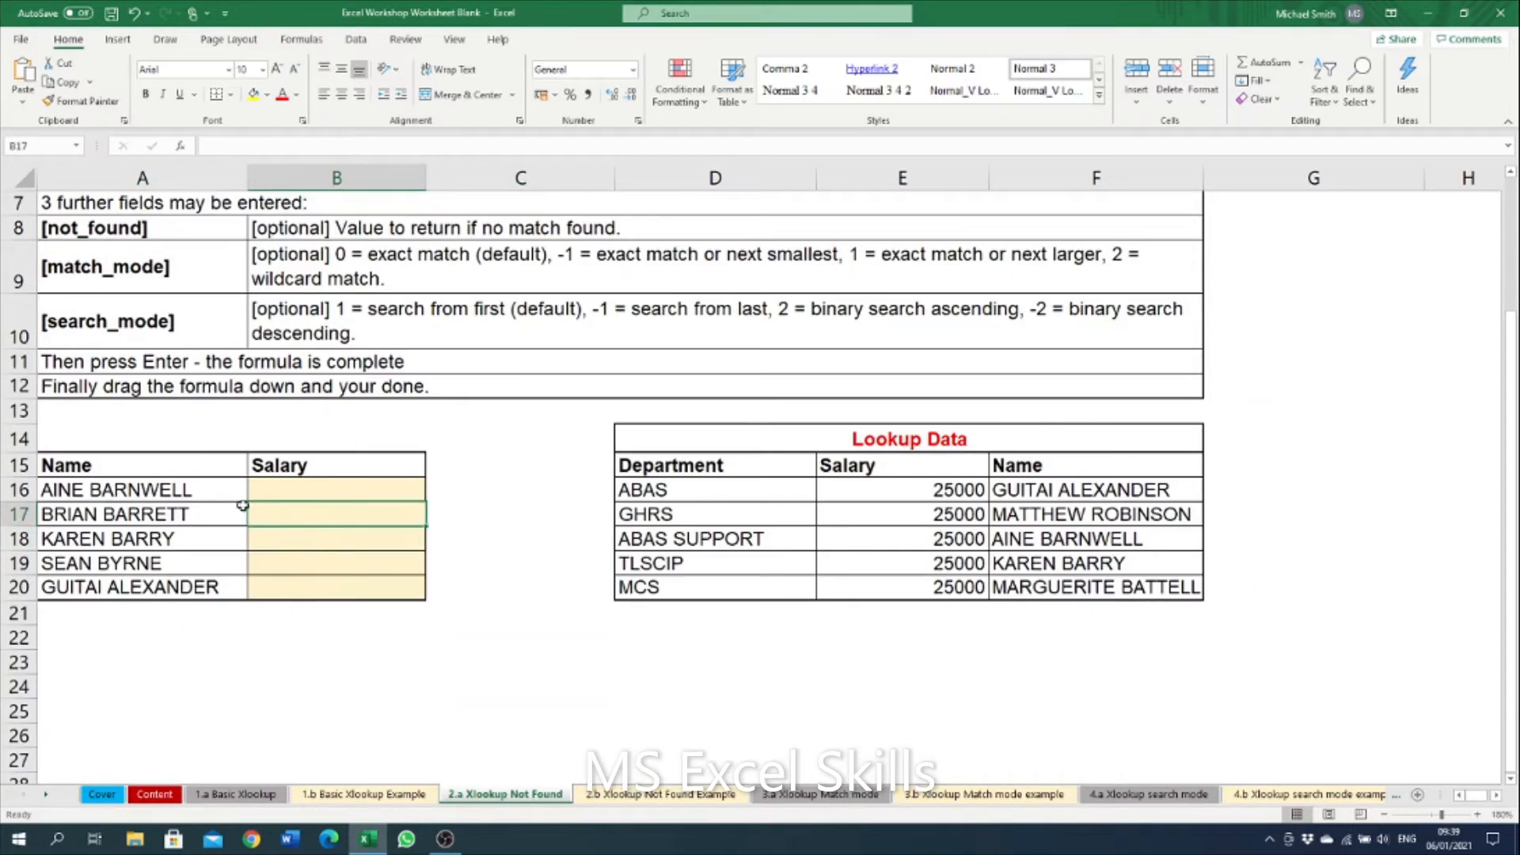
left_click(212, 520)
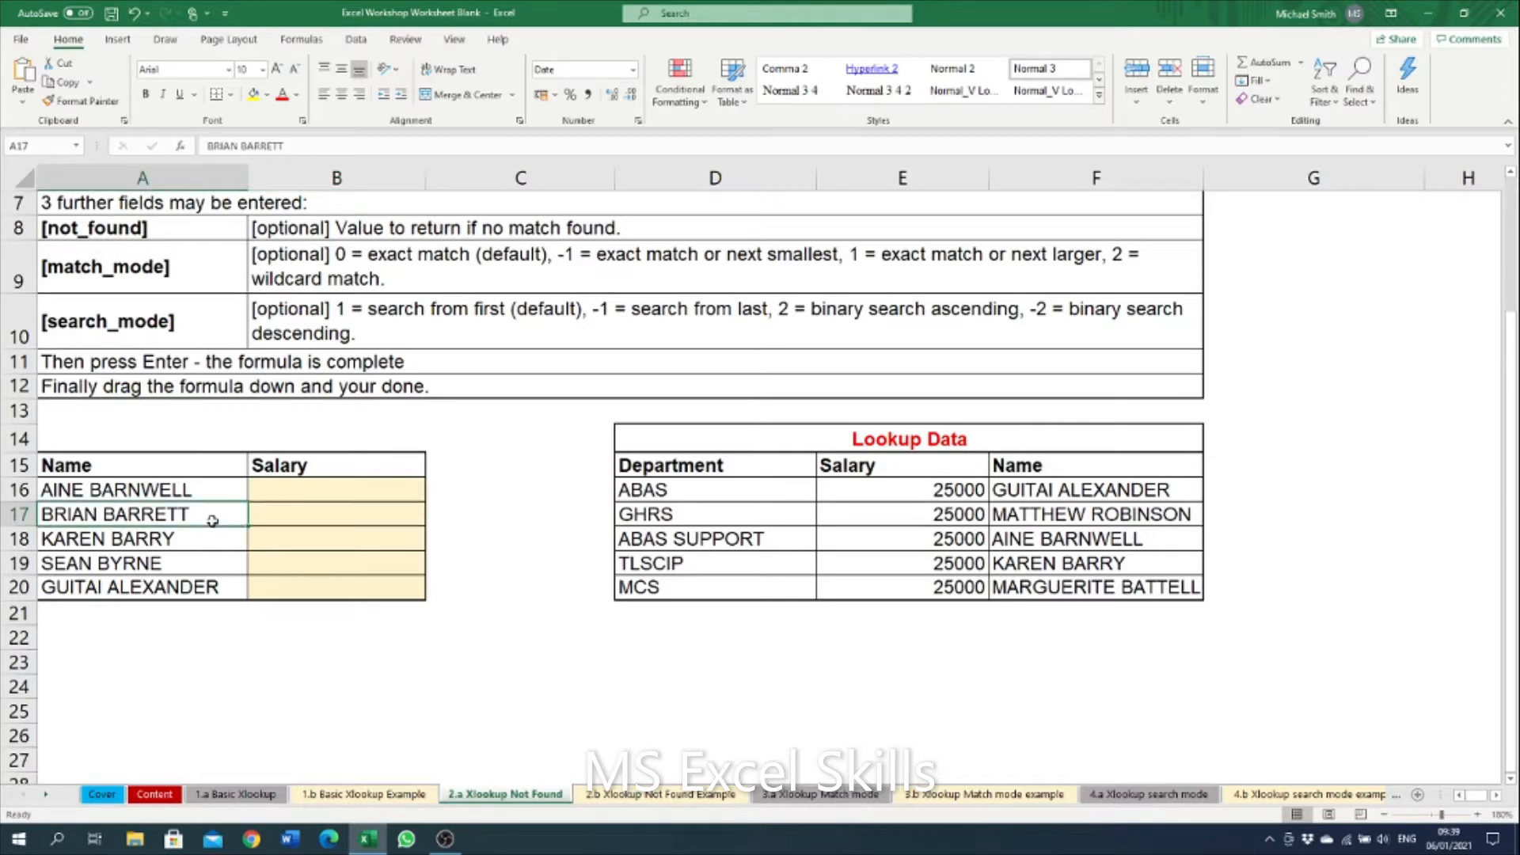
left_click(163, 584)
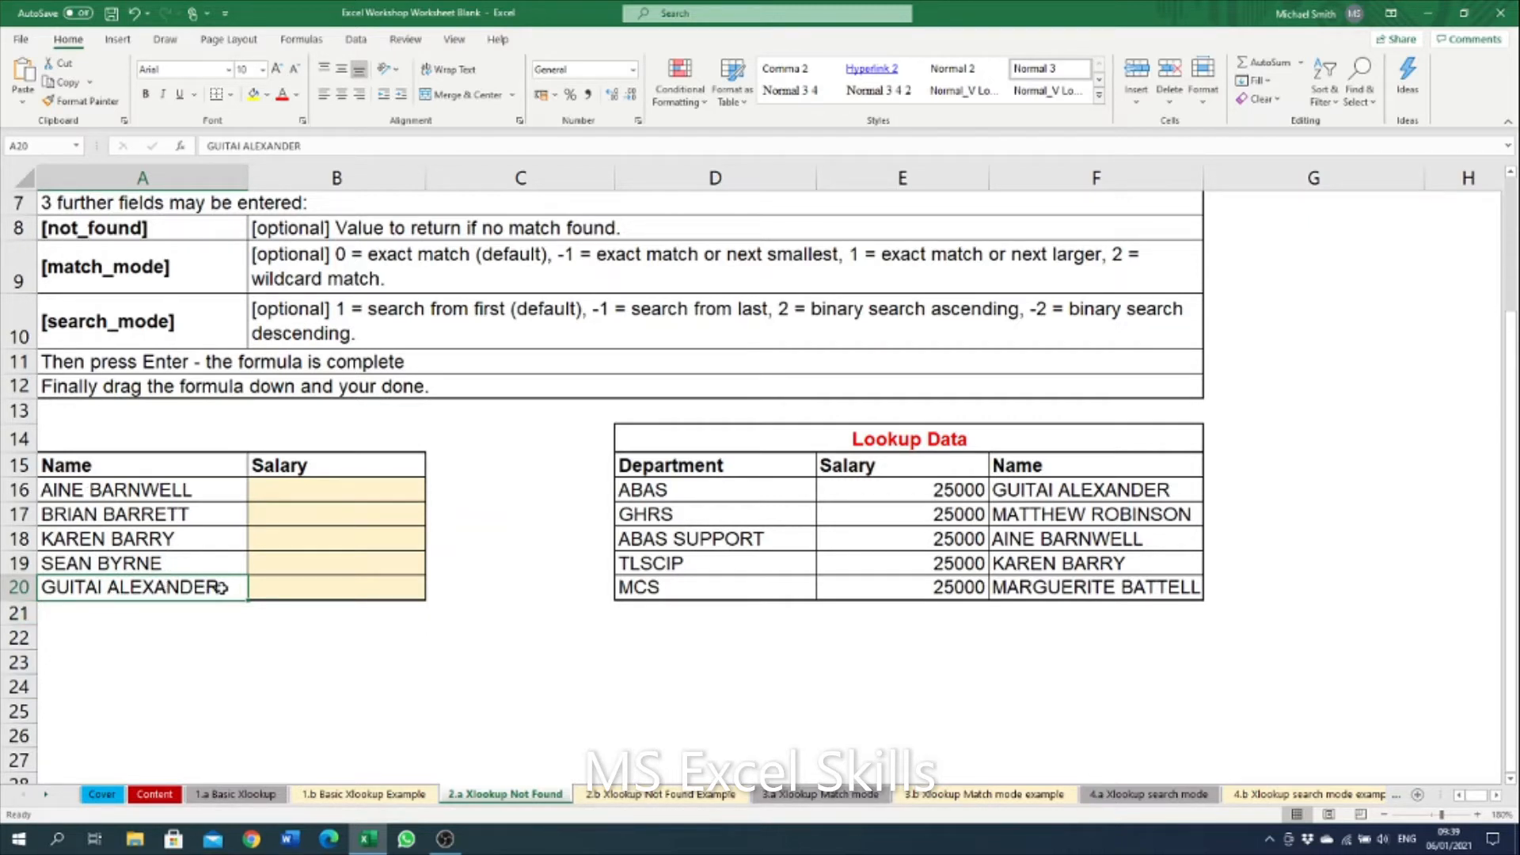
left_click(1129, 544)
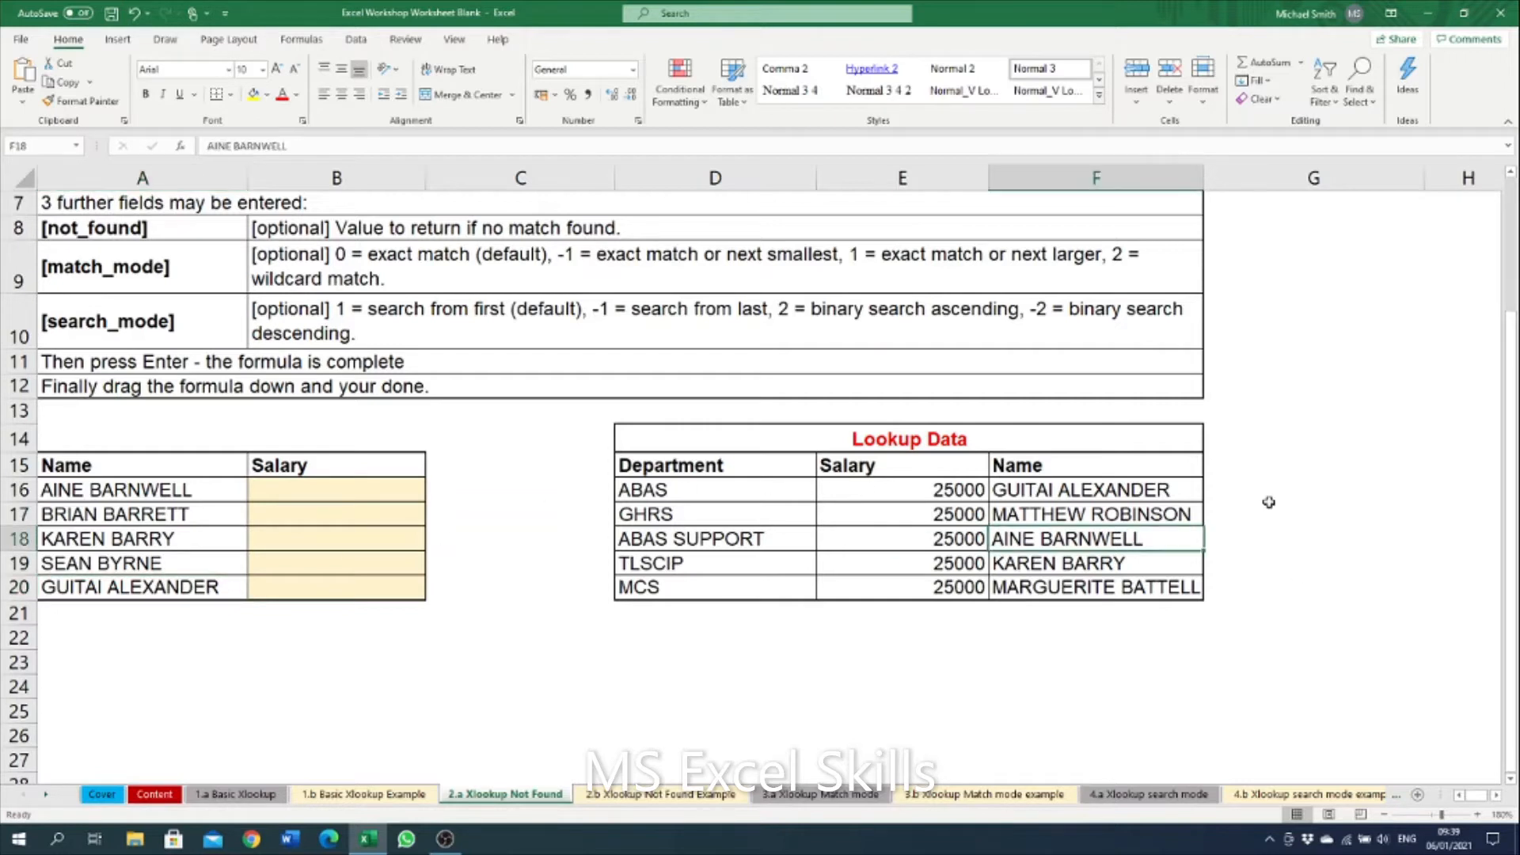
Start an XLOOKUP formula in B16 with the name in A16 as the lookup value
left_click(325, 490)
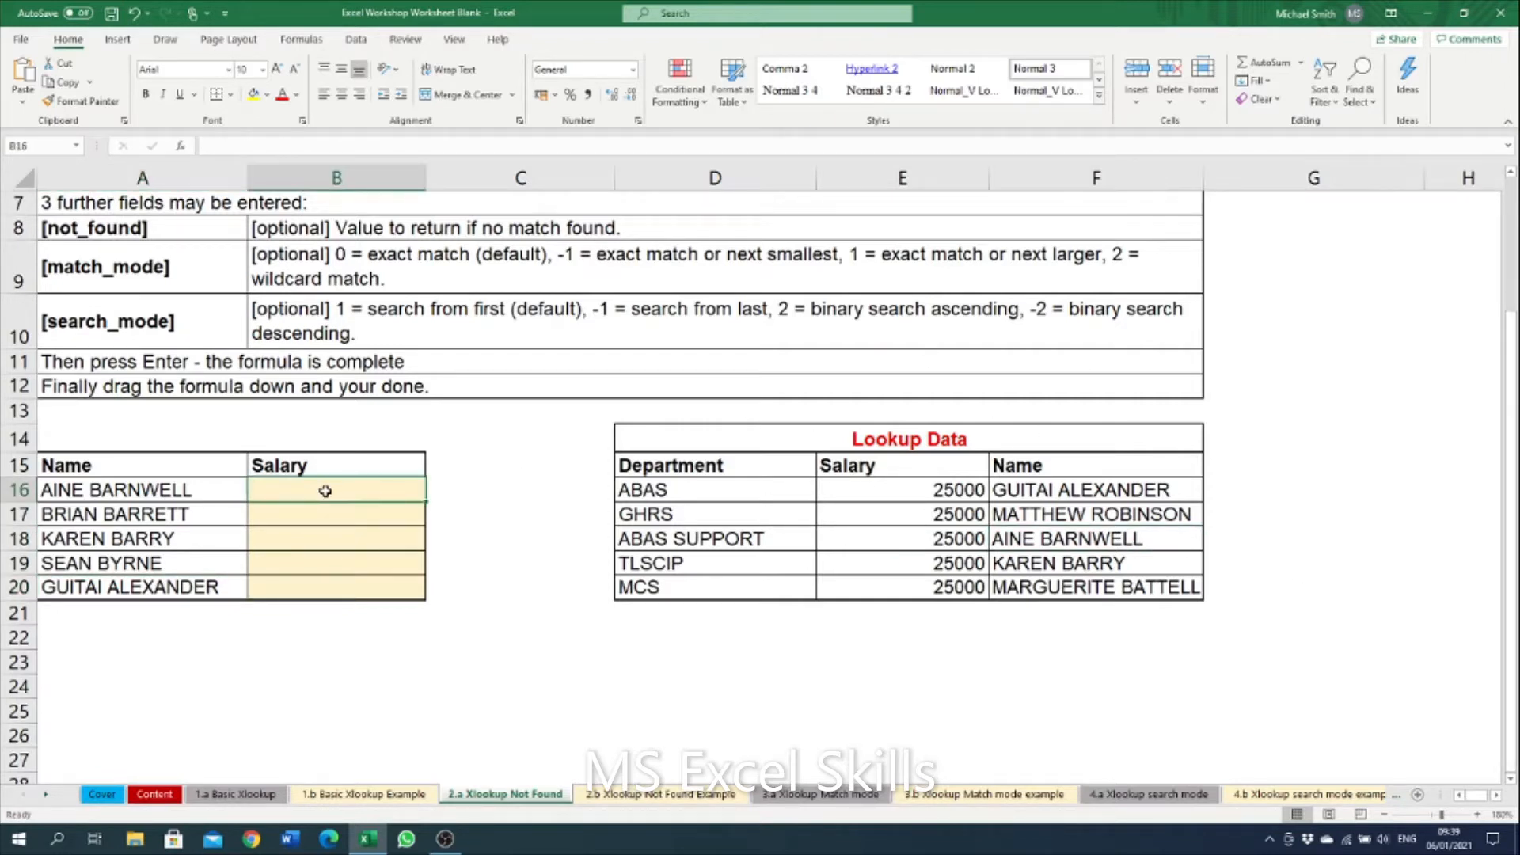
type("=xl")
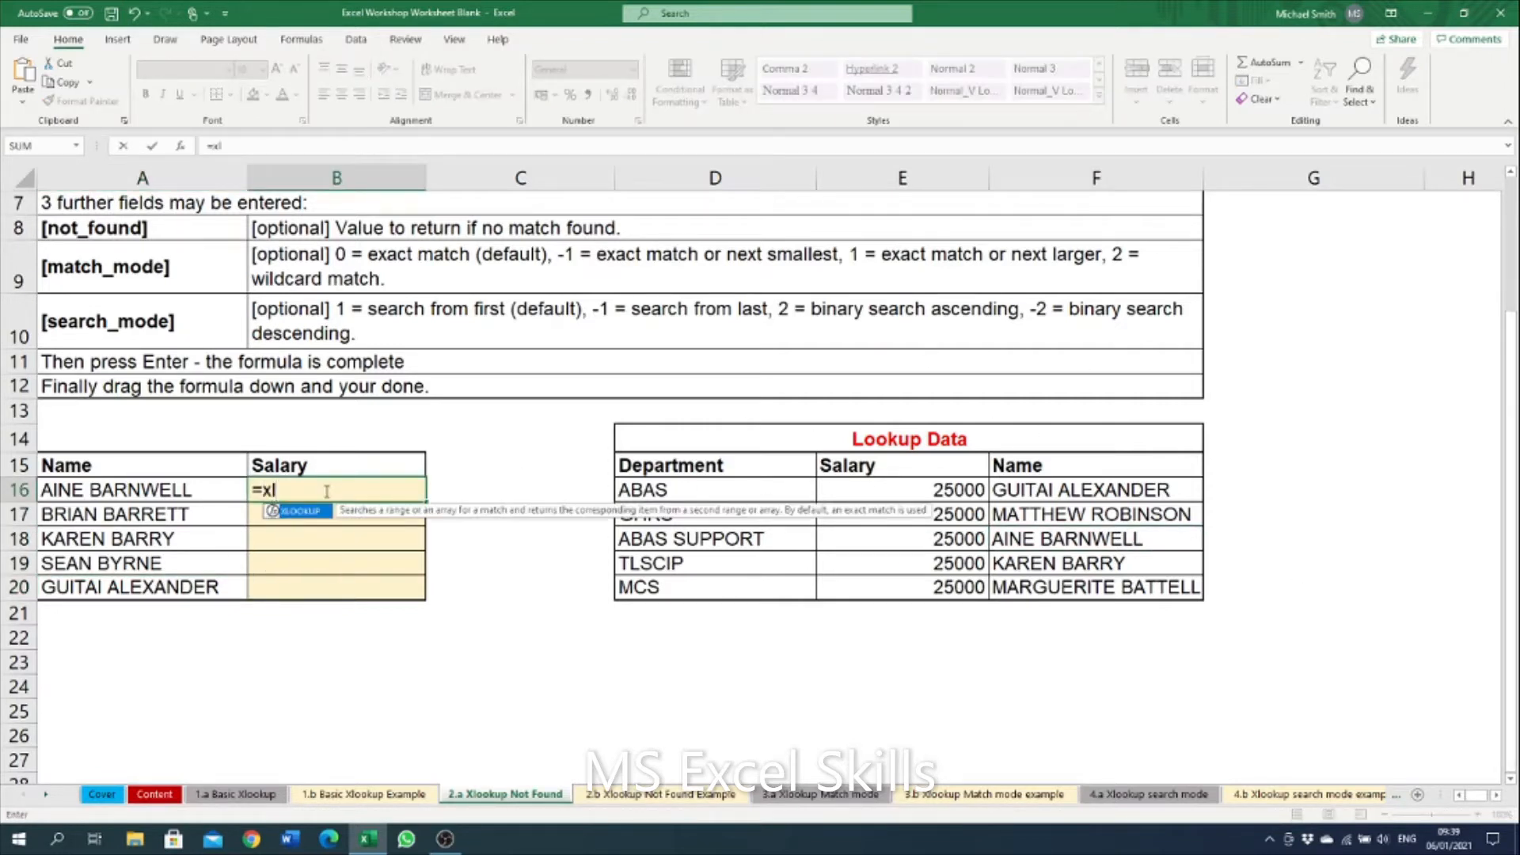
double_click(288, 513)
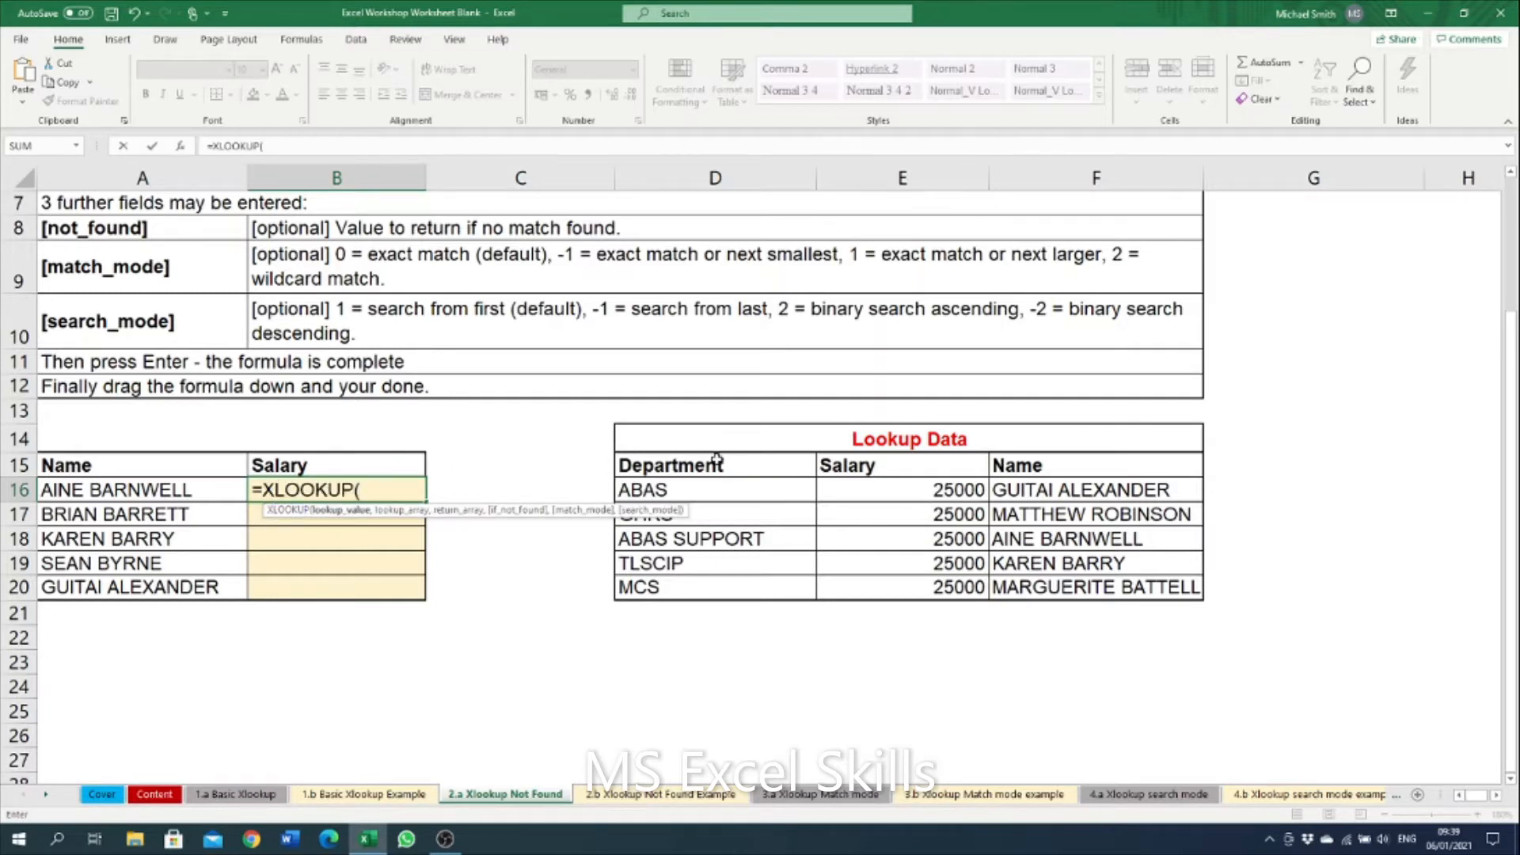
left_click(156, 490)
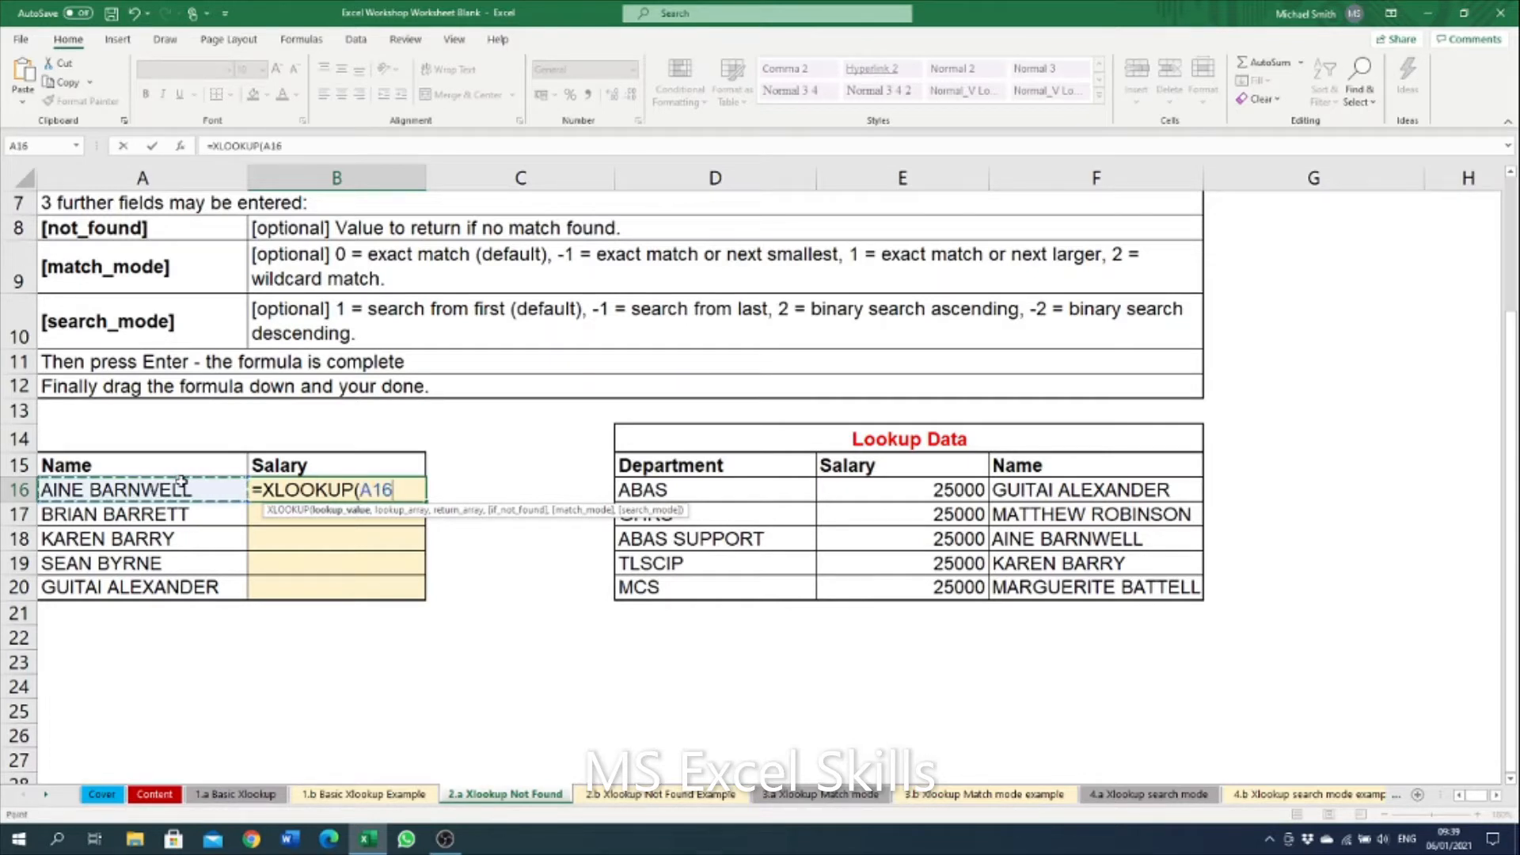
type(",")
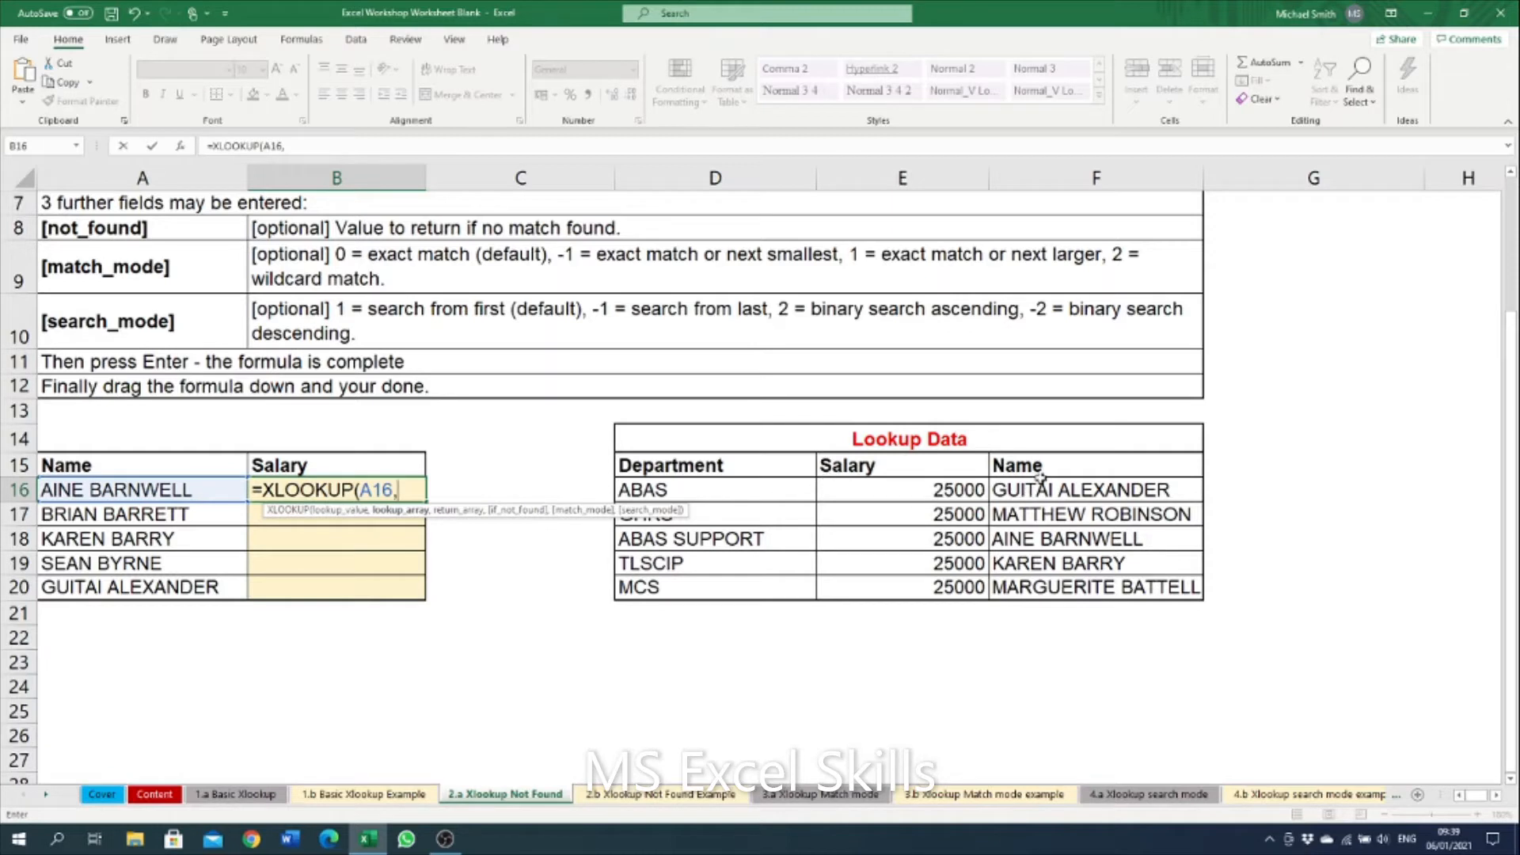
Add the absolute ranges $F$16:$F$20 (Name) as the lookup array and $E$16:$E$20 (Salary) as the return array
left_click_drag(1034, 485, 1057, 584)
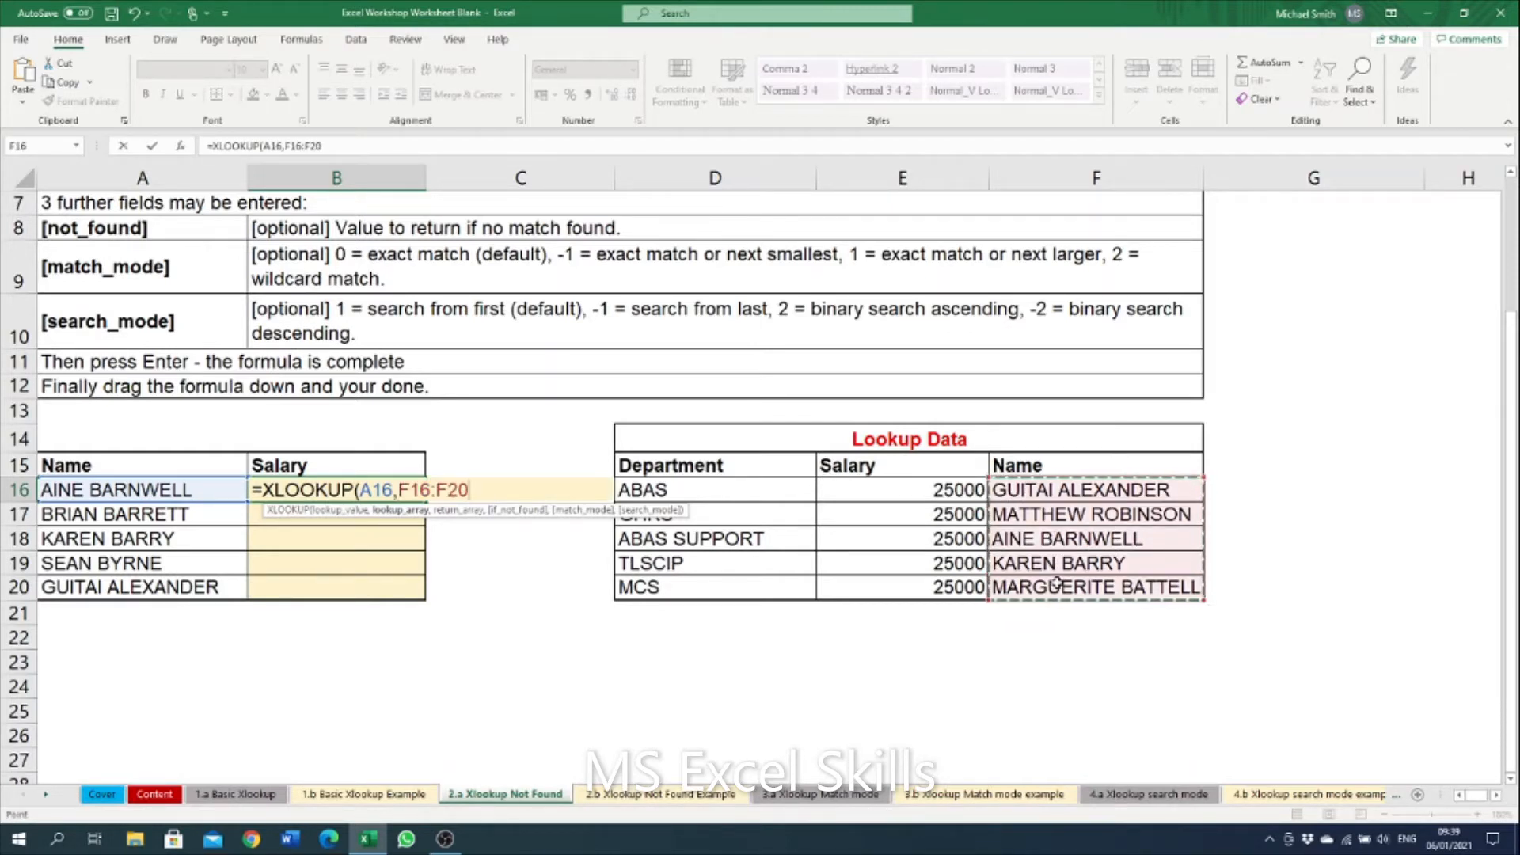
key("F4")
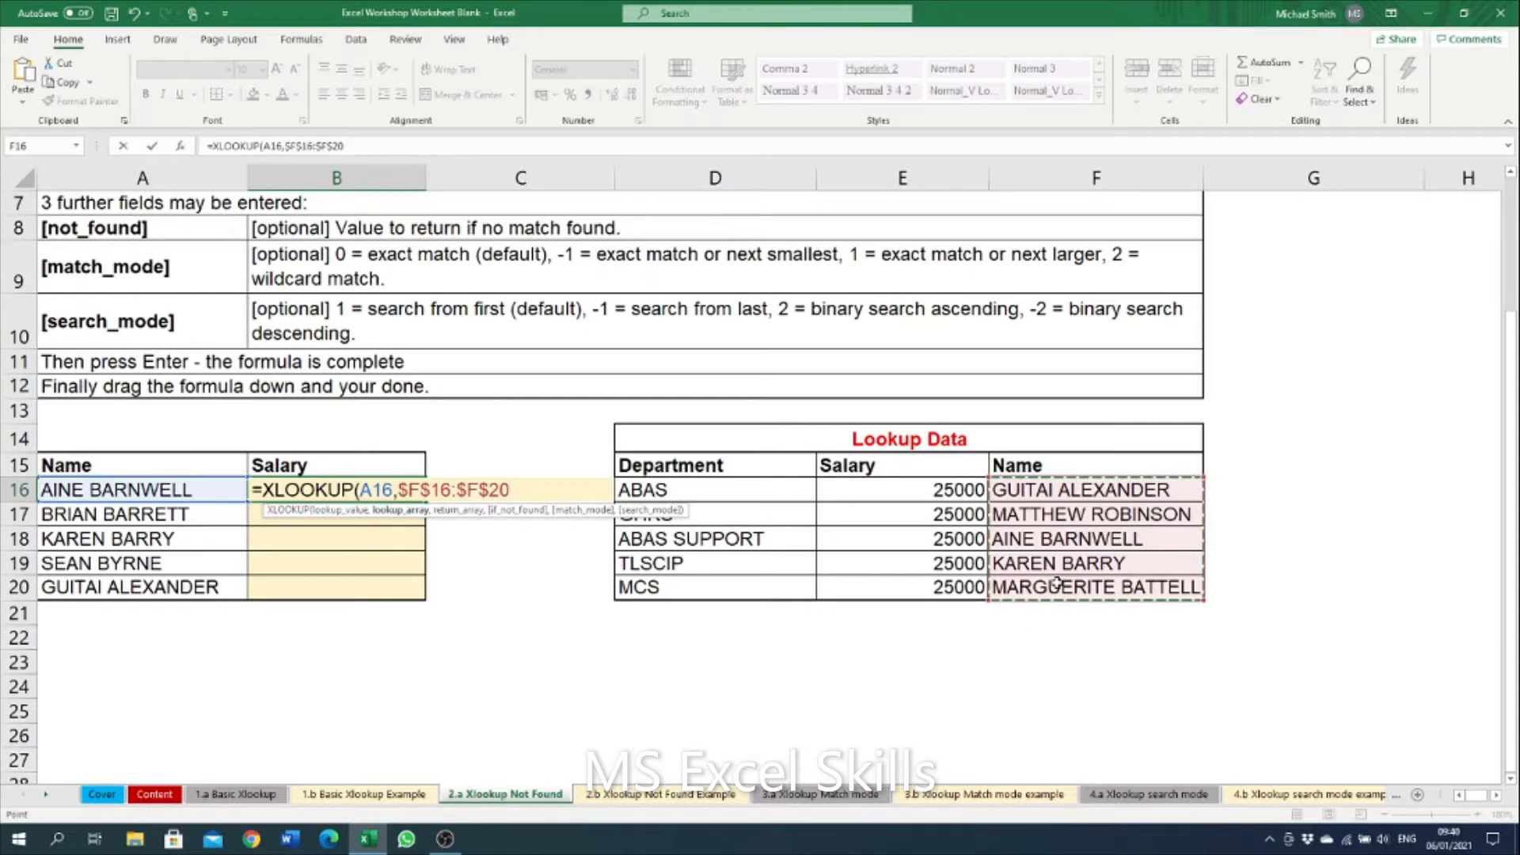
type(",")
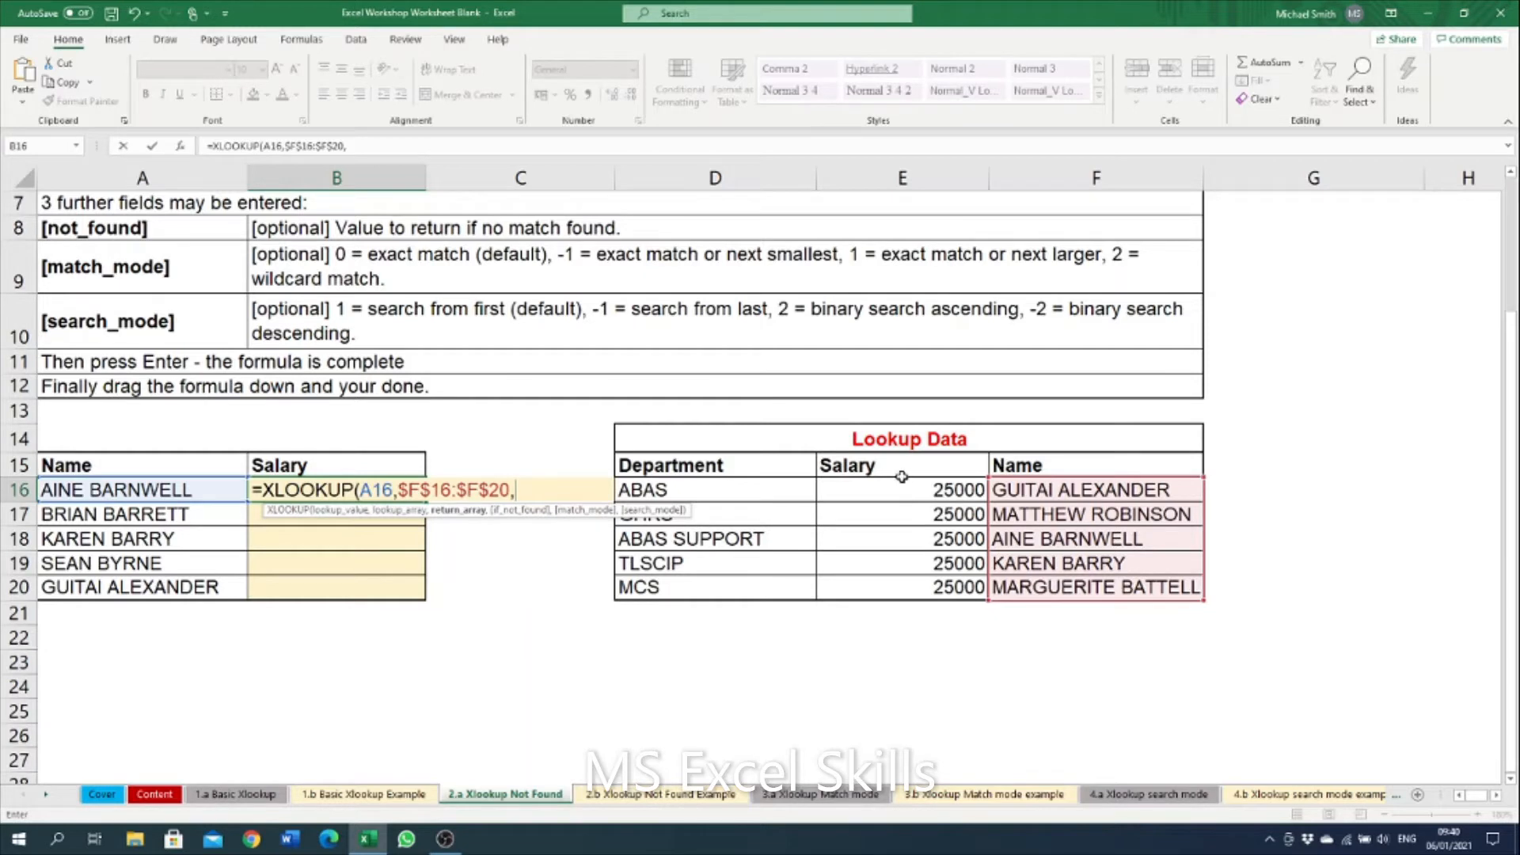
left_click_drag(900, 483, 909, 583)
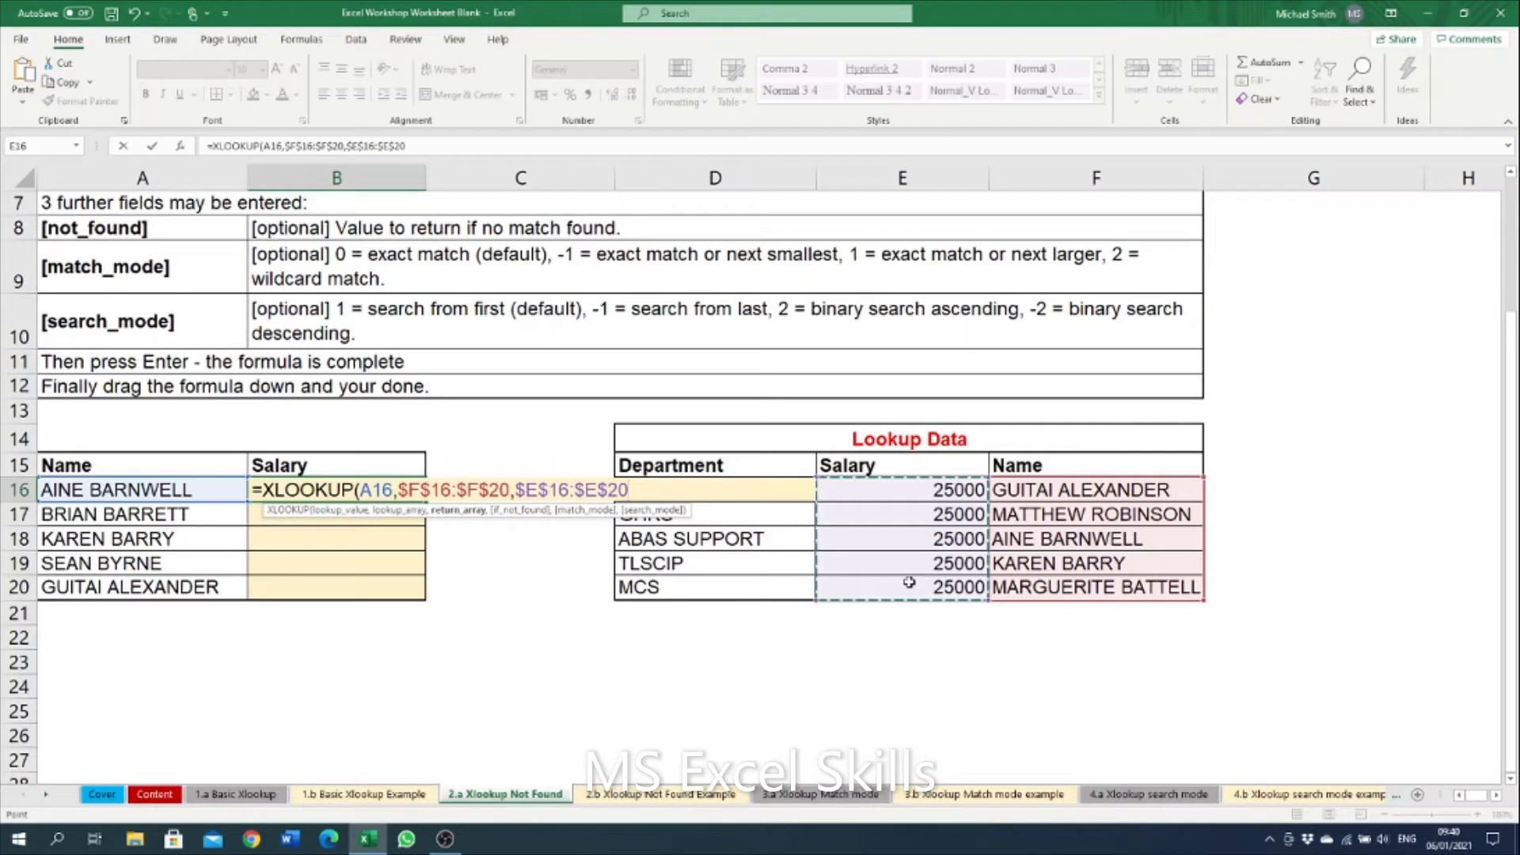
type(",")
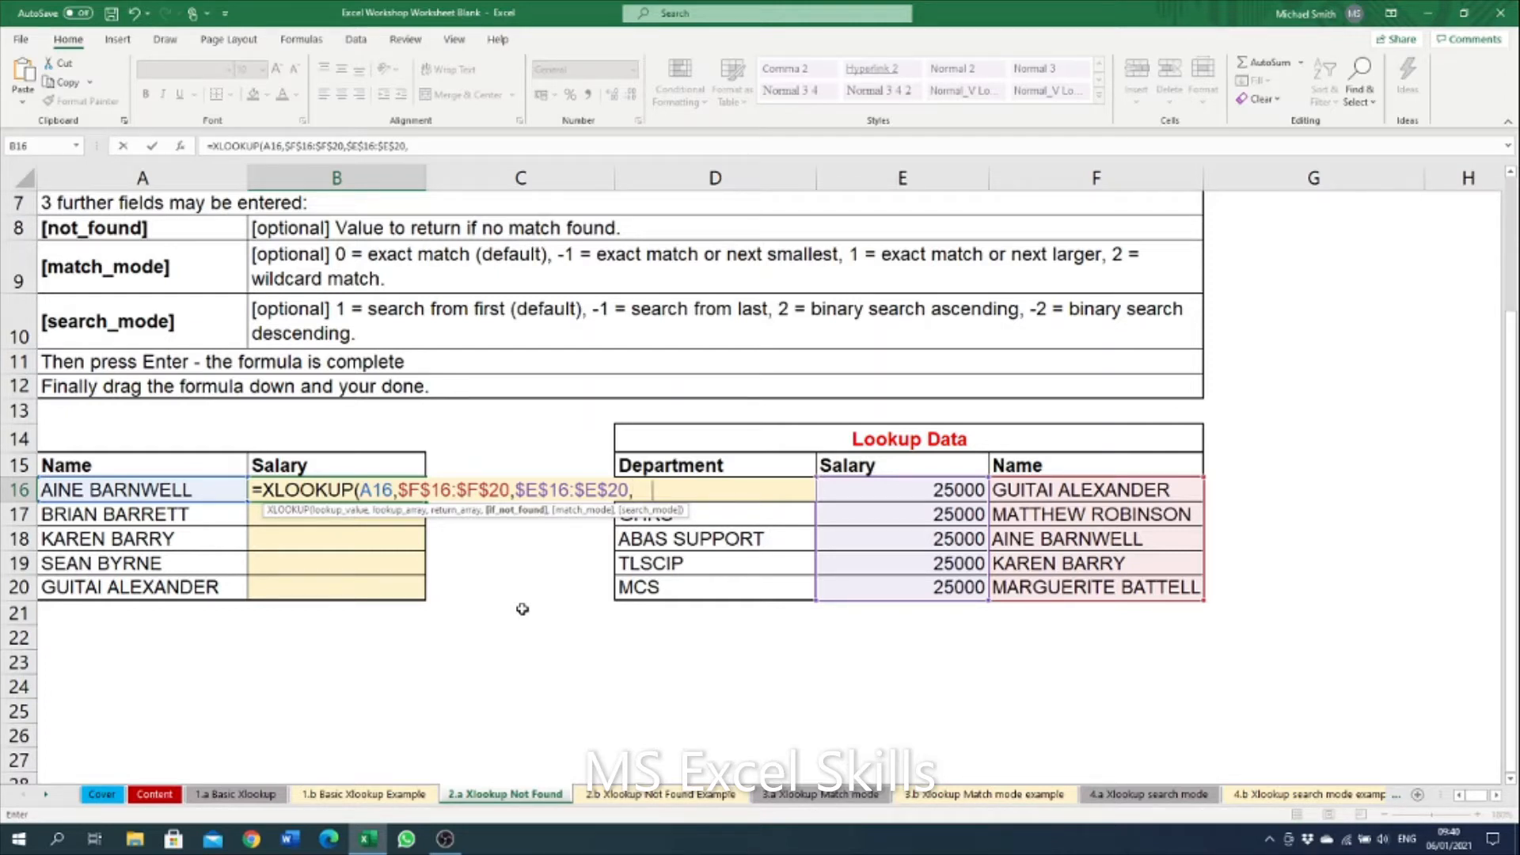
Set the if_not_found argument to "Not found", close the formula and enter it in B16
type("@")
key("BackSpace")
type("\"Not foun")
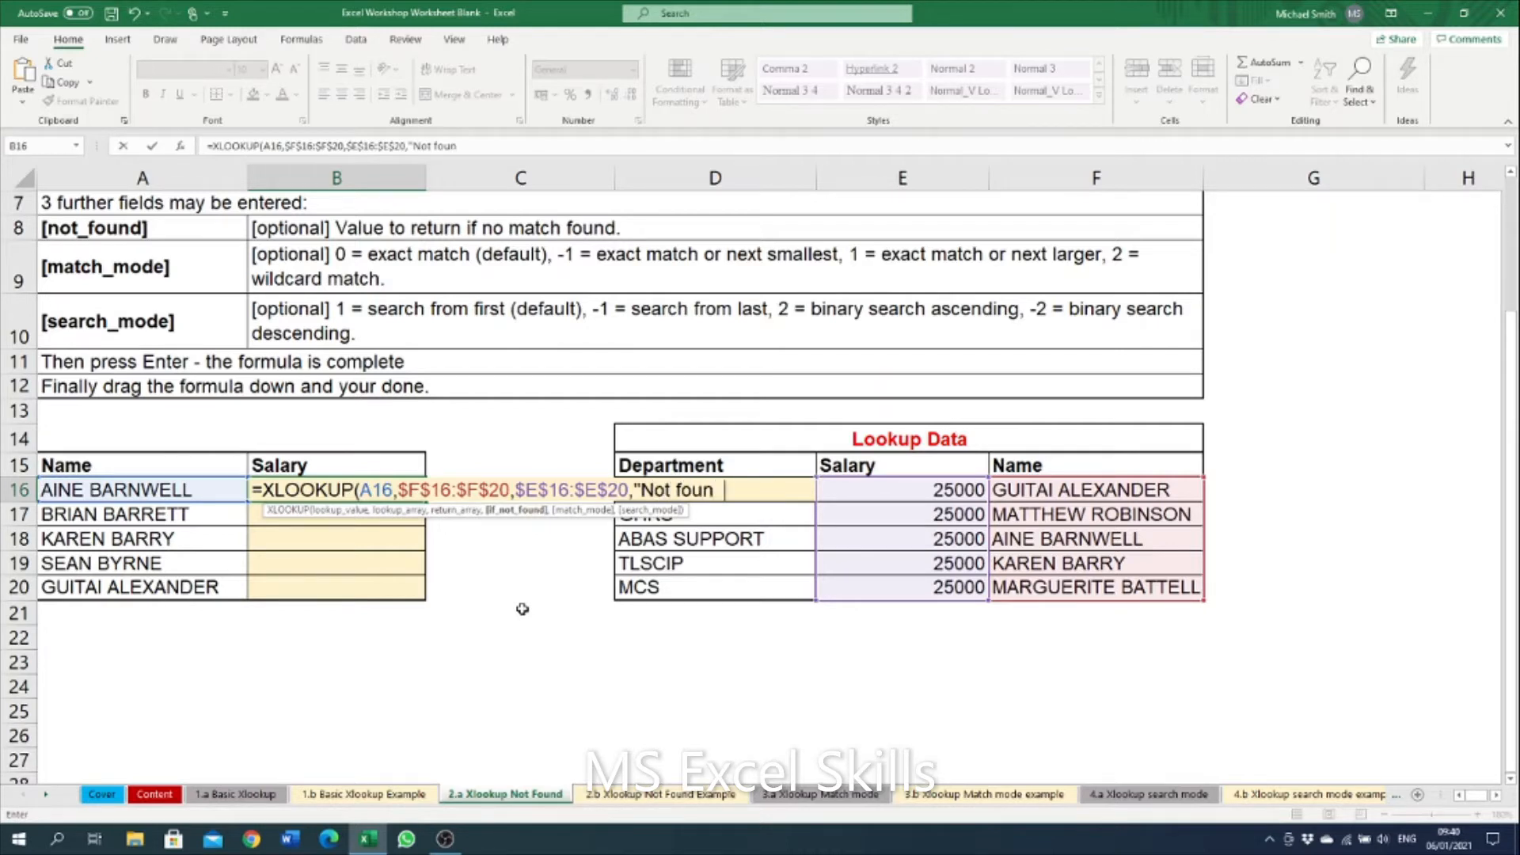
type("d\"")
type(")")
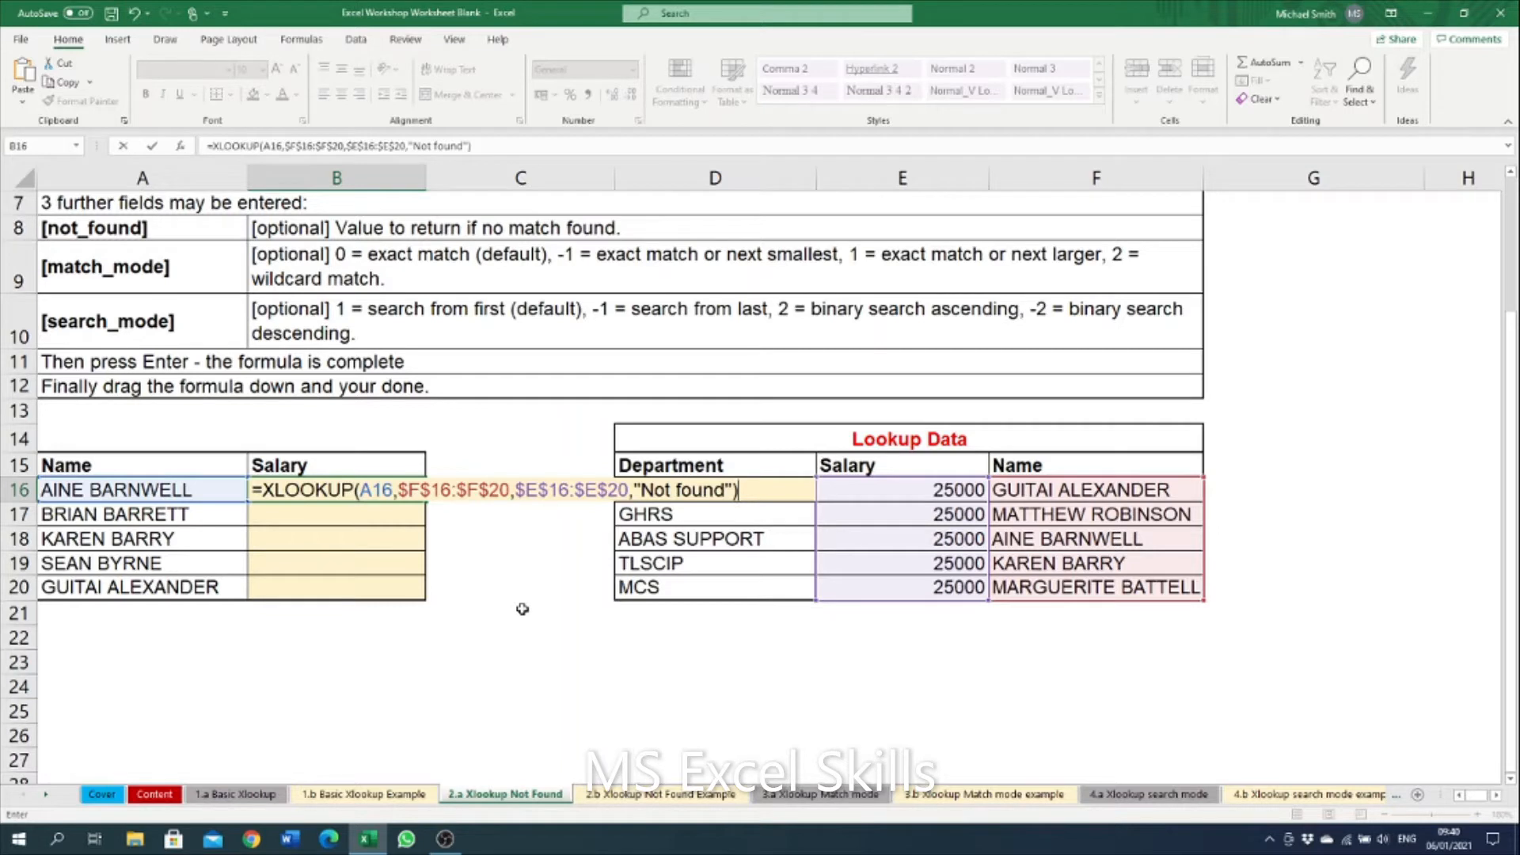
key("Return")
key("Up")
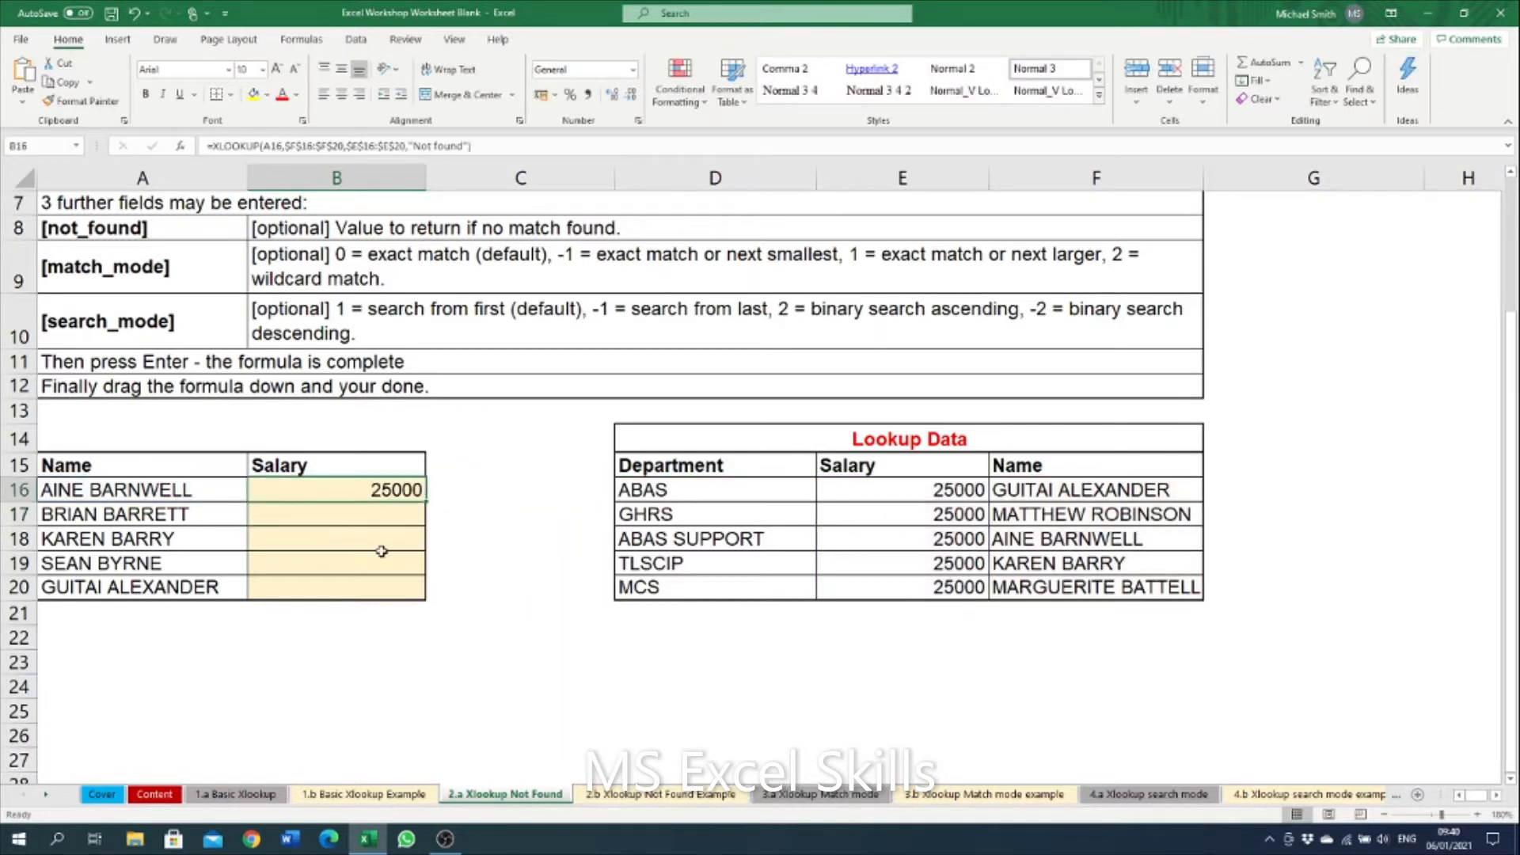
Fill the XLOOKUP formula from B16 down through B20 and check the names without a match
left_click_drag(425, 501, 423, 595)
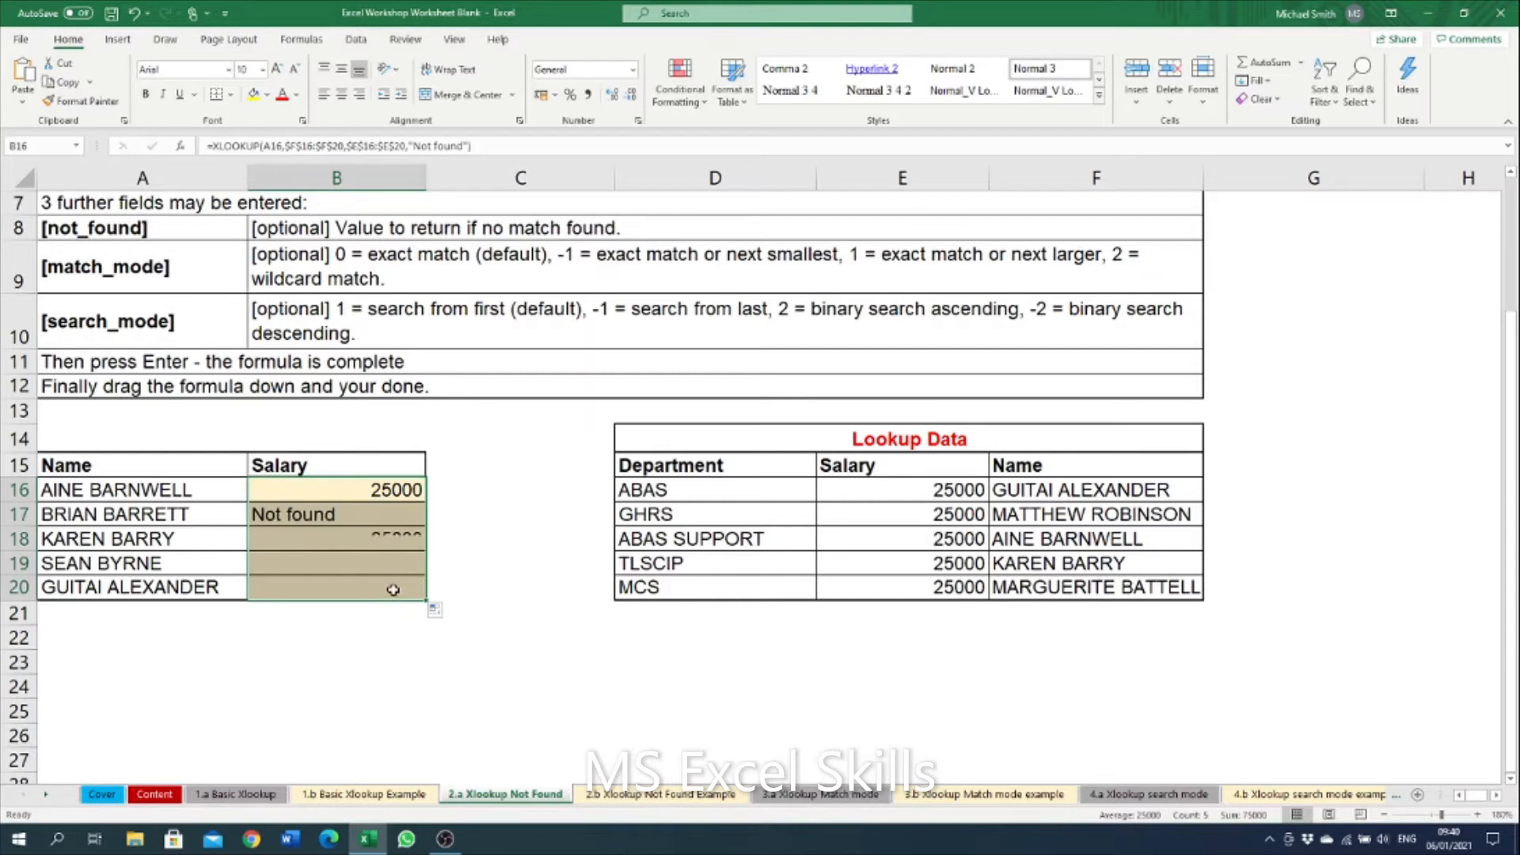
left_click(179, 507)
left_click(147, 564)
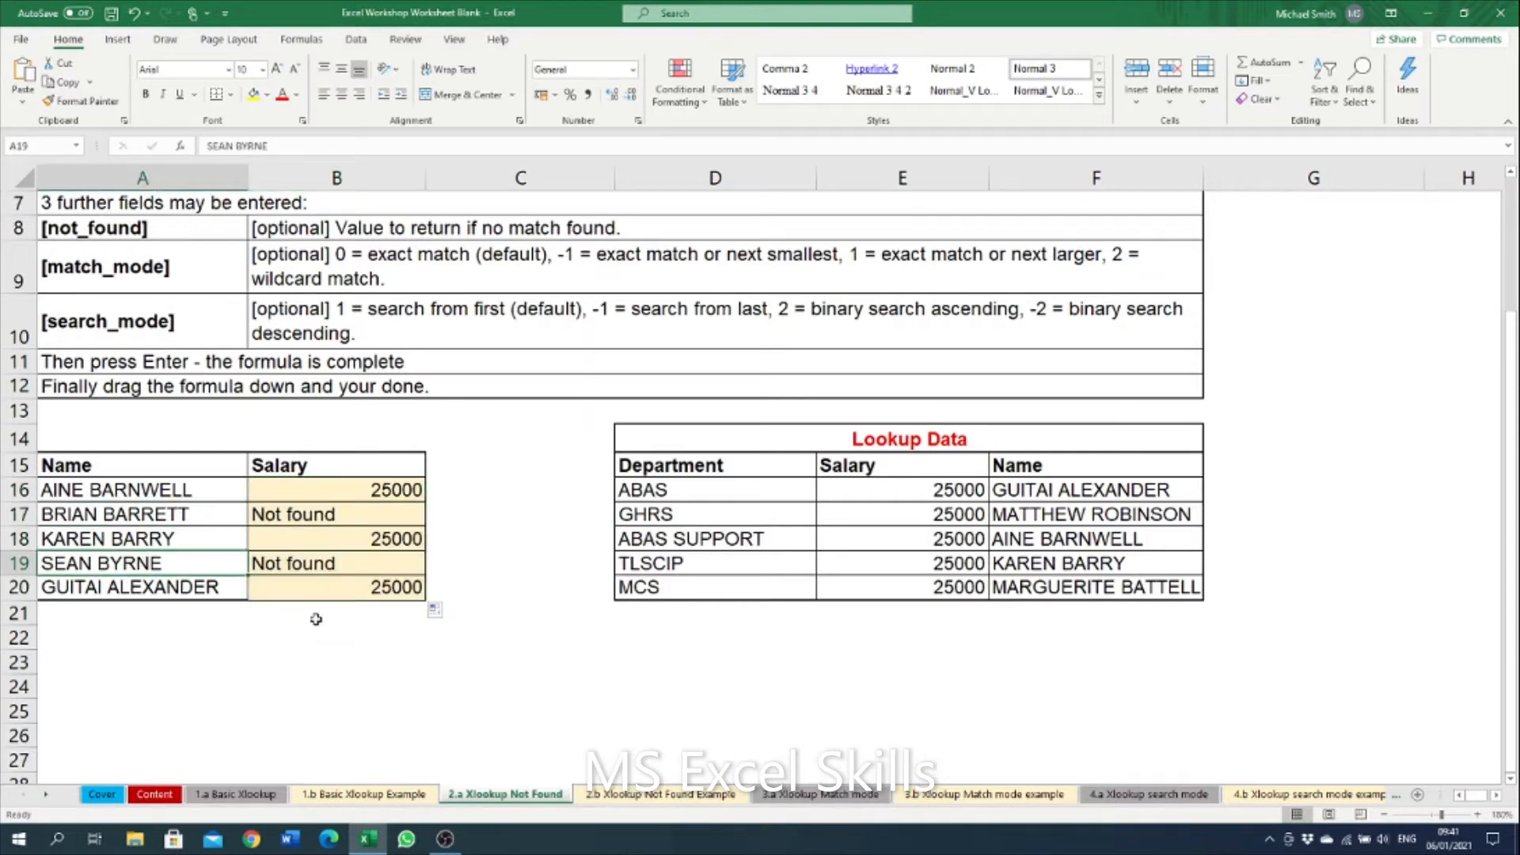
left_click(316, 558)
Apply all borders to the Name and Salary table in A15:B20 and compare its results with the Lookup Data
left_click_drag(191, 469, 362, 586)
key("alt+h")
key("b")
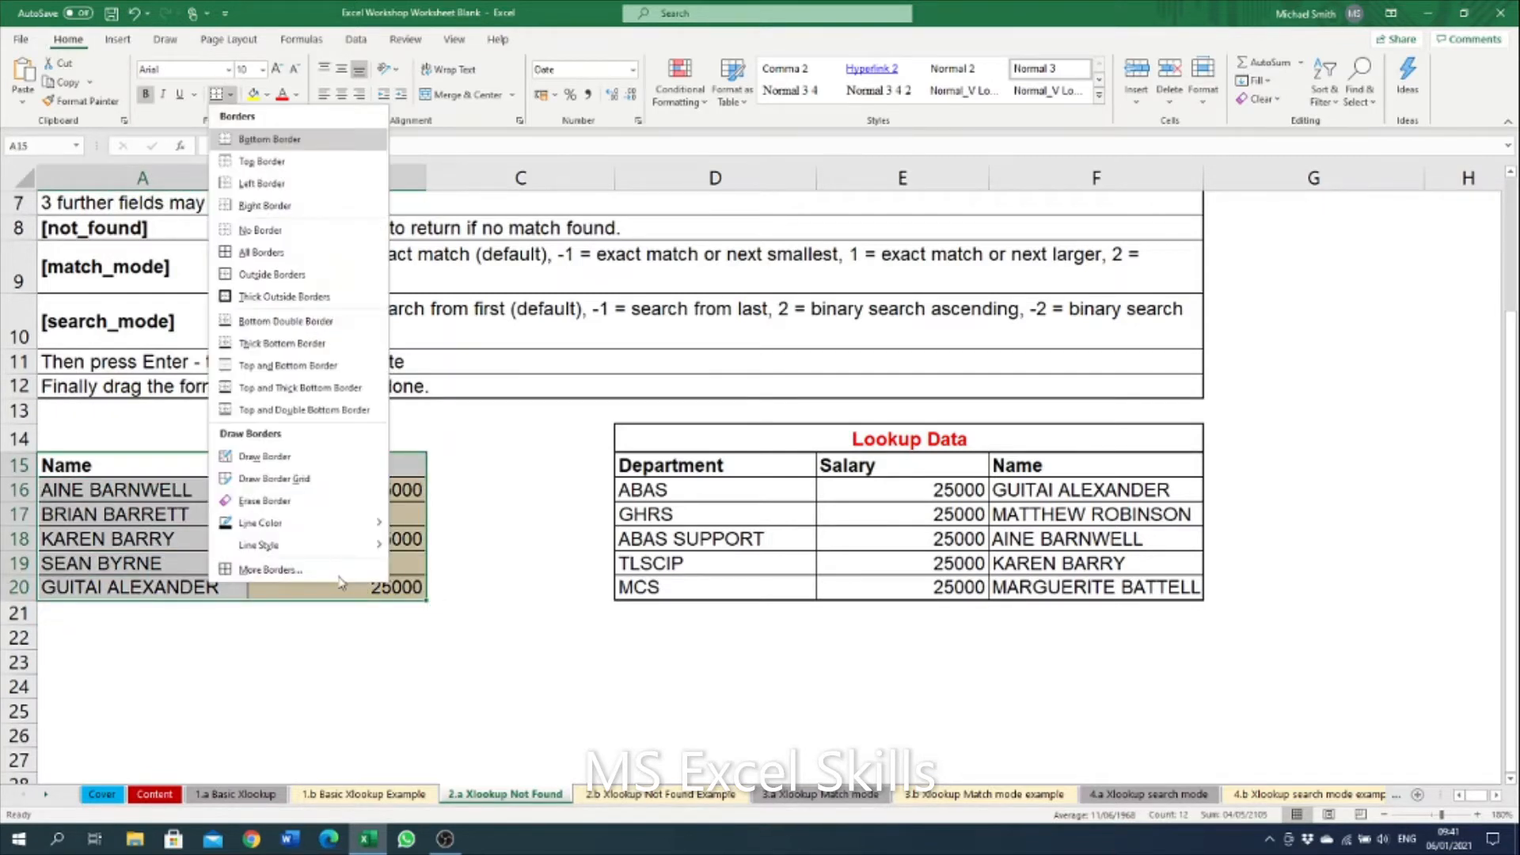
key("a")
left_click(293, 535)
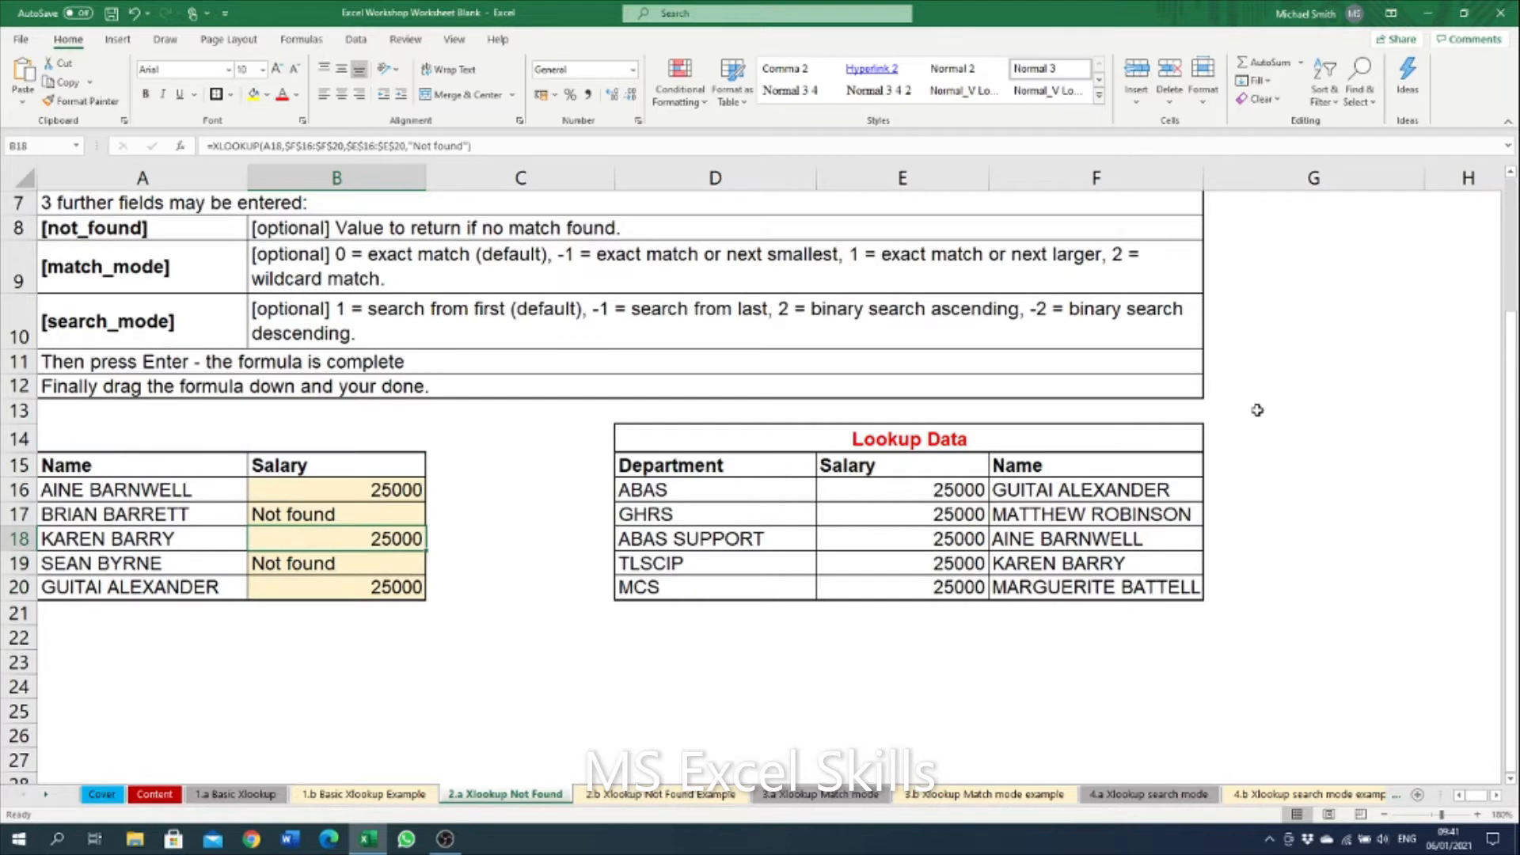
left_click(1007, 475)
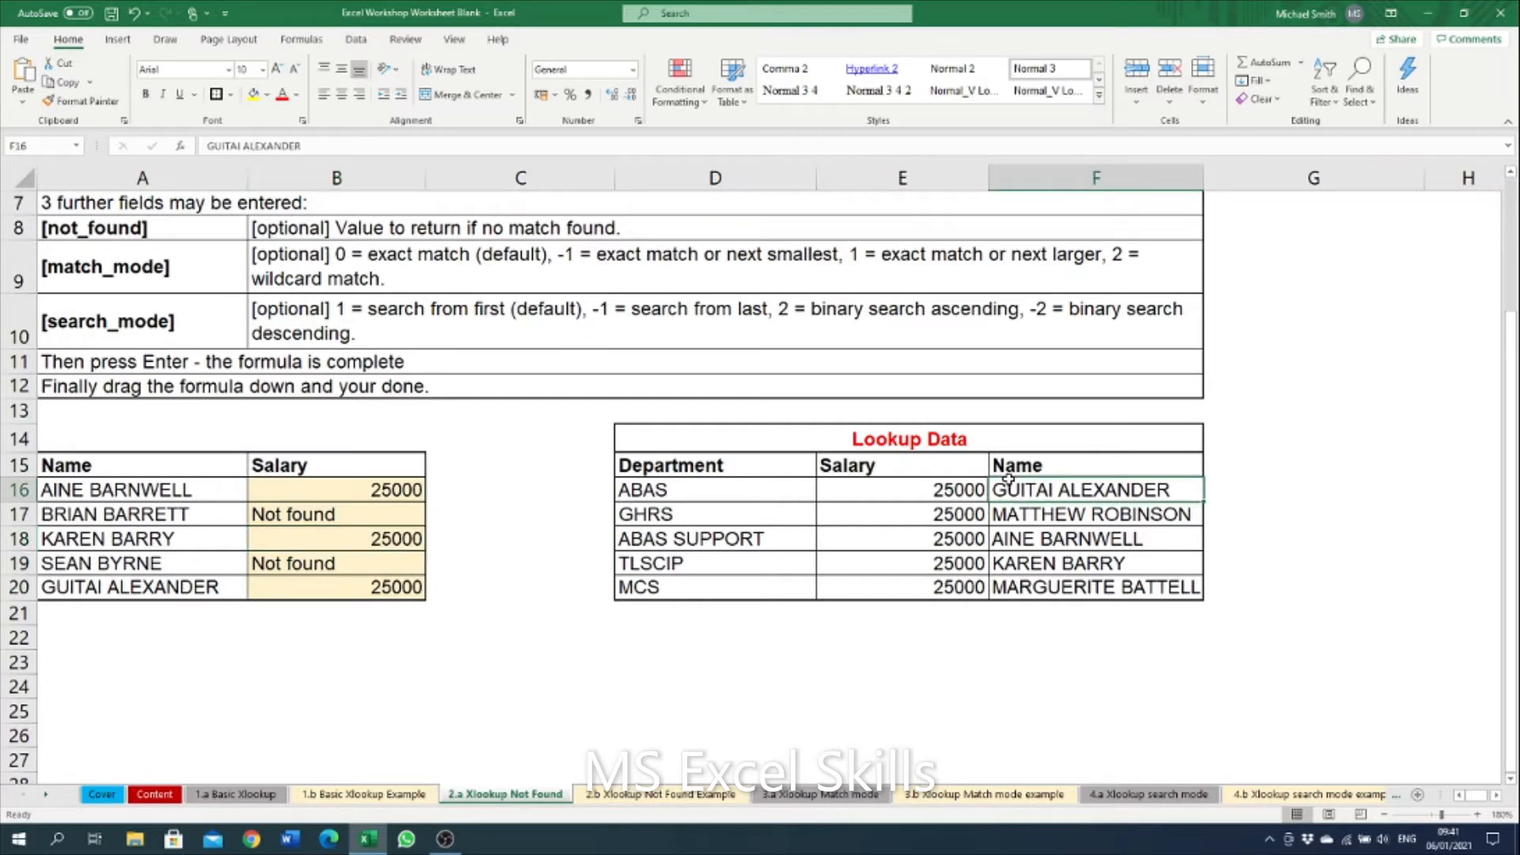
left_click(292, 511)
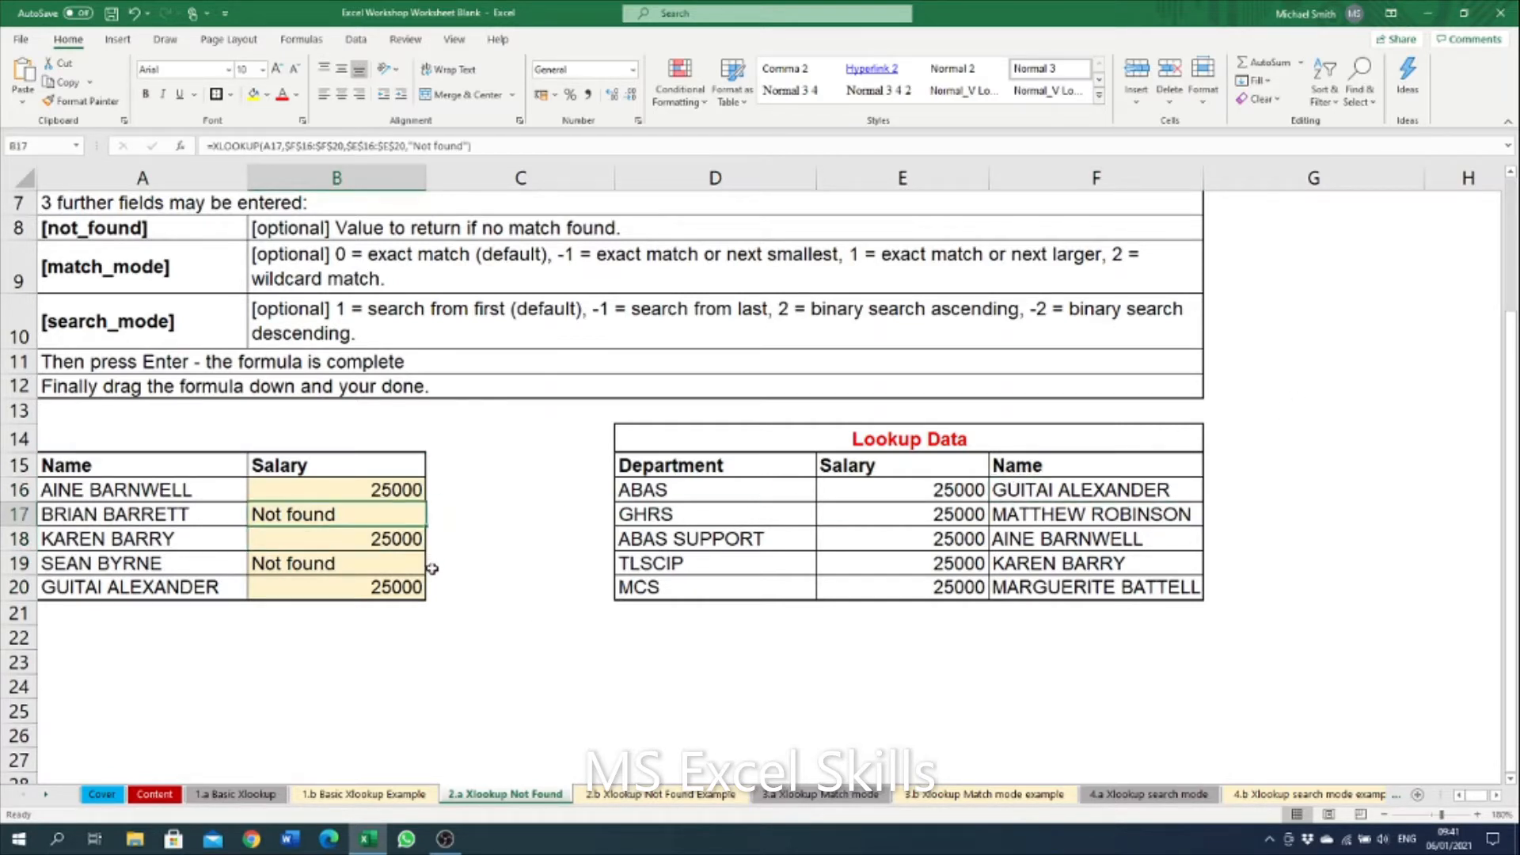
Open the 2.b Xlookup Not Found Example sheet and review its task, county names and All-Ireland lookup data
left_click(670, 795)
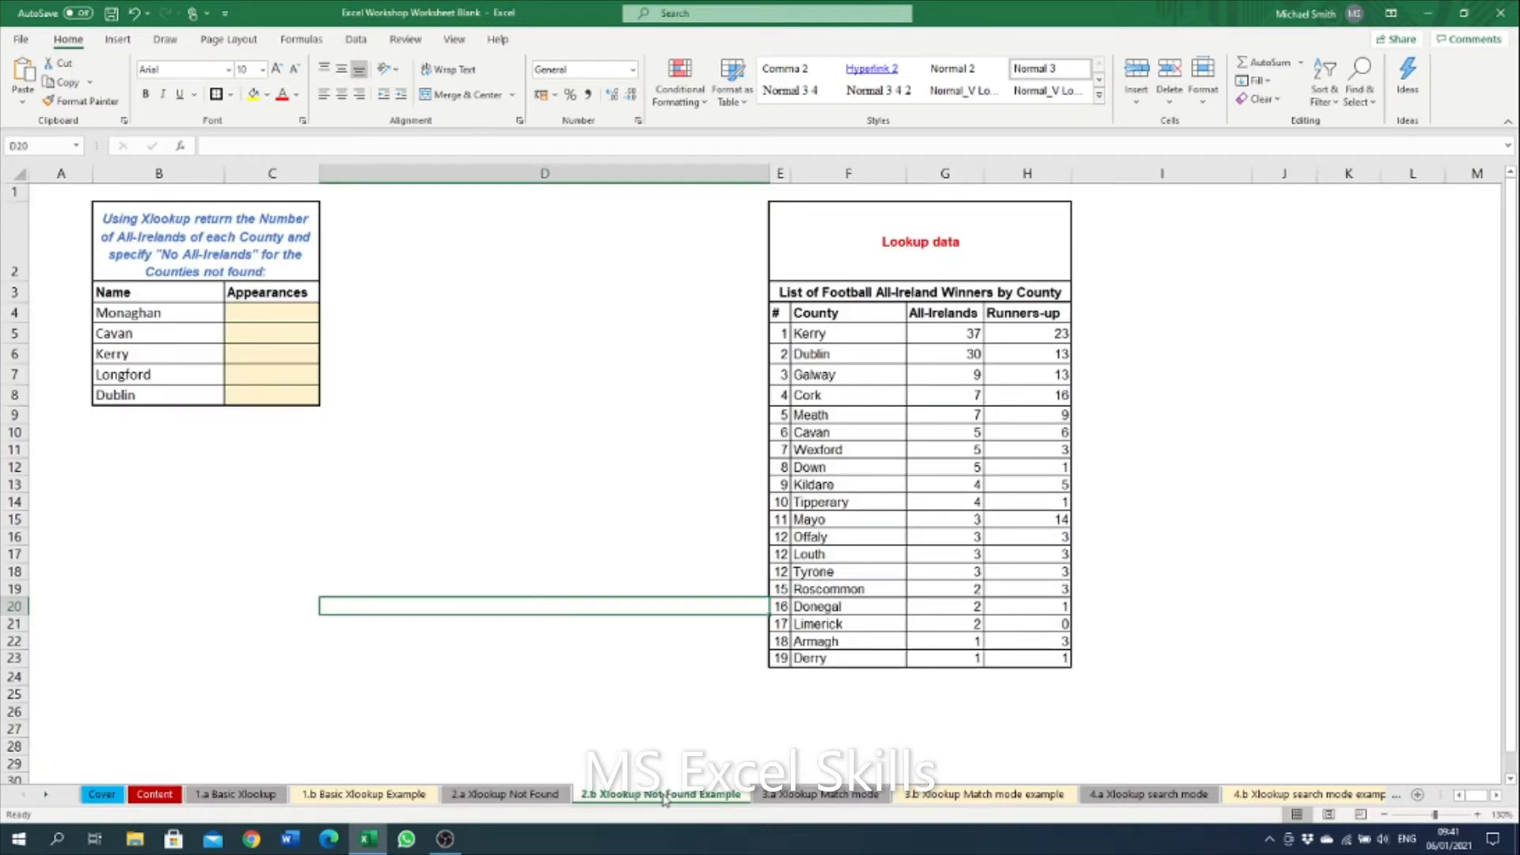
left_click(631, 372)
left_click(269, 312)
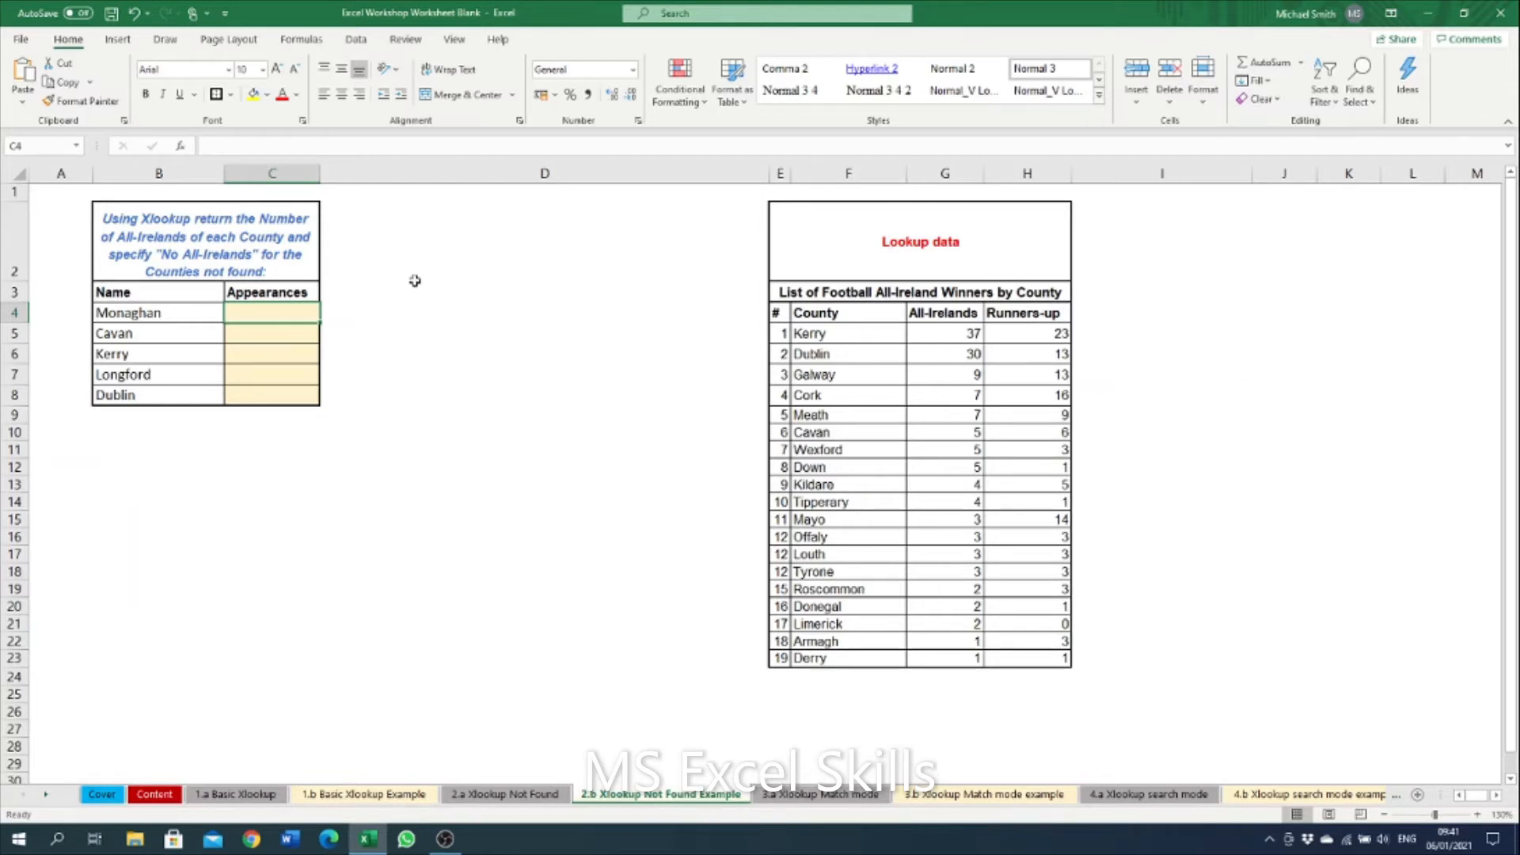
mouse_move(168, 314)
left_mouse_down()
mouse_move(158, 391)
mouse_move(153, 346)
mouse_move(194, 336)
mouse_move(153, 336)
left_mouse_up()
left_click(1005, 302)
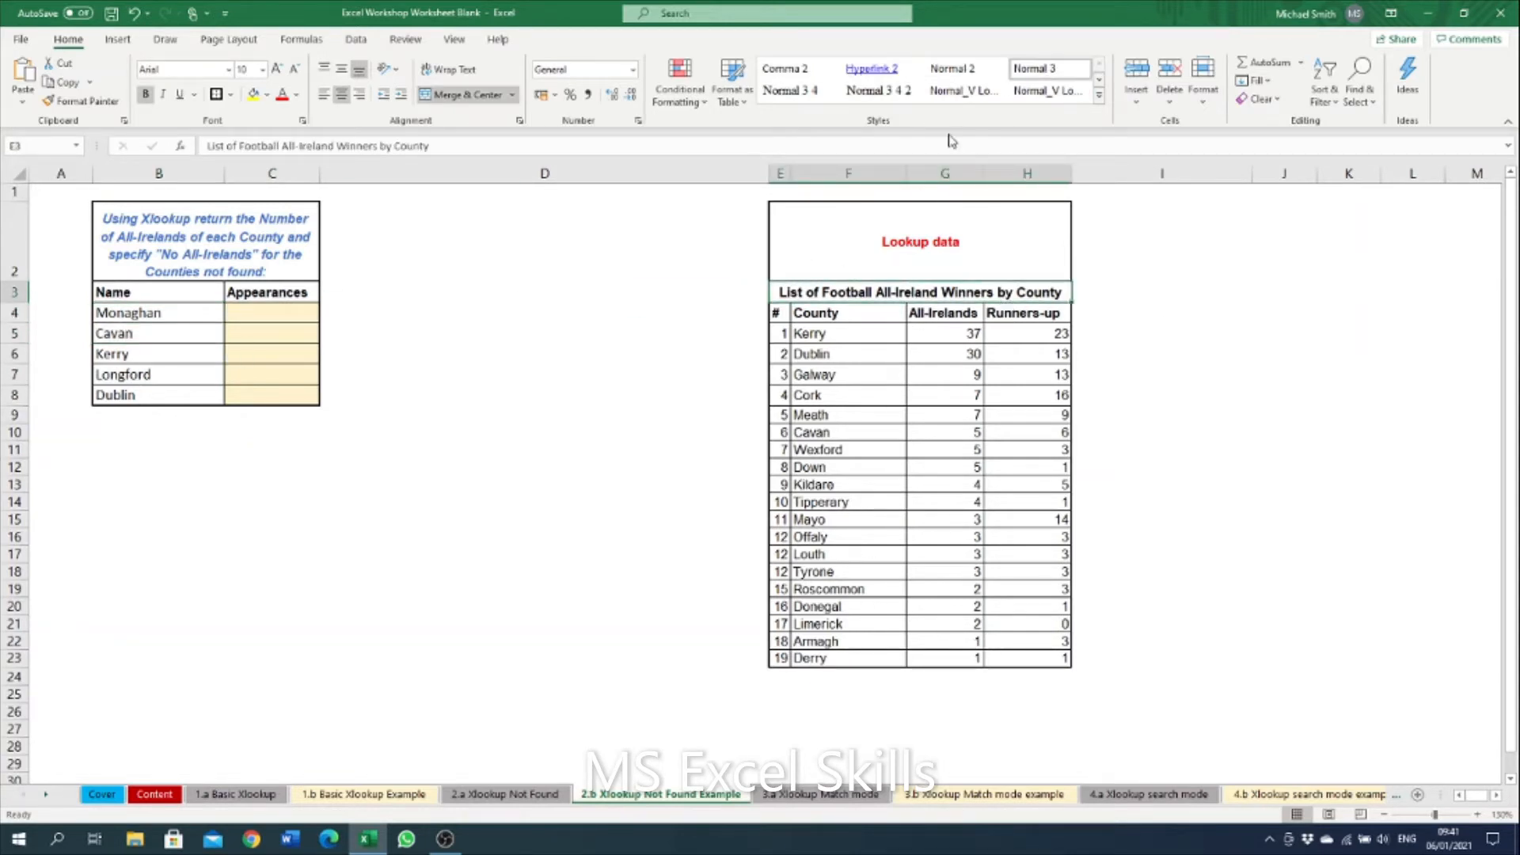
left_click(880, 430)
left_click(940, 370)
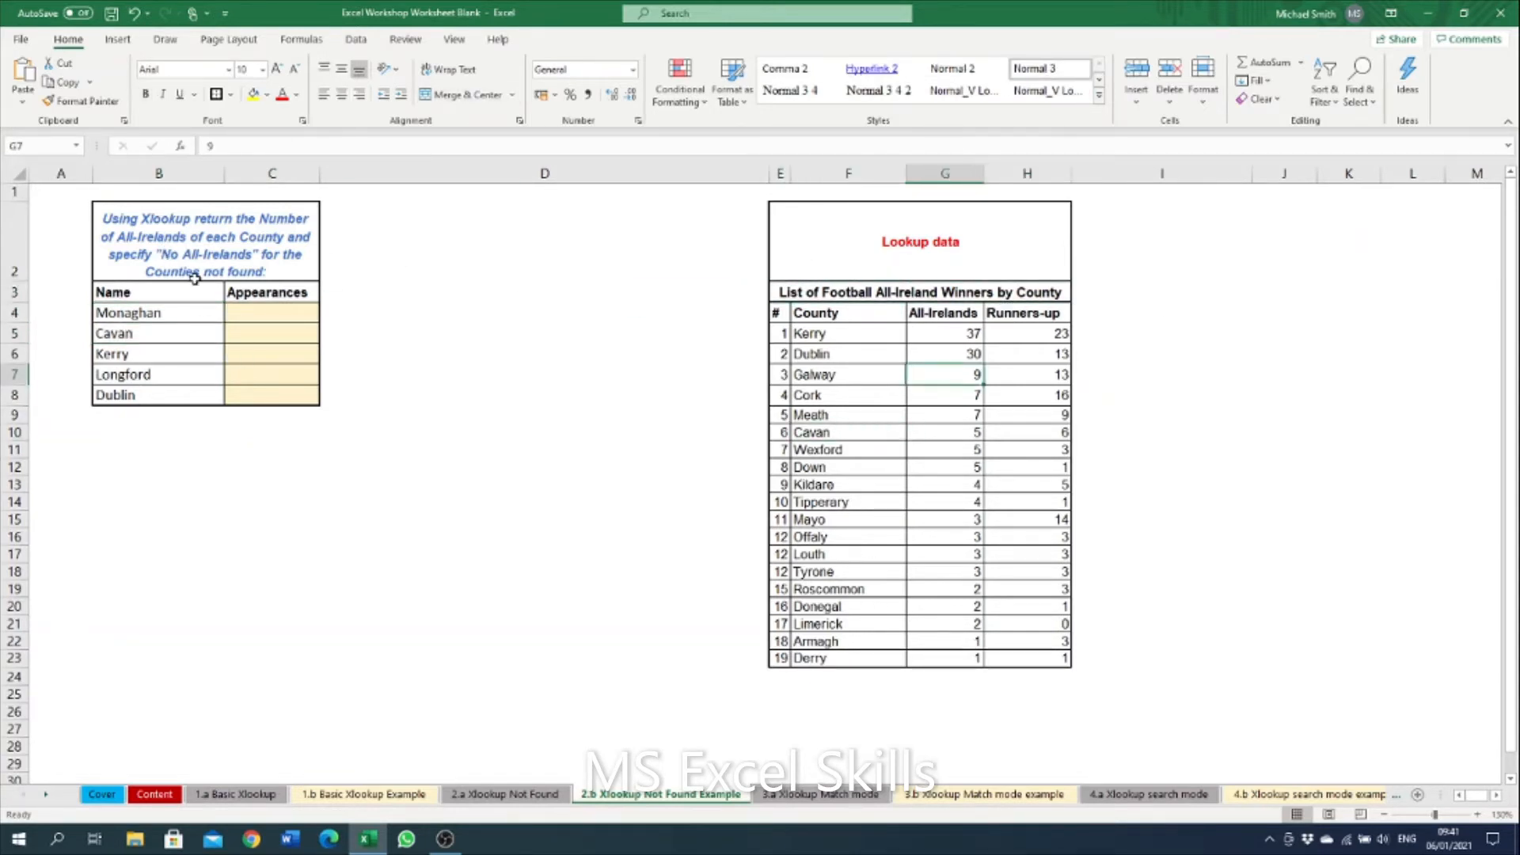
Highlight the Appearances header in C3 with a yellow fill
left_click(251, 294)
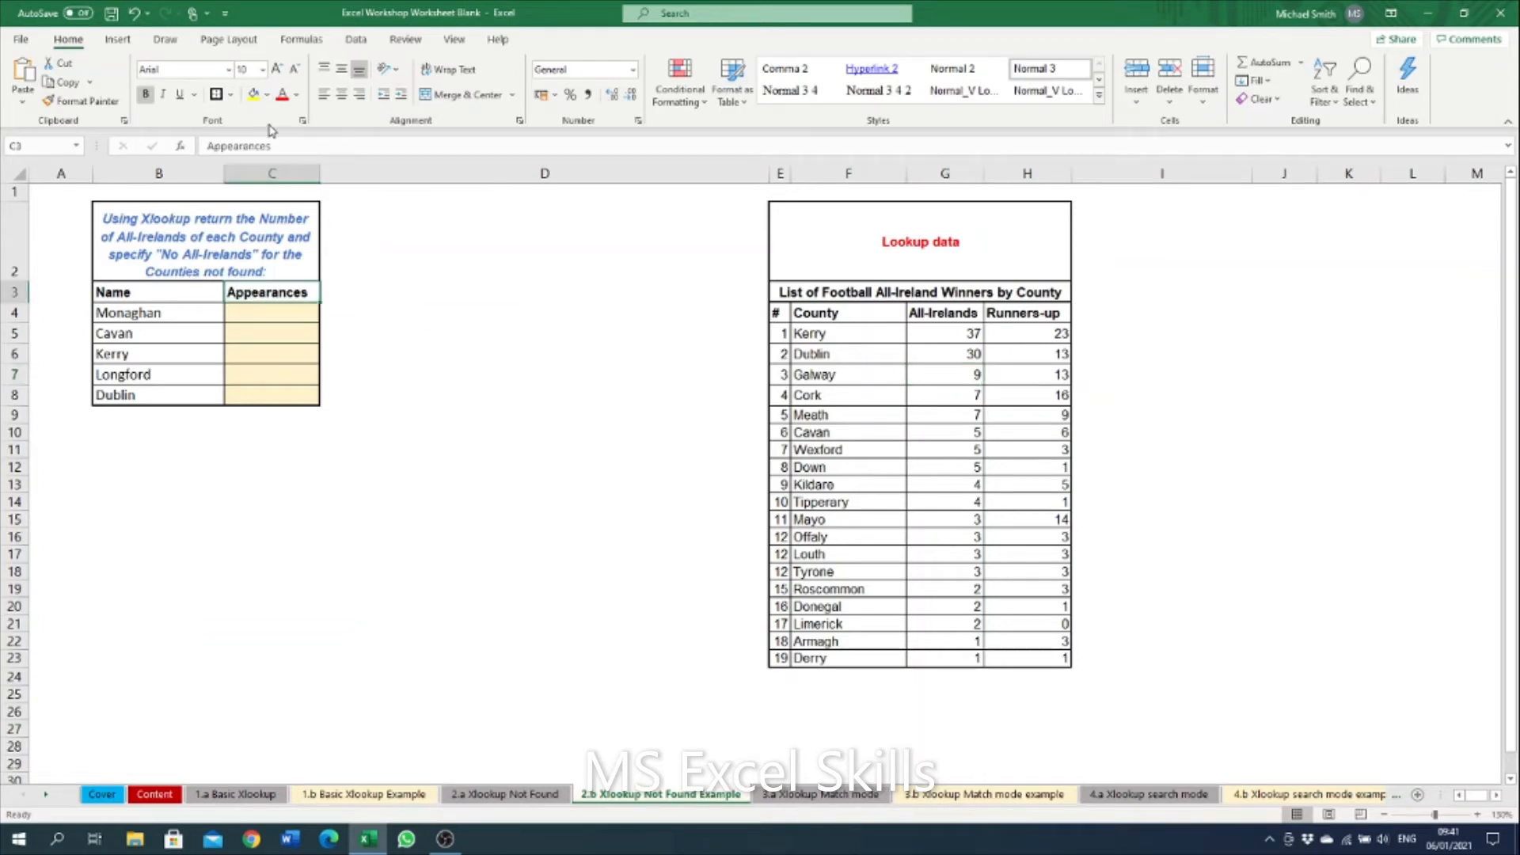
left_click(253, 94)
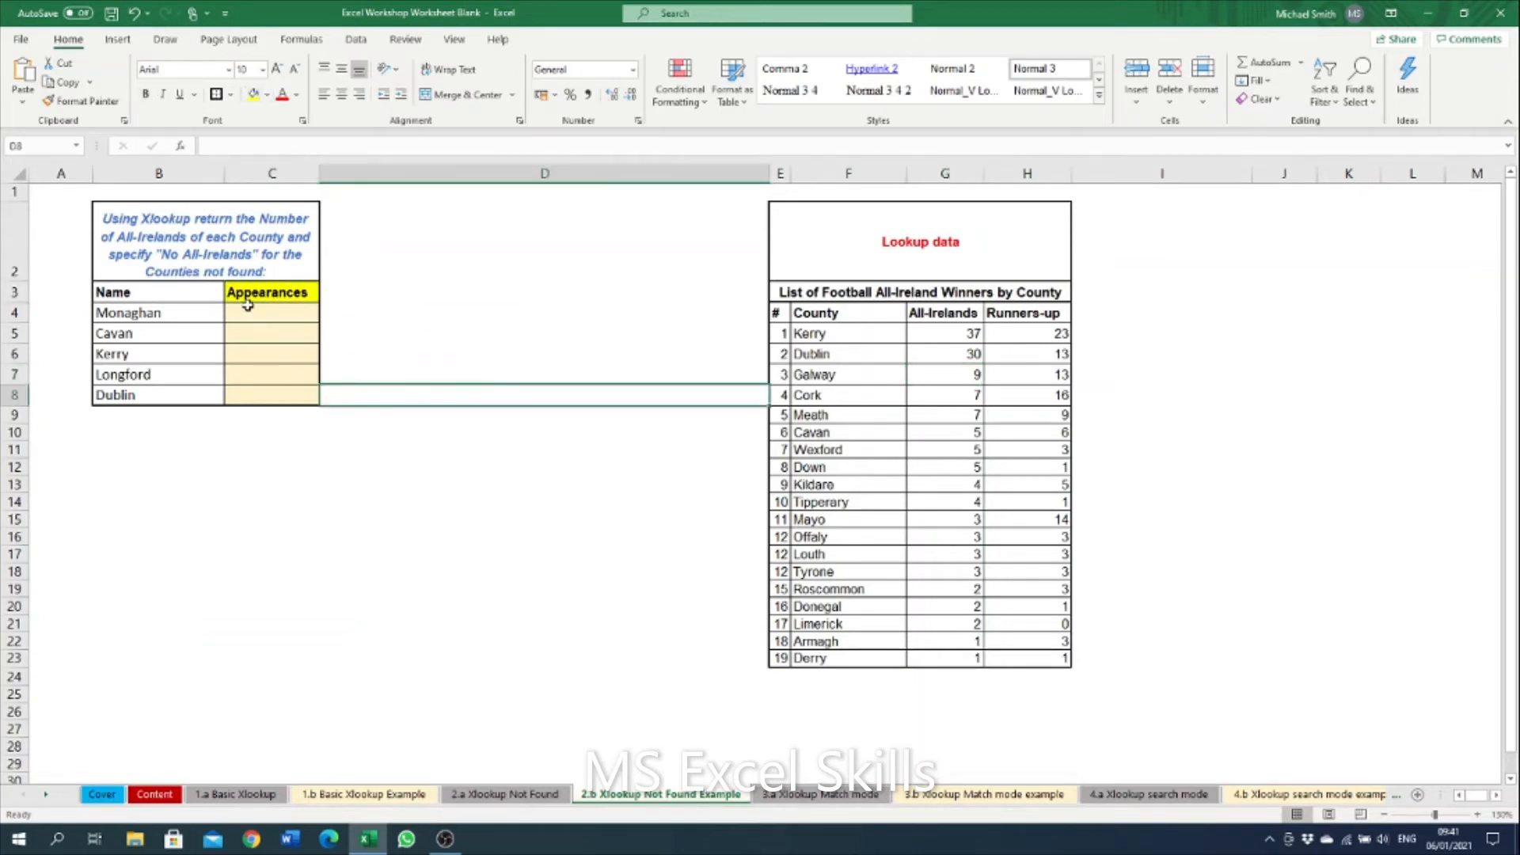
Start an XLOOKUP formula in C4 with the county in B4 as the lookup value
left_click(269, 314)
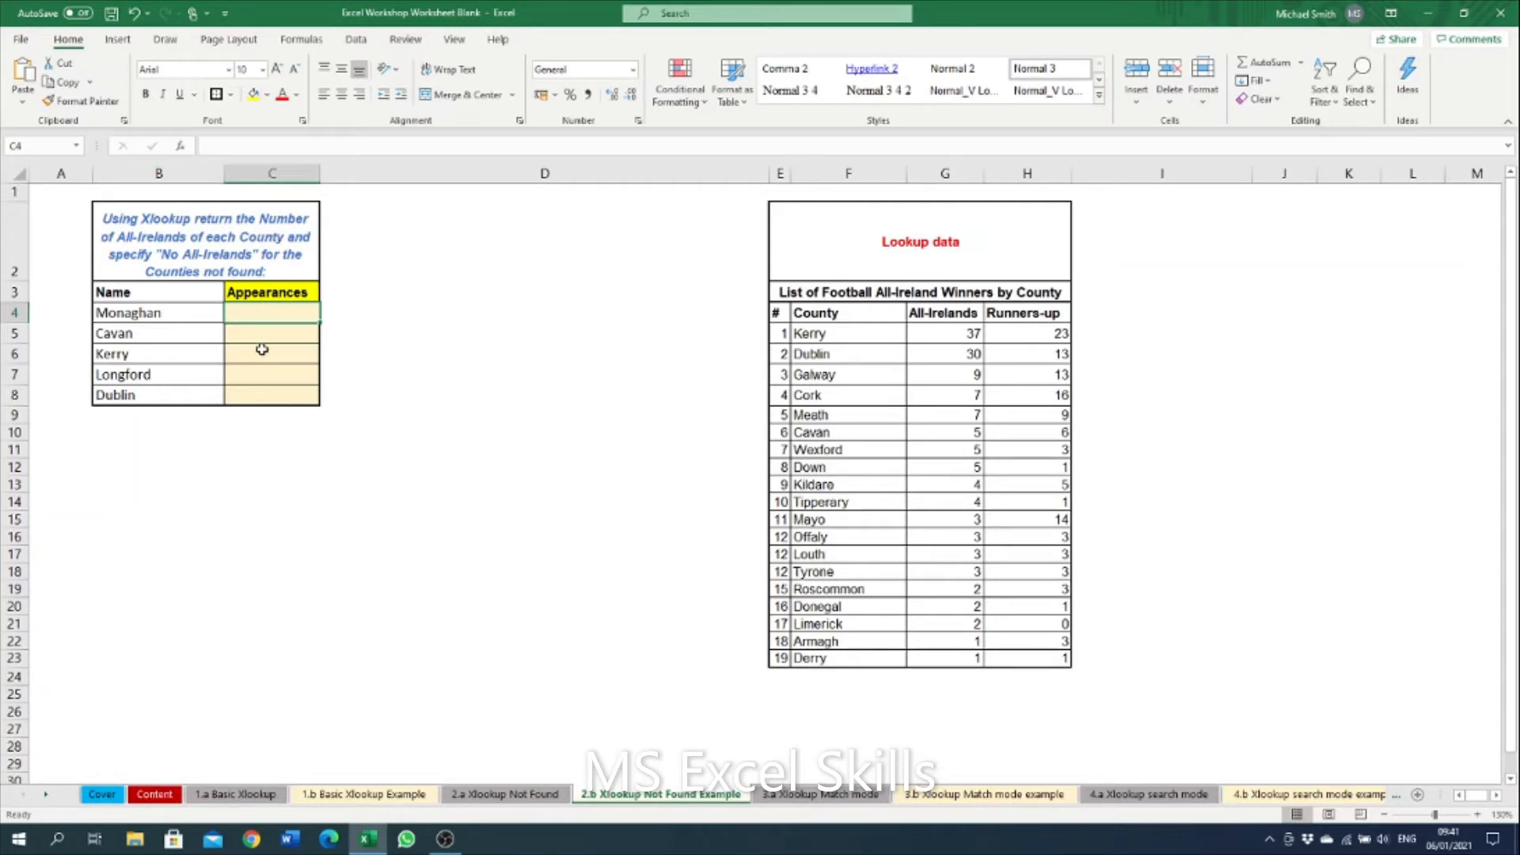
type("=")
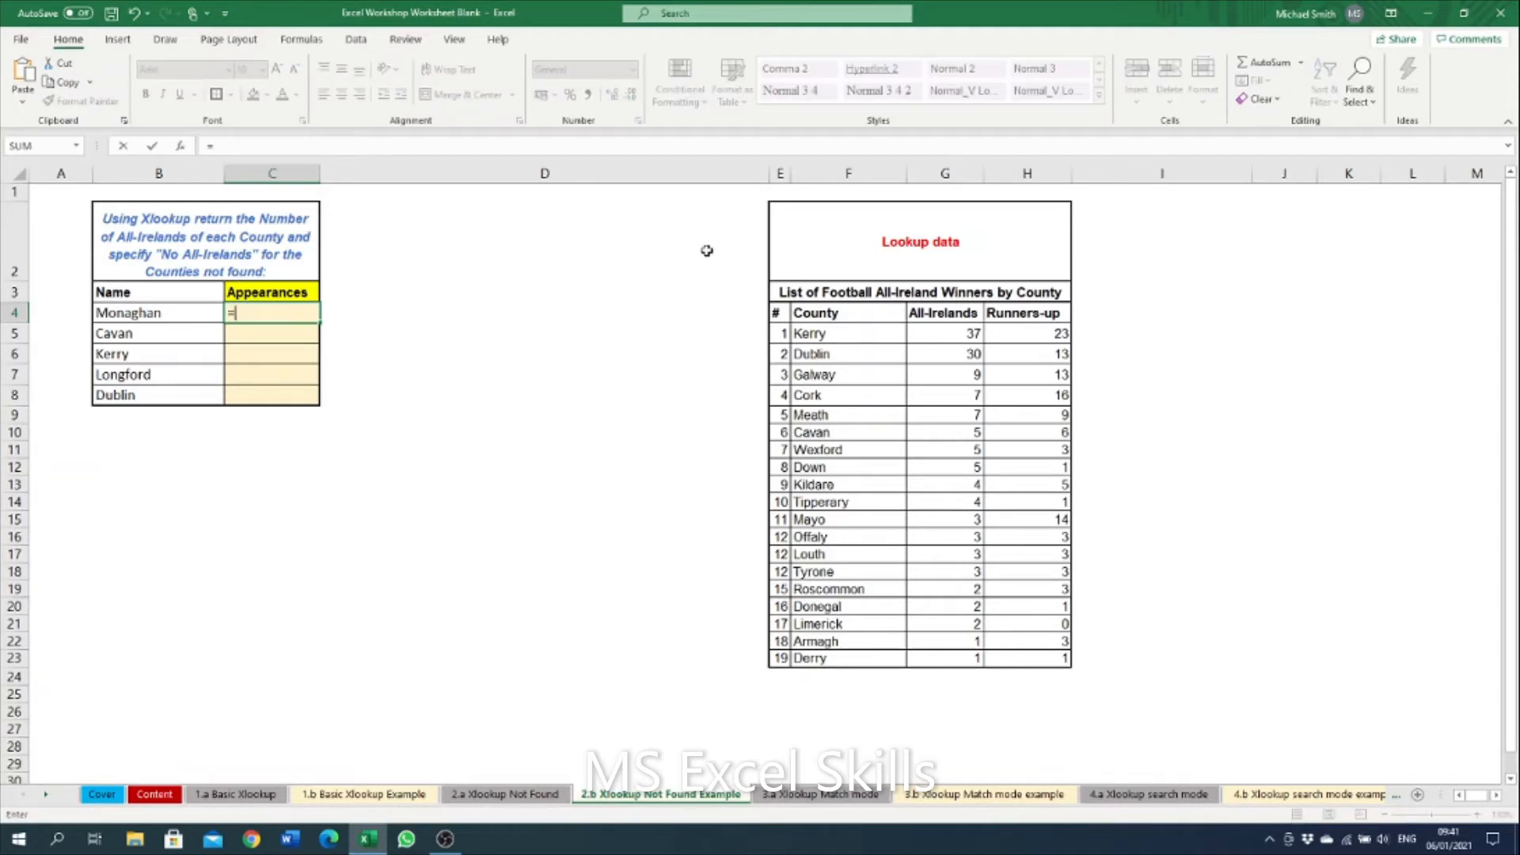
type("xl")
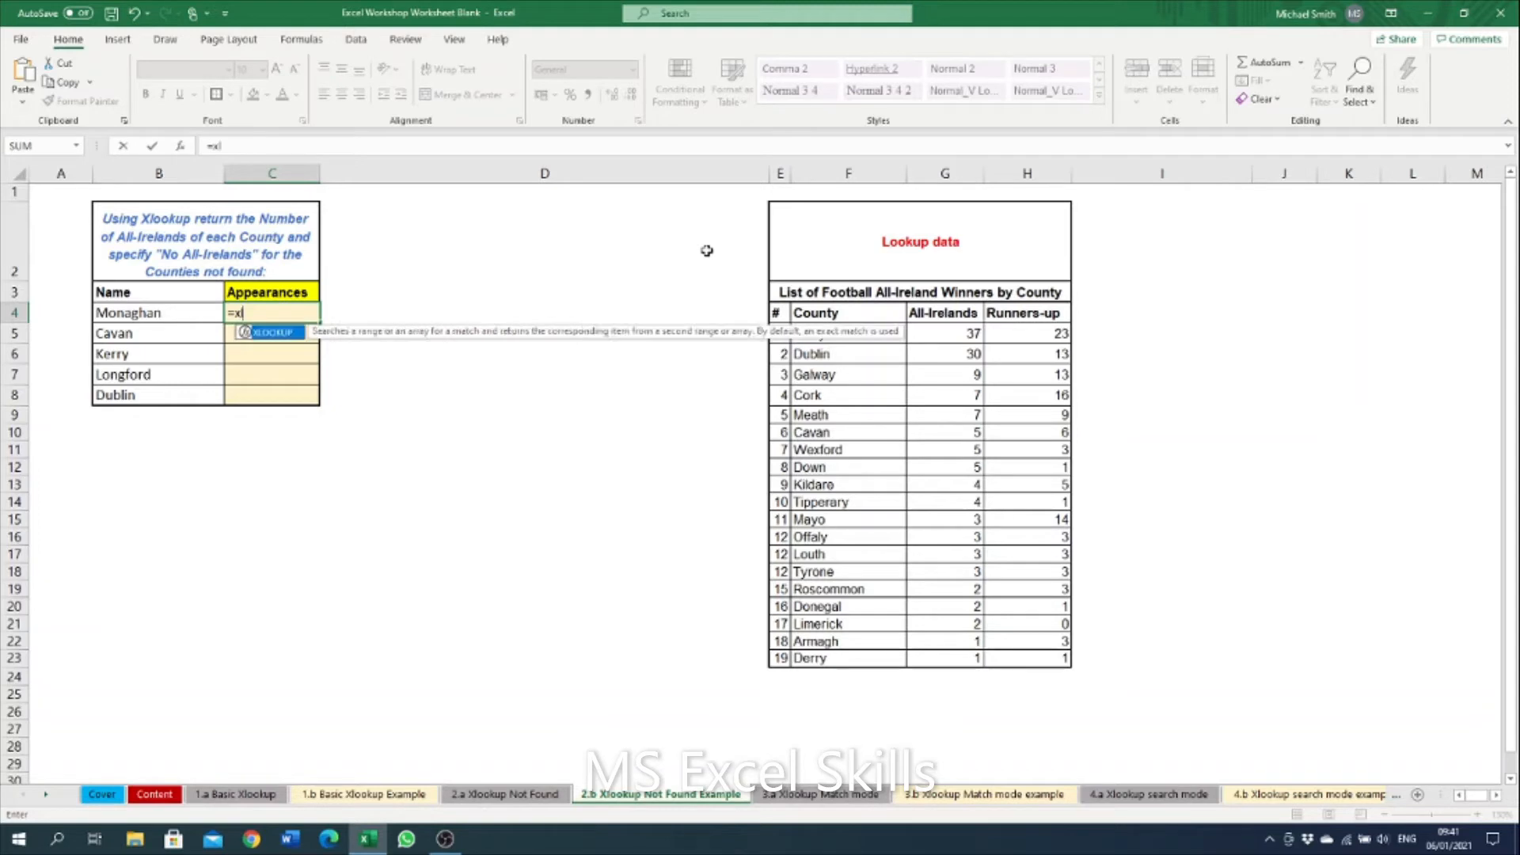
double_click(266, 333)
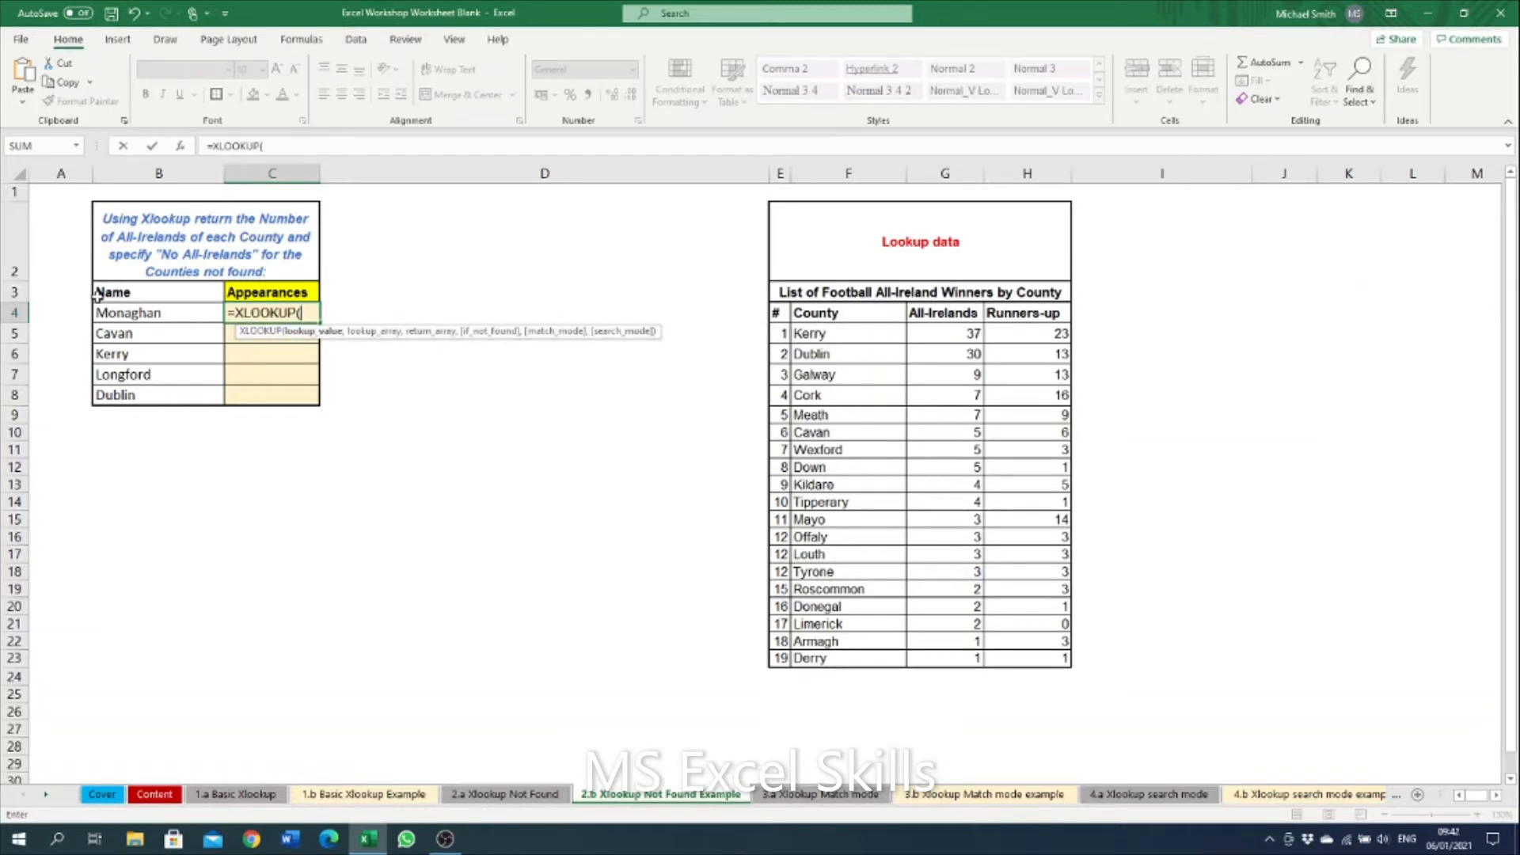
left_click(151, 314)
type(",")
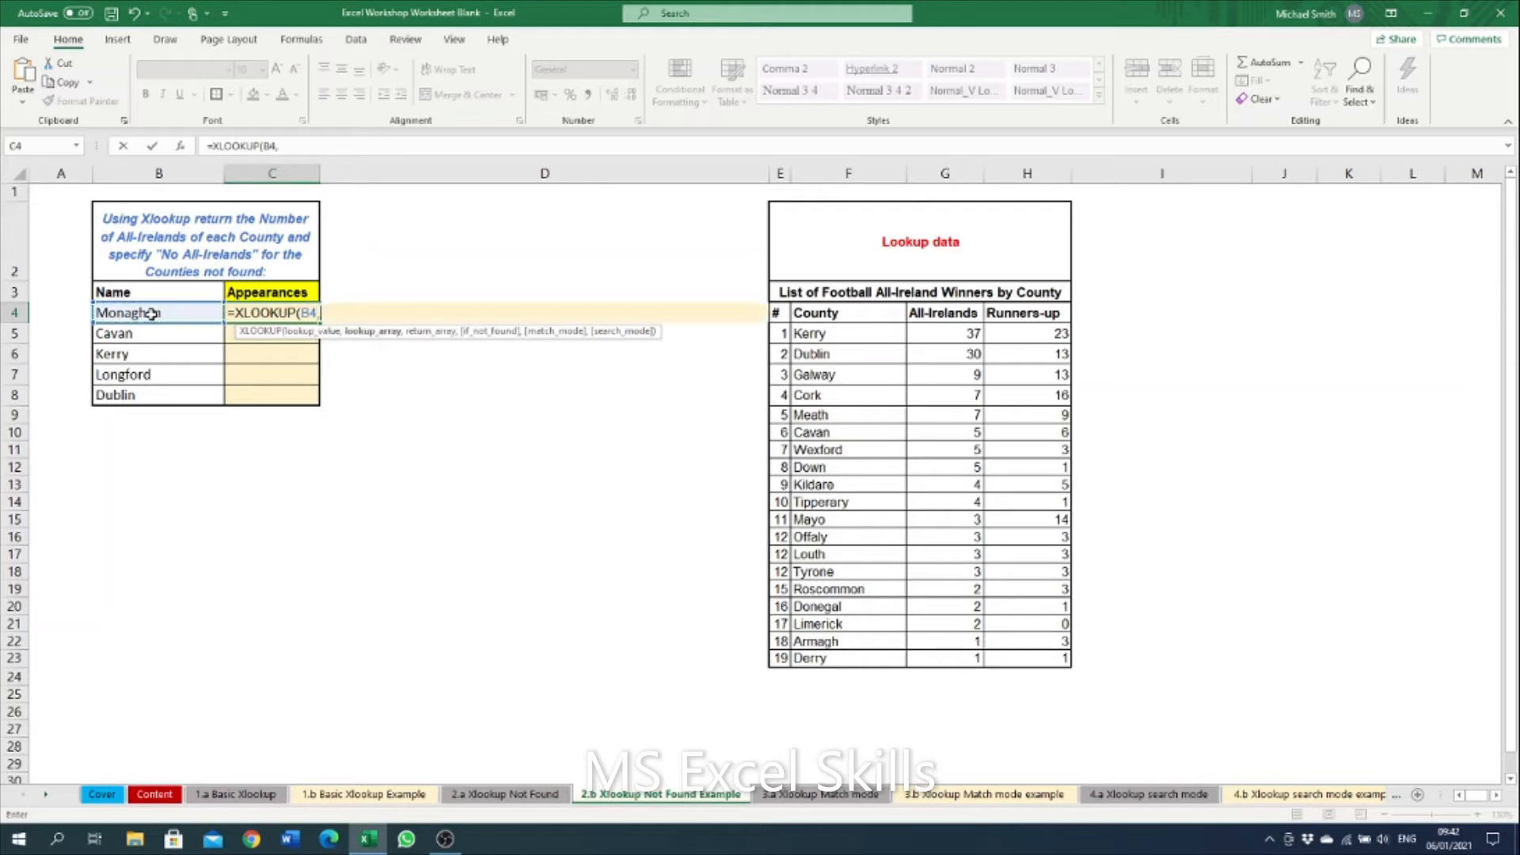
Set the XLOOKUP lookup array in C4 to the county names in F5:F23 as the absolute reference $F$5:$F$23
left_click(848, 318)
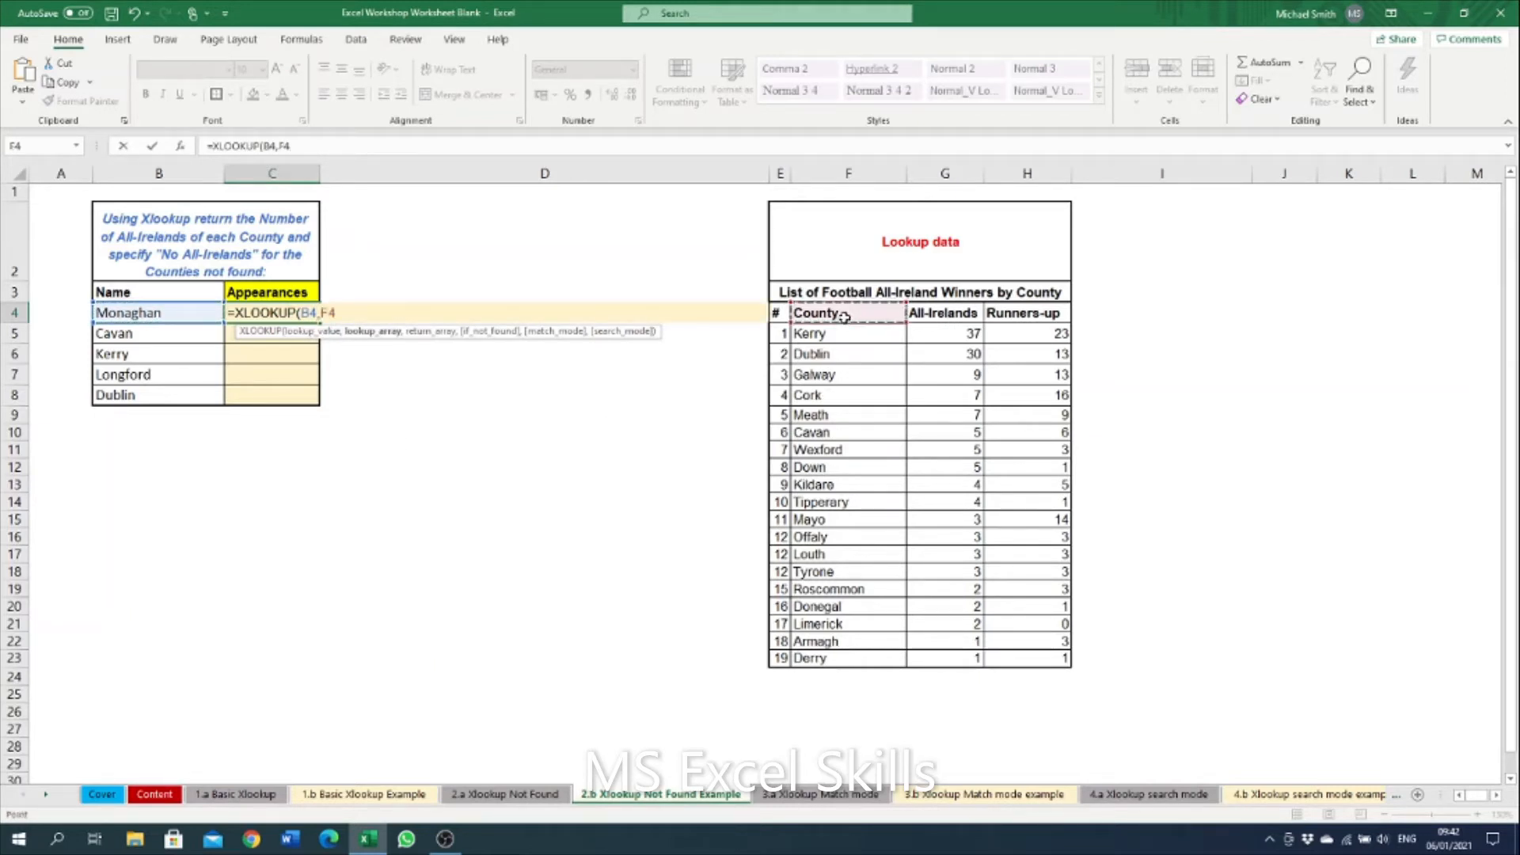
left_click_drag(849, 331, 846, 659)
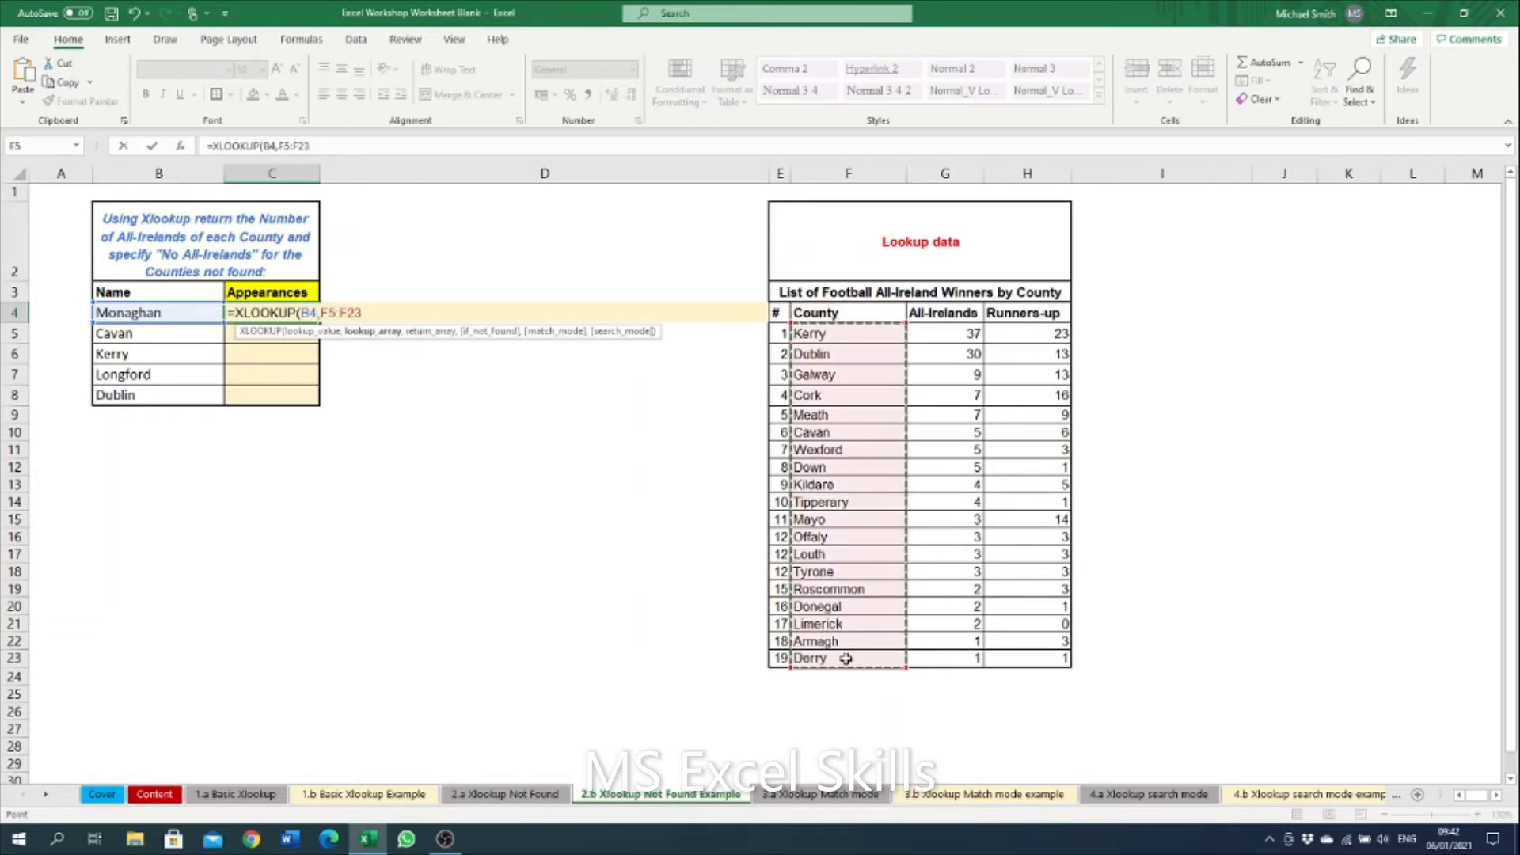
key("F4")
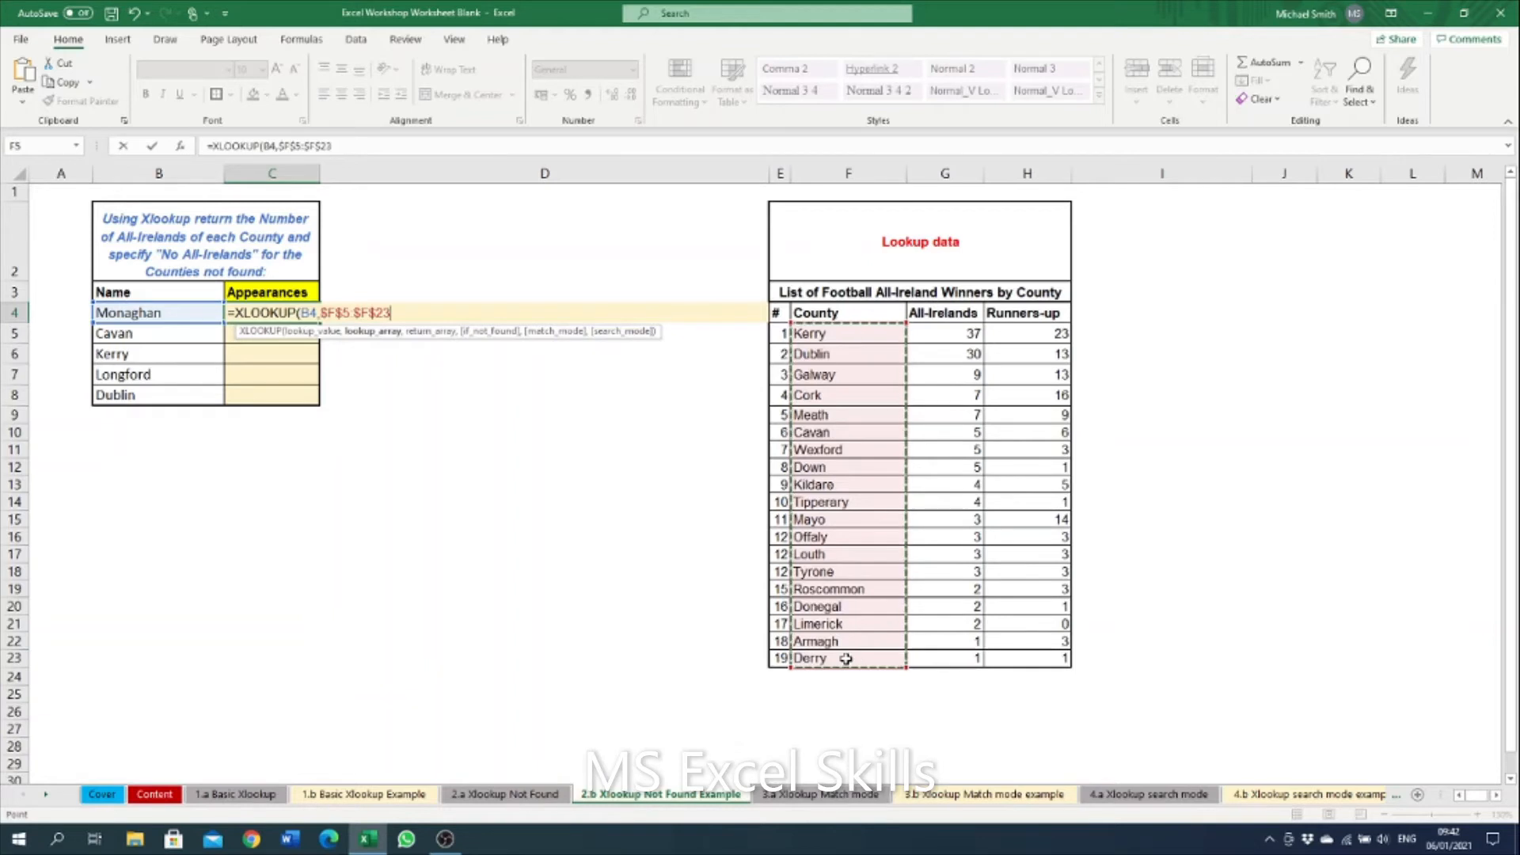
type(",")
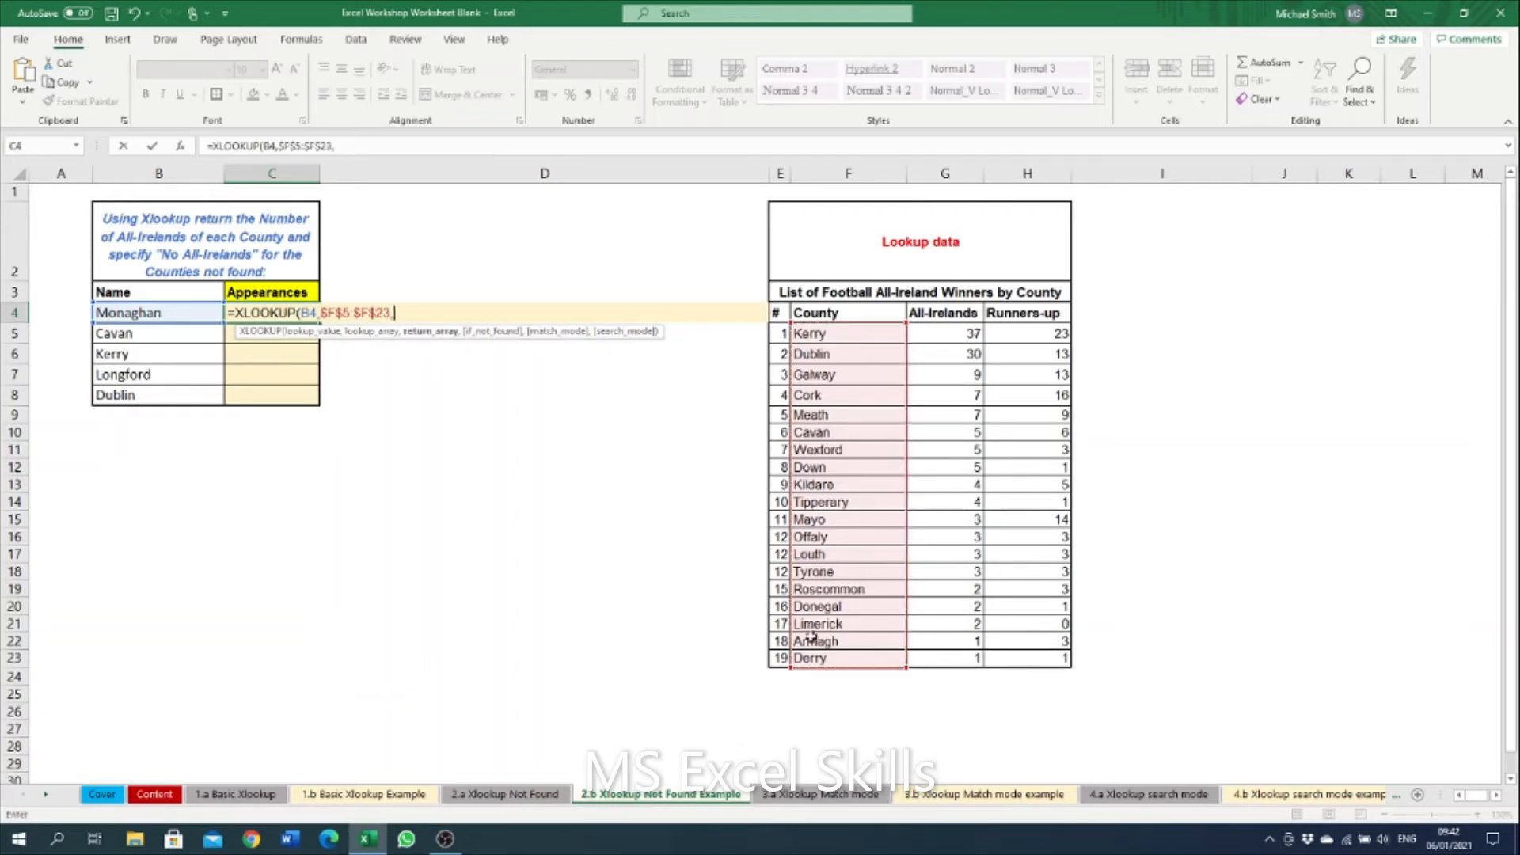
Set the return array to the All-Irelands figures as absolute $G$5:$G$23 and close the stray blank Chrome window
left_click(946, 334)
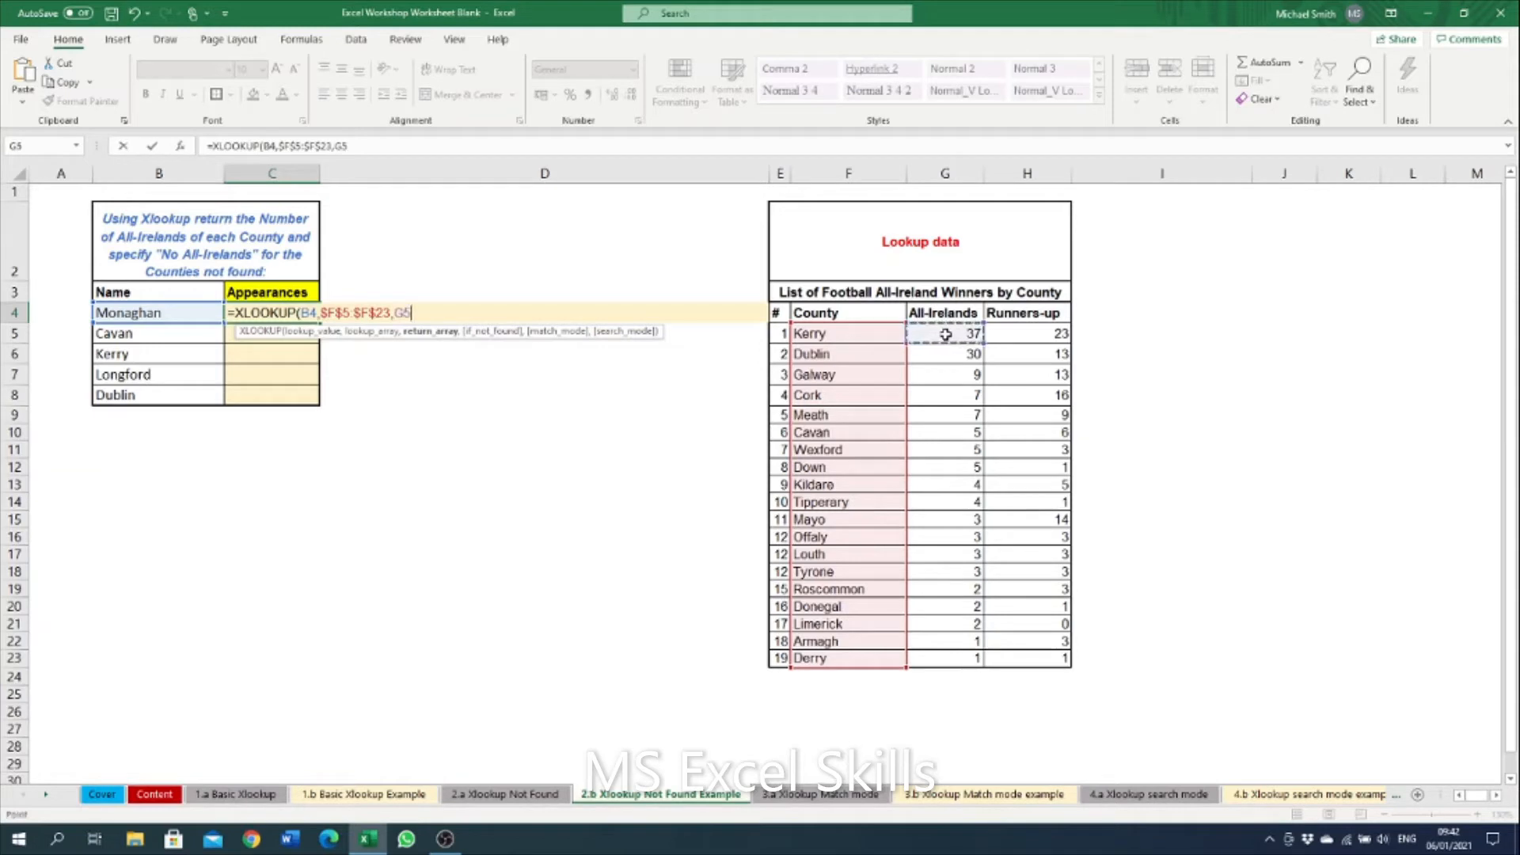
left_click_drag(945, 334, 953, 655)
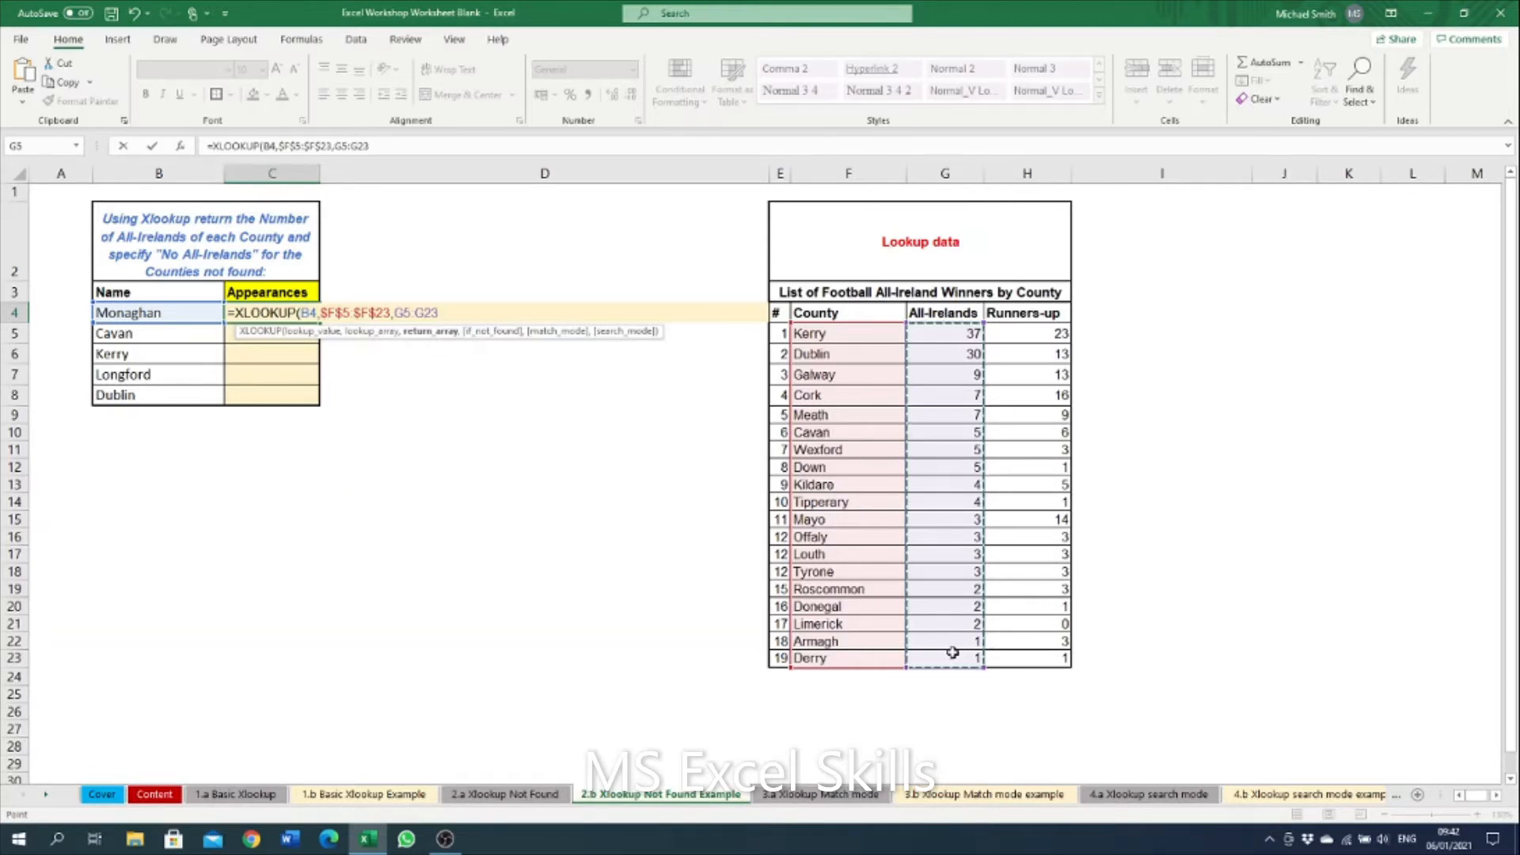
key("super")
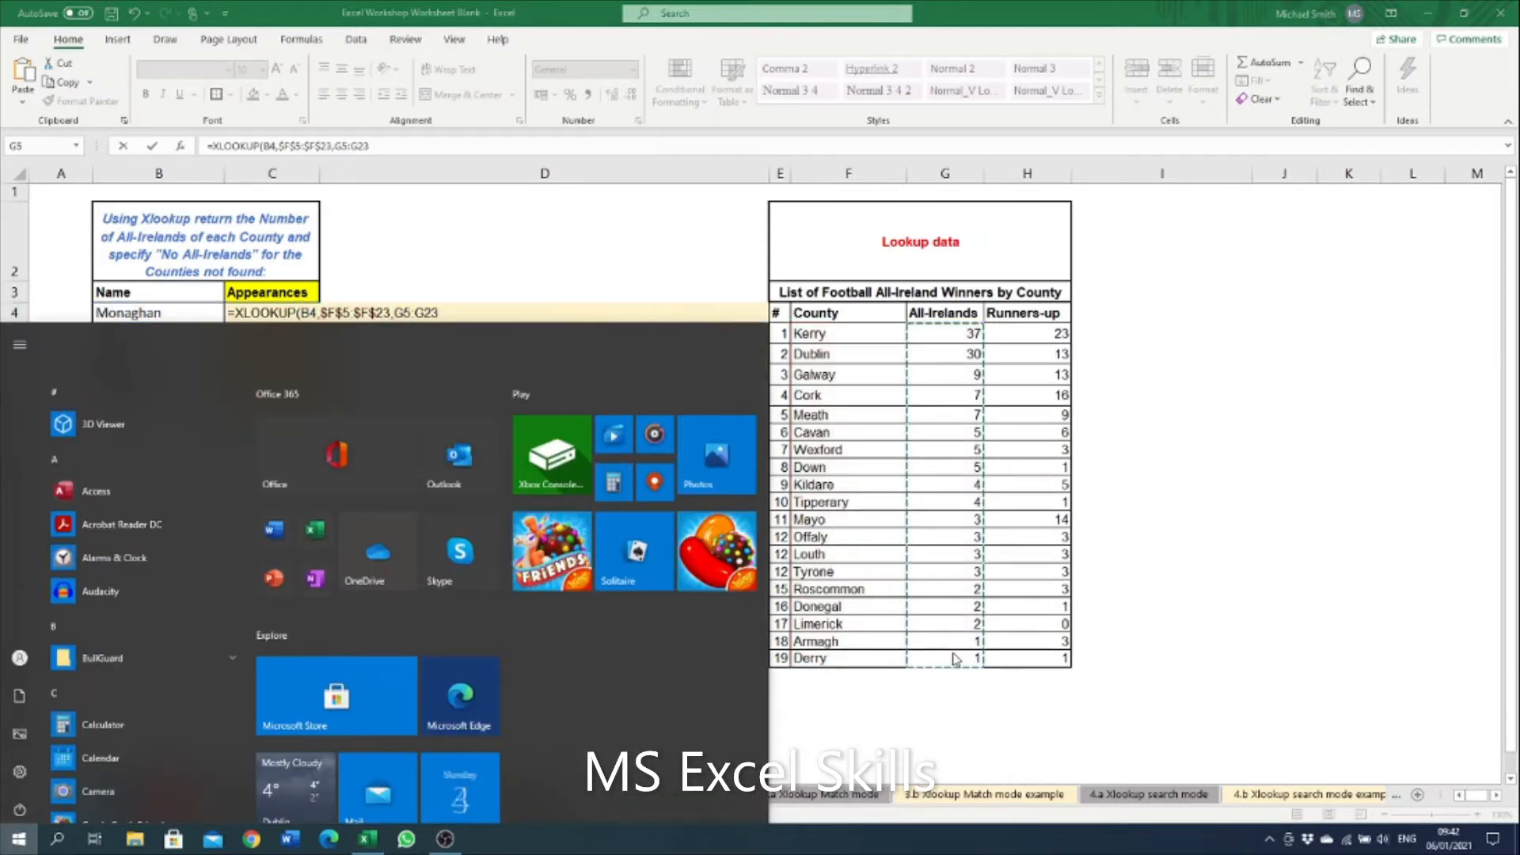
key("super")
key("F4")
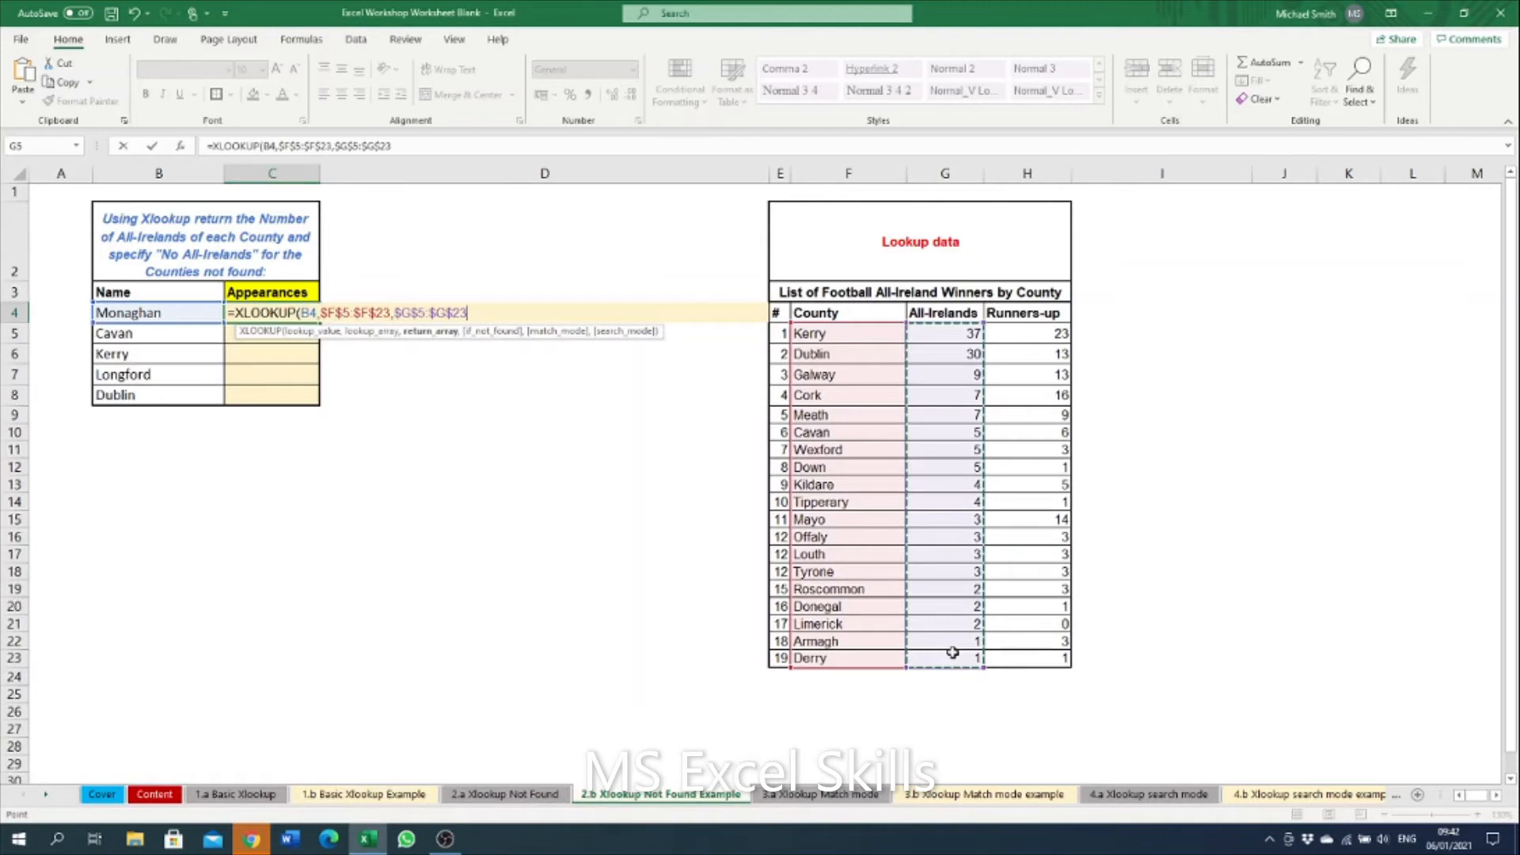
type(",")
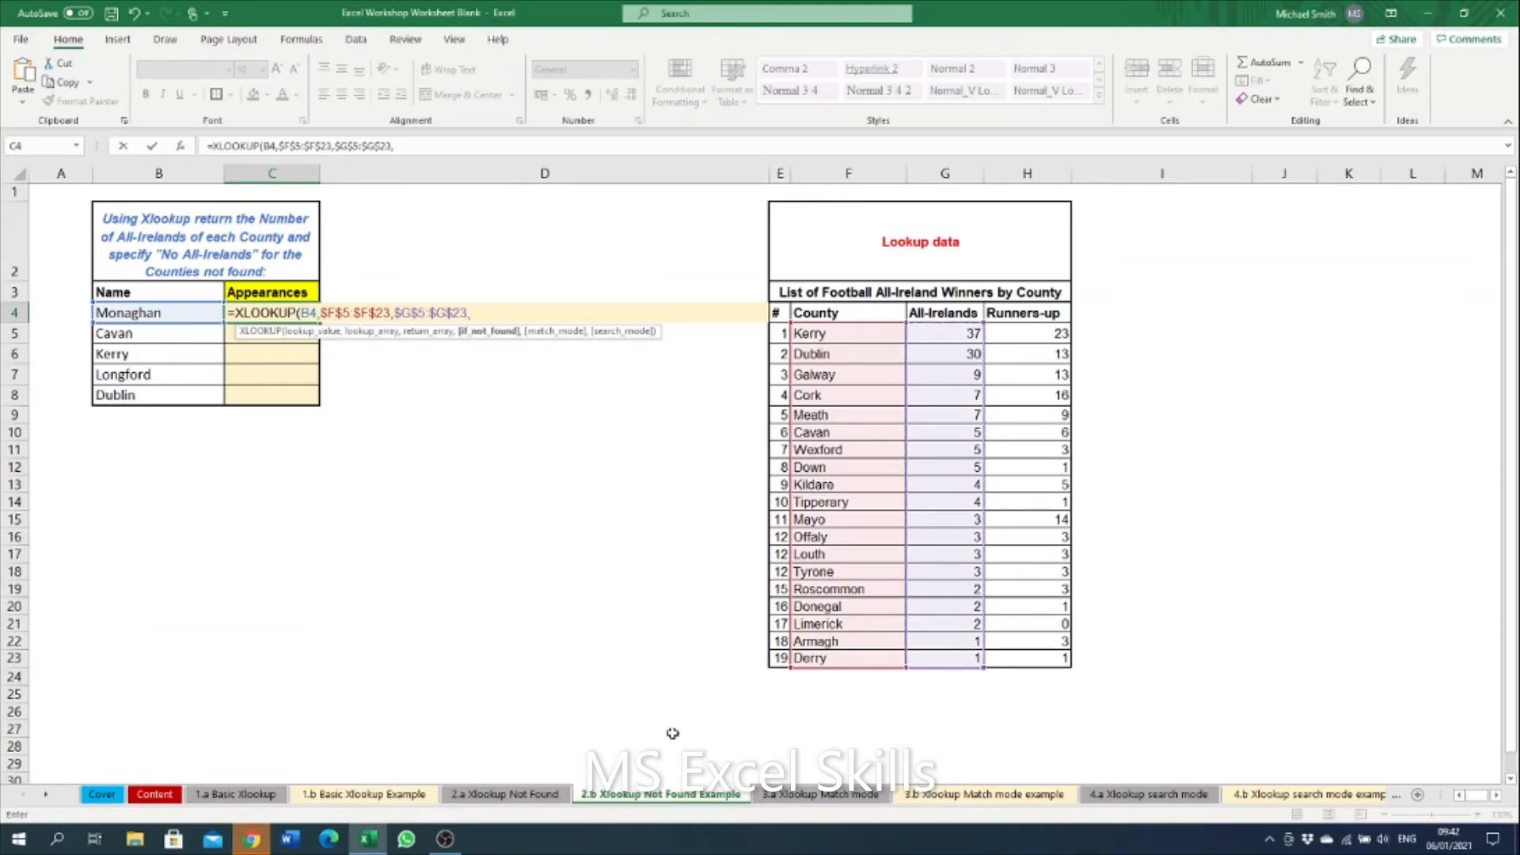
mouse_move(254, 845)
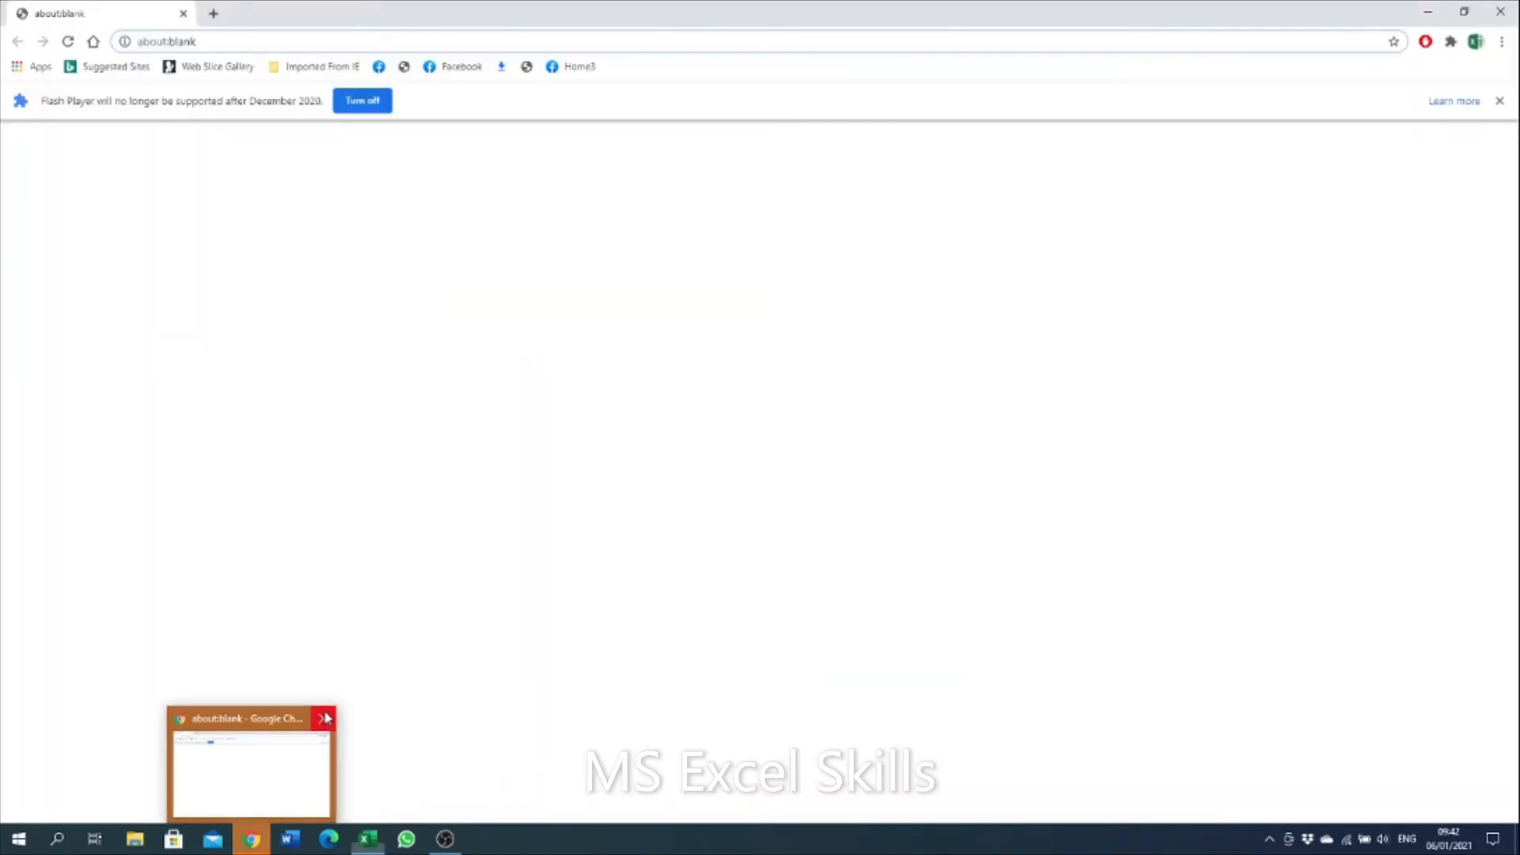
left_click(323, 719)
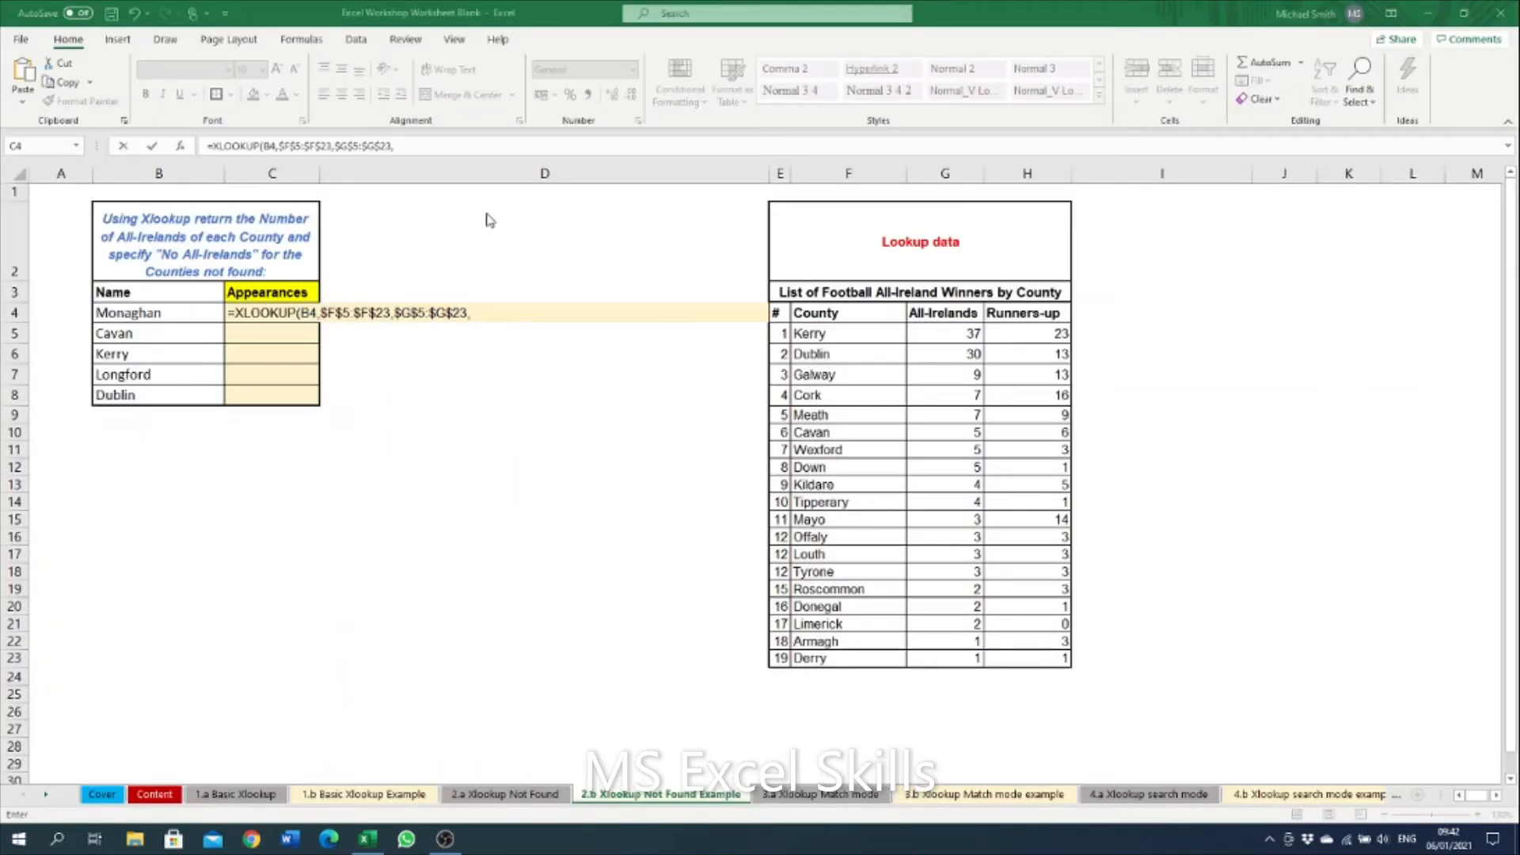
Enter "No All-Irelands" as the if_not_found value and complete the XLOOKUP formula in C4
left_click(436, 148)
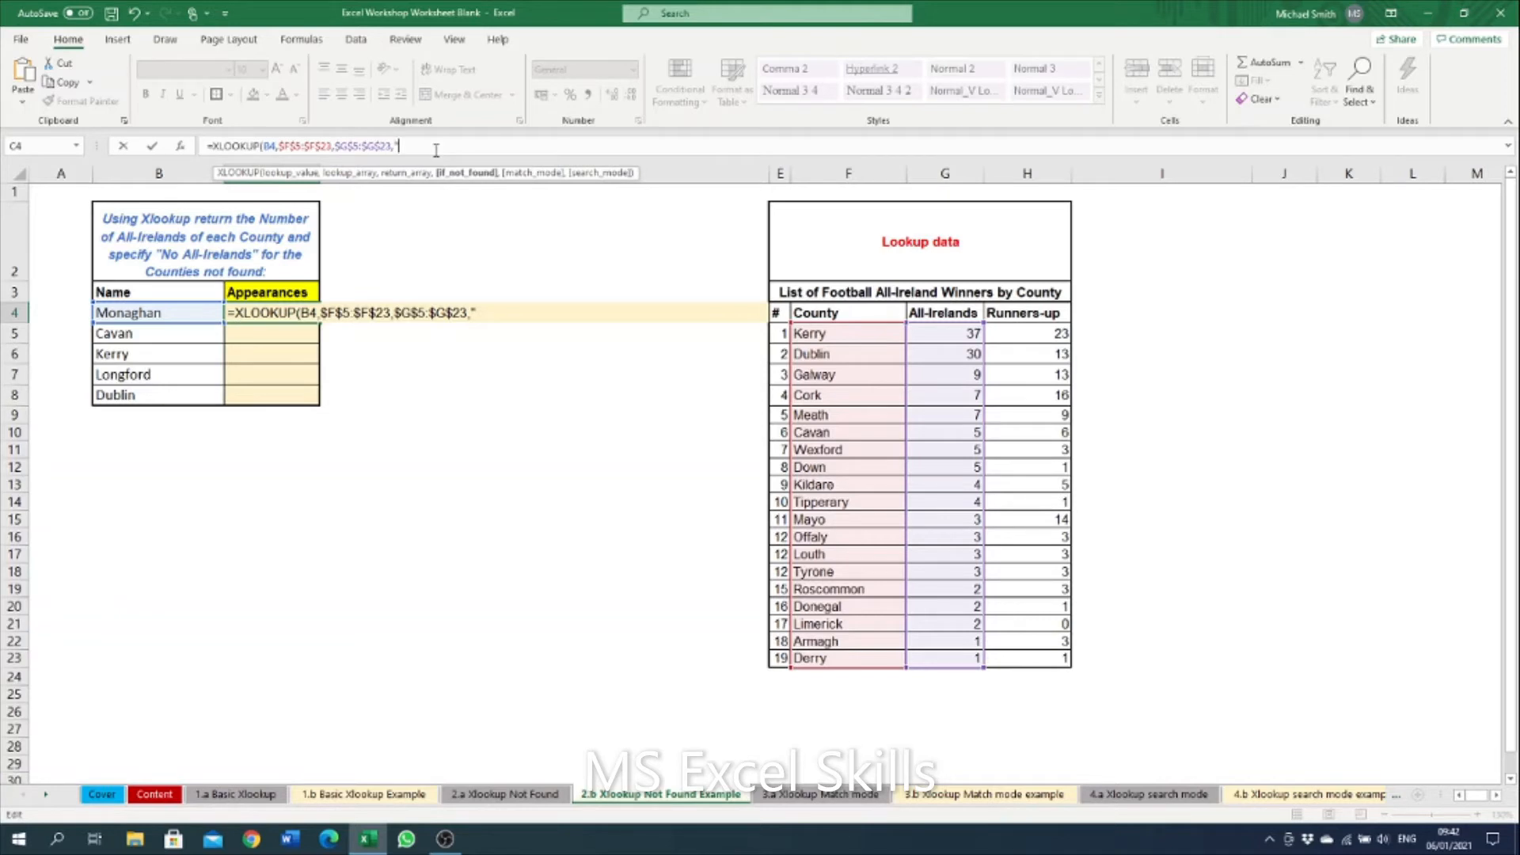
type("No All-Irelan")
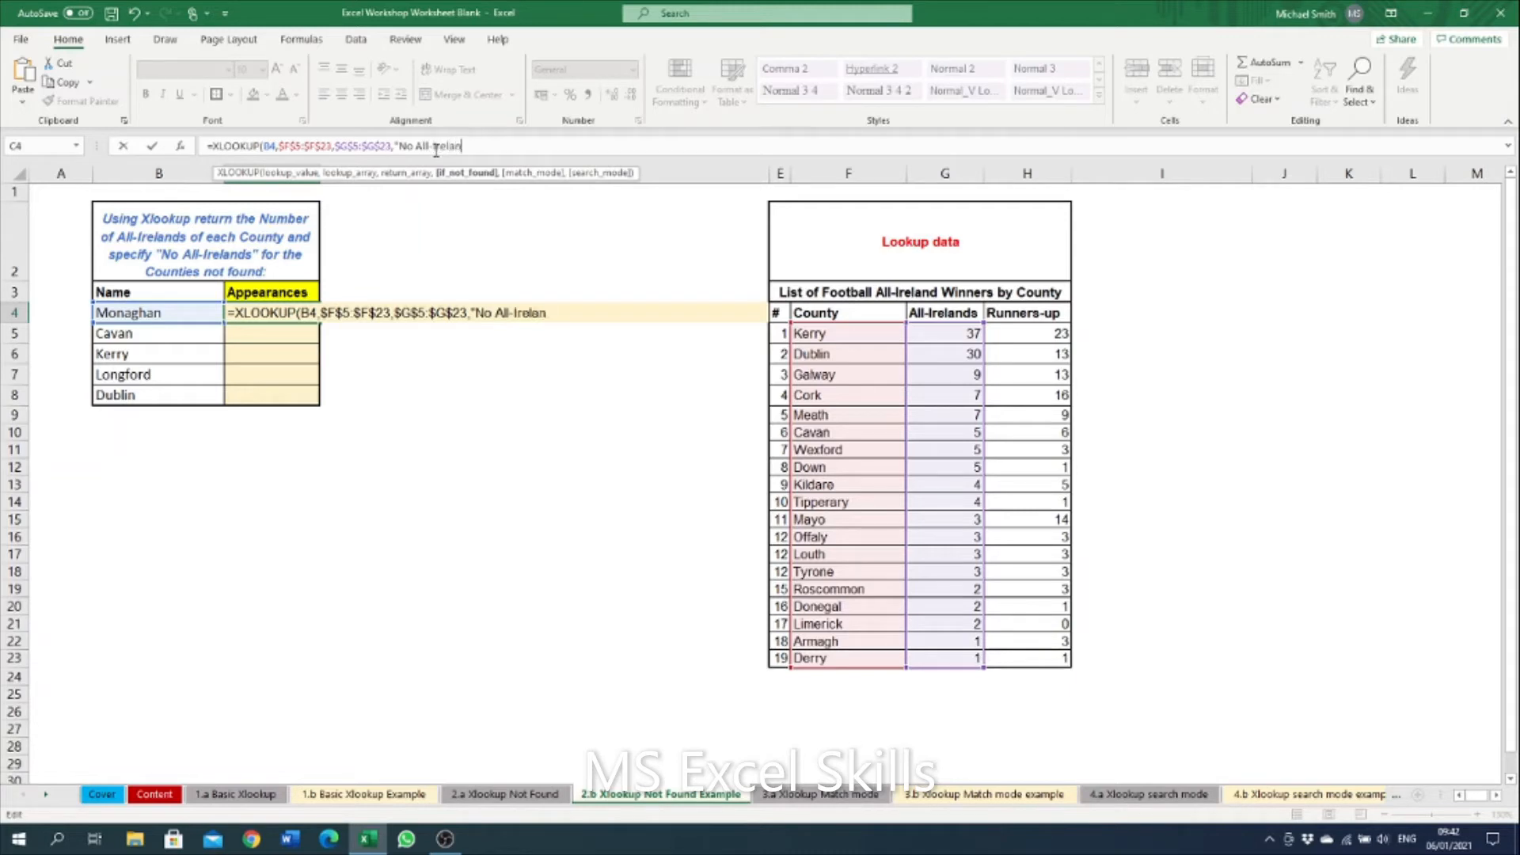
type("da")
key("BackSpace")
type("s@")
key("BackSpace")
type(")")
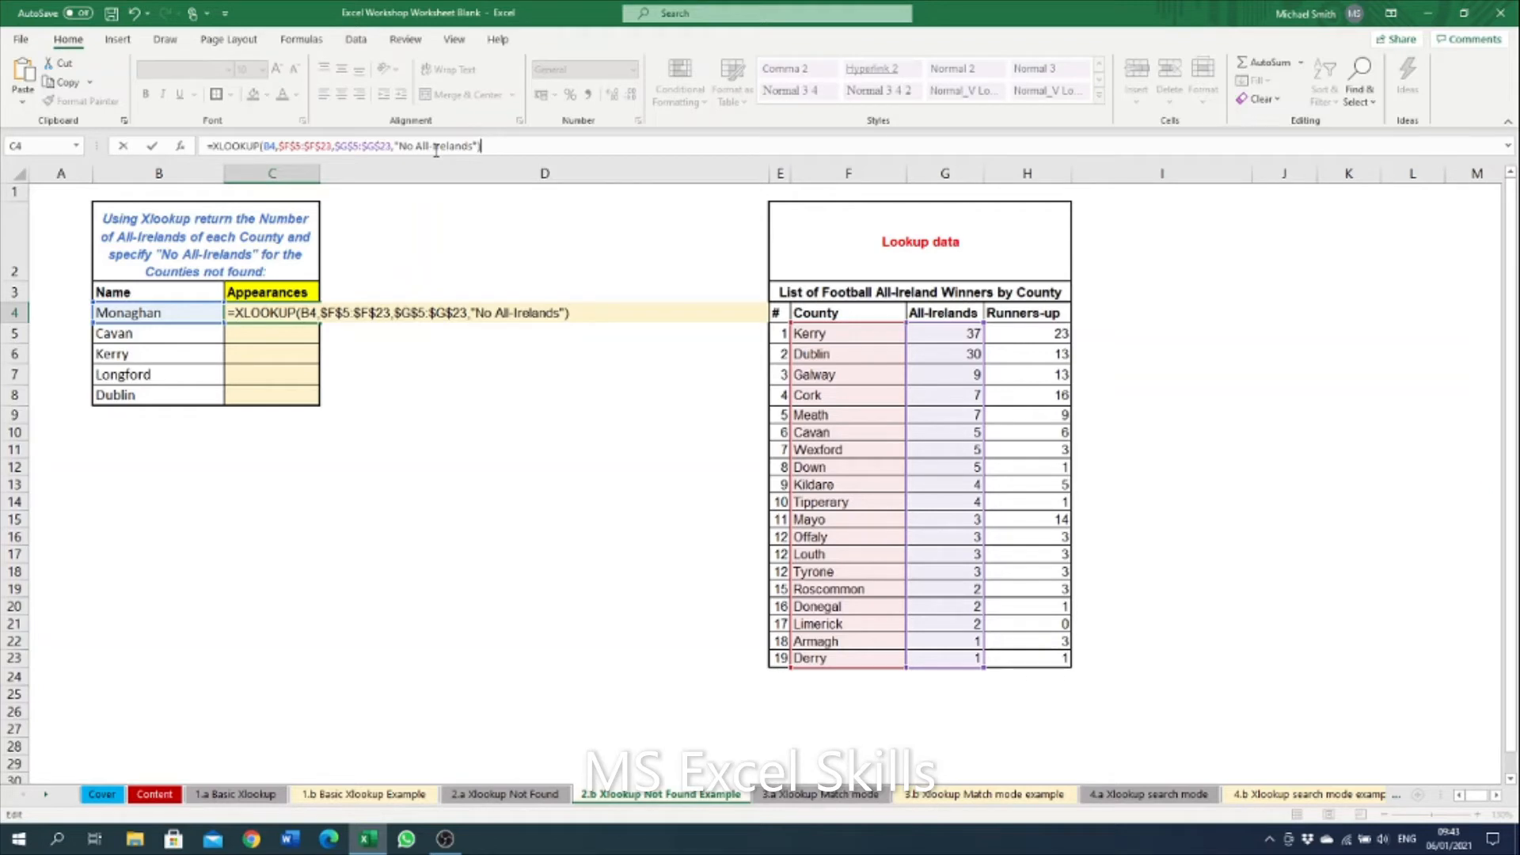
key("Return")
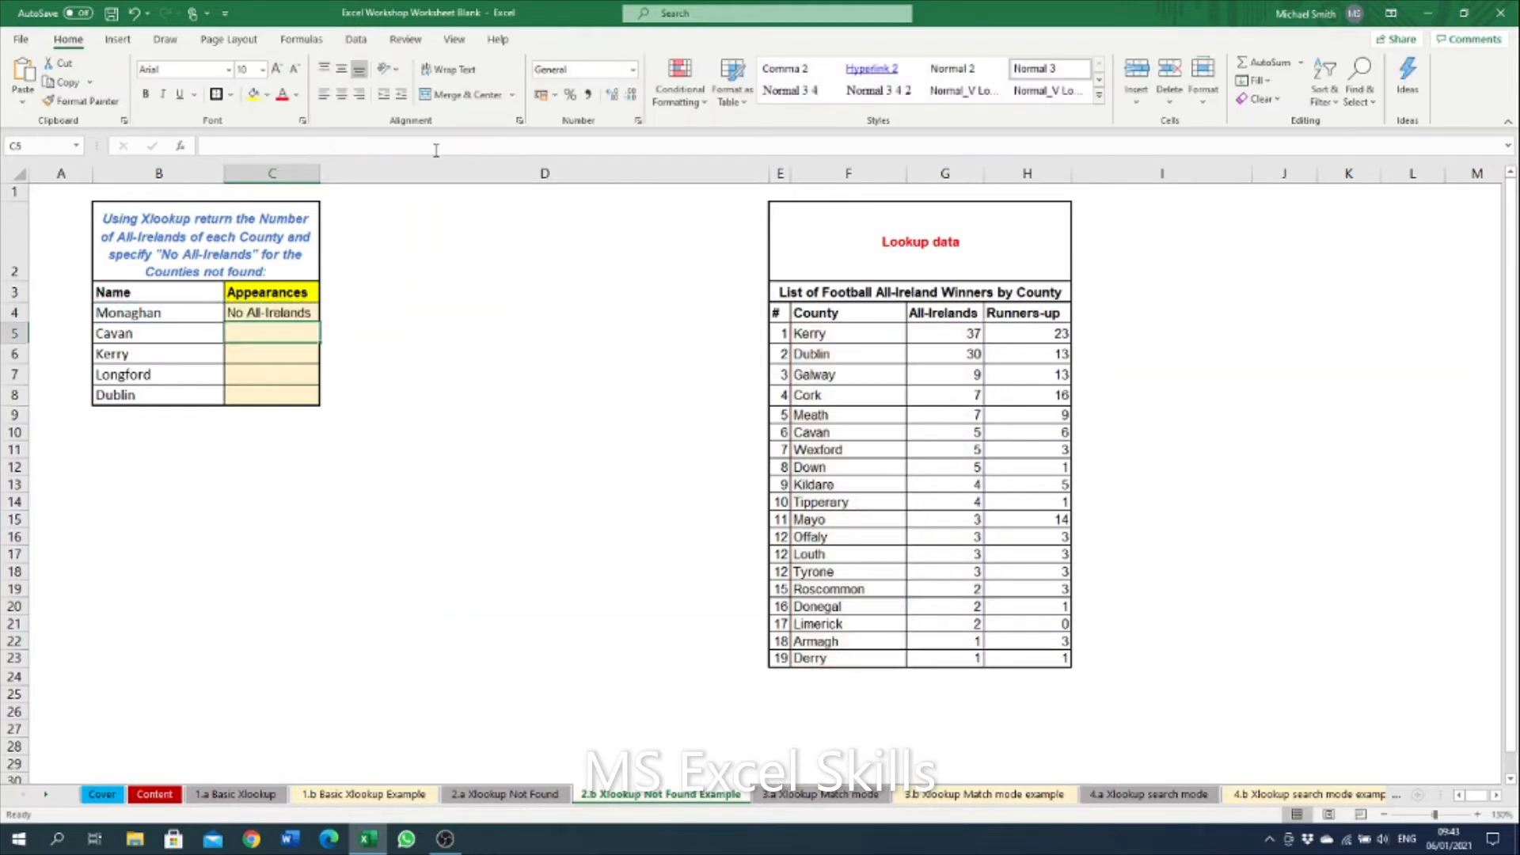
Fill the C4 formula down through C8 and check the results for Monaghan and Longford
key("Up")
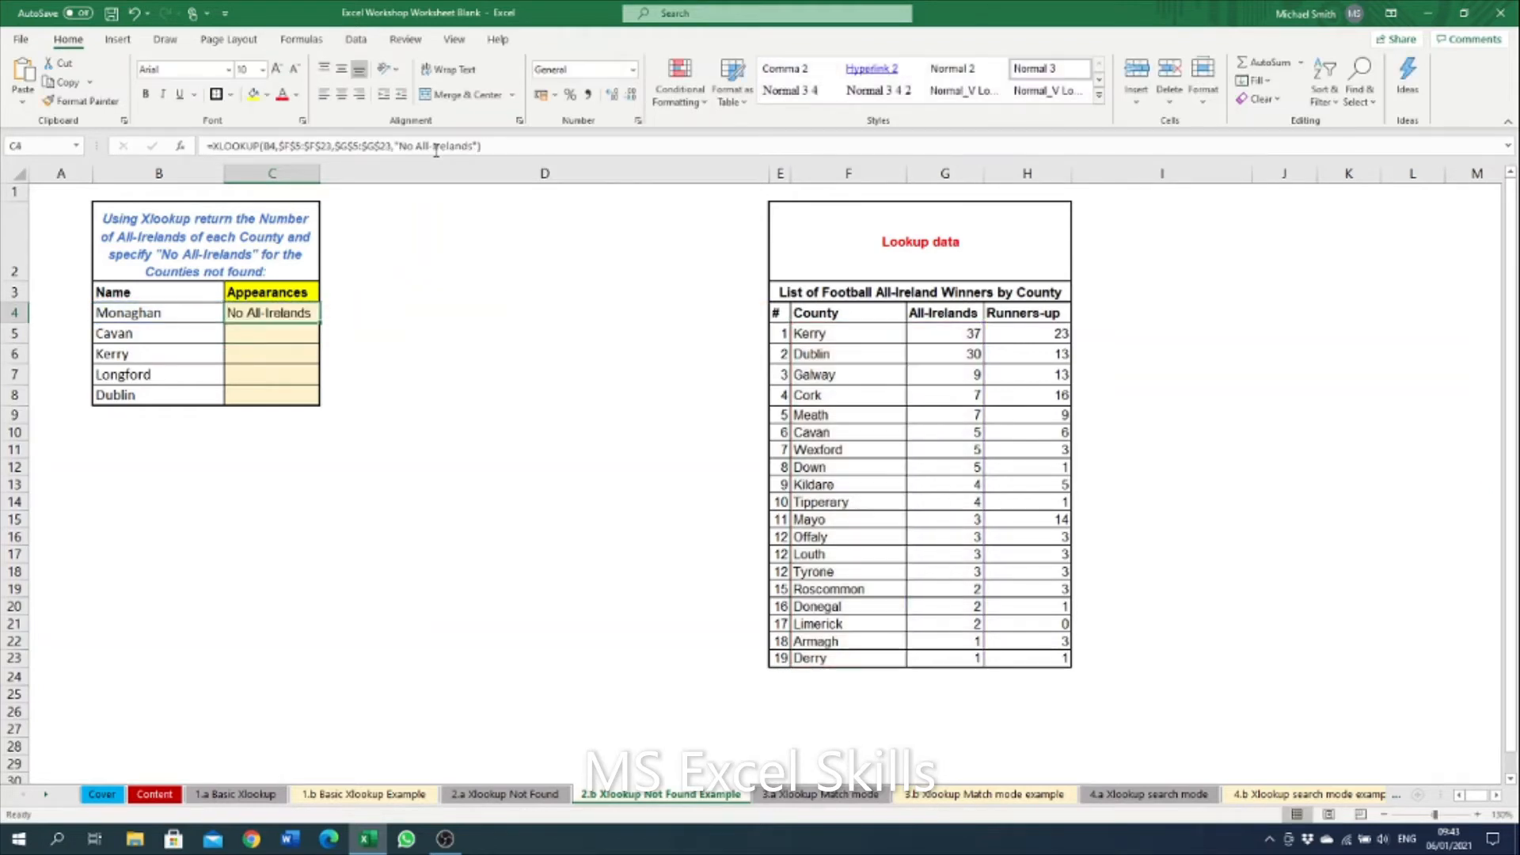
left_click_drag(315, 324, 301, 408)
left_click(297, 327)
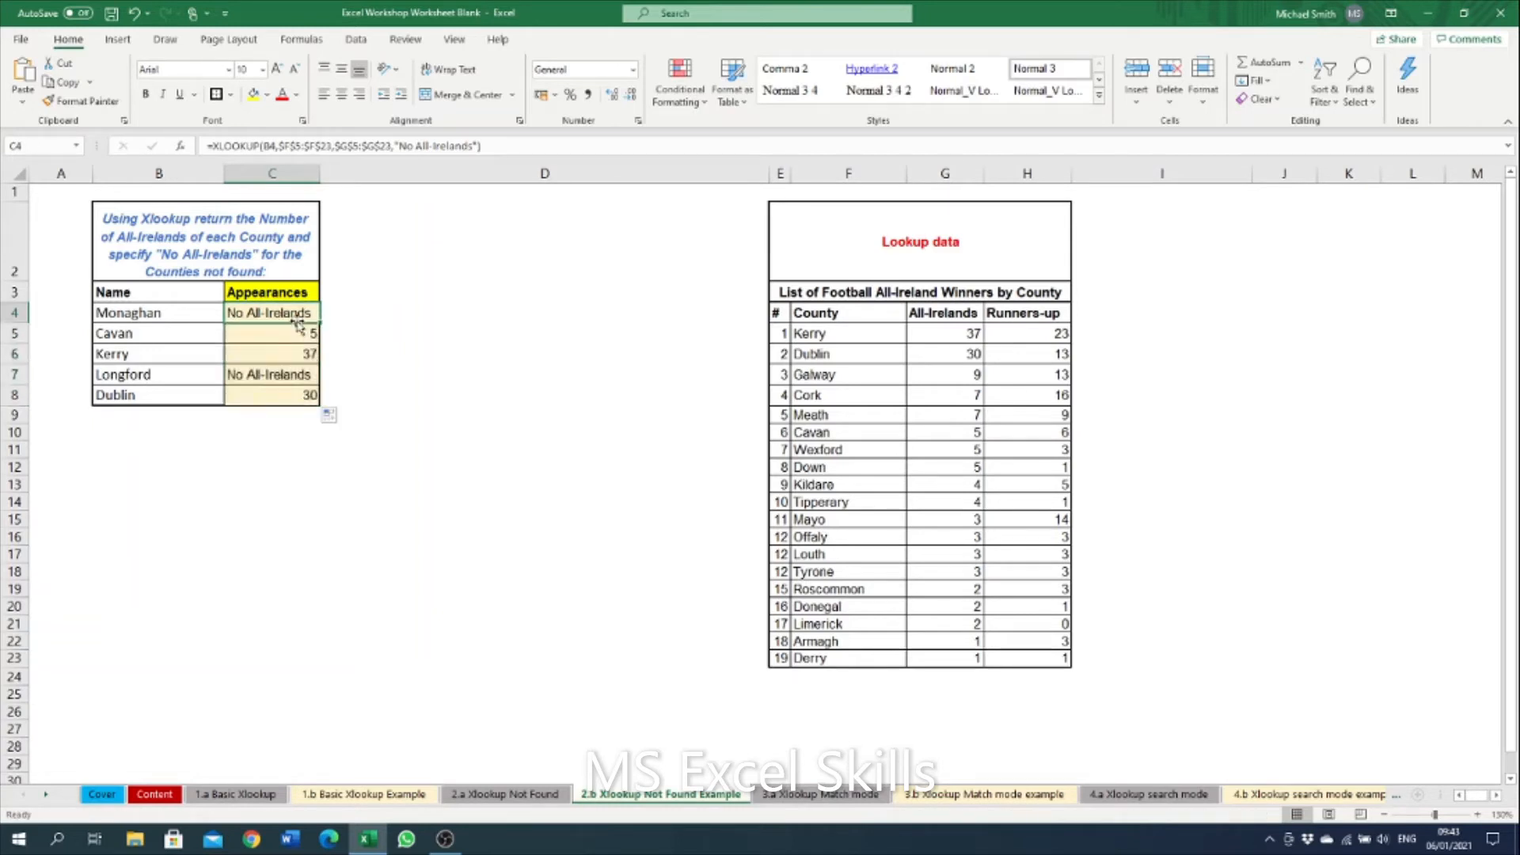
left_click(105, 317)
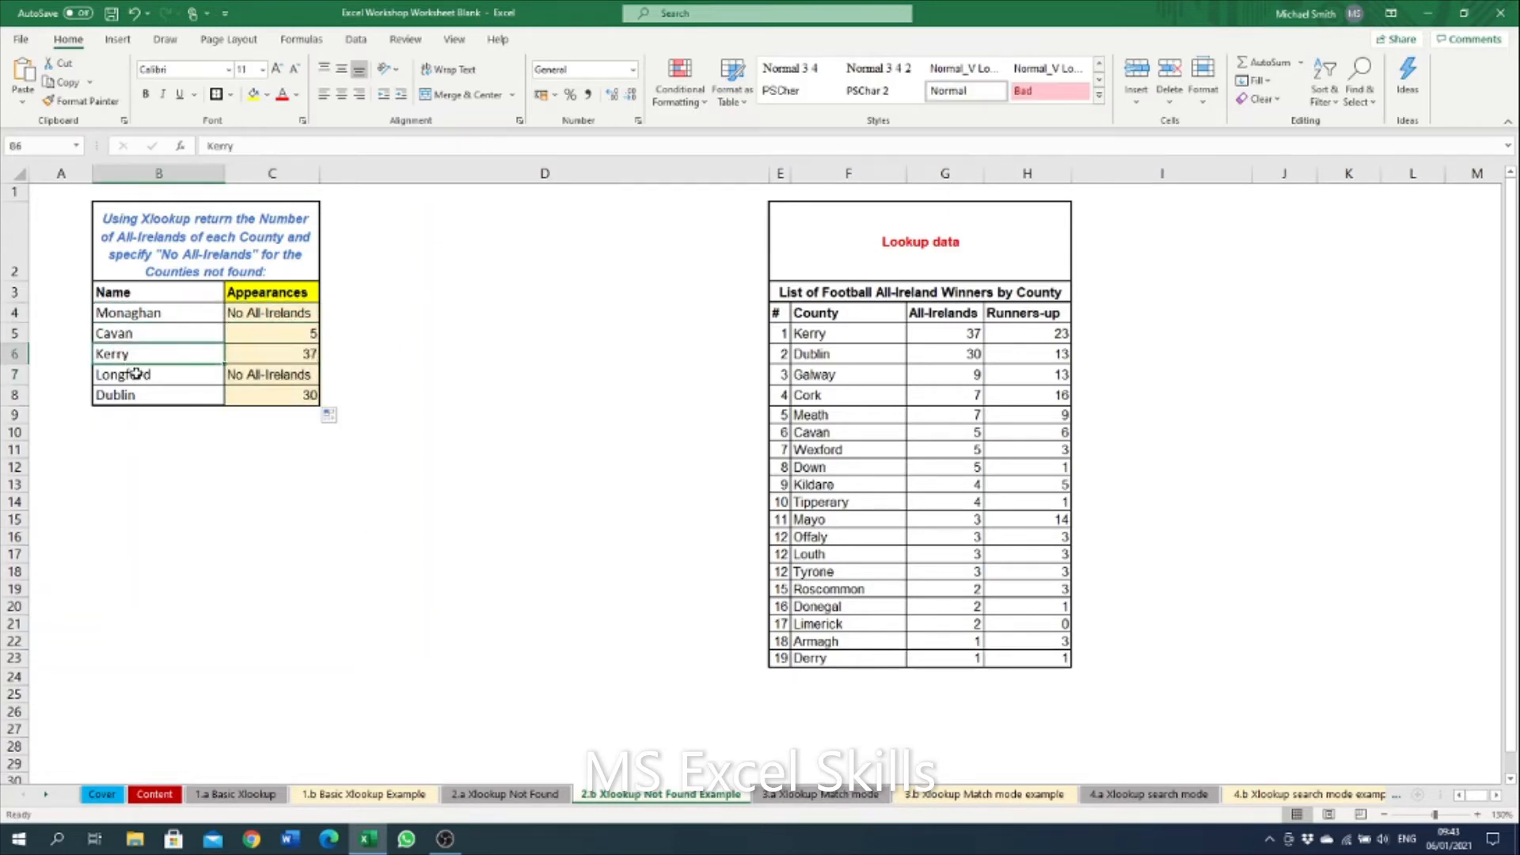
left_click(136, 373)
left_click(236, 375)
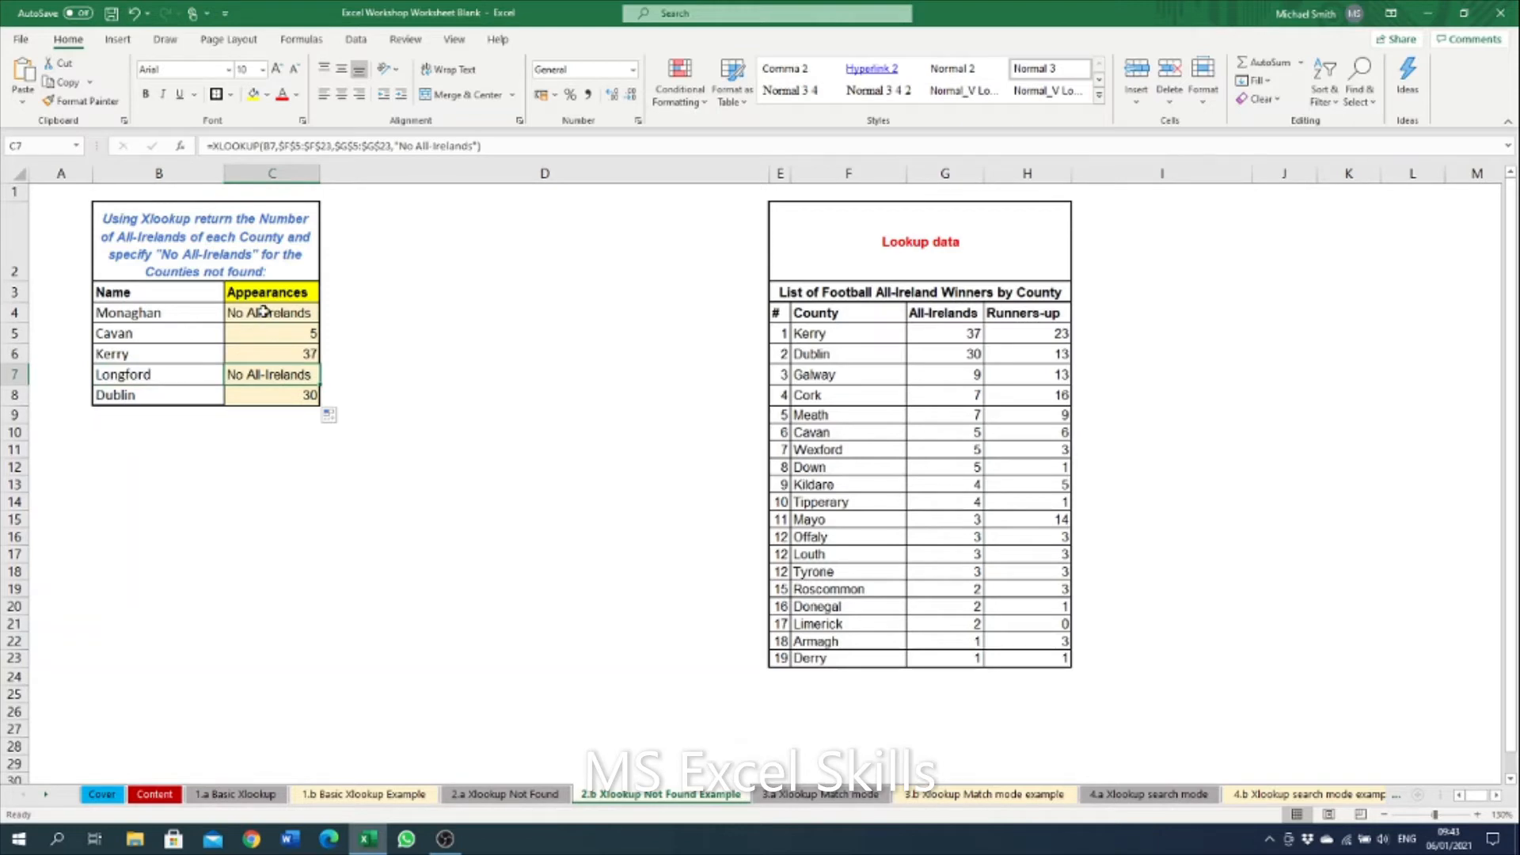
left_click(264, 312)
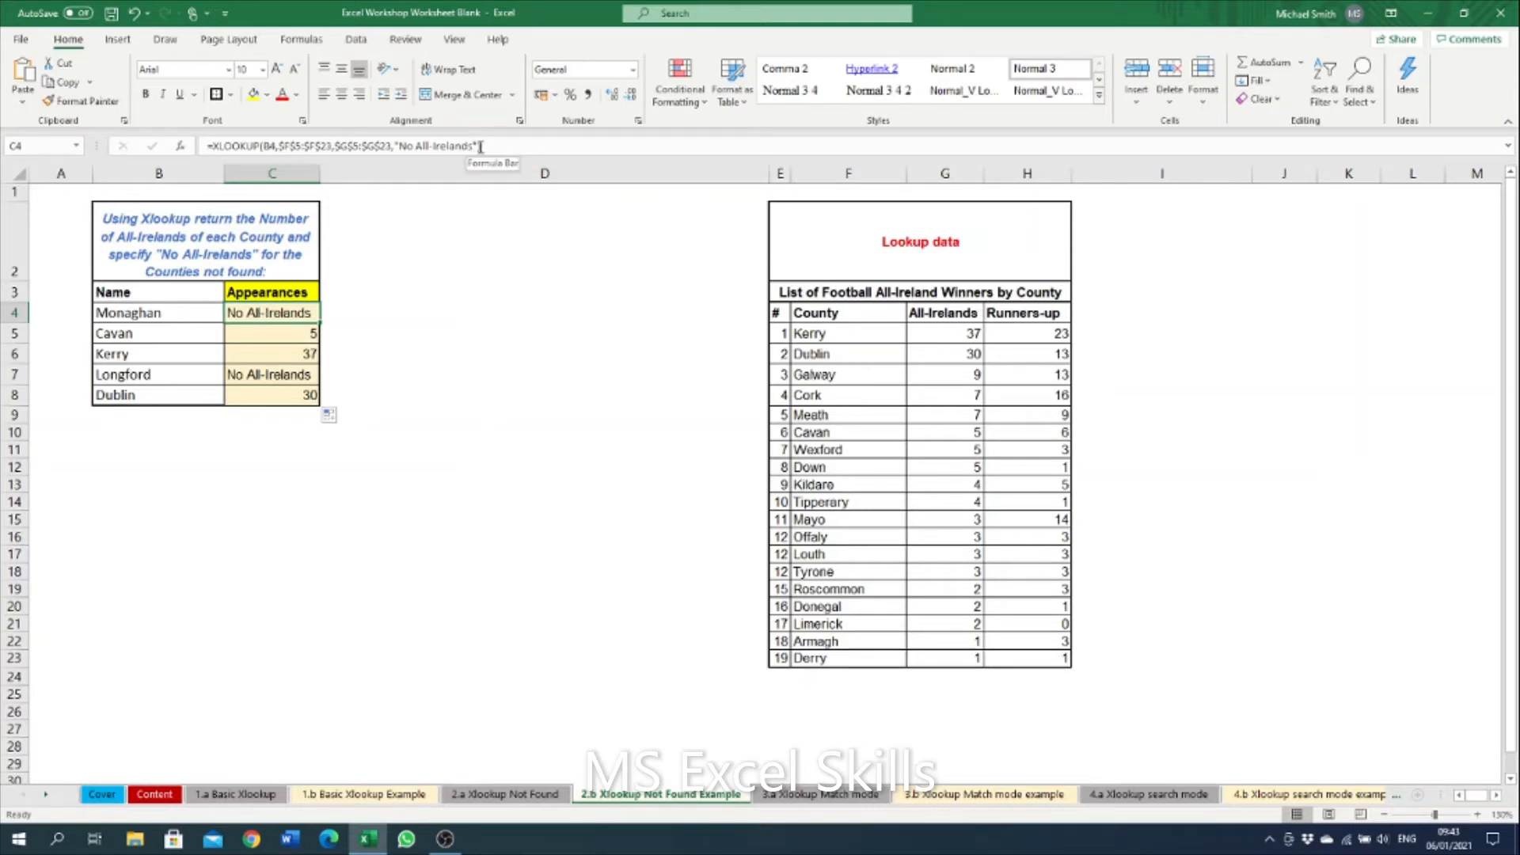
Remove the "No All-Irelands" text from the C4 formula and fill the changed formula down through C8
left_click_drag(477, 146, 395, 141)
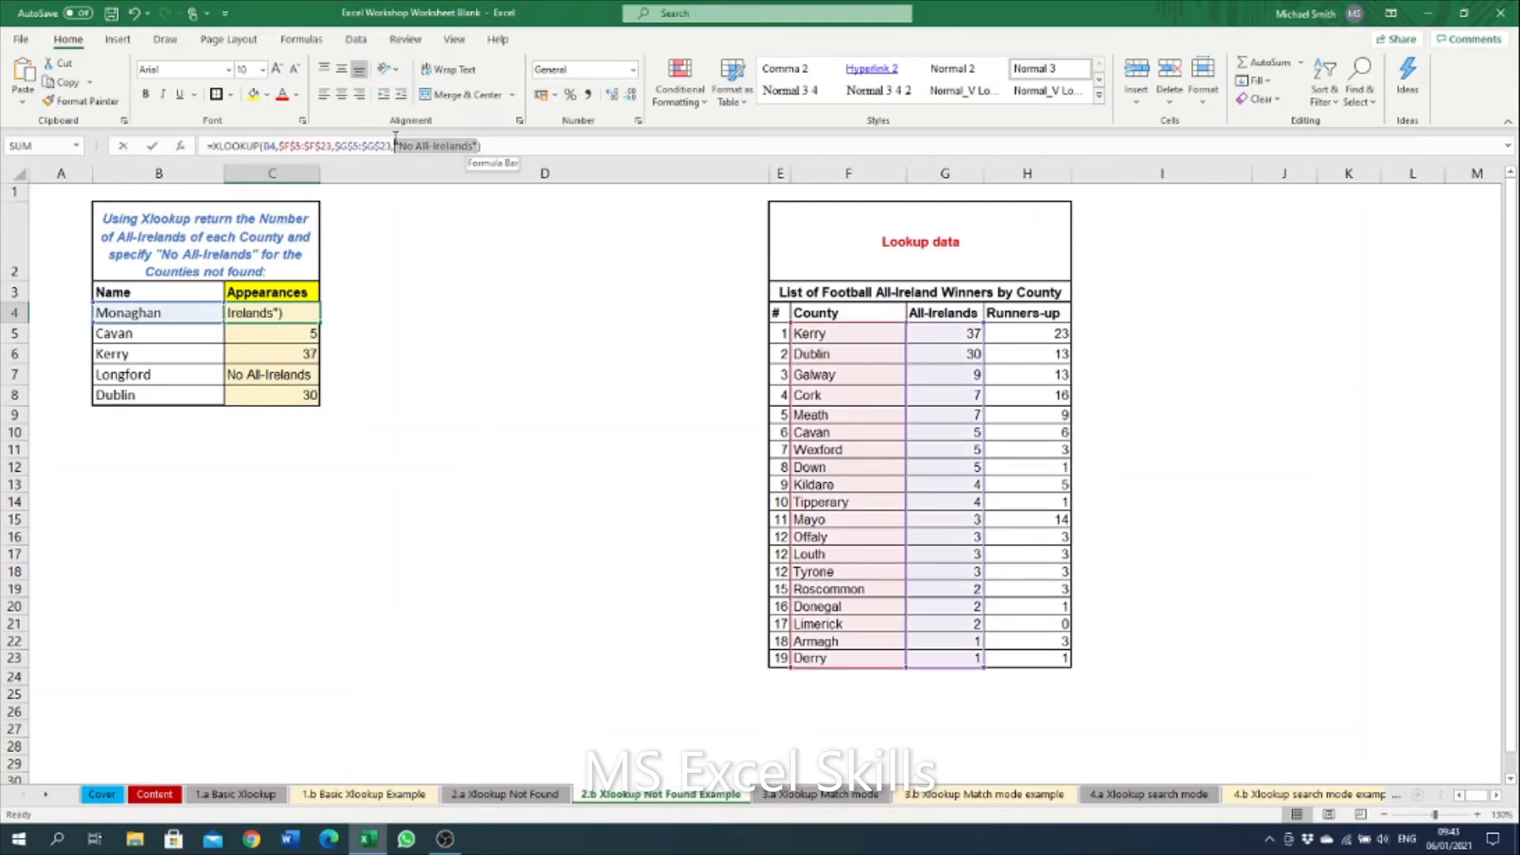
key("Delete")
key("ctrl+Return")
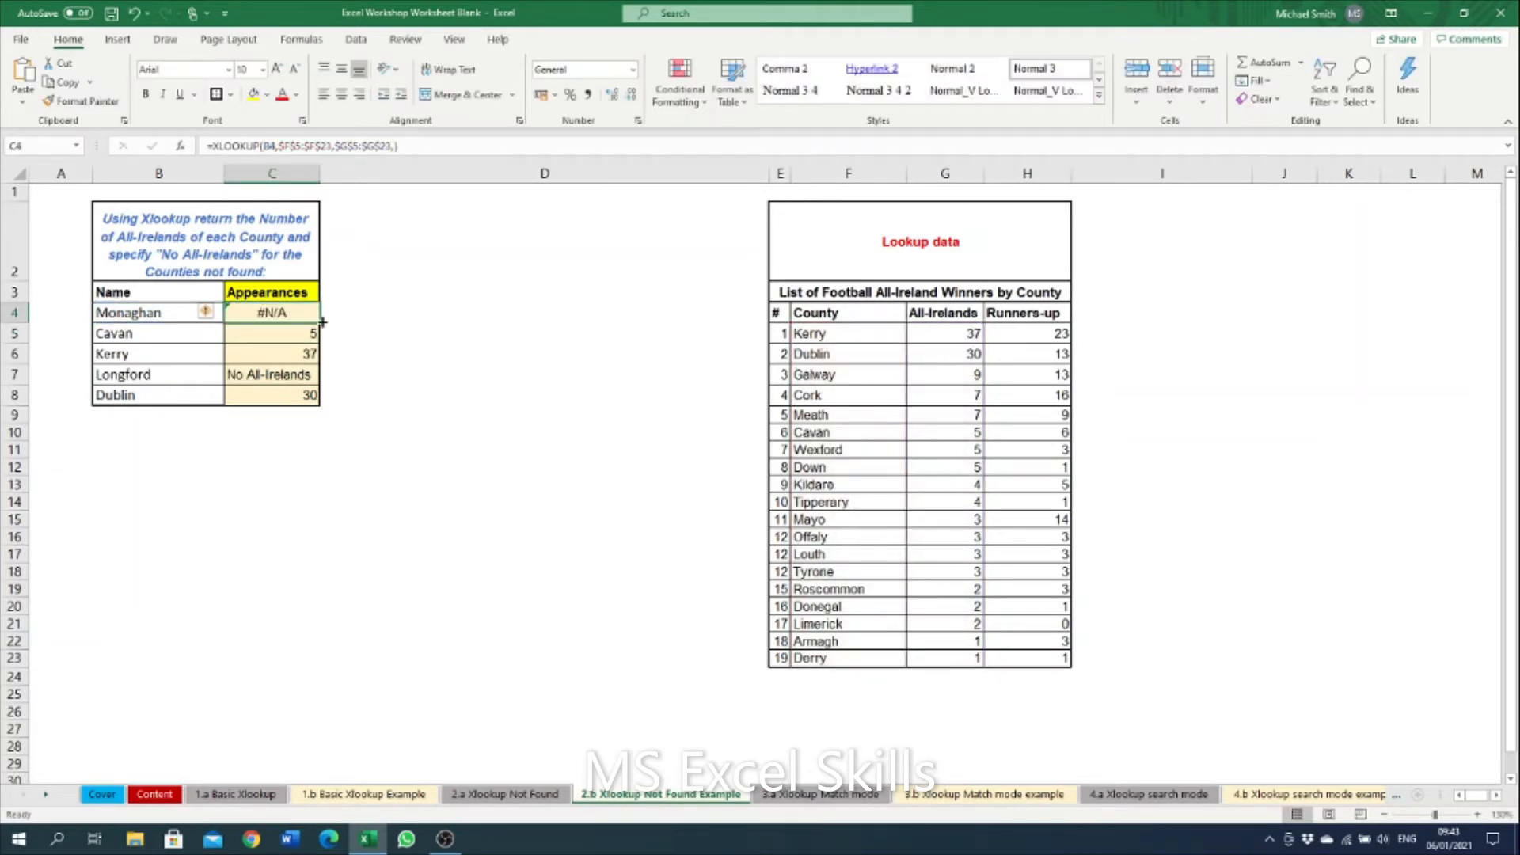
left_click_drag(326, 323, 292, 411)
left_click(363, 425)
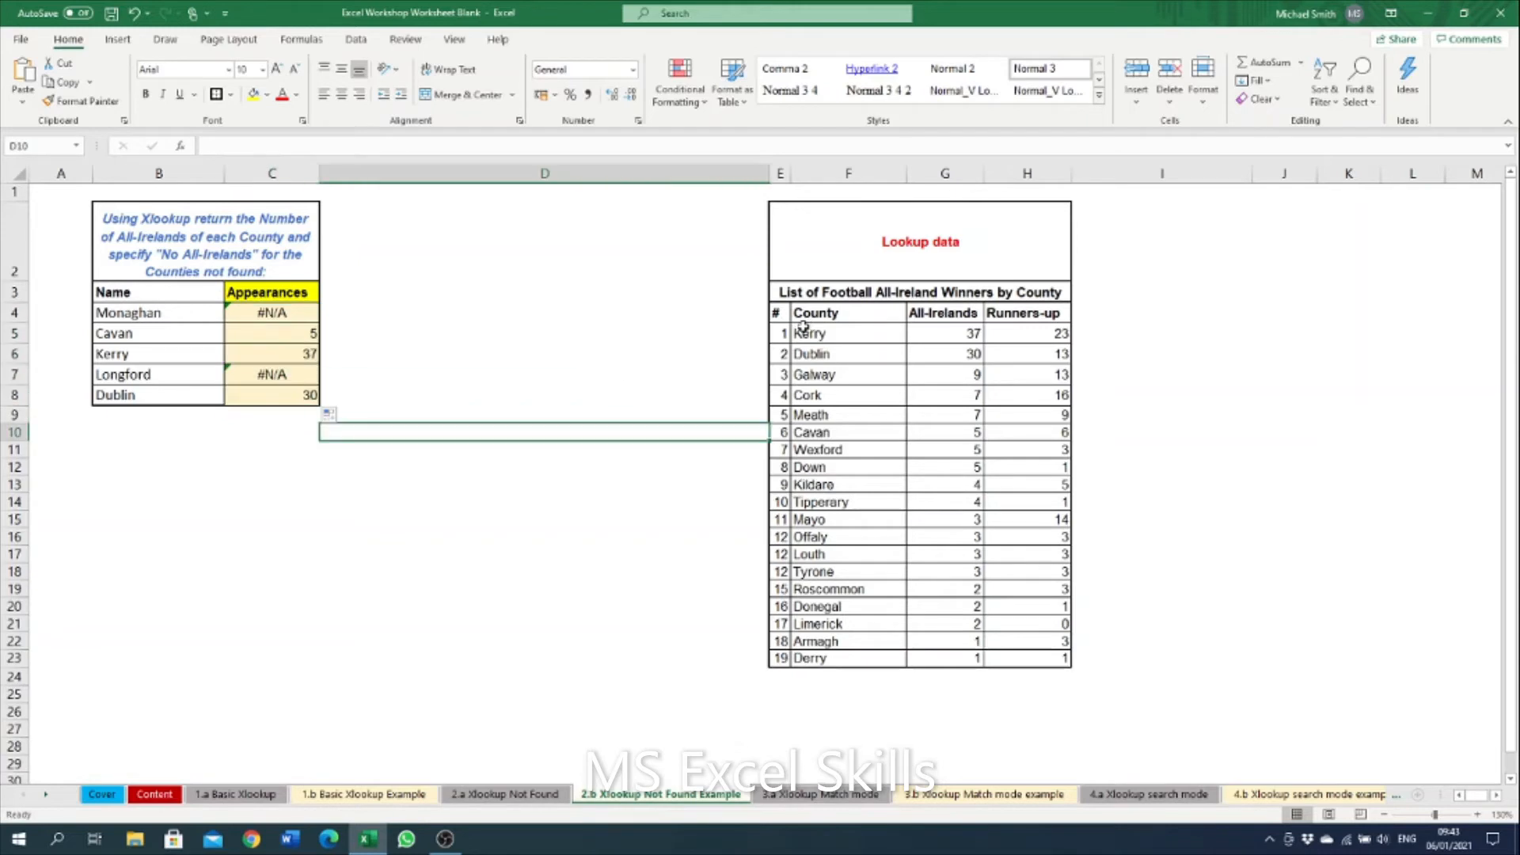
left_click_drag(245, 309, 320, 421)
left_click(269, 400)
key("Down")
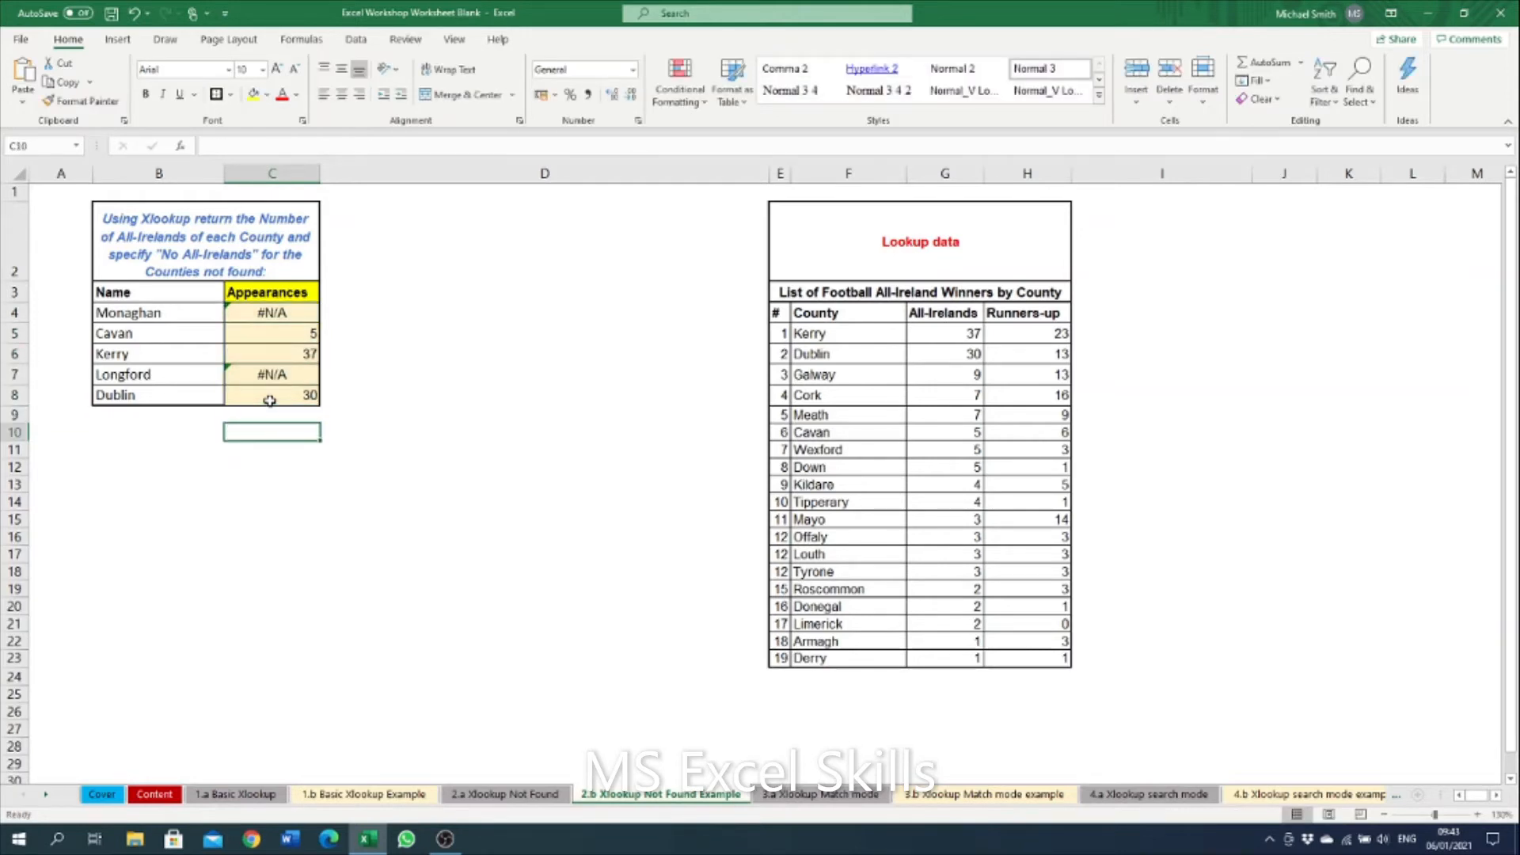
Undo the removal of the not-found text and its fill across C4:C8
key("ctrl+z")
key("ctrl+z")
key("ctrl+z")
key("ctrl+z")
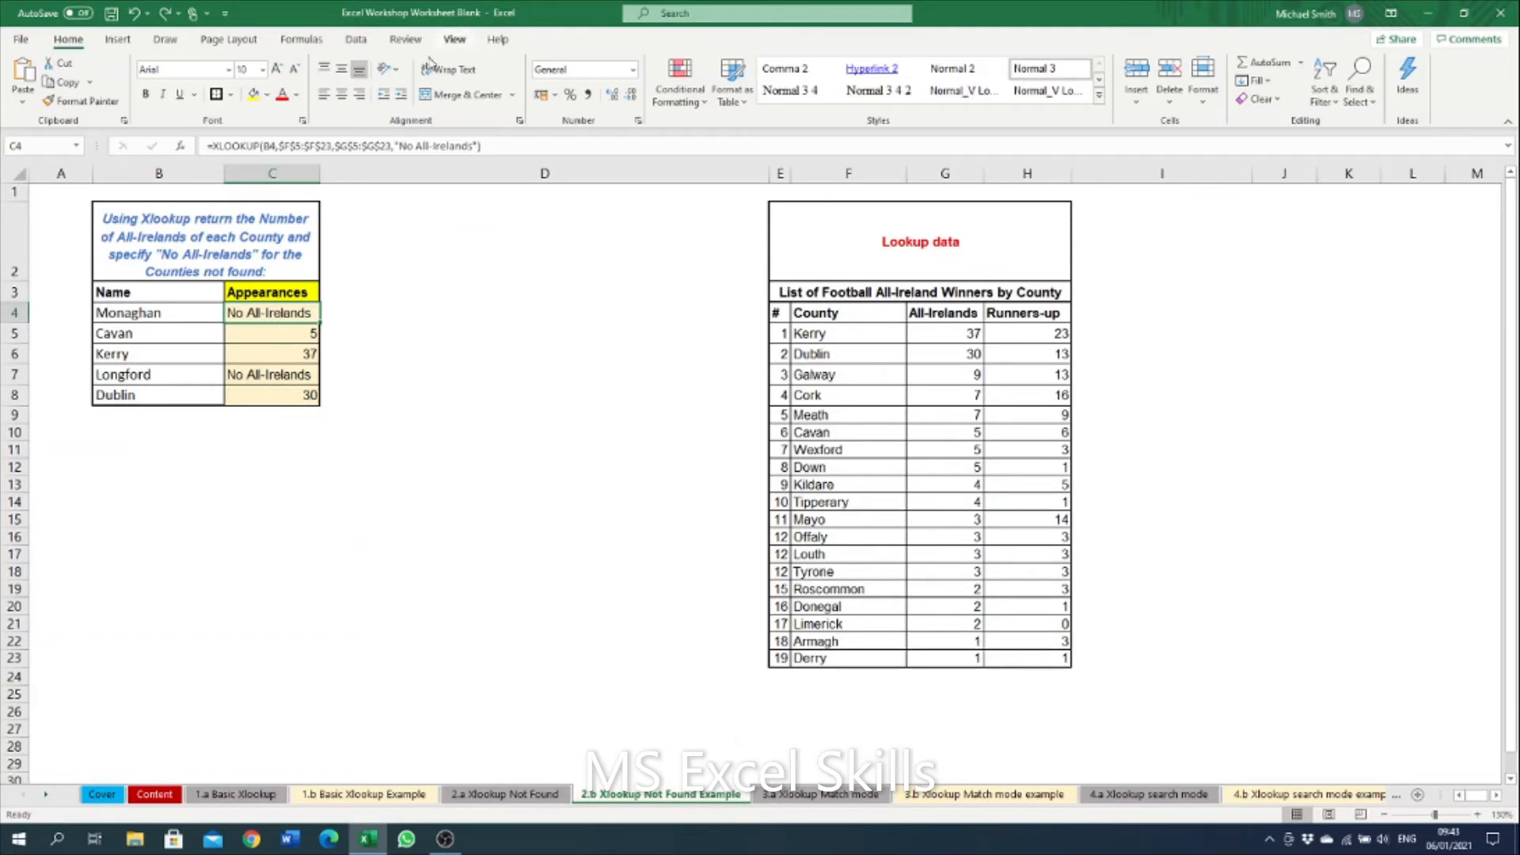
Total the Appearances values from C5:C8 in C9 with AutoSum and clear that total again
left_click_drag(299, 323, 280, 393)
key("alt+equal")
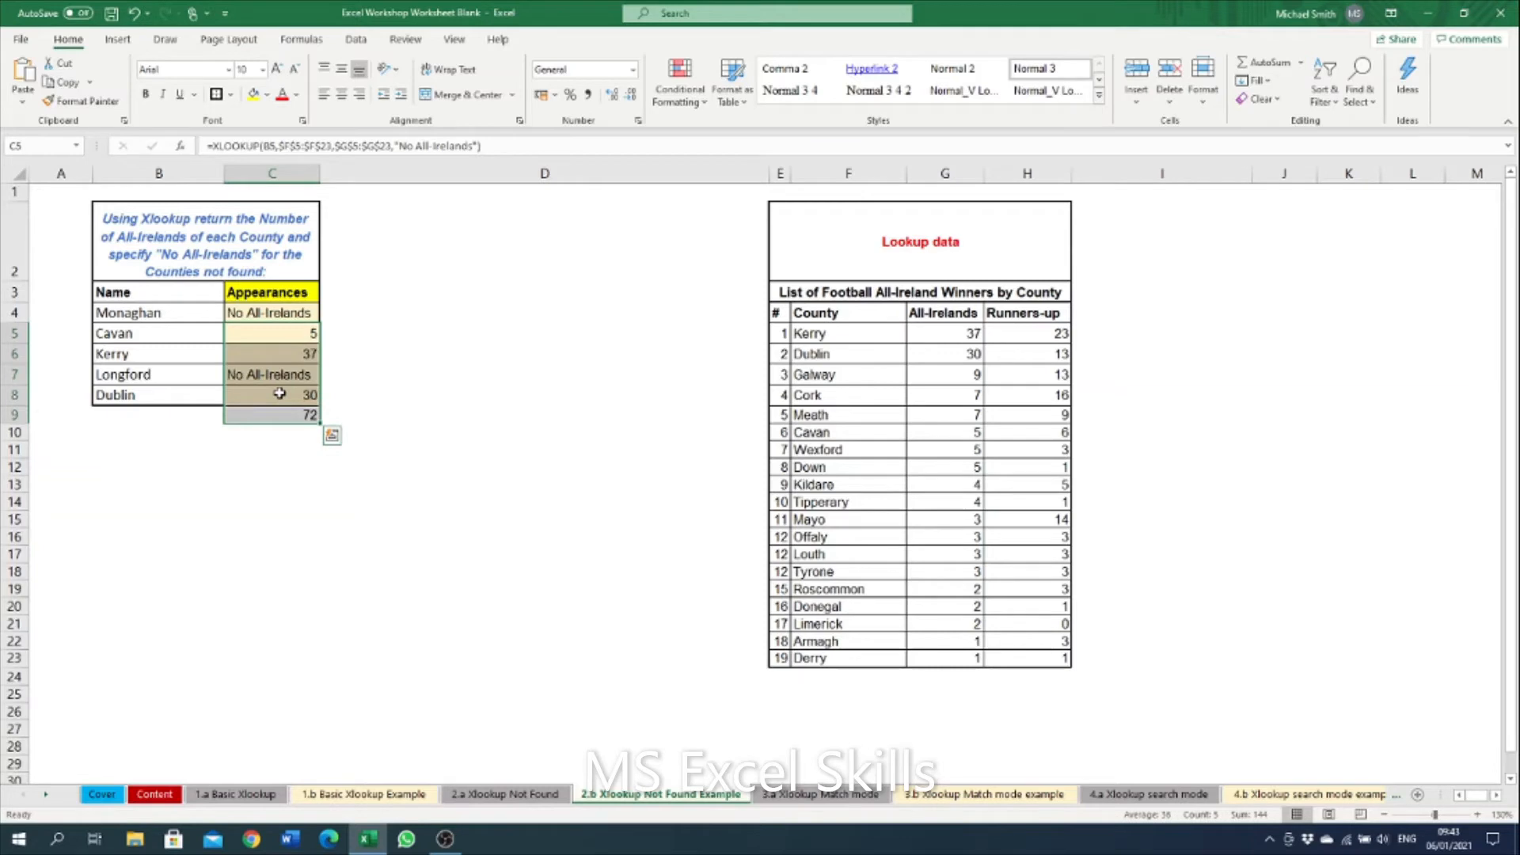
key("Down")
key("Down")
key("Down")
key("Down")
key("BackSpace")
key("Return")
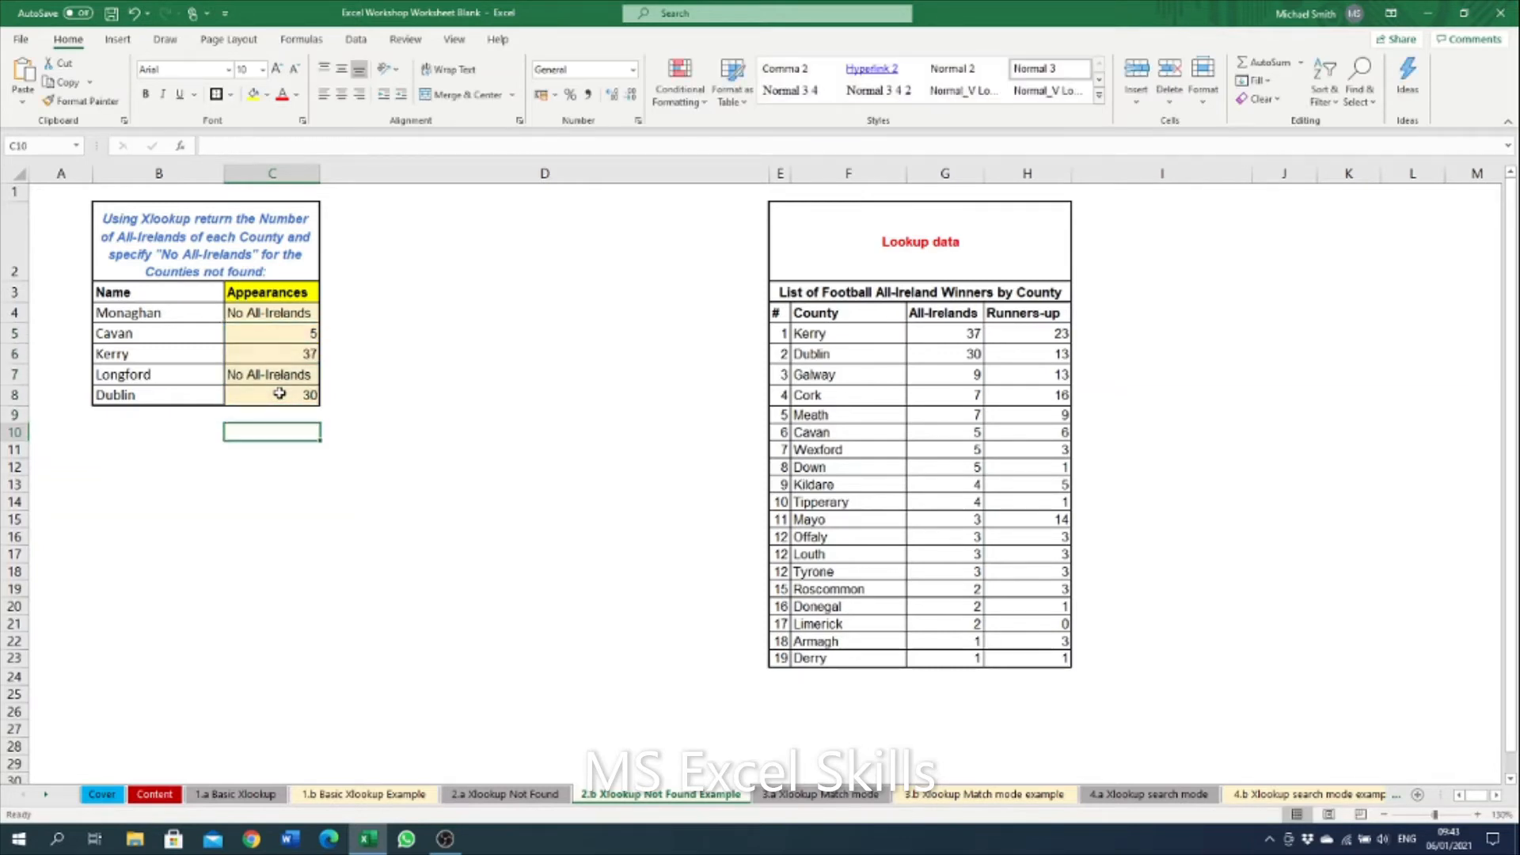
Review the finished XLOOKUP formula in C4 against the task description in B2
key("Up")
key("Up")
key("Up")
key("Up")
key("Up")
key("Up")
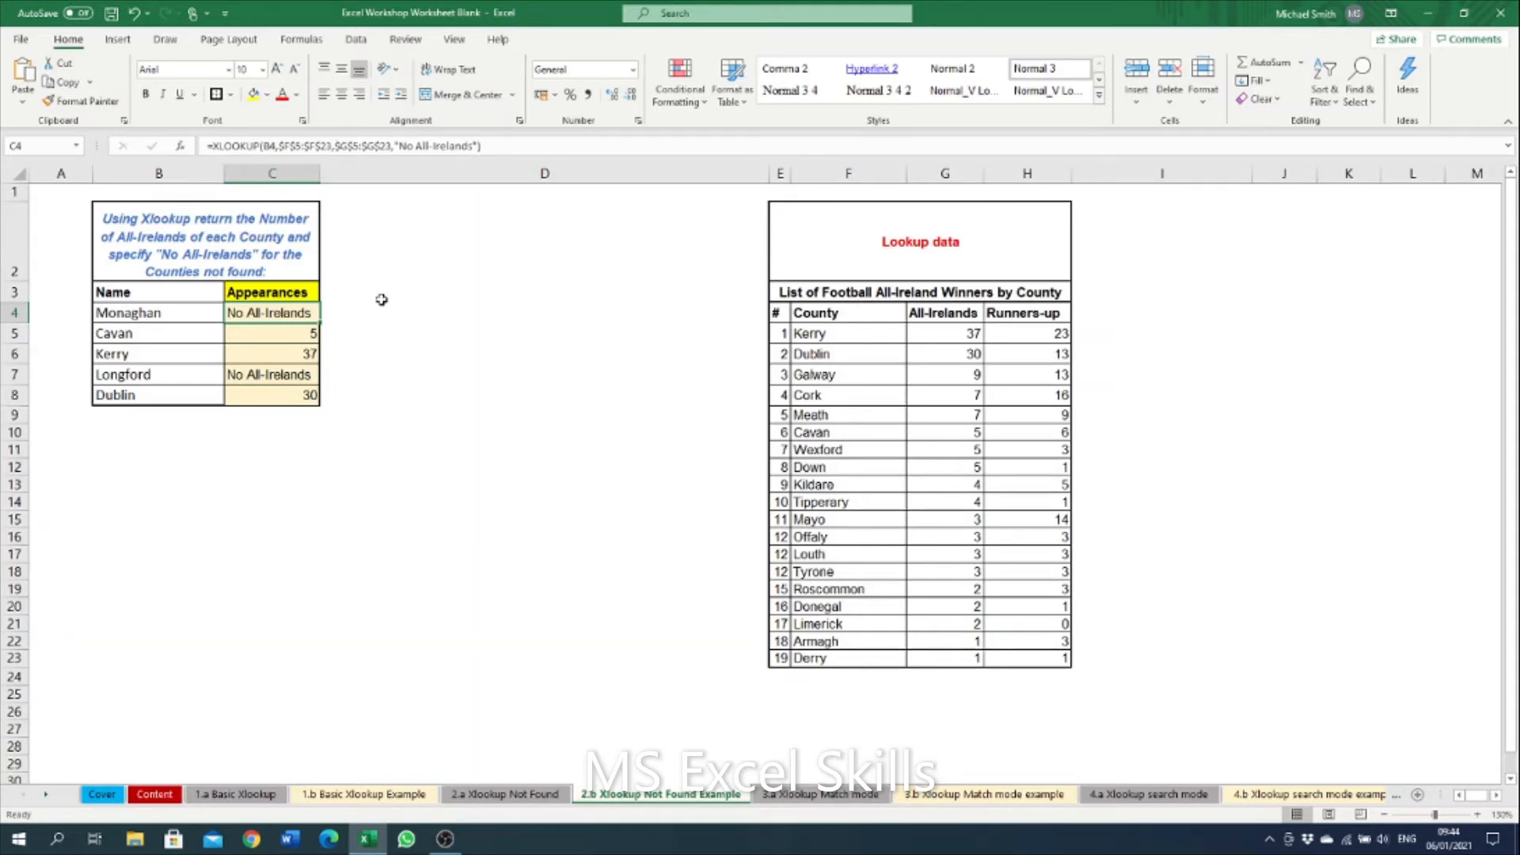
left_click(181, 224)
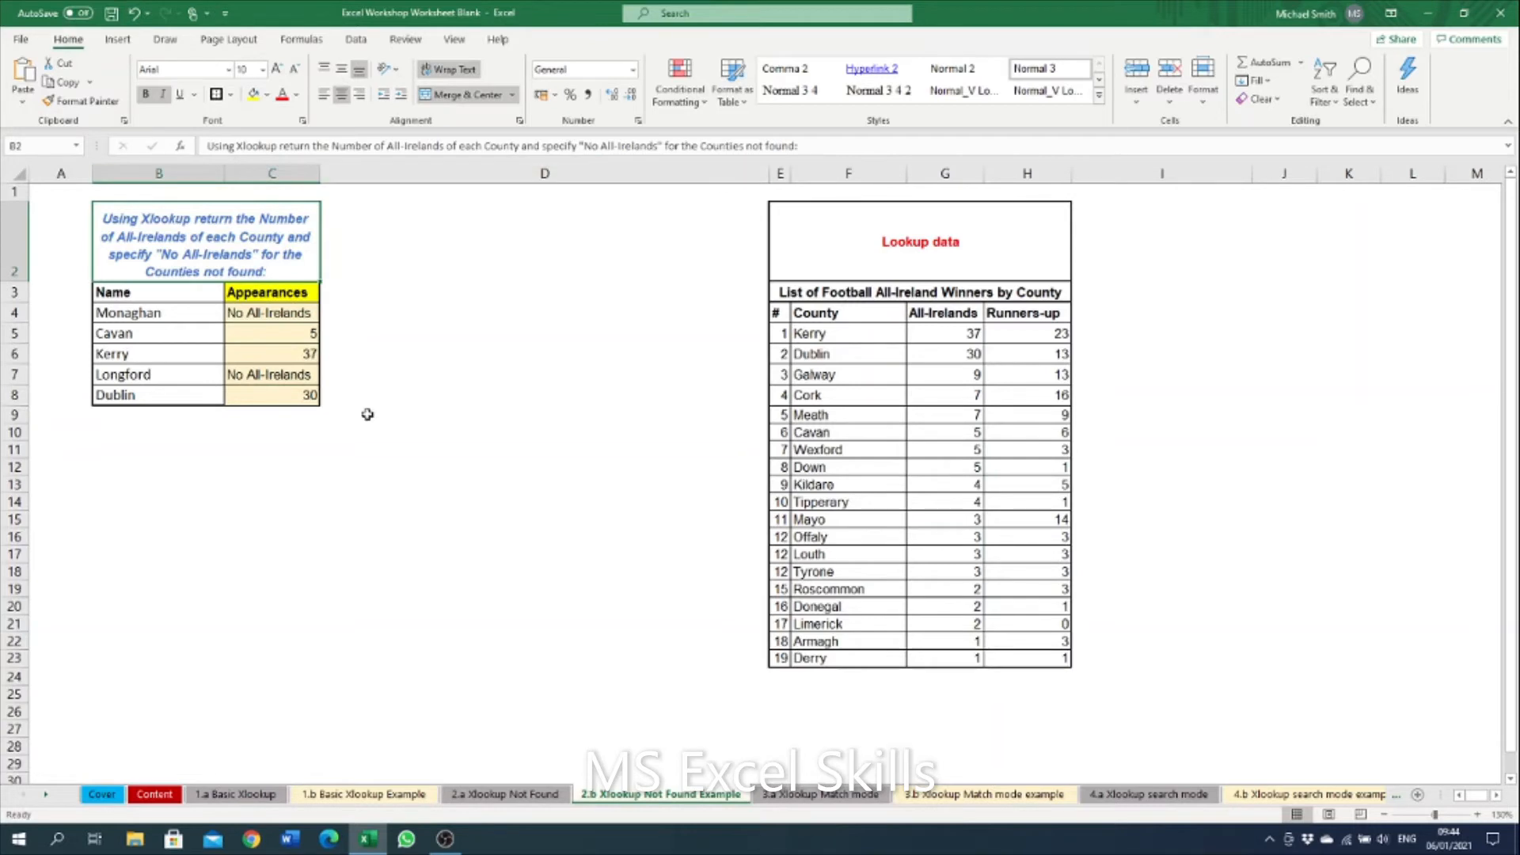
left_click(242, 313)
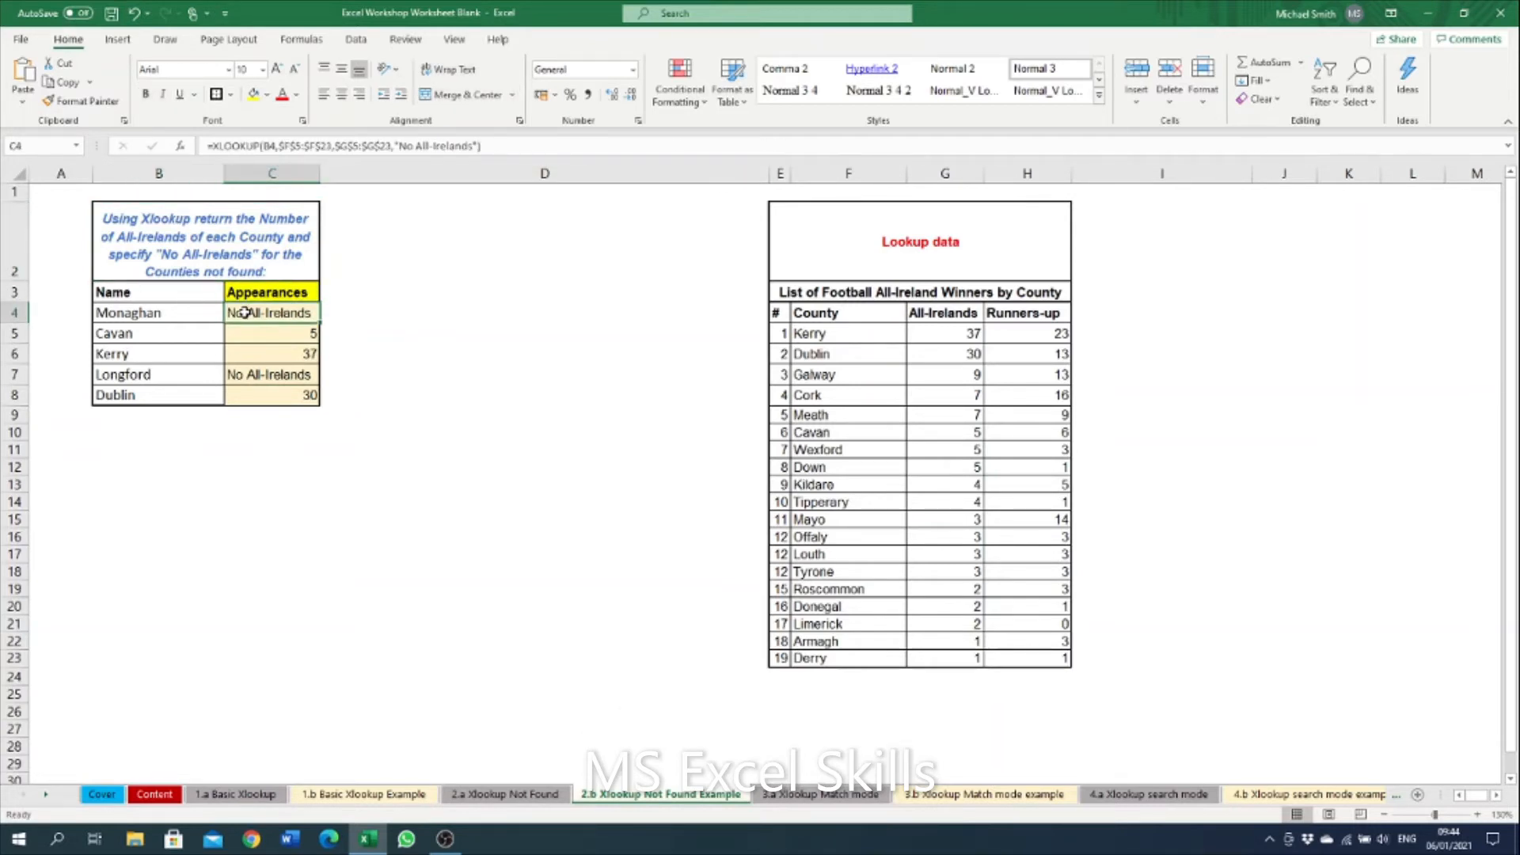
Open the 3.a Xlookup Match mode sheet and read the match_mode options described in row 9
left_click(800, 795)
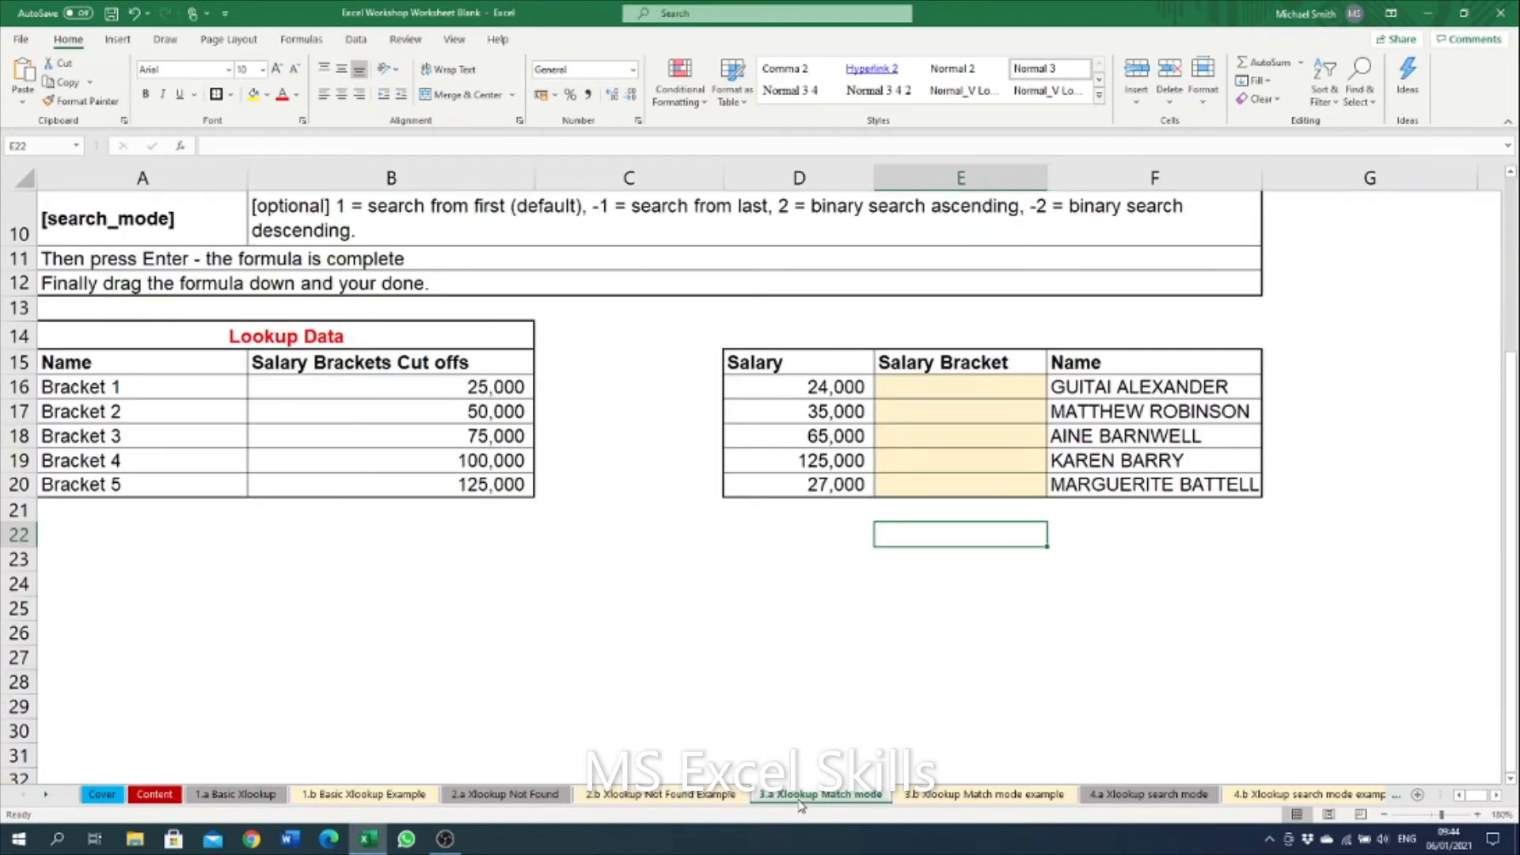
scroll(782, 775, "up", 3)
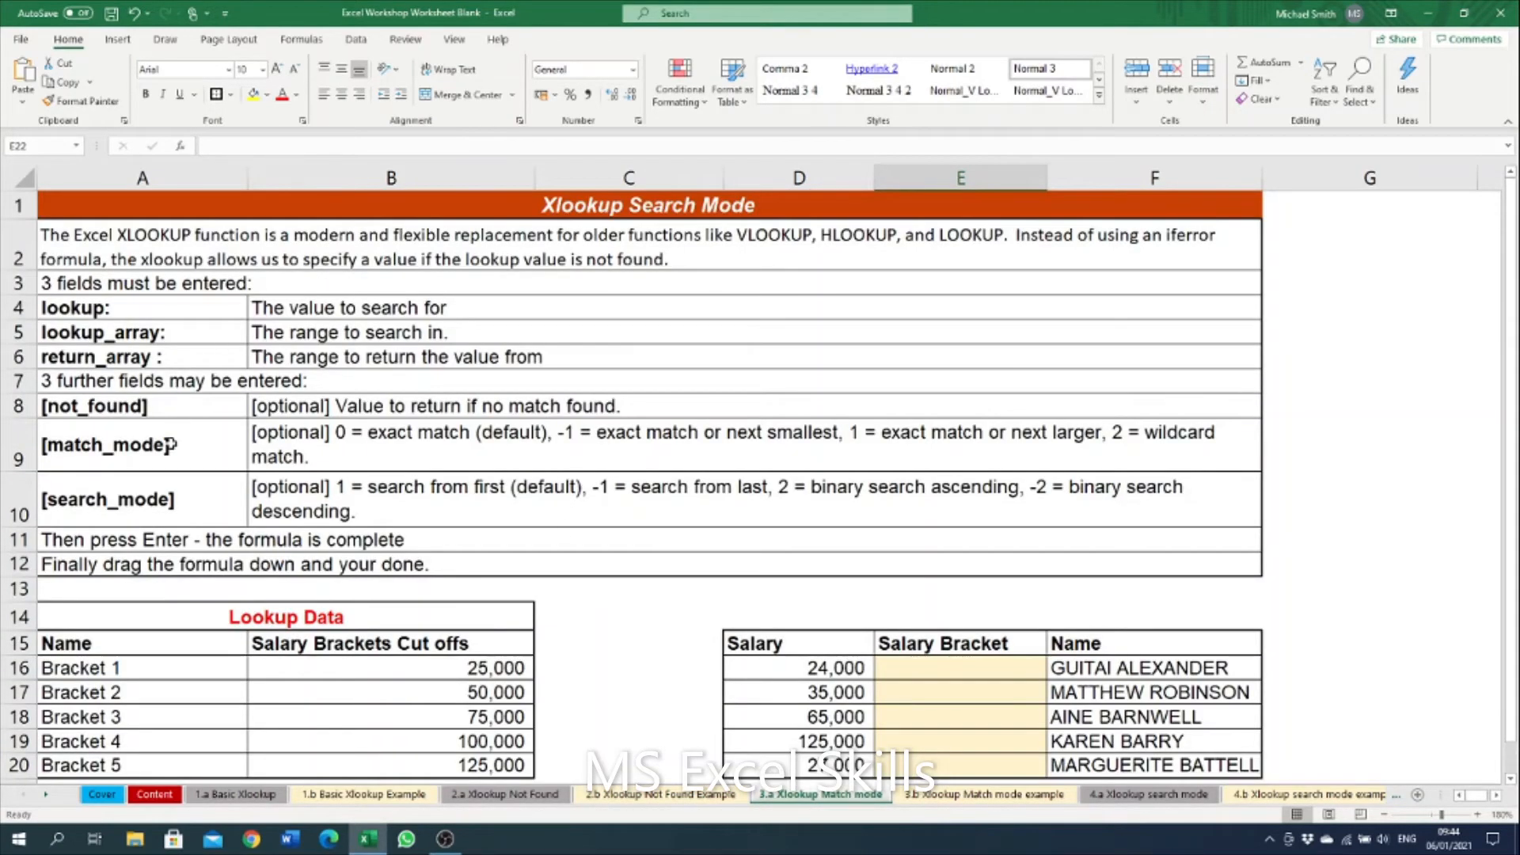
left_click(388, 449)
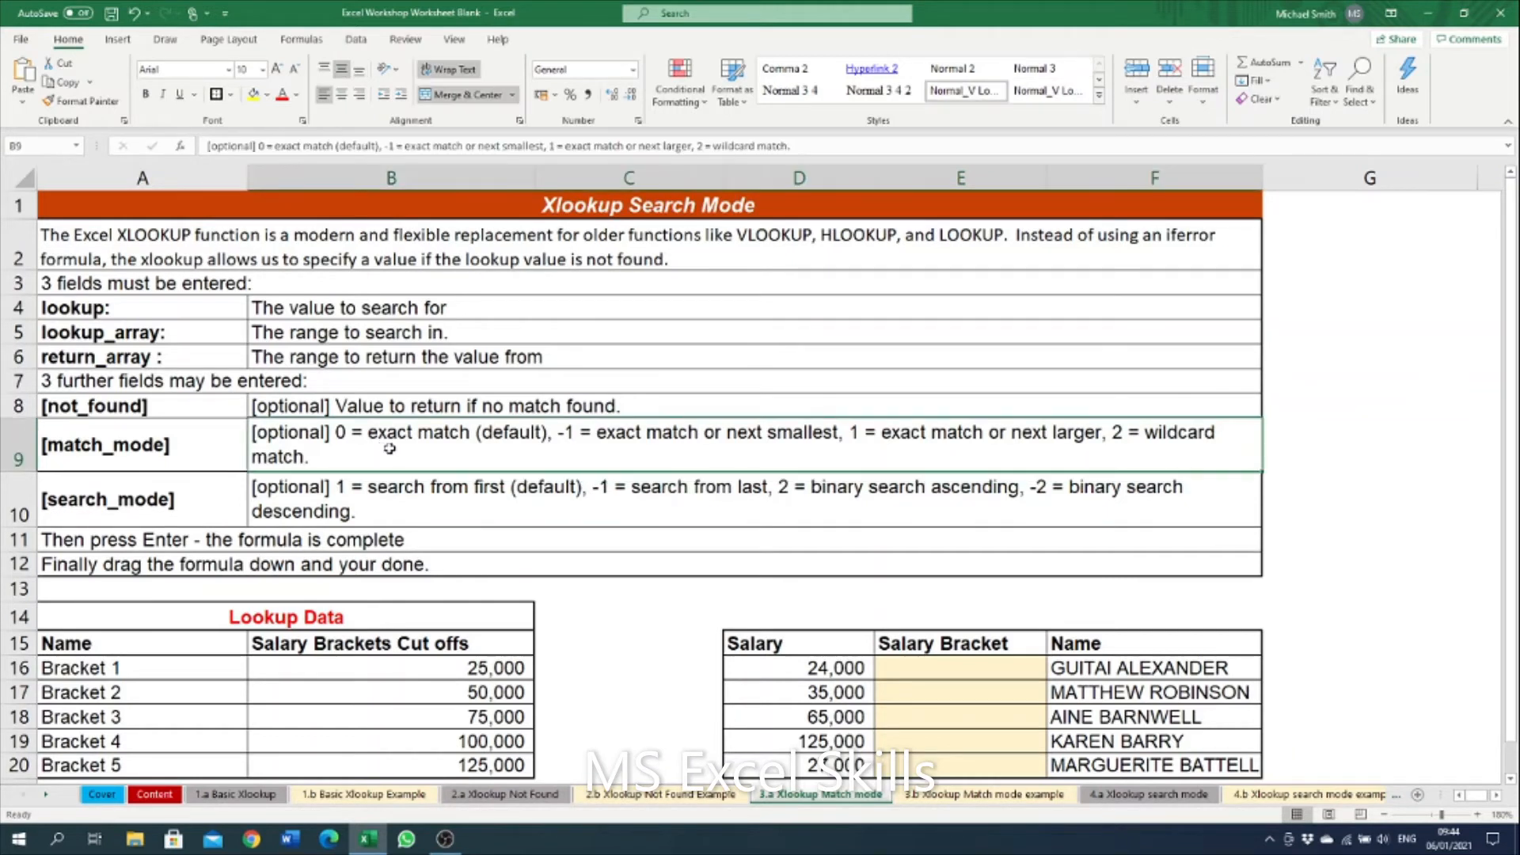
left_click(169, 437)
left_click(390, 463)
left_click(143, 437)
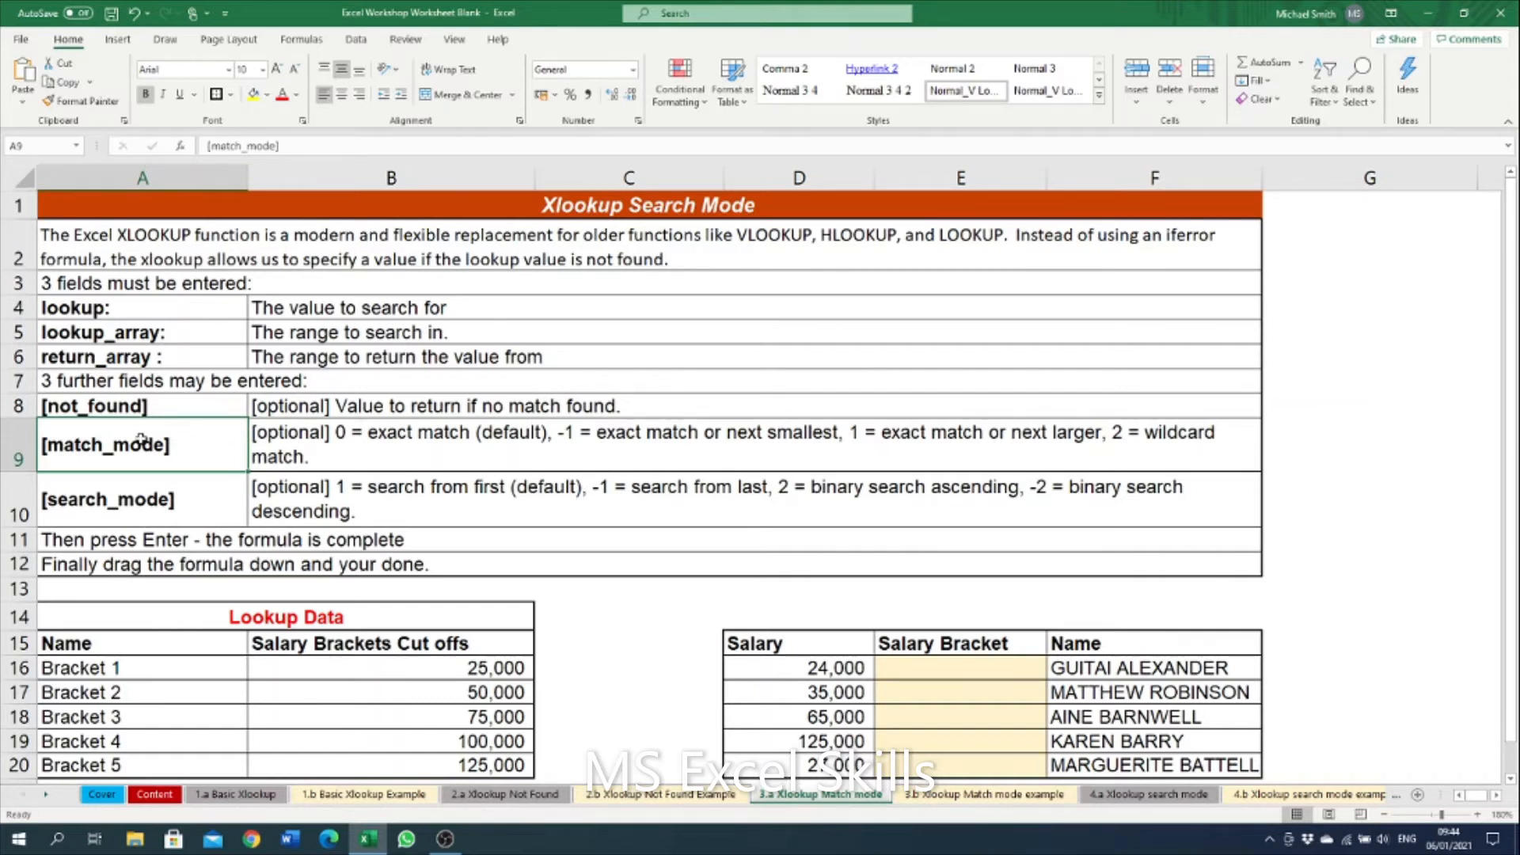
left_click(321, 450)
left_click(242, 436)
left_click(612, 451)
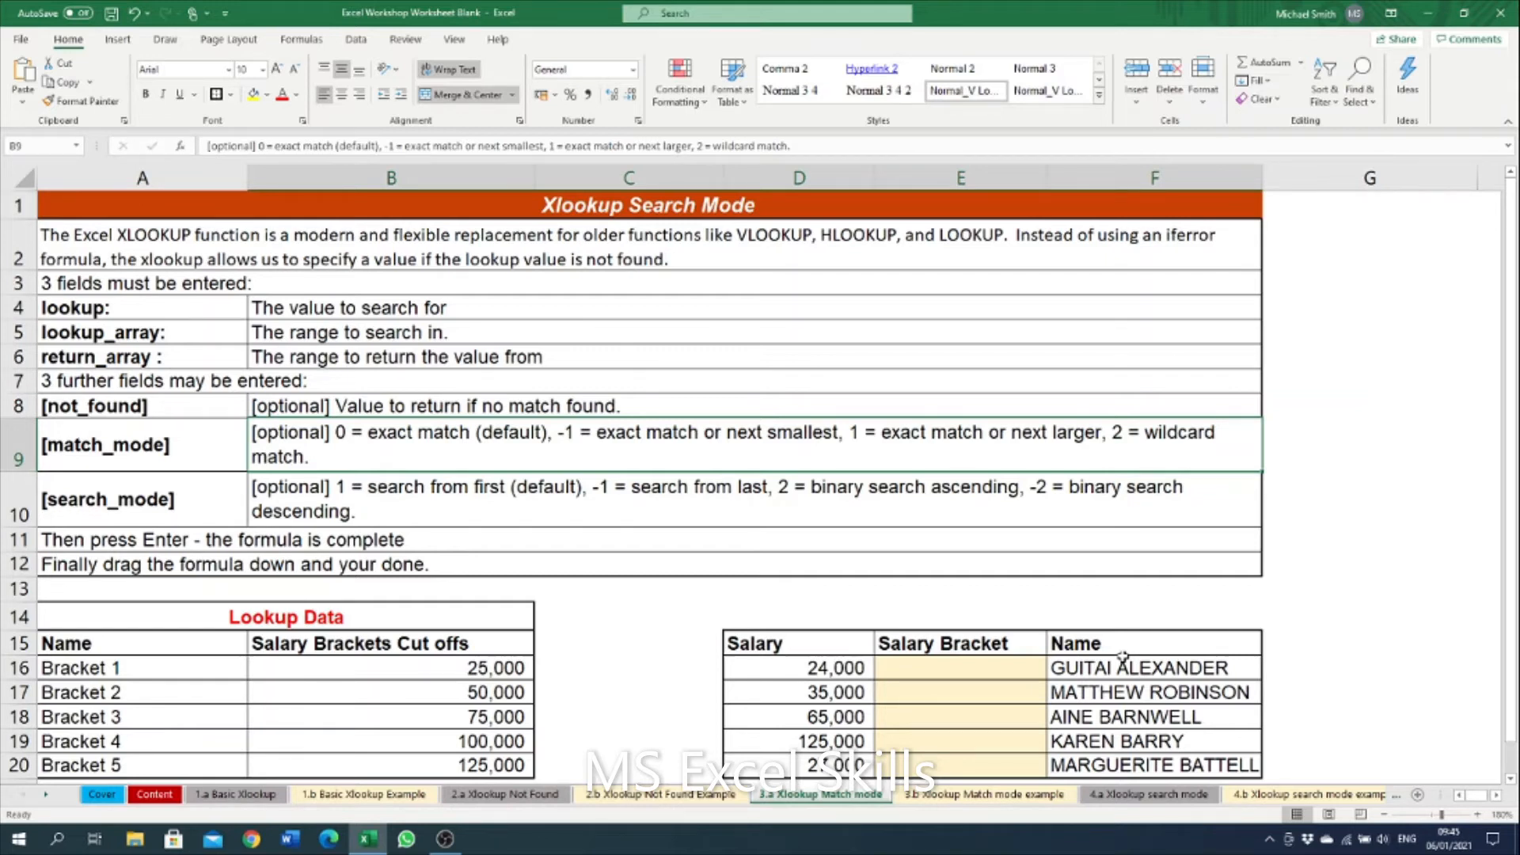
Examine the salary bracket cut-offs in B16:B20 against the salaries and the empty Salary Bracket column
left_click(479, 586)
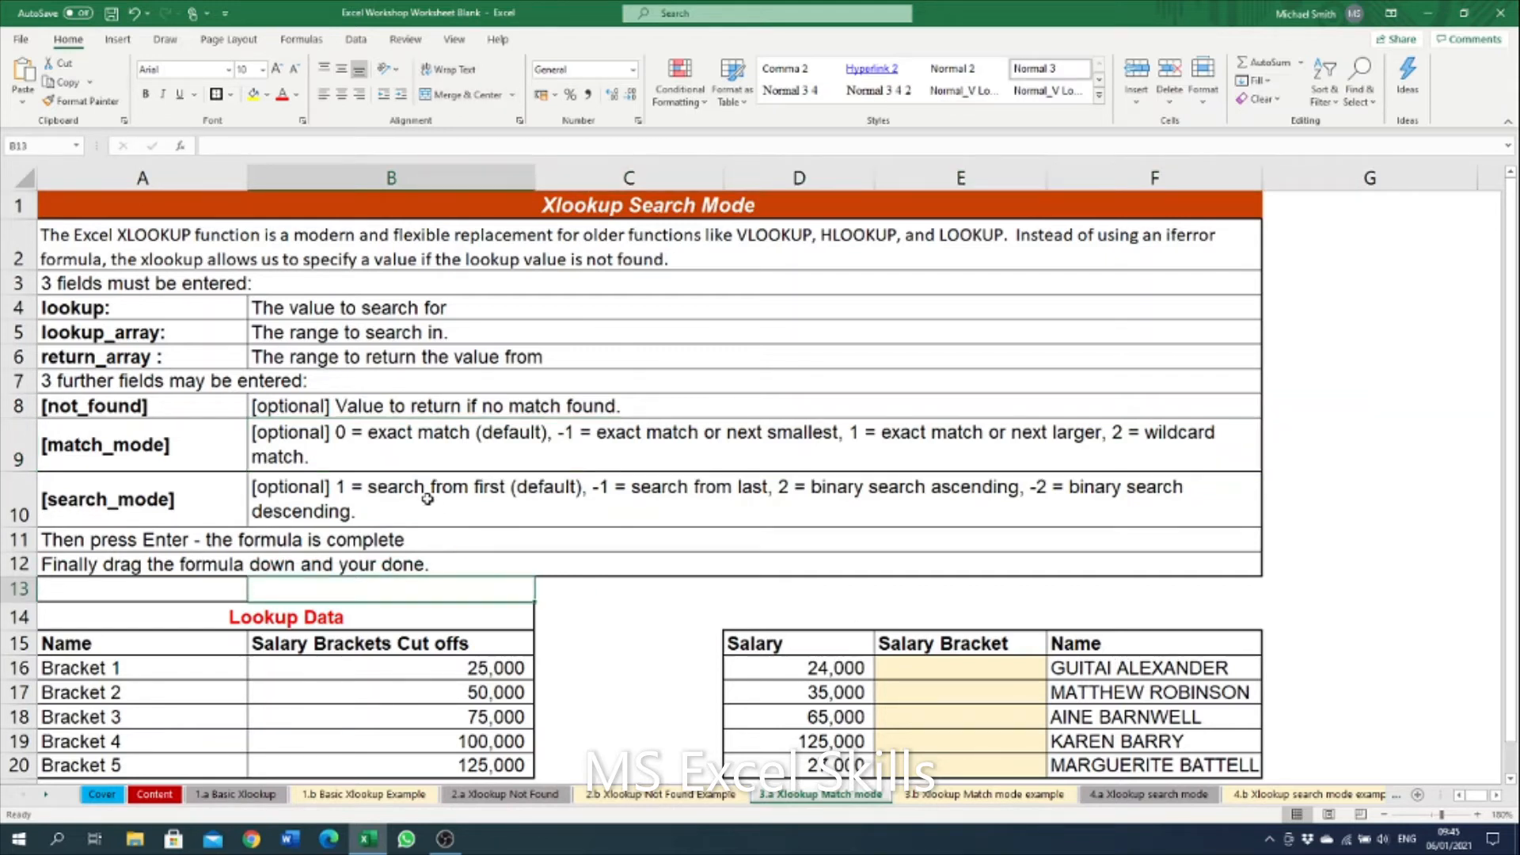
scroll(428, 499, "down", 2)
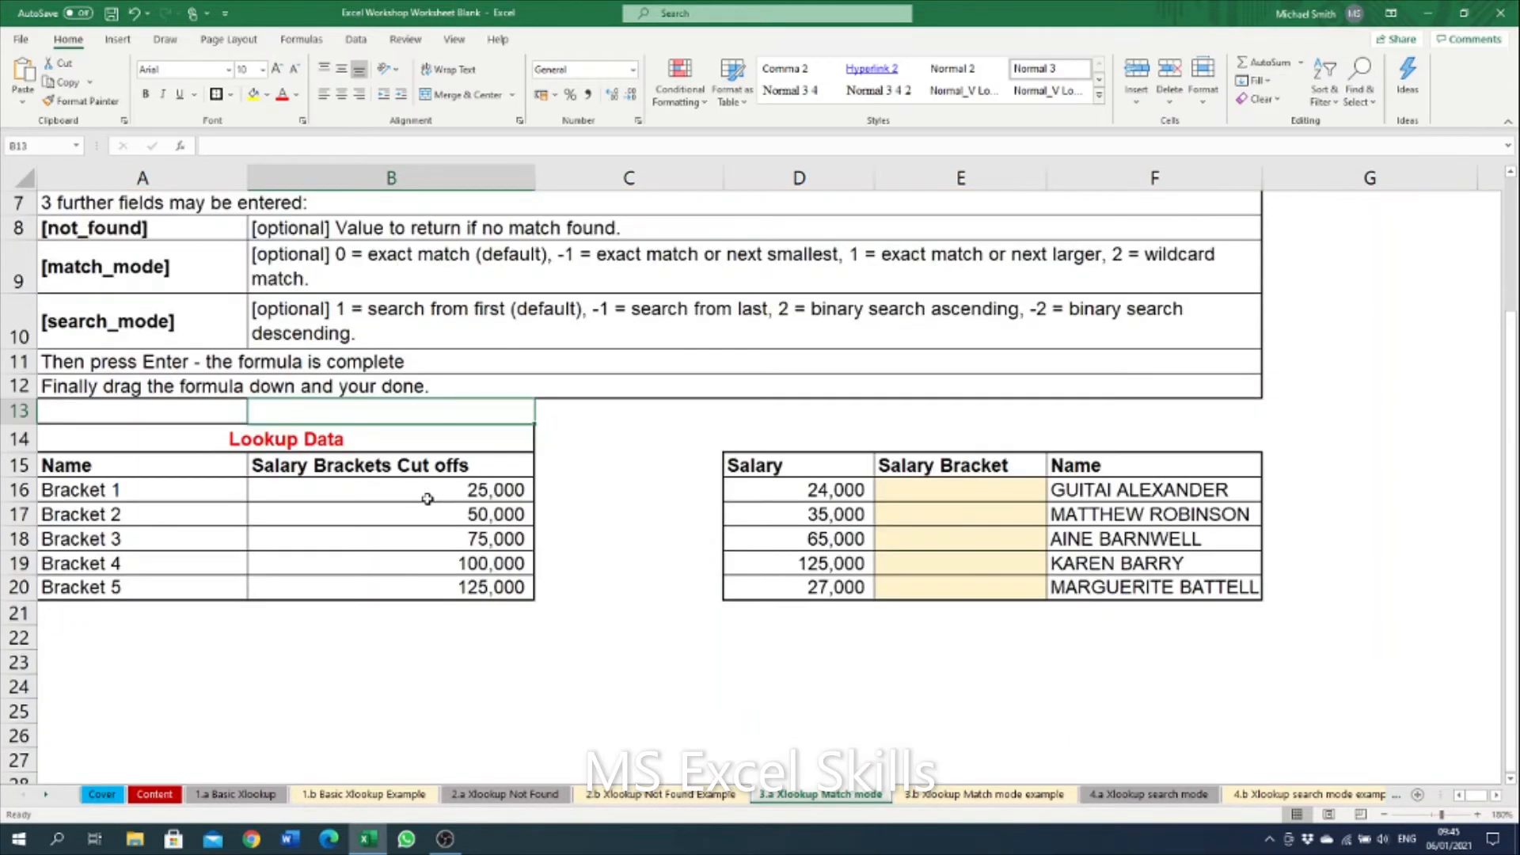
scroll(427, 499, "up", 2)
scroll(428, 498, "down", 2)
left_click(1037, 492)
left_click(320, 495)
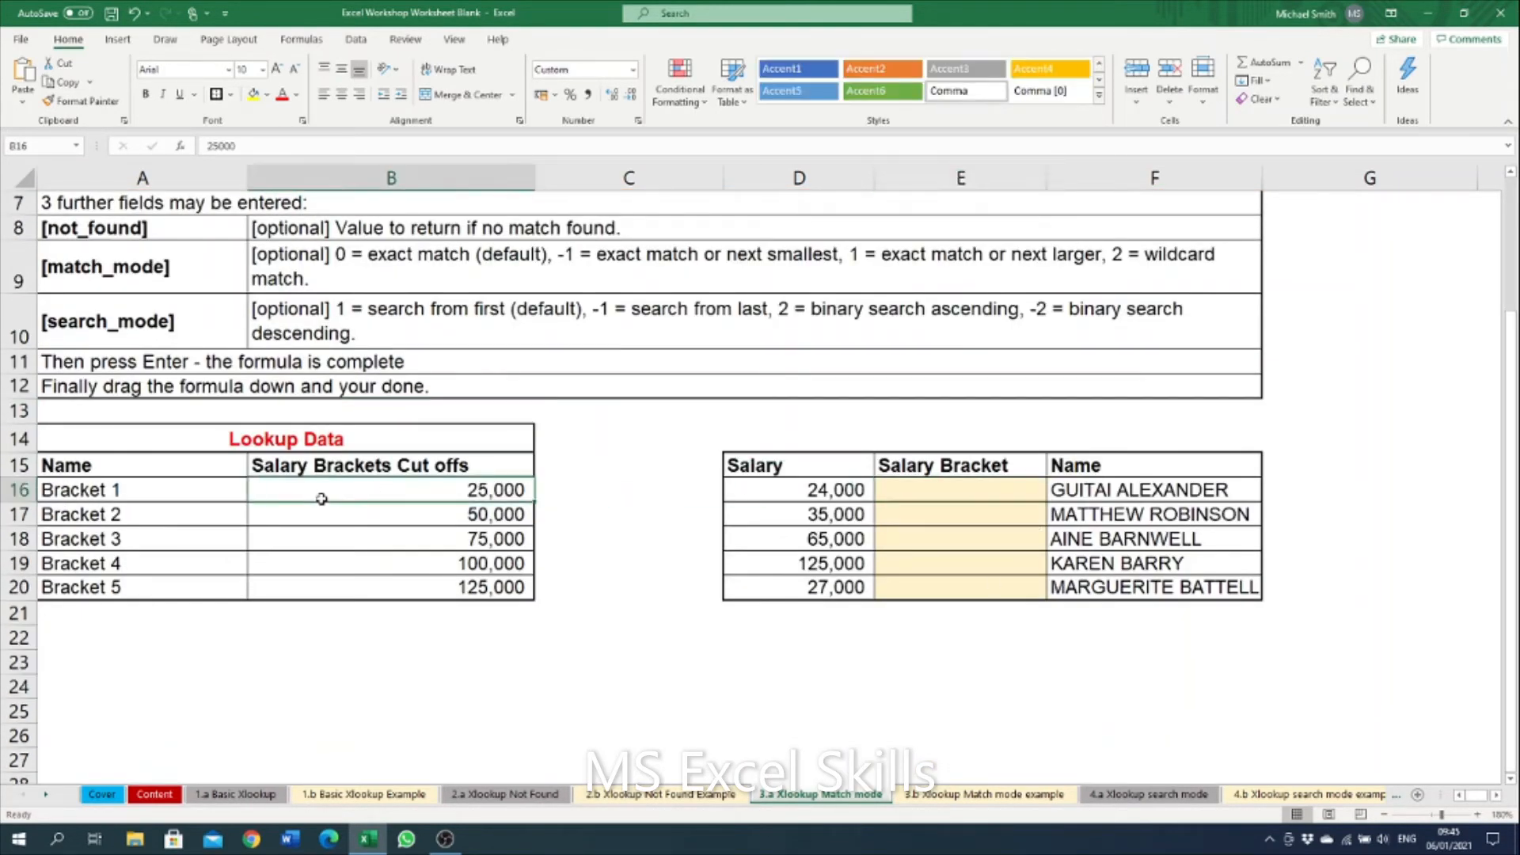
left_click(938, 486)
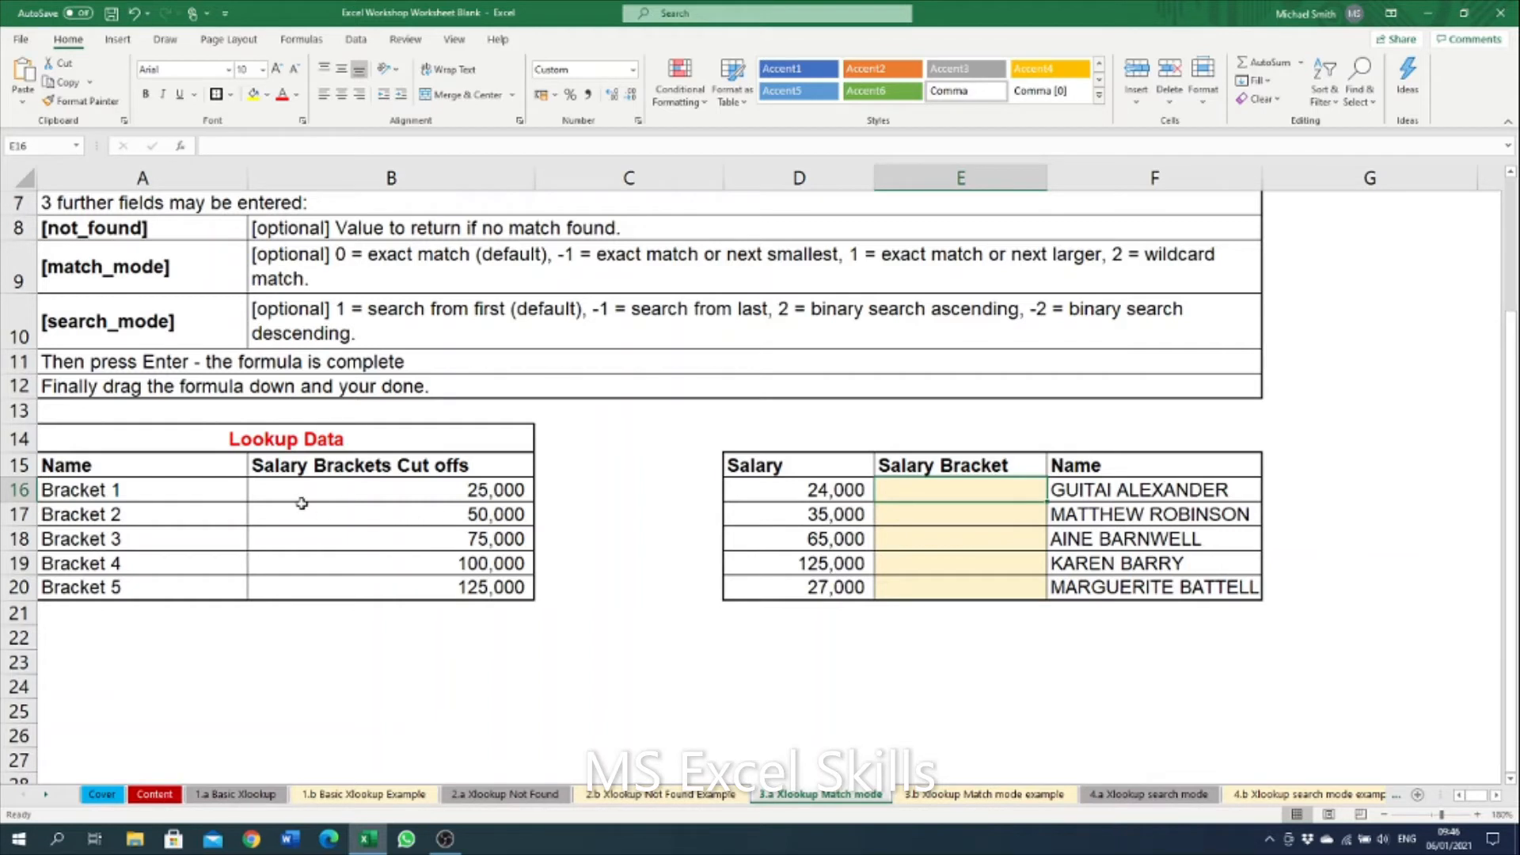
left_click(331, 494)
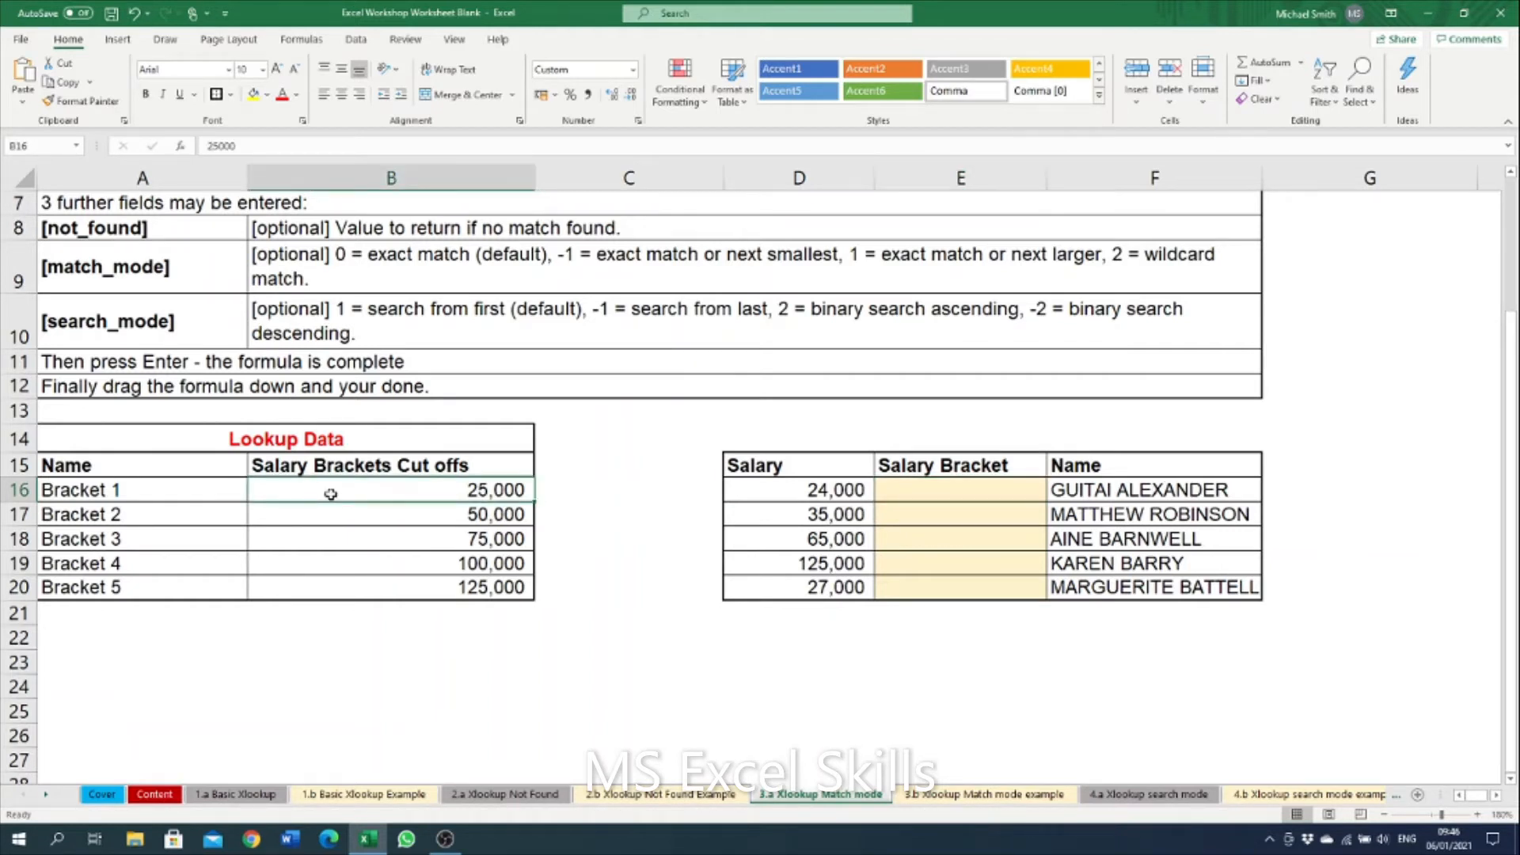
left_click(381, 514)
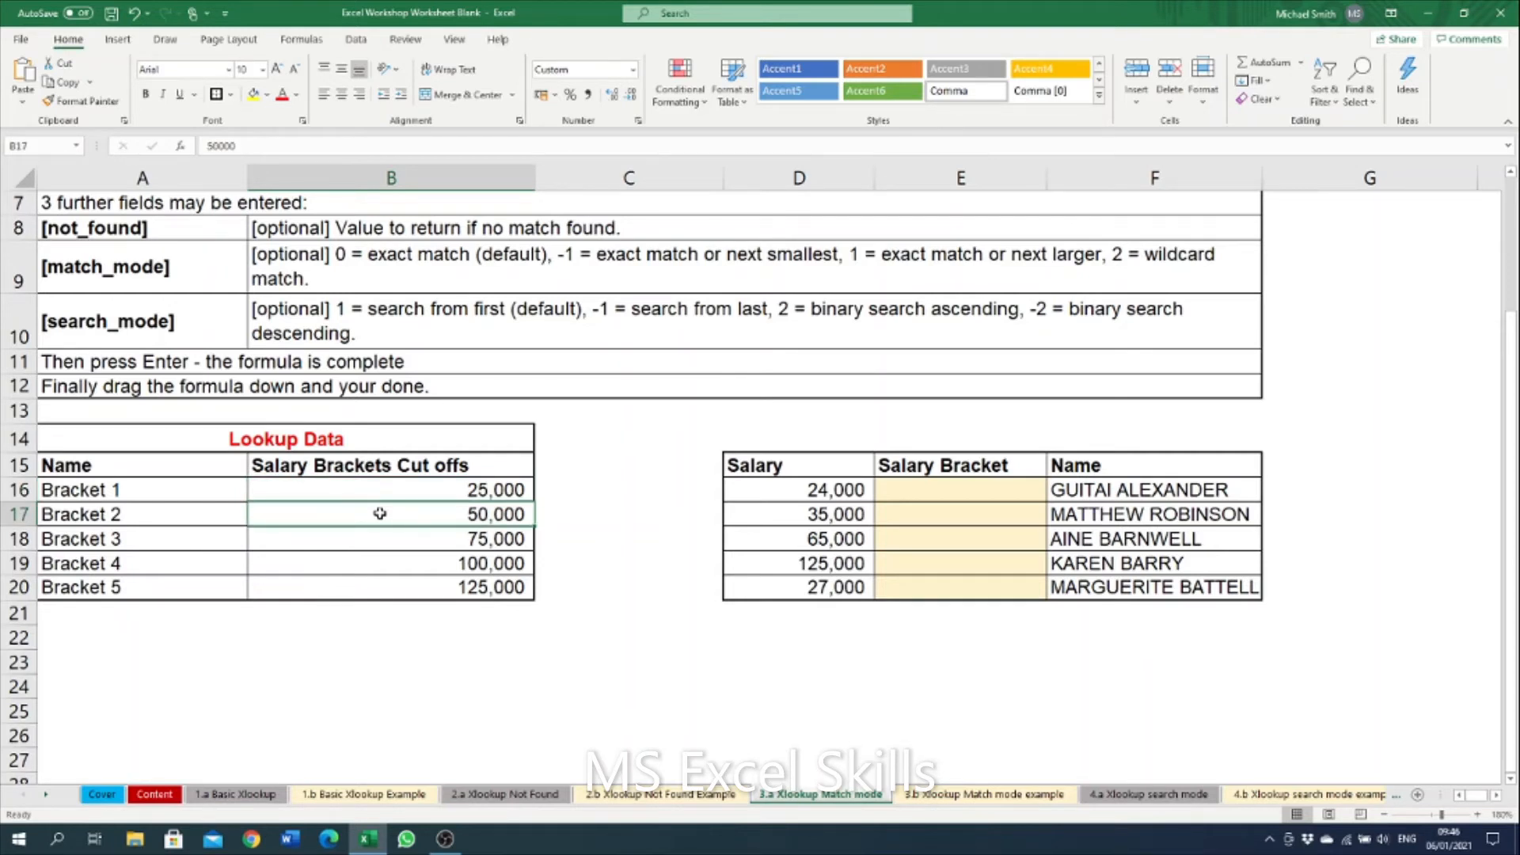
left_click(974, 493)
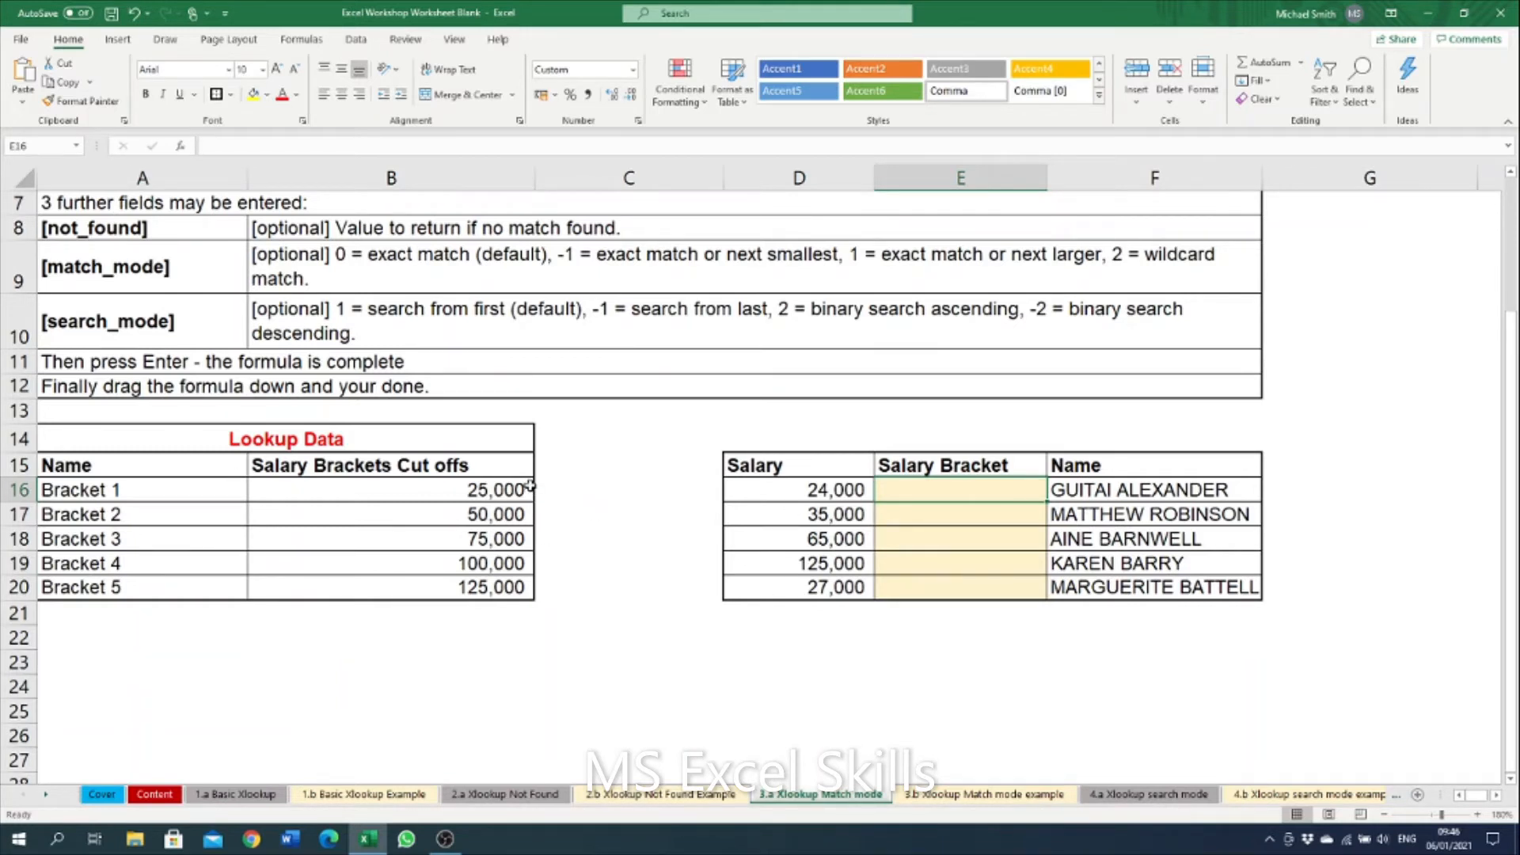
left_click(424, 507)
key("ctrl+shift+Down")
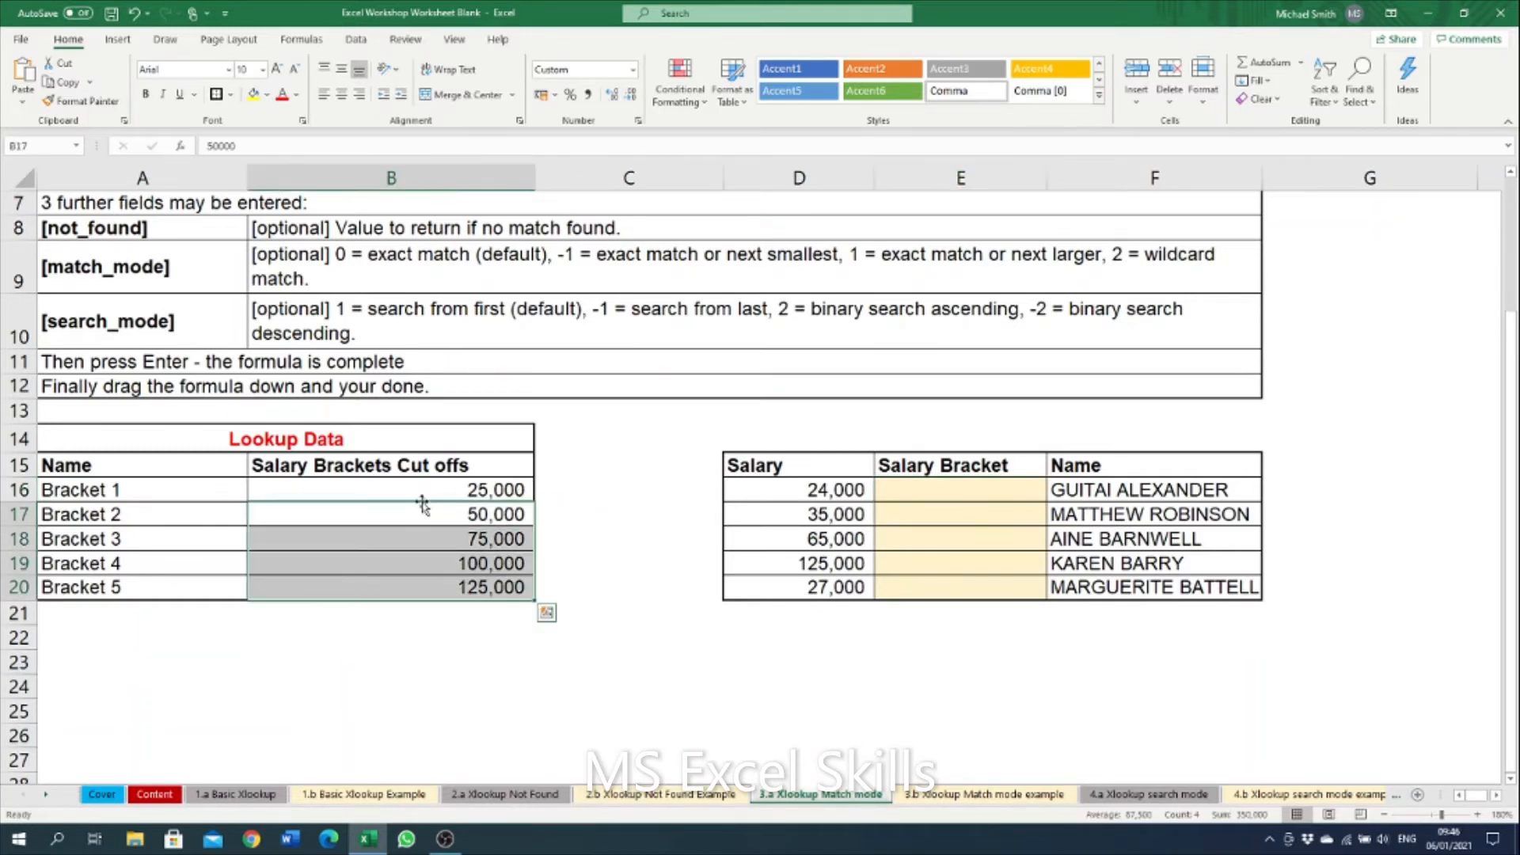
left_click(424, 492)
Start an XLOOKUP formula in E16 with the salary in D16 as the lookup value
left_click(979, 485)
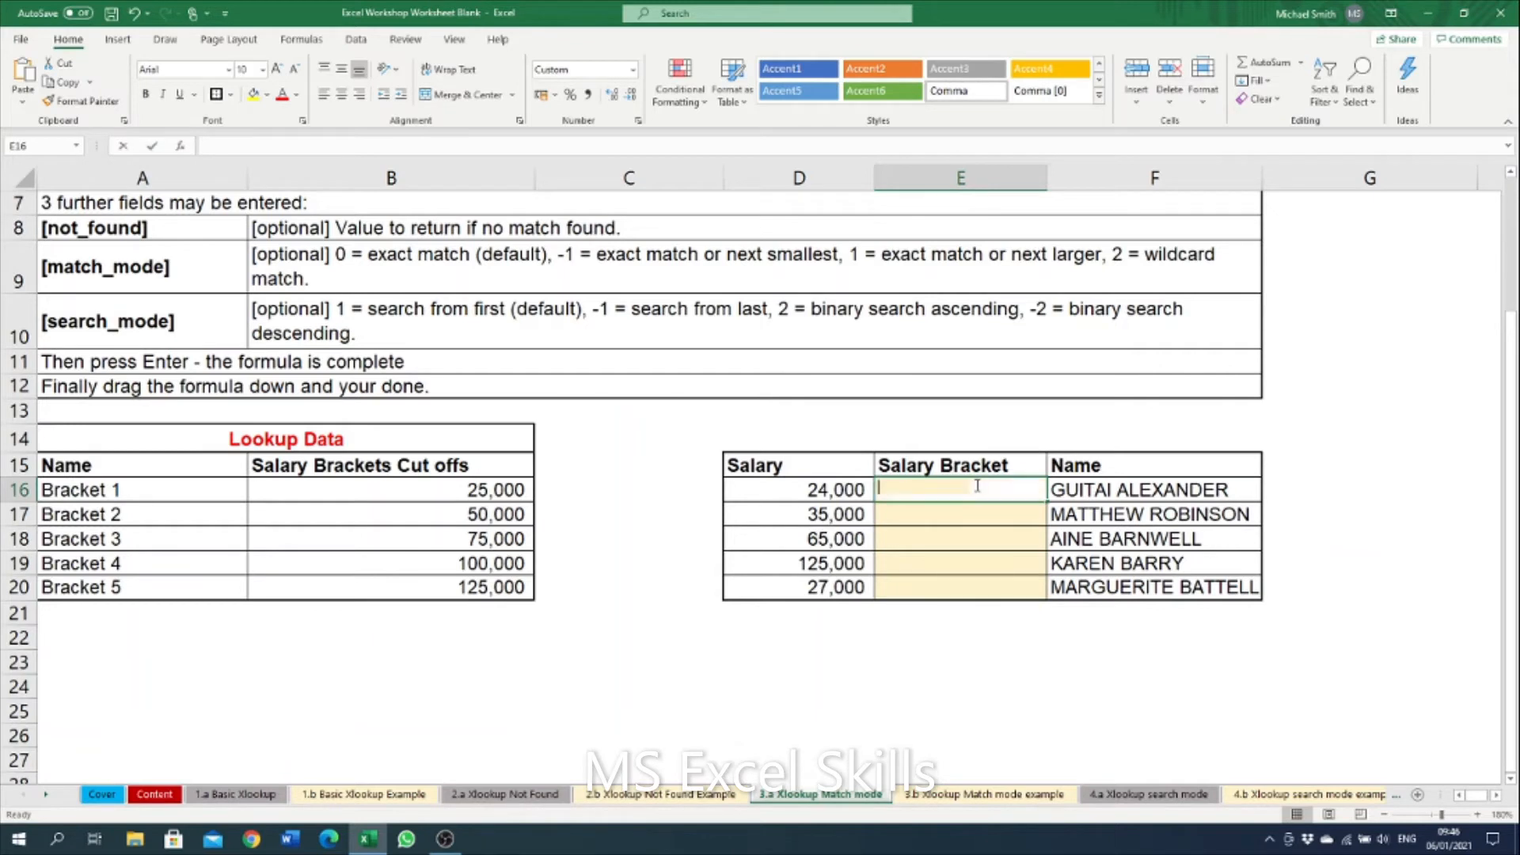
type("=x")
key("BackSpace")
type("x")
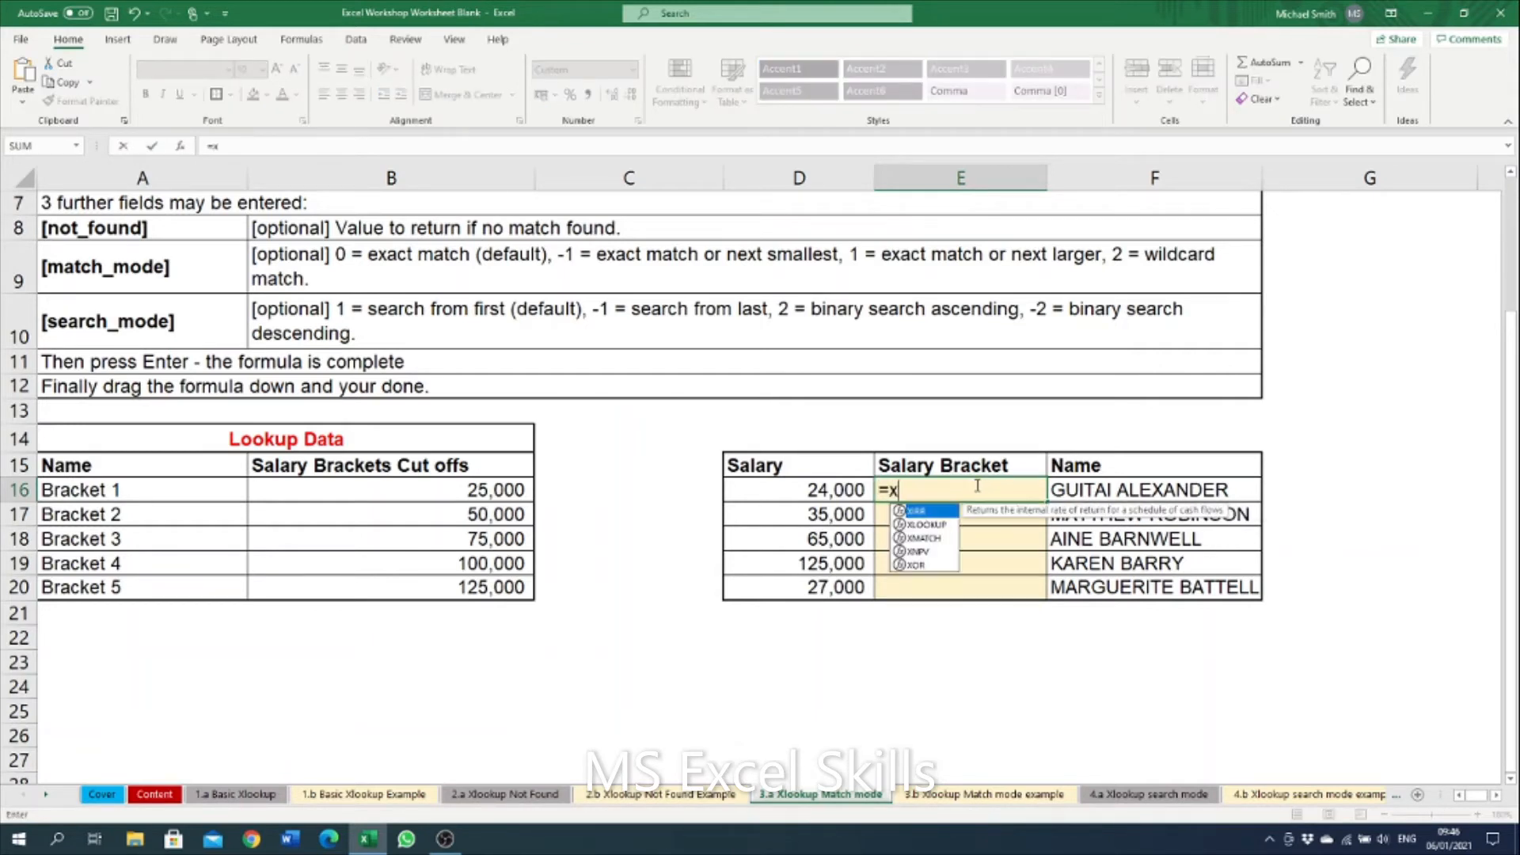
type("l")
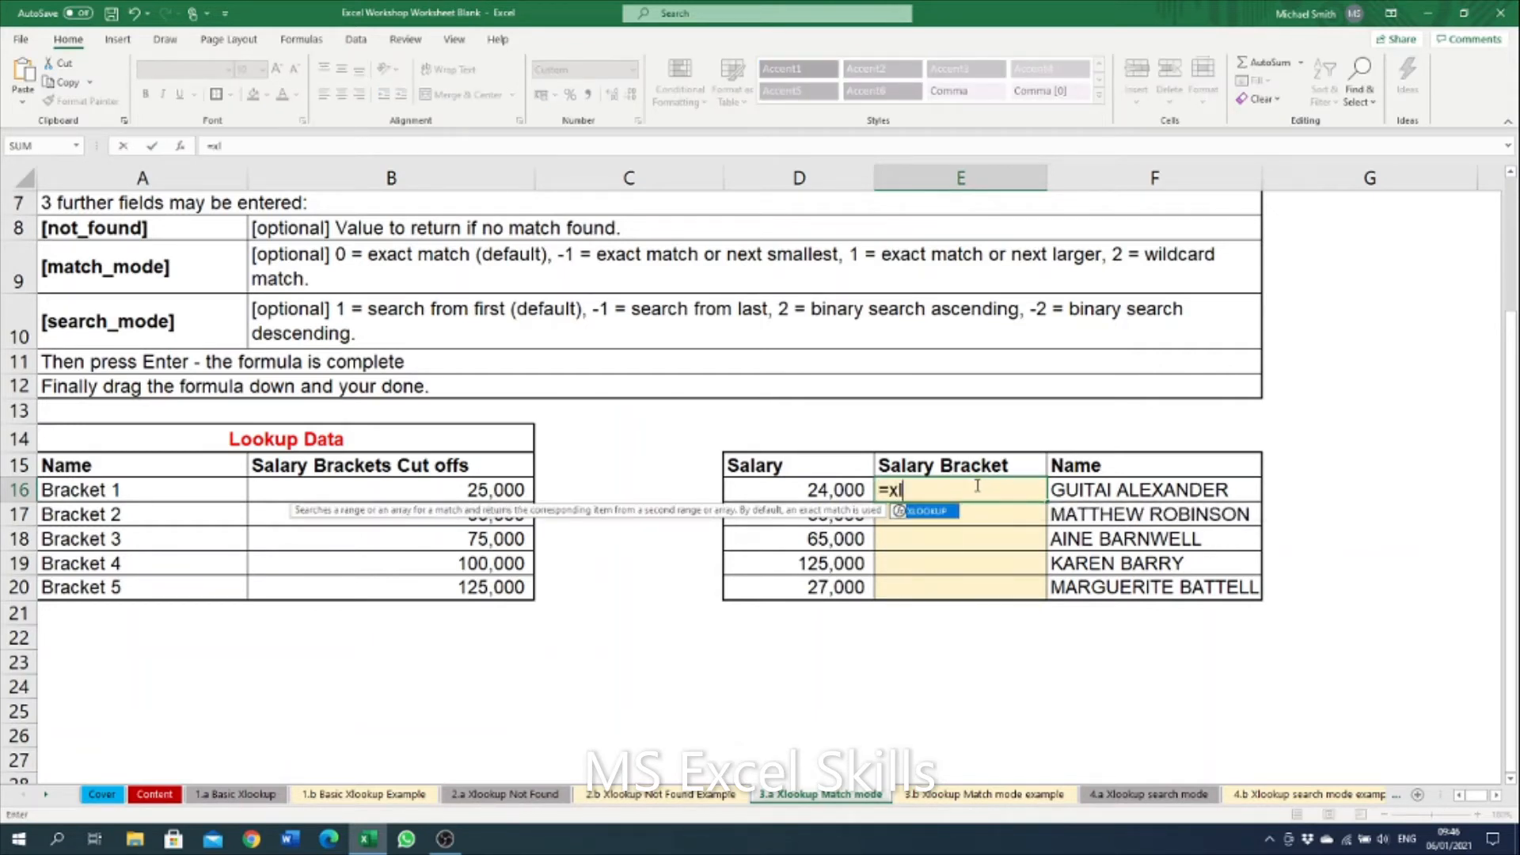
double_click(933, 517)
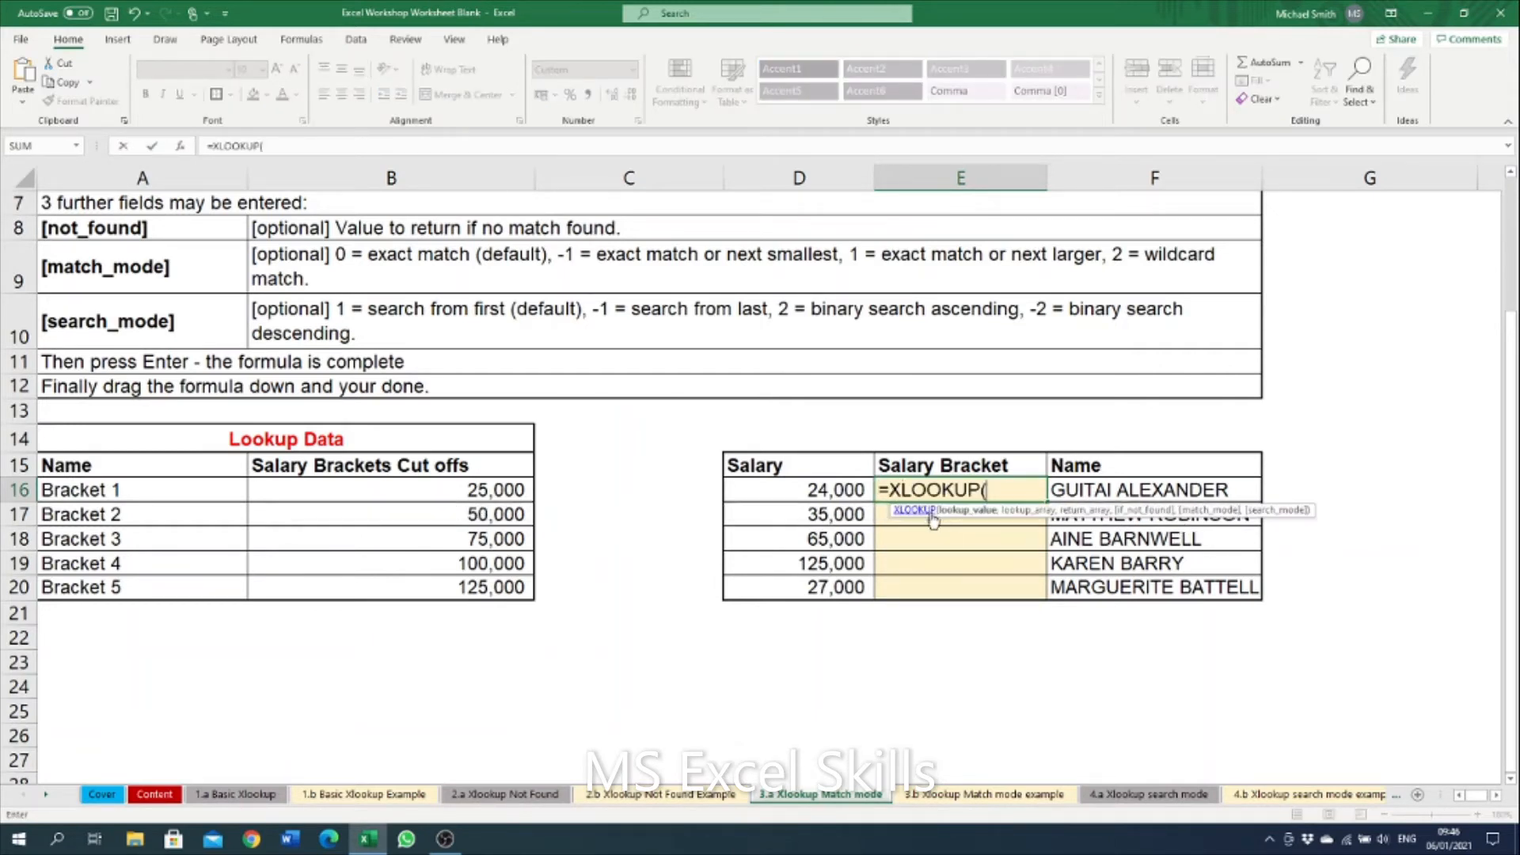
left_click(818, 488)
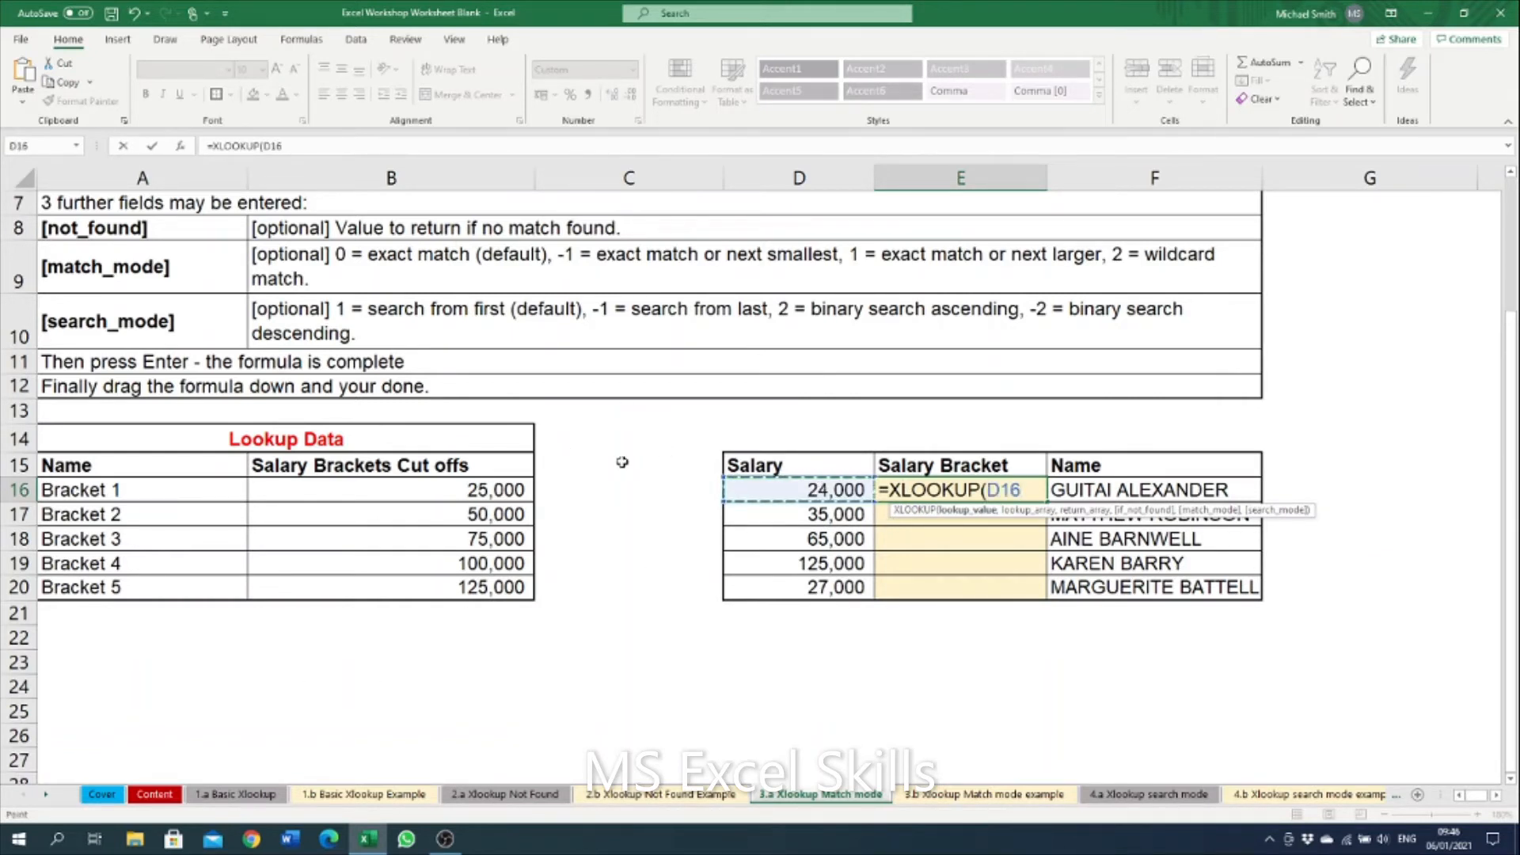
Set the formula's lookup array to the Salary Brackets Cut offs column as the absolute range $B$15:$B$20
type(",")
left_click_drag(388, 472, 397, 584)
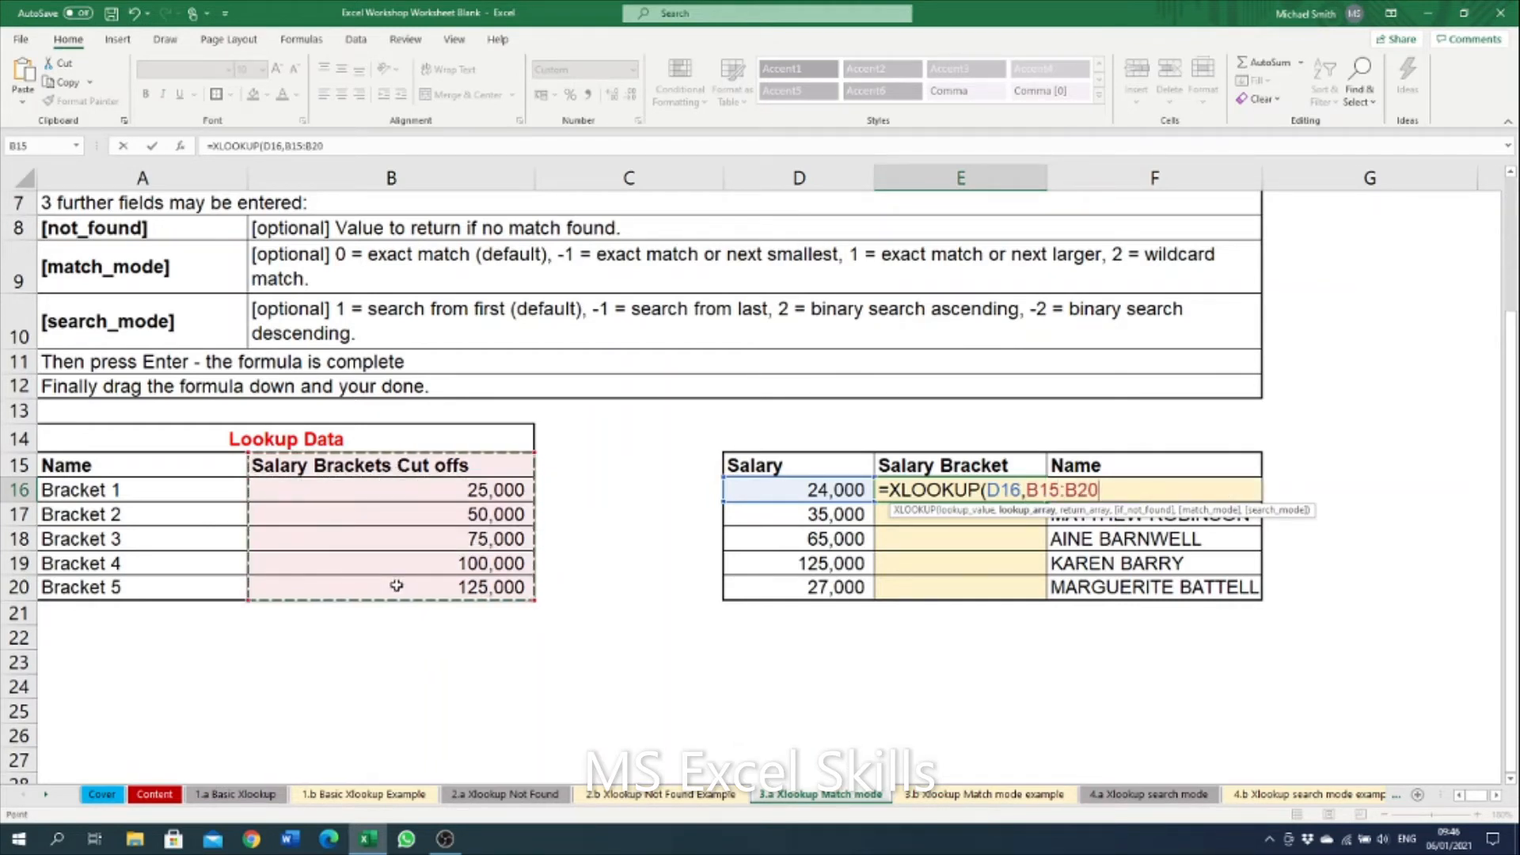
key("F4")
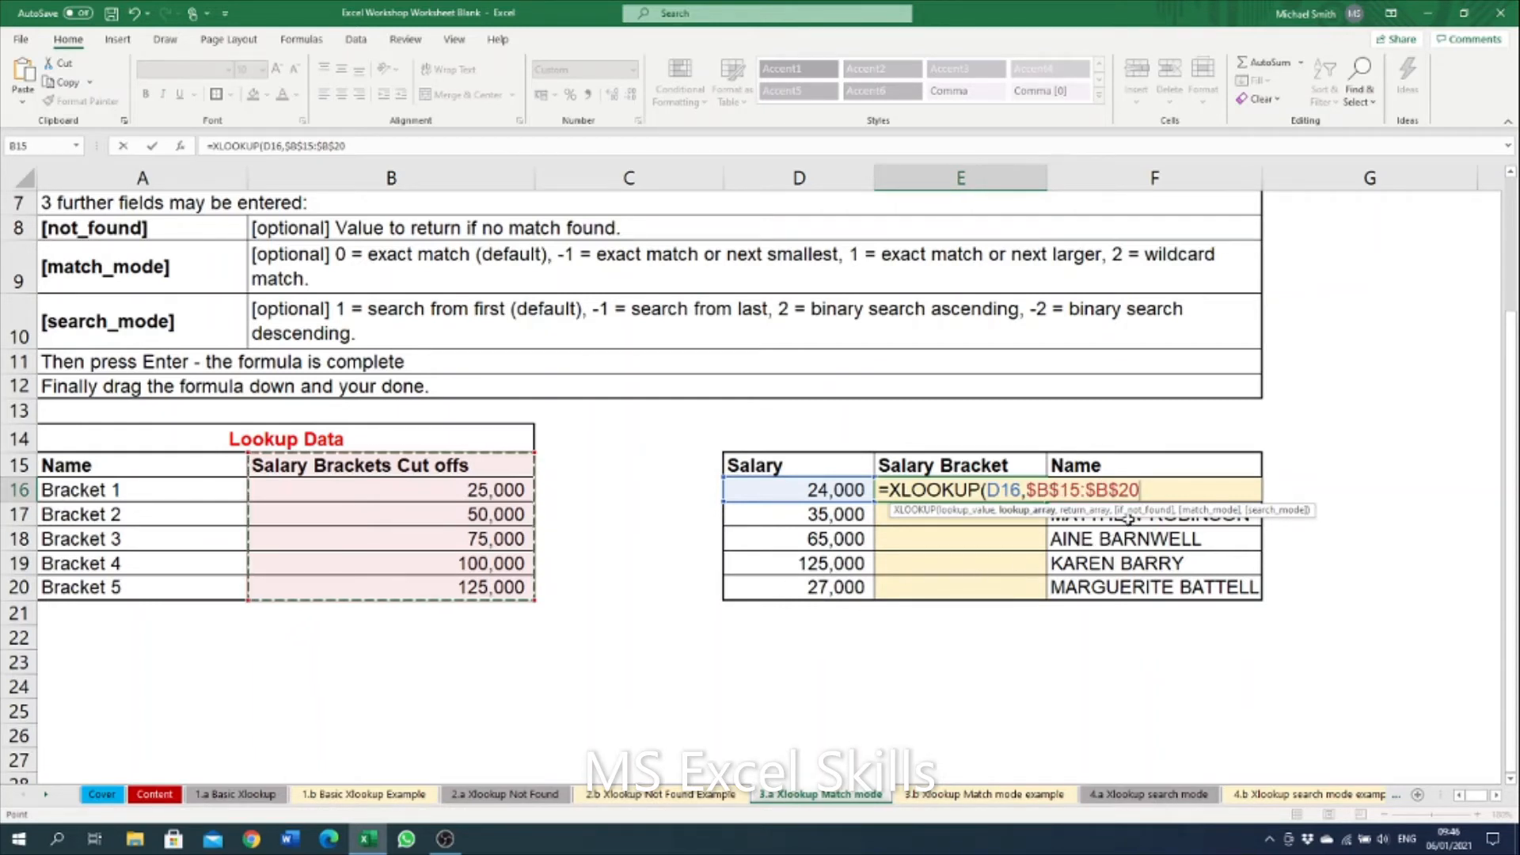
left_click(101, 465)
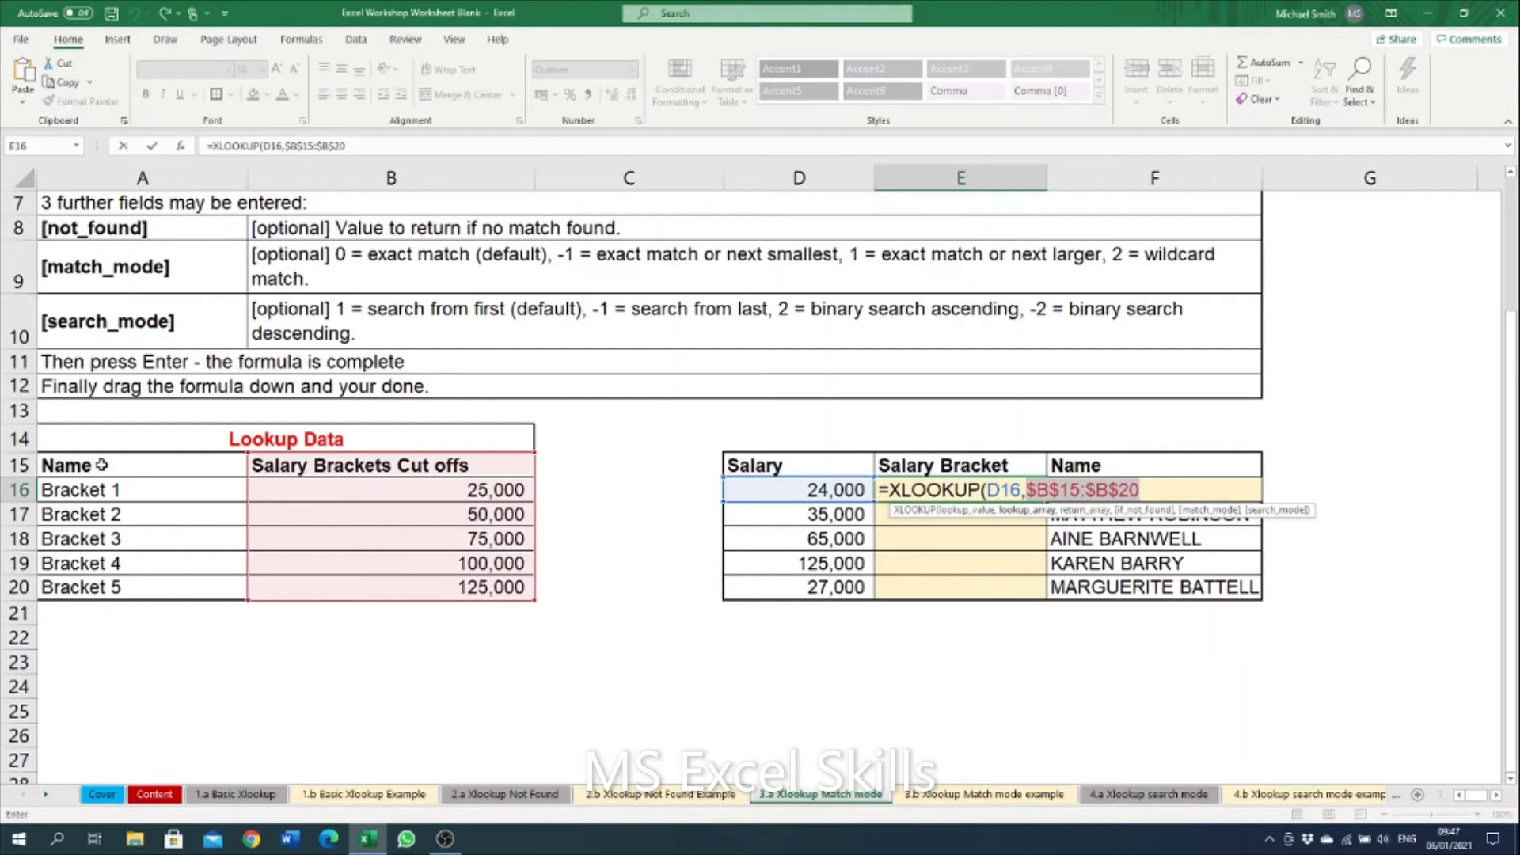
left_click(1188, 494)
Set the return array to the bracket names as the absolute range $A$15:$A$20
type(",")
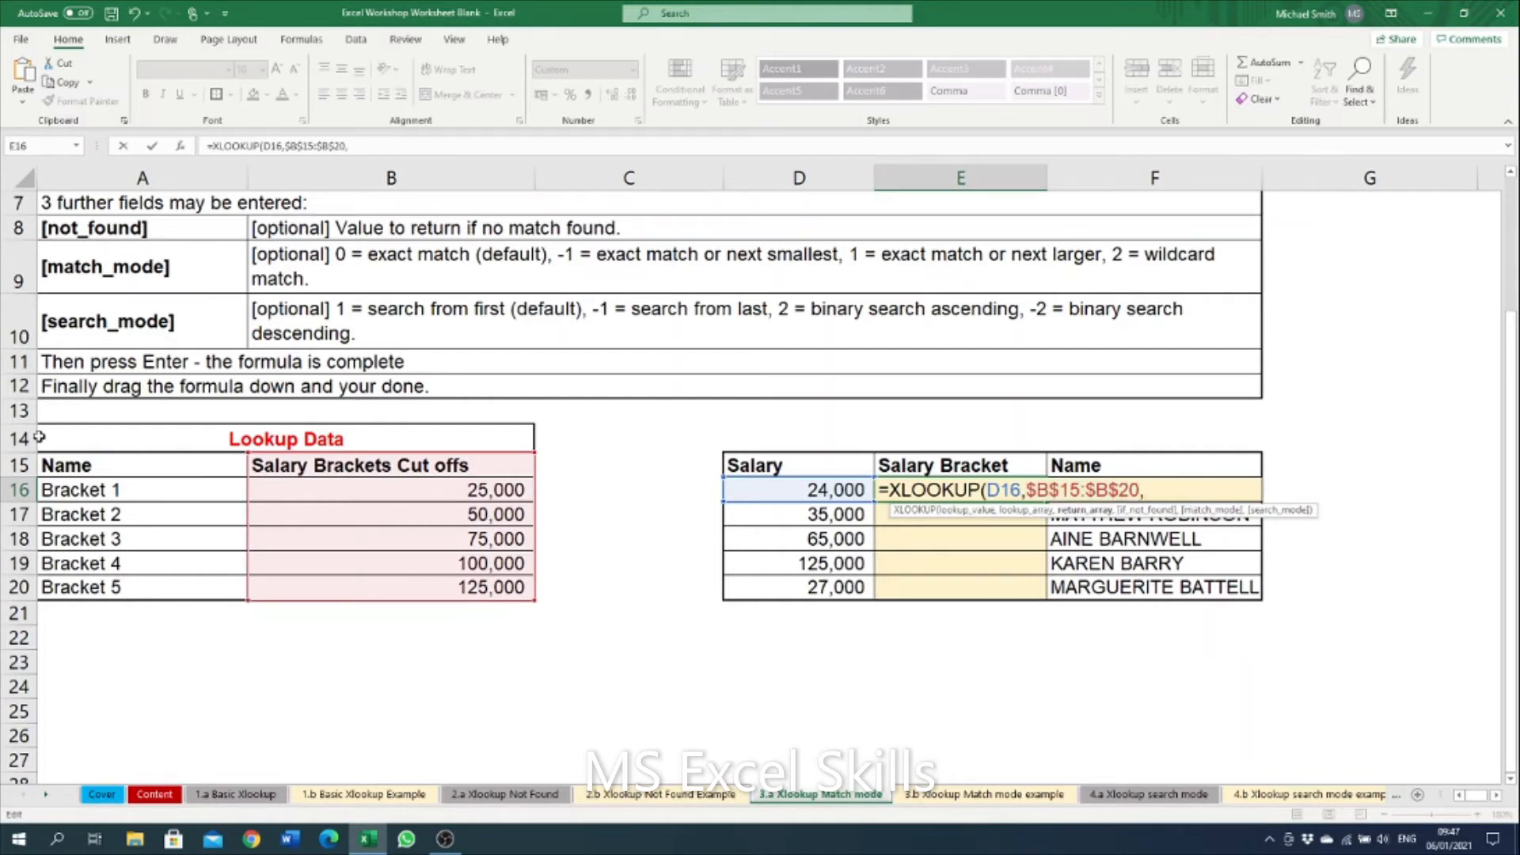
left_click_drag(87, 465, 72, 587)
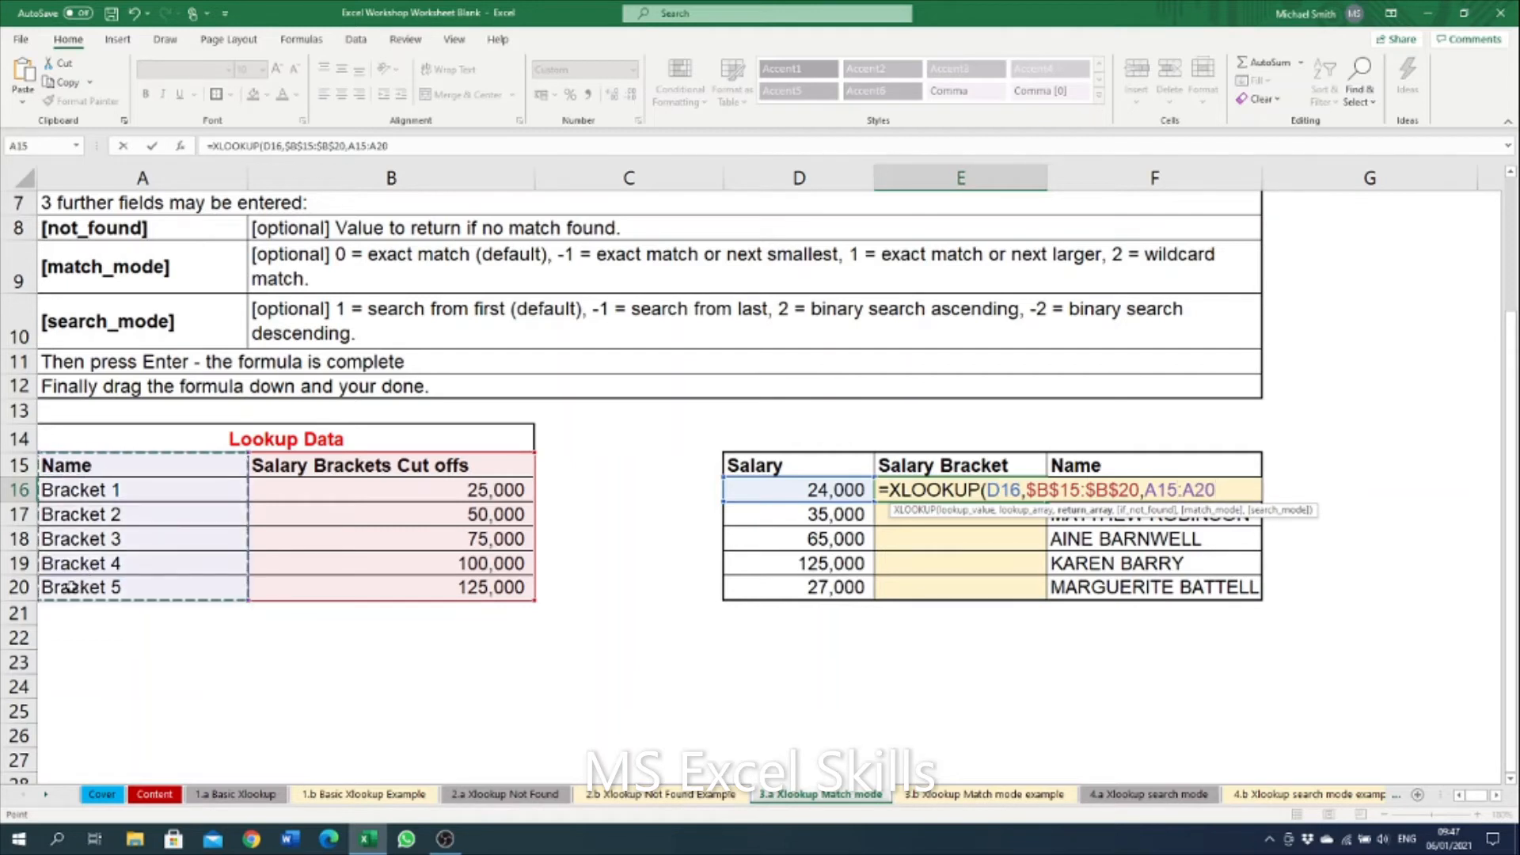
key("F4")
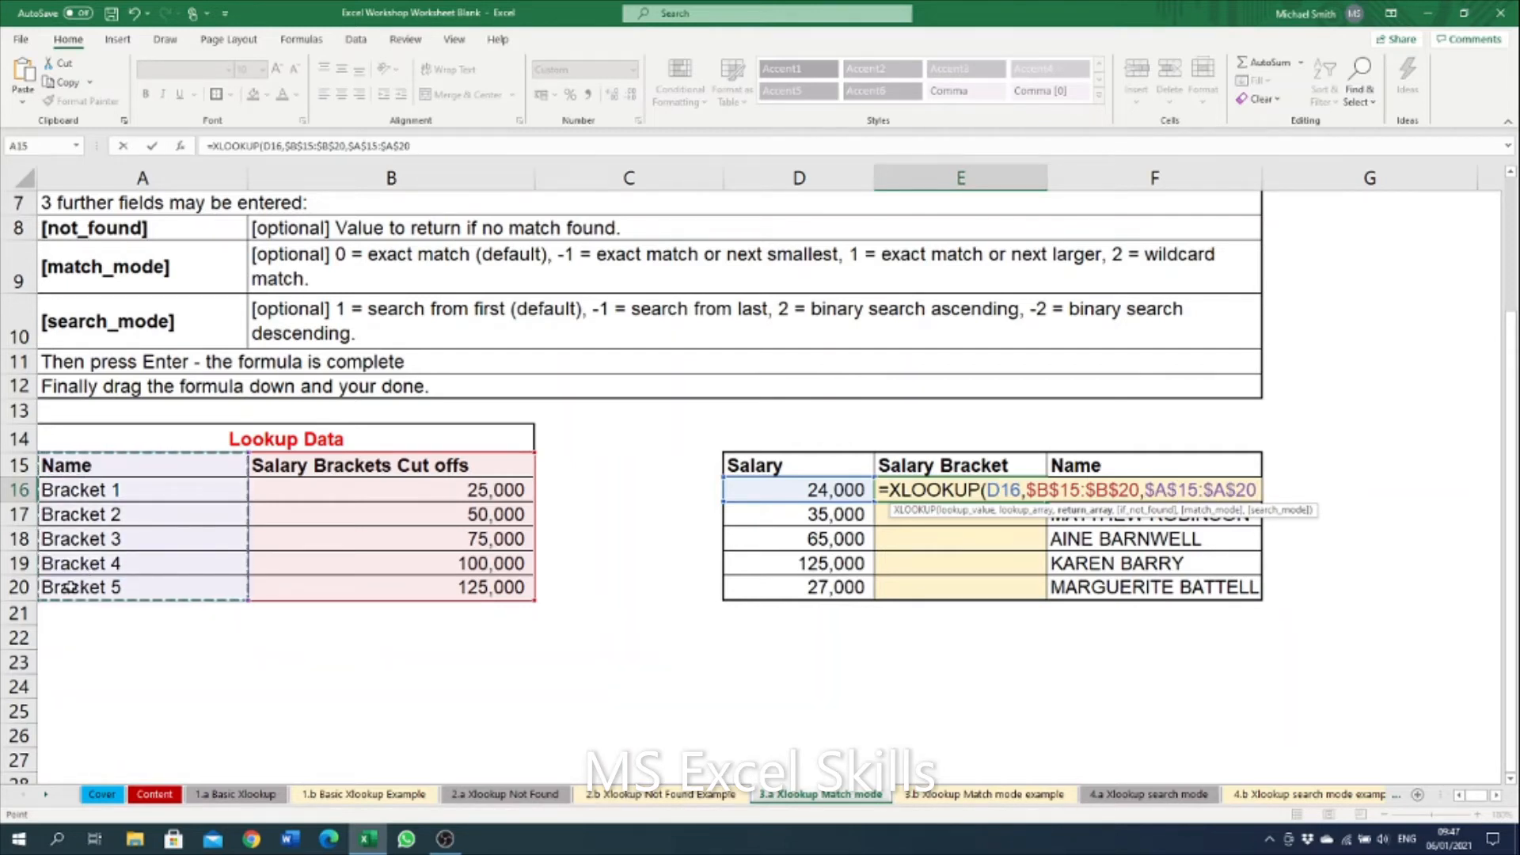
Leave the if_not_found argument empty, set match_mode to 1 (exact match or next larger item) and complete the E16 formula
type(",")
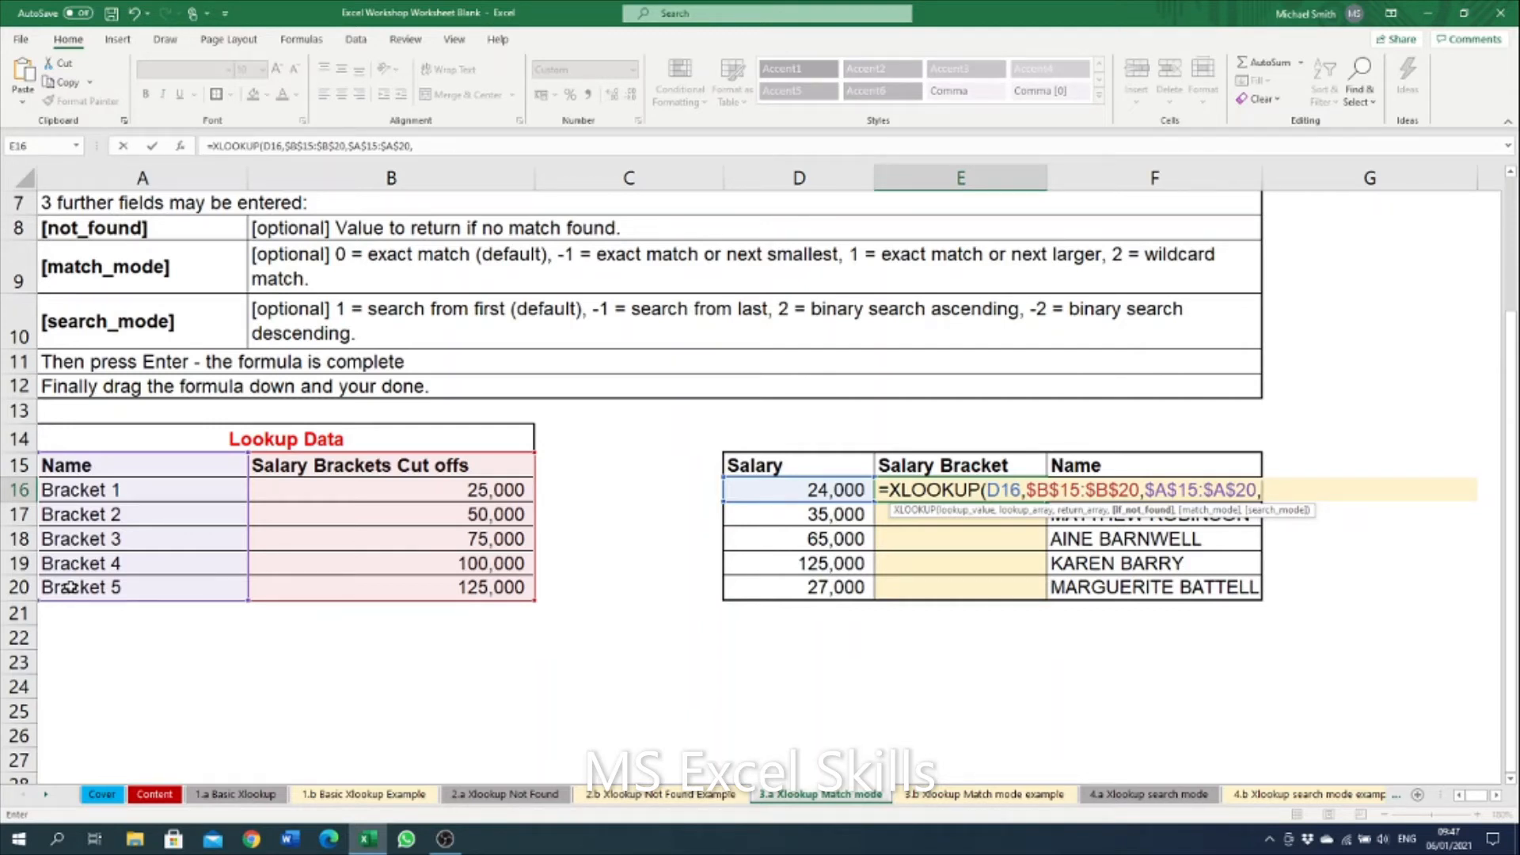
type(",")
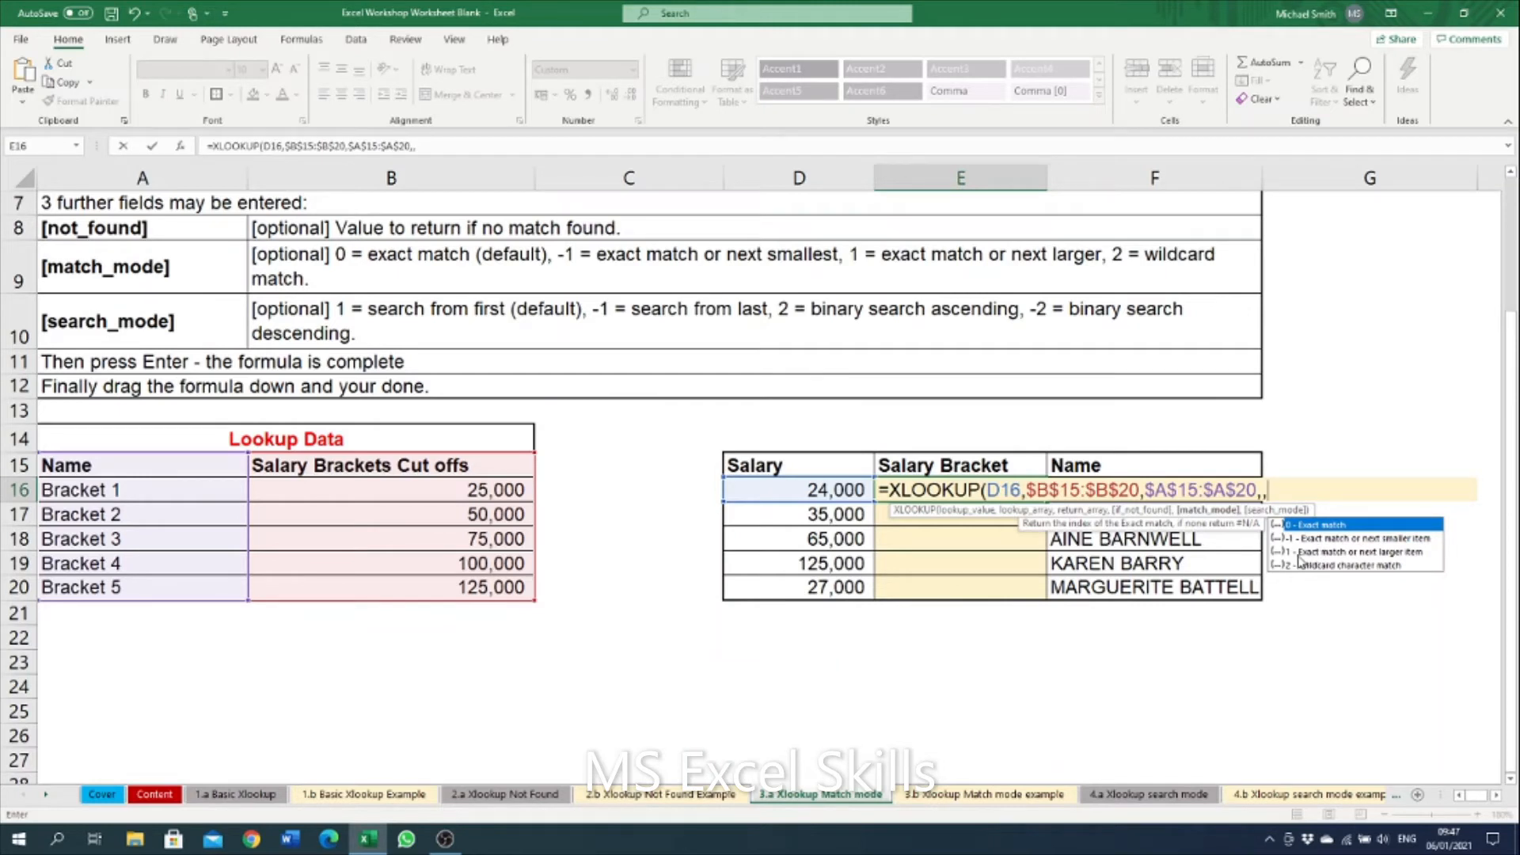
double_click(1324, 555)
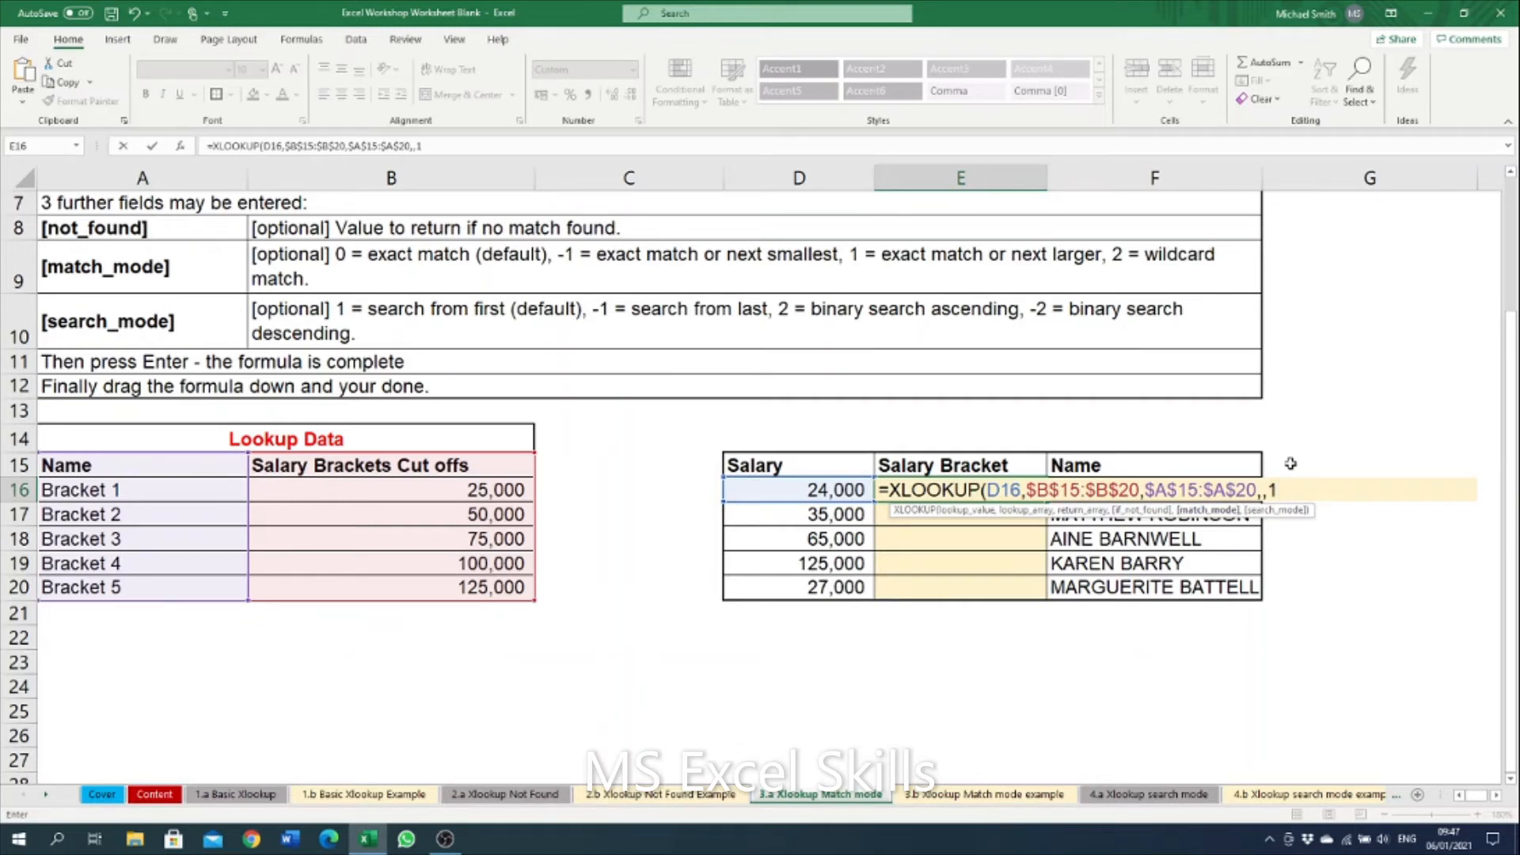
type(")")
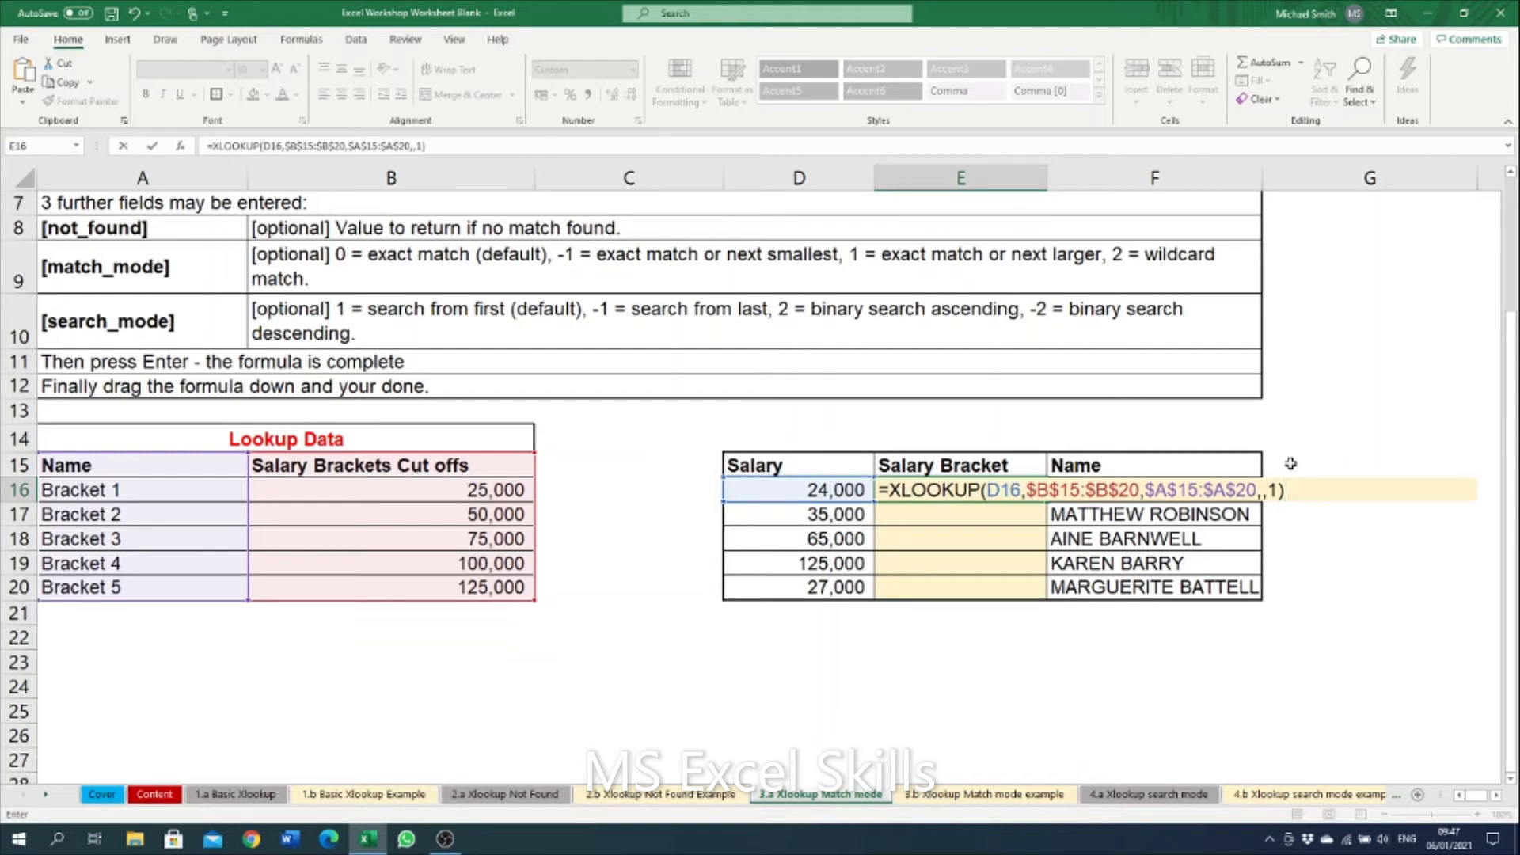
key("ctrl+Return")
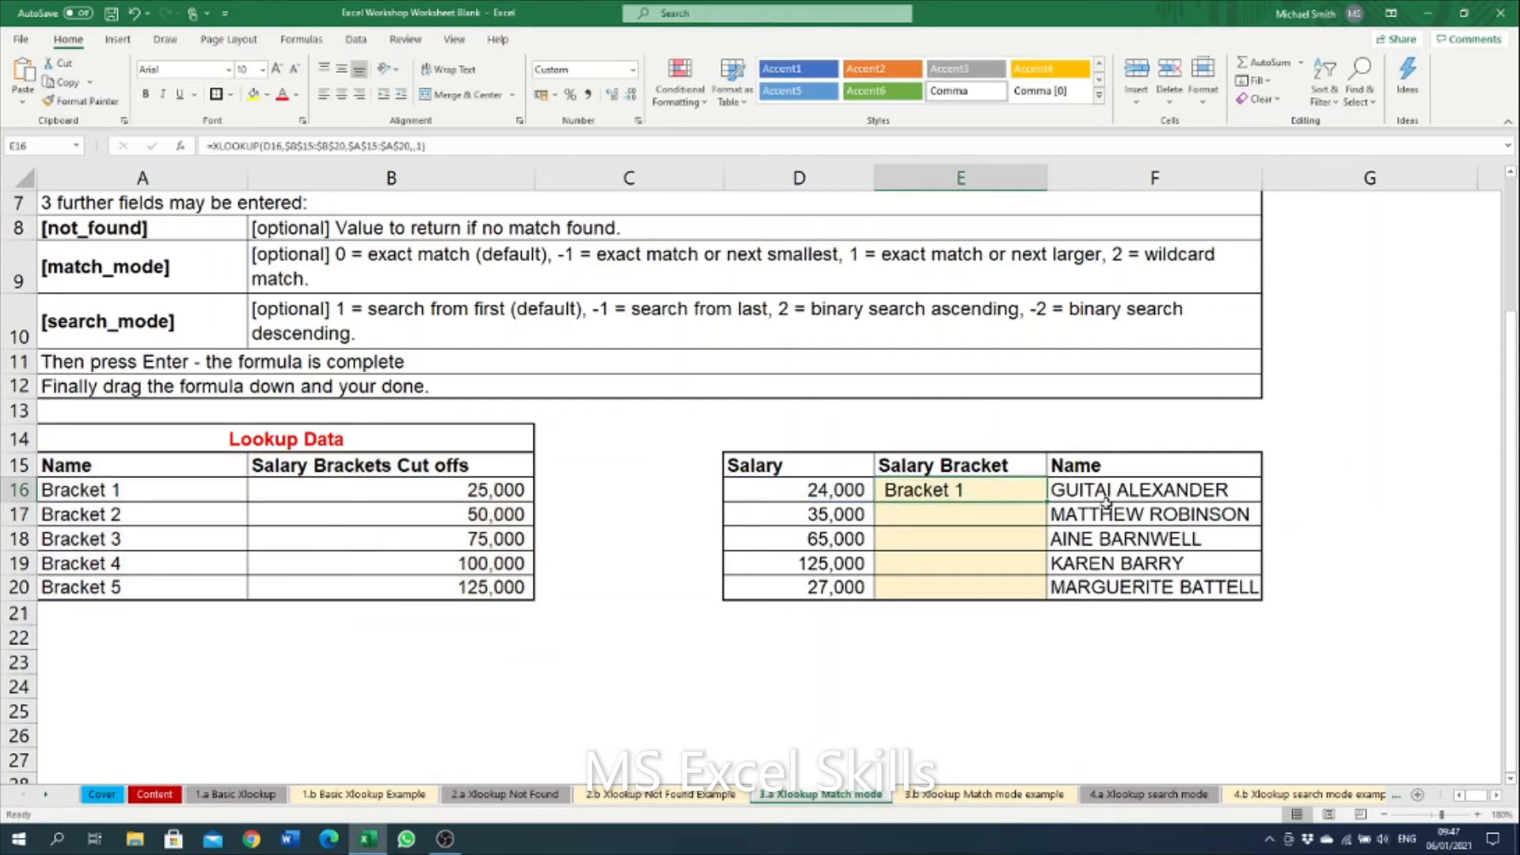
Fill the E16 formula down to E20 and check the returned brackets against the salaries and cut-offs
left_click_drag(1046, 502, 1036, 598)
left_click(981, 493)
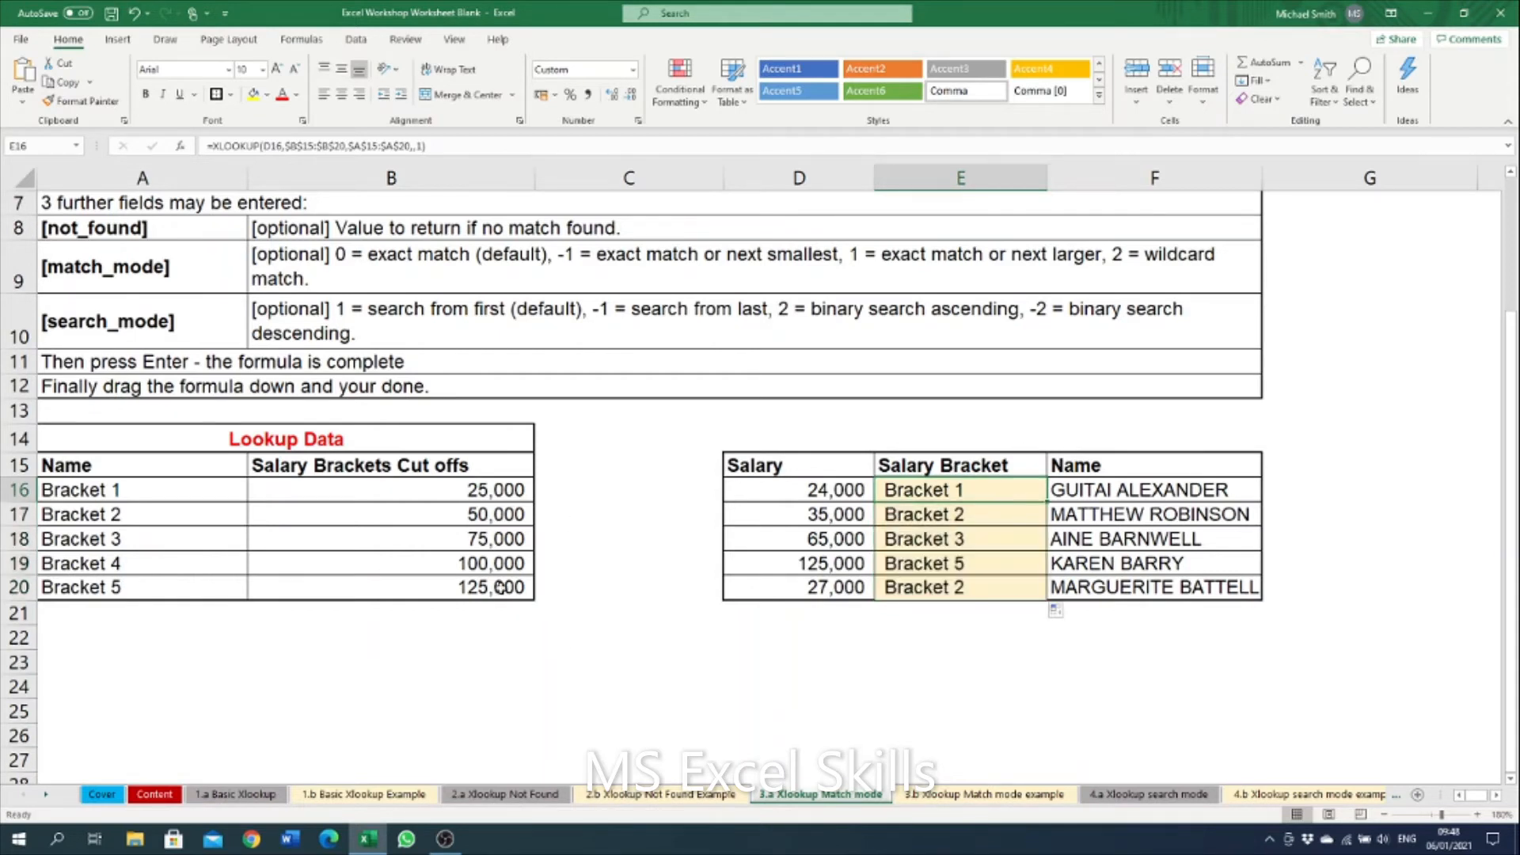
left_click(812, 522)
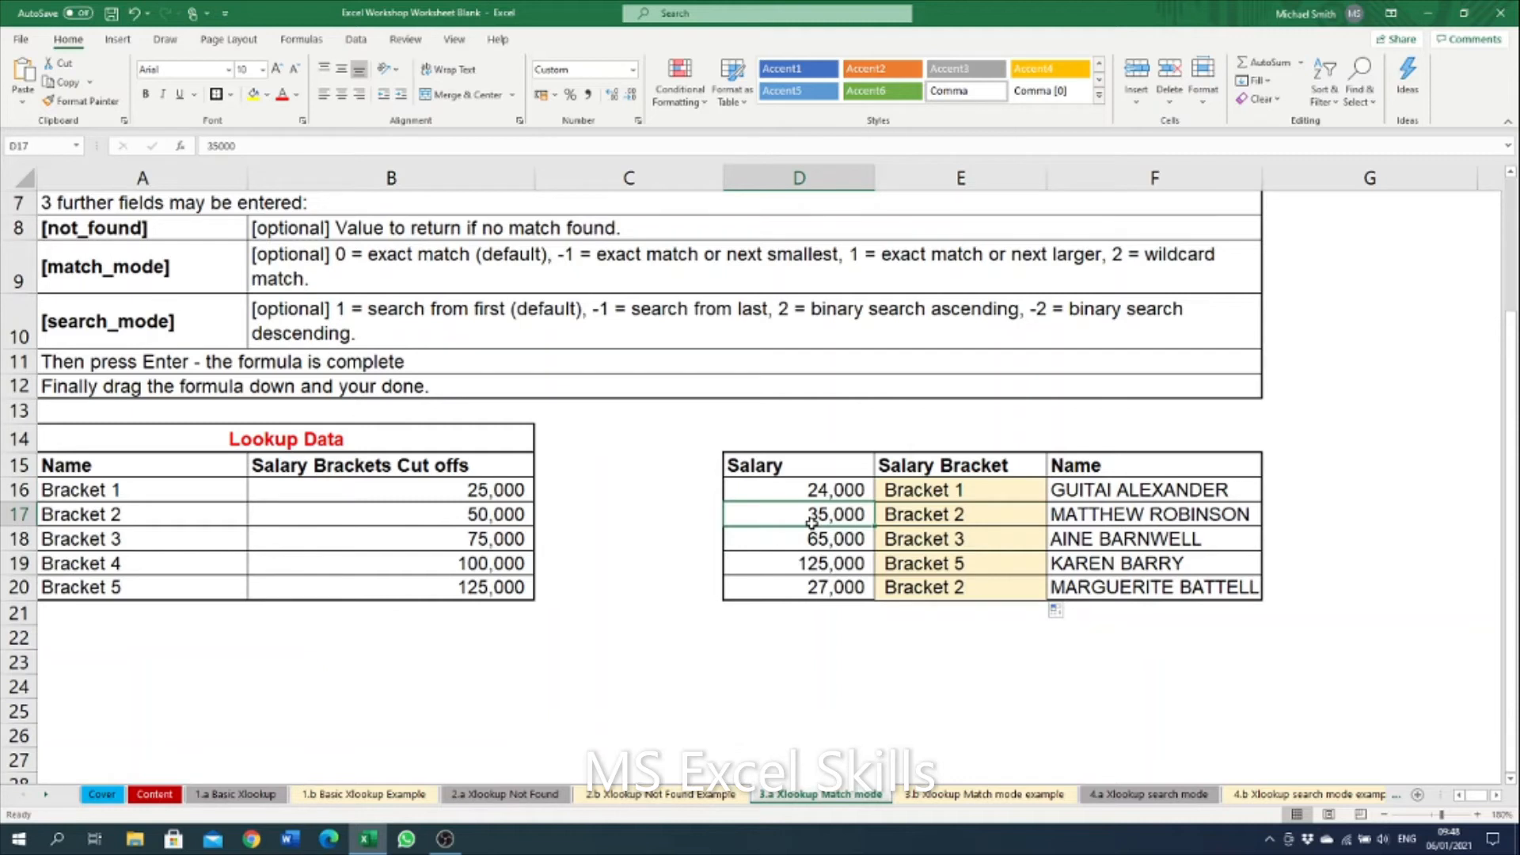
left_click(470, 519)
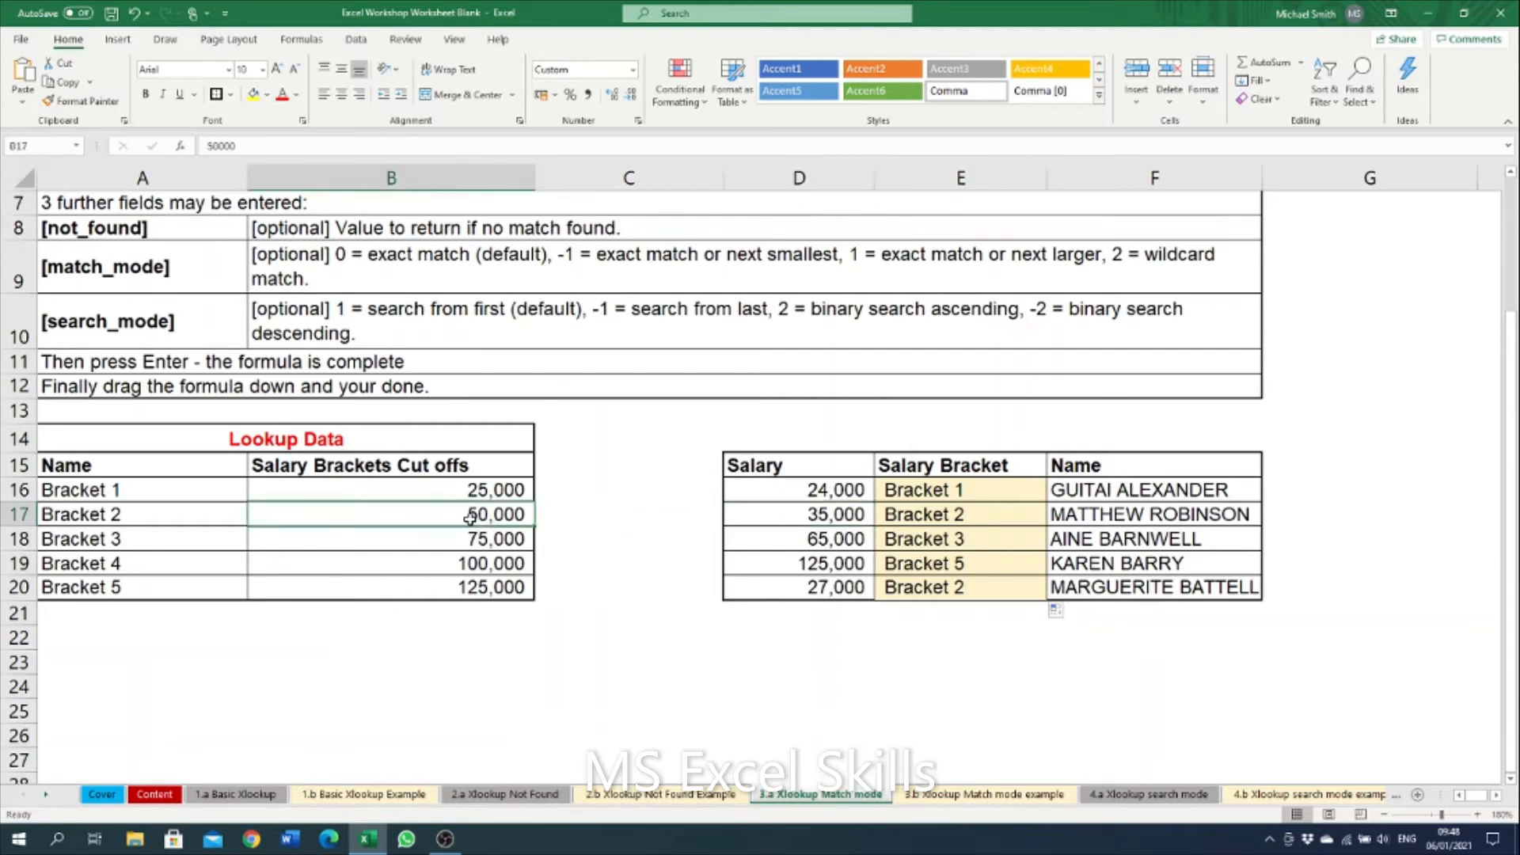
left_click(967, 491)
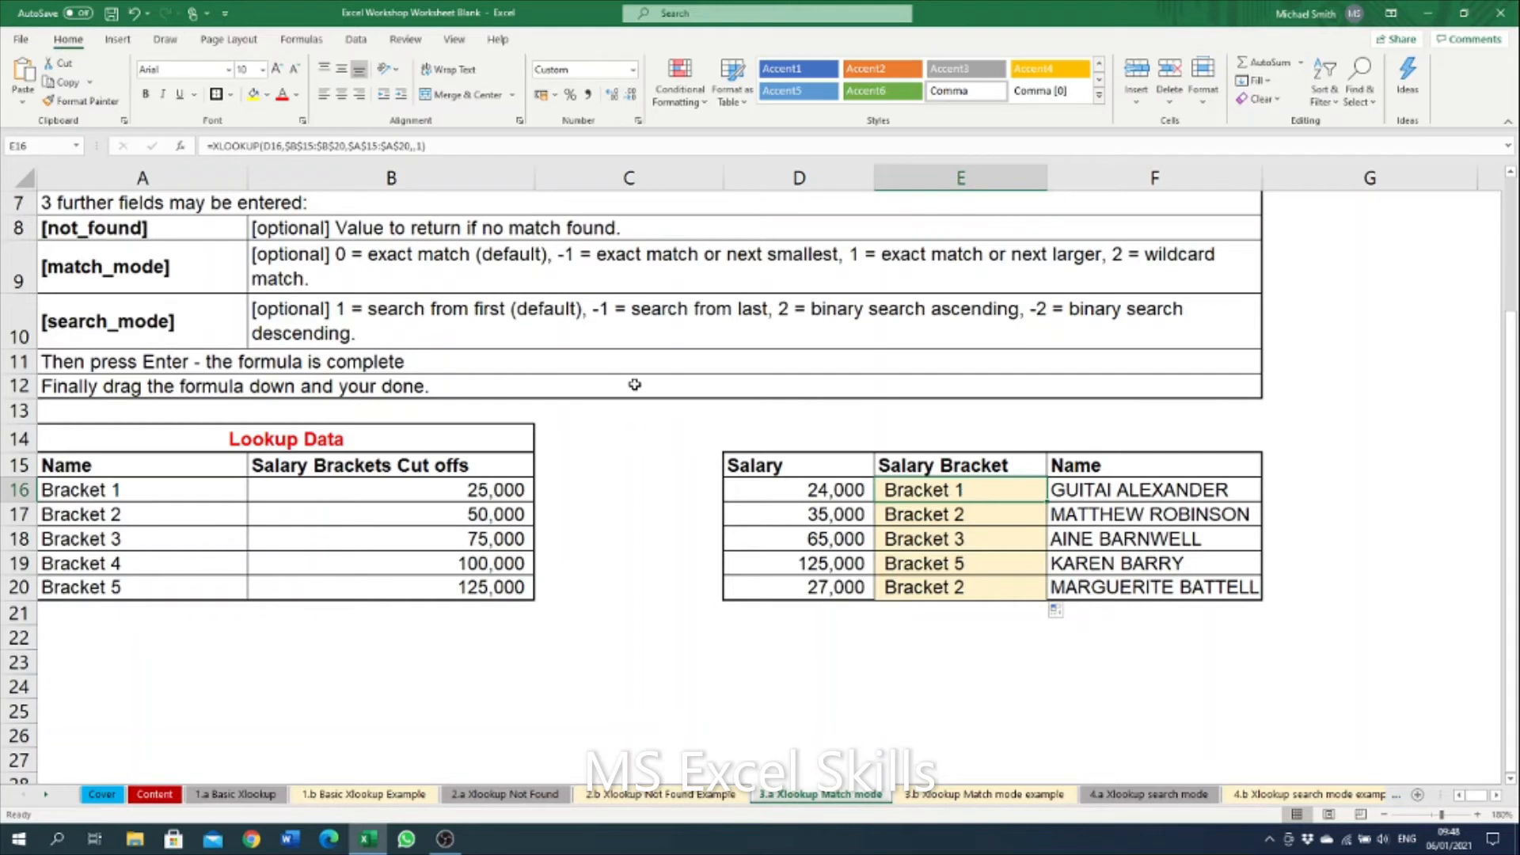
left_click(1001, 547)
left_click(972, 492)
Open the 3.b Xlookup Match mode example sheet and examine the Celebrity Status and Followers columns of the Instagram table
left_click(988, 795)
scroll(599, 288, "up", 1)
left_click(666, 330)
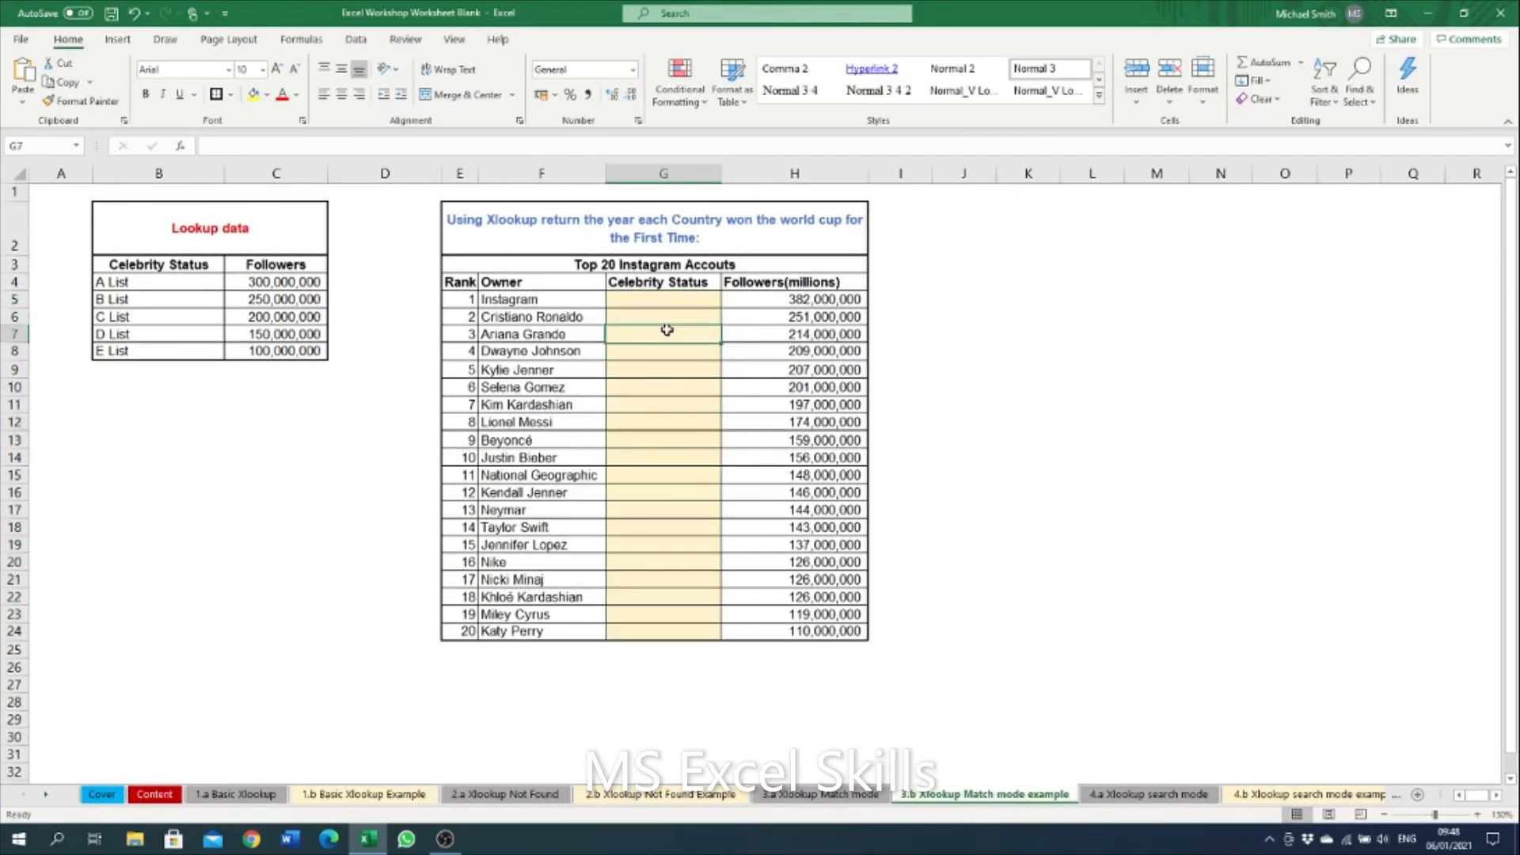
left_click(659, 299)
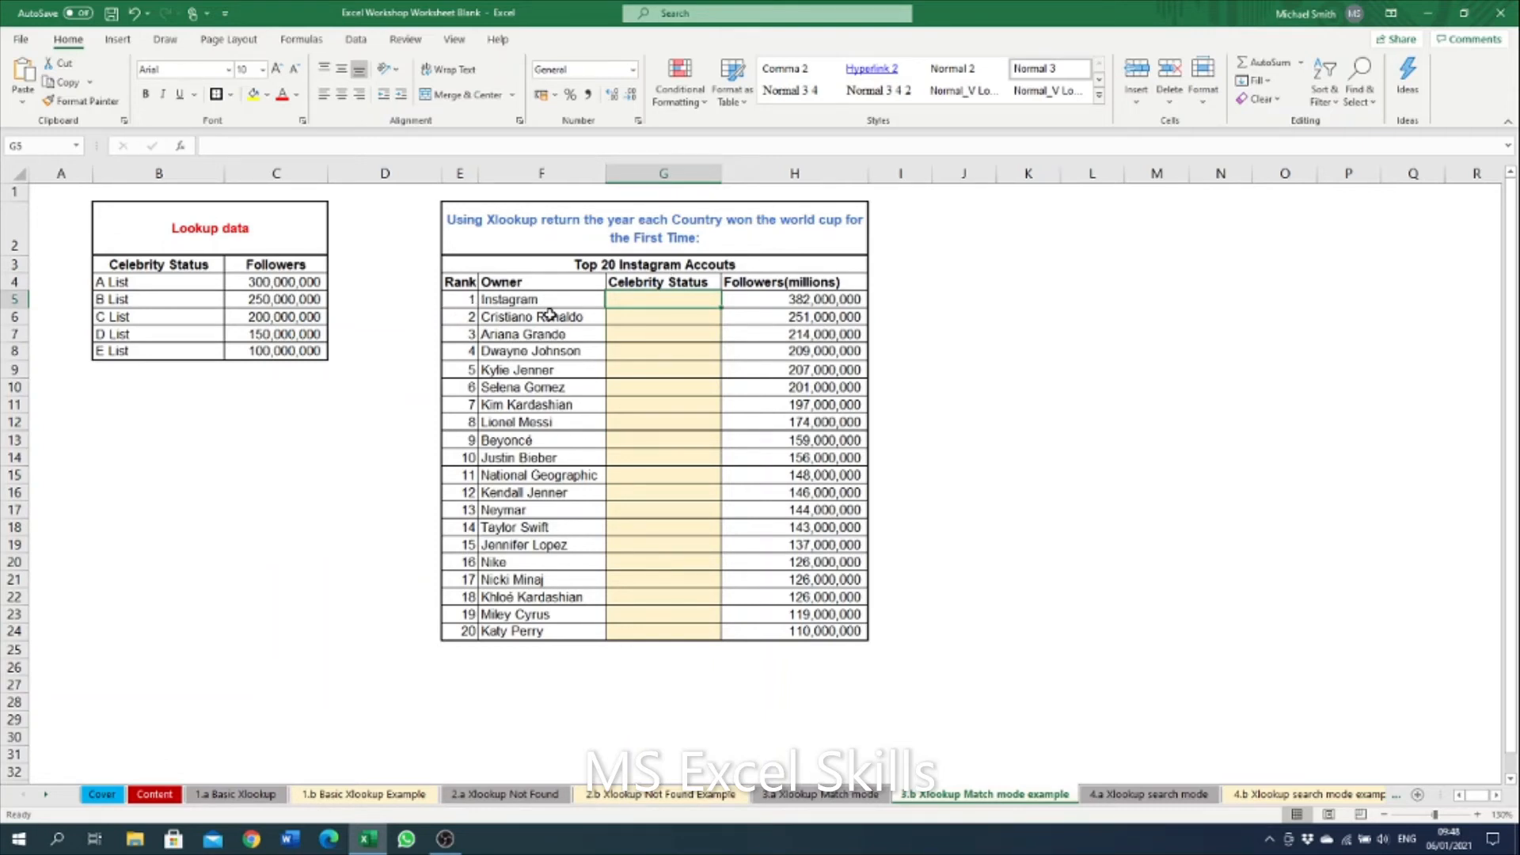
left_click(761, 296)
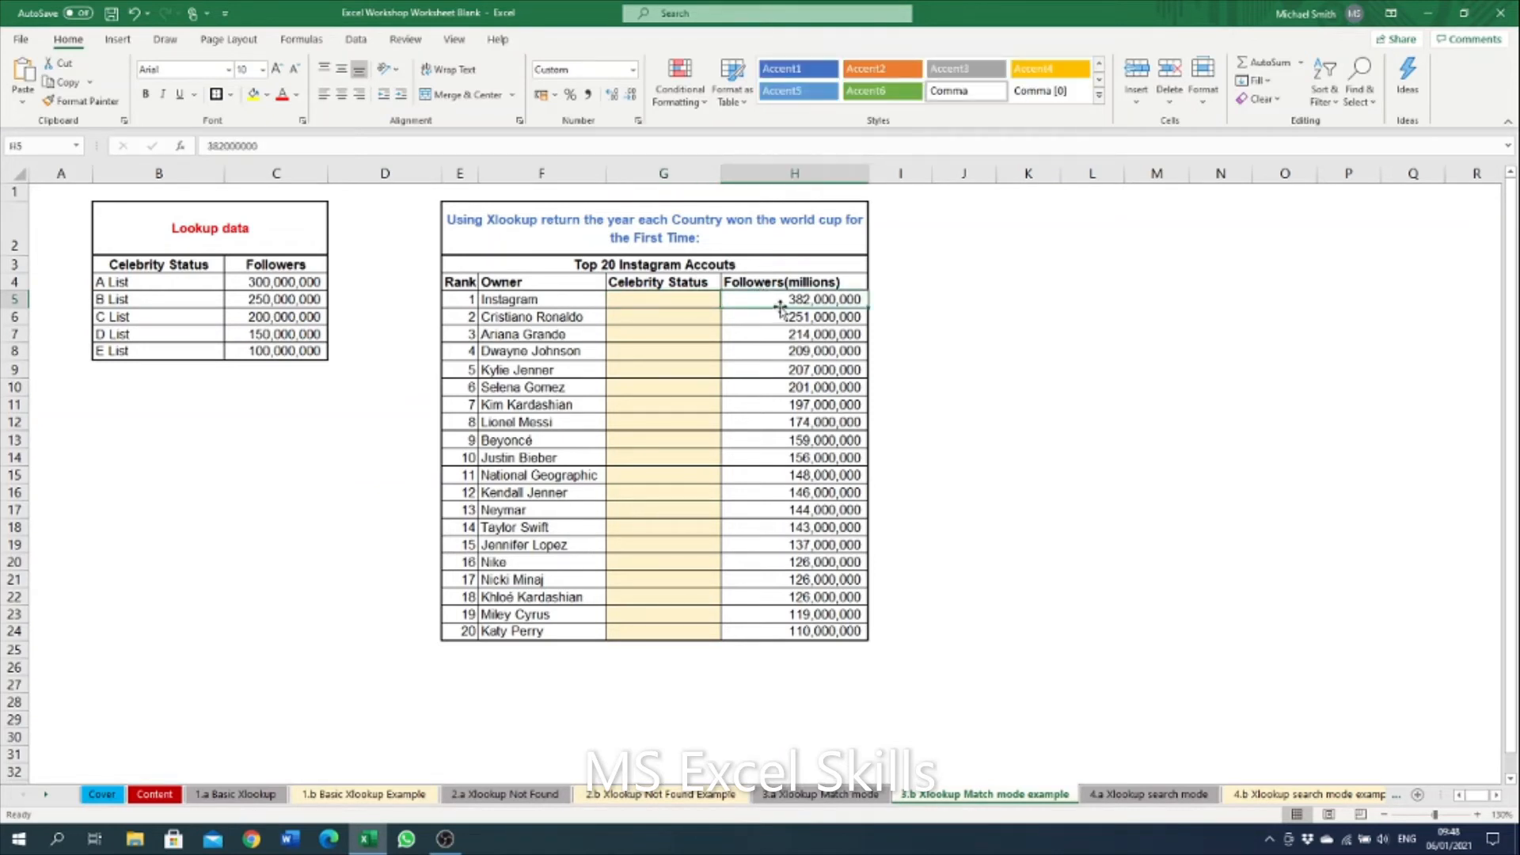
left_click(670, 310)
Highlight the task description in the merged cell E2 with a yellow fill
left_click(682, 231)
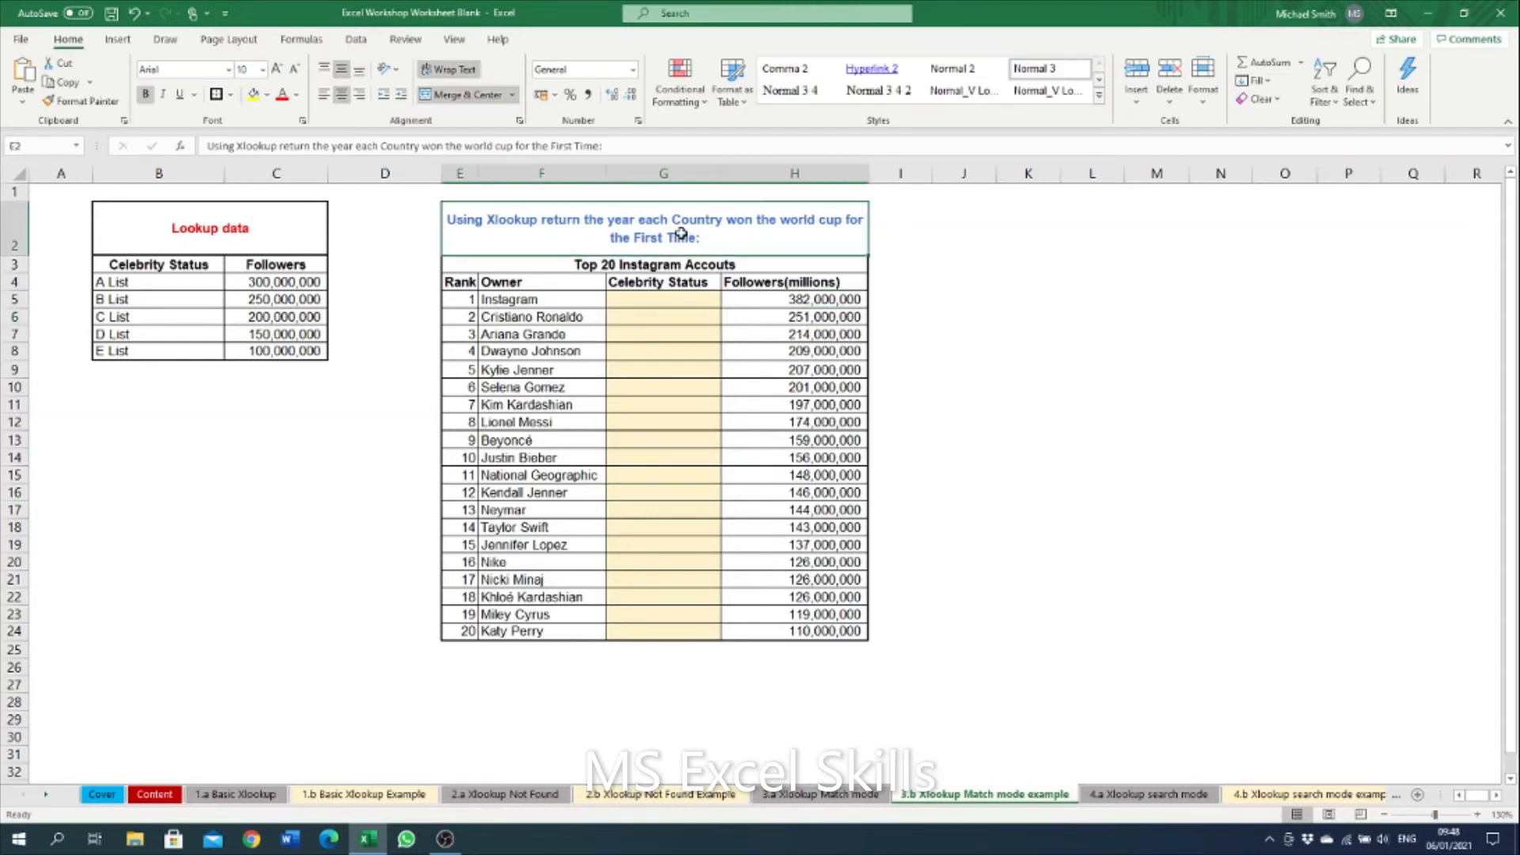
left_click(253, 94)
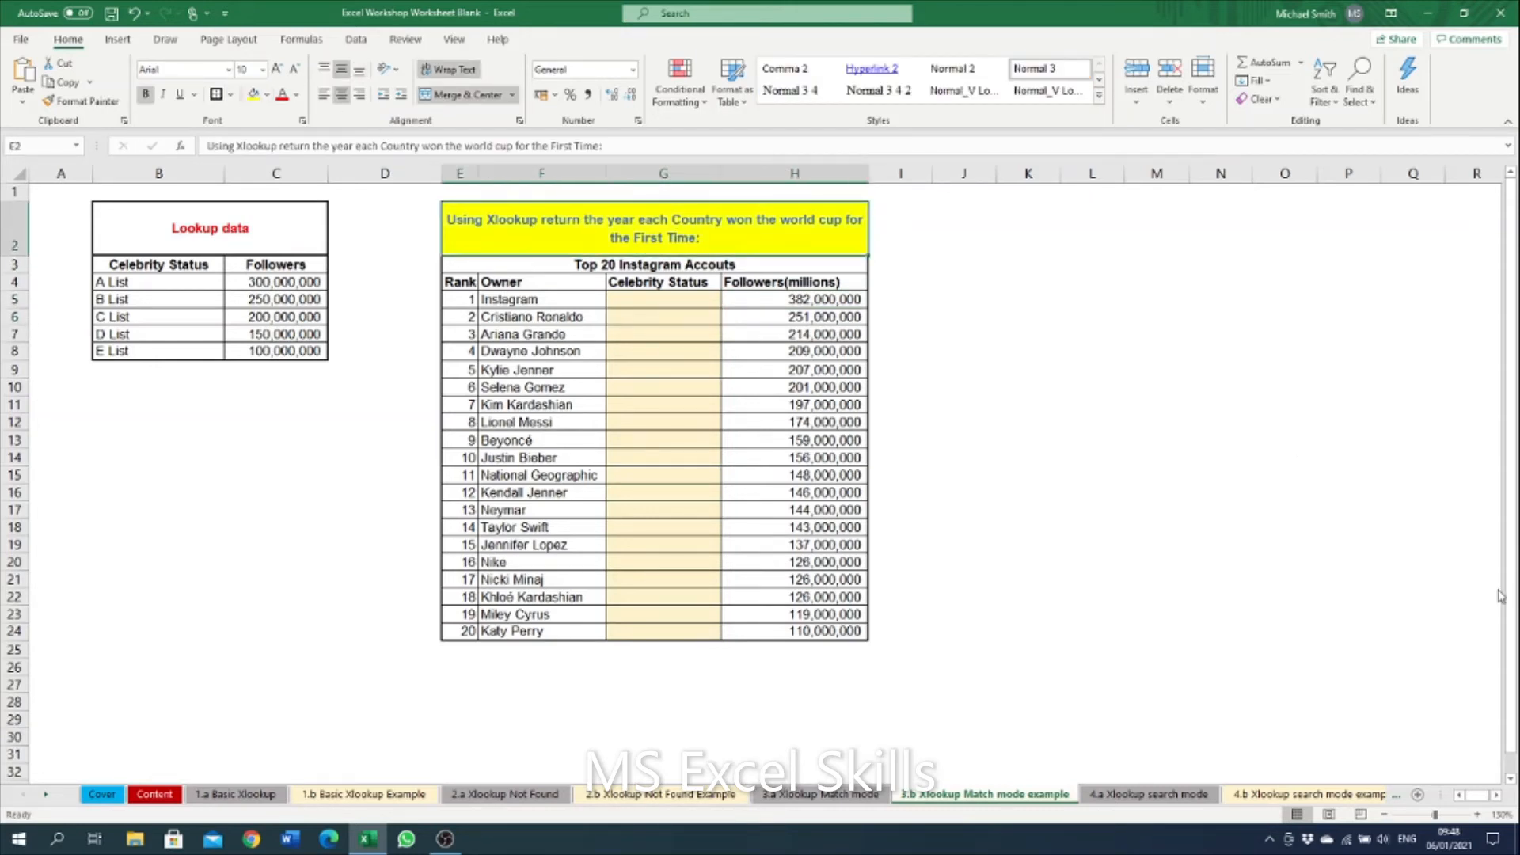
left_click(1272, 557)
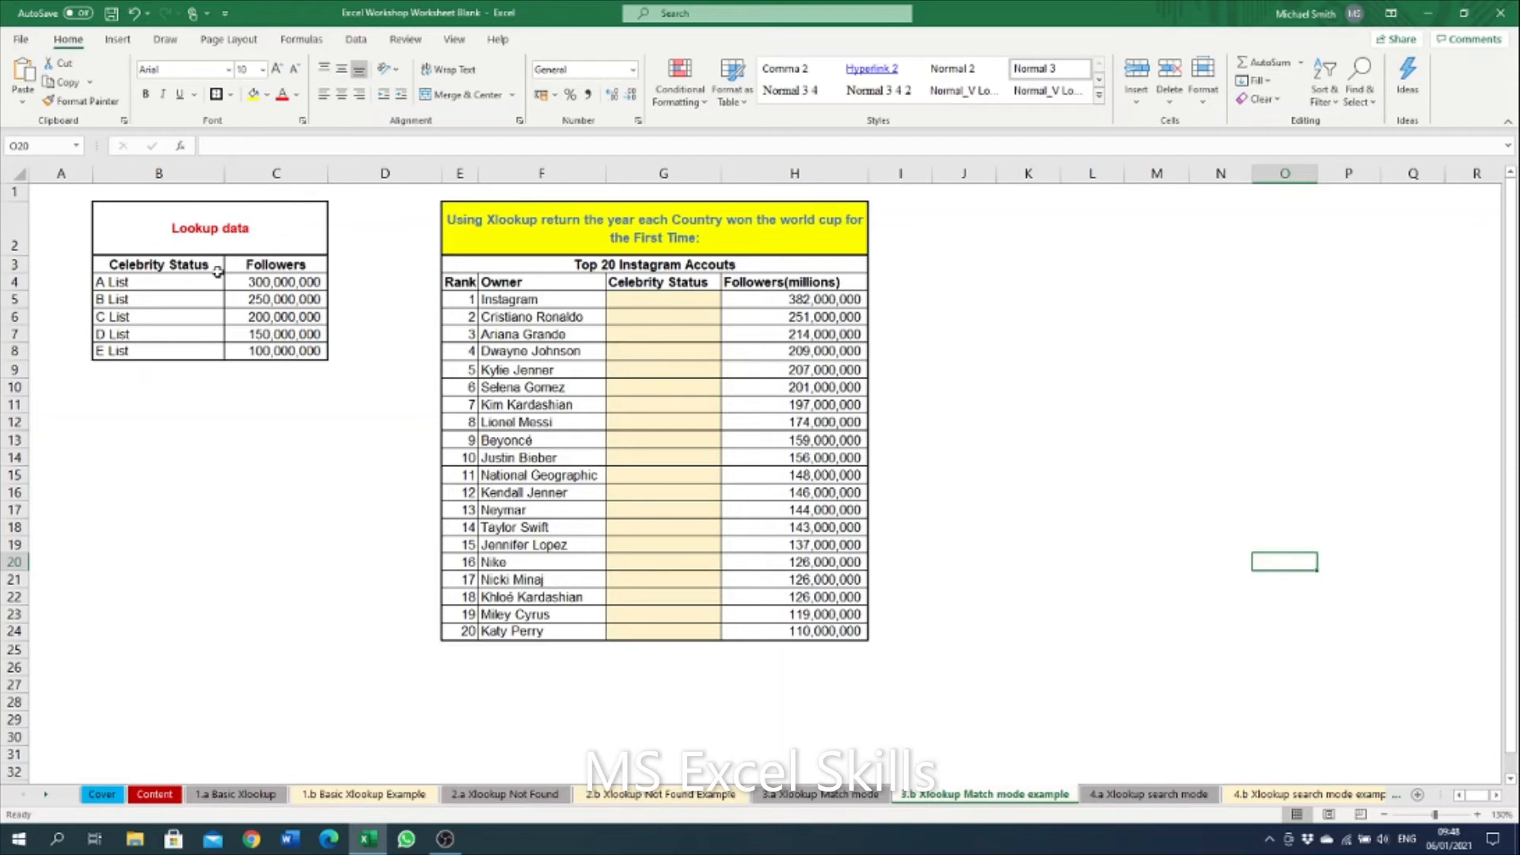
Start an XLOOKUP formula in G5 with the Instagram account's follower count in H5 as the lookup value
left_click(282, 301)
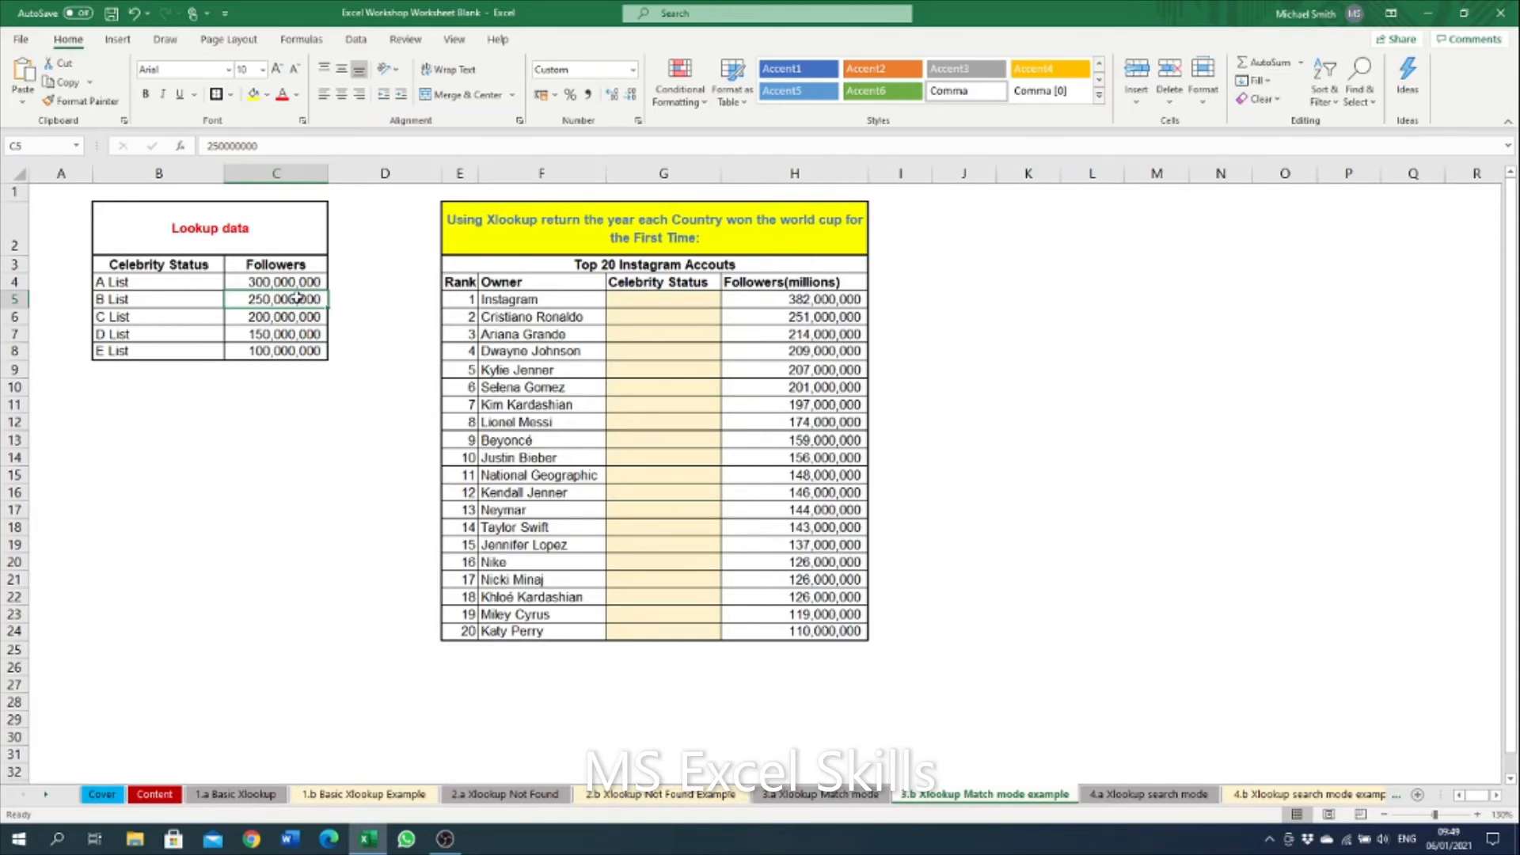
left_click(700, 299)
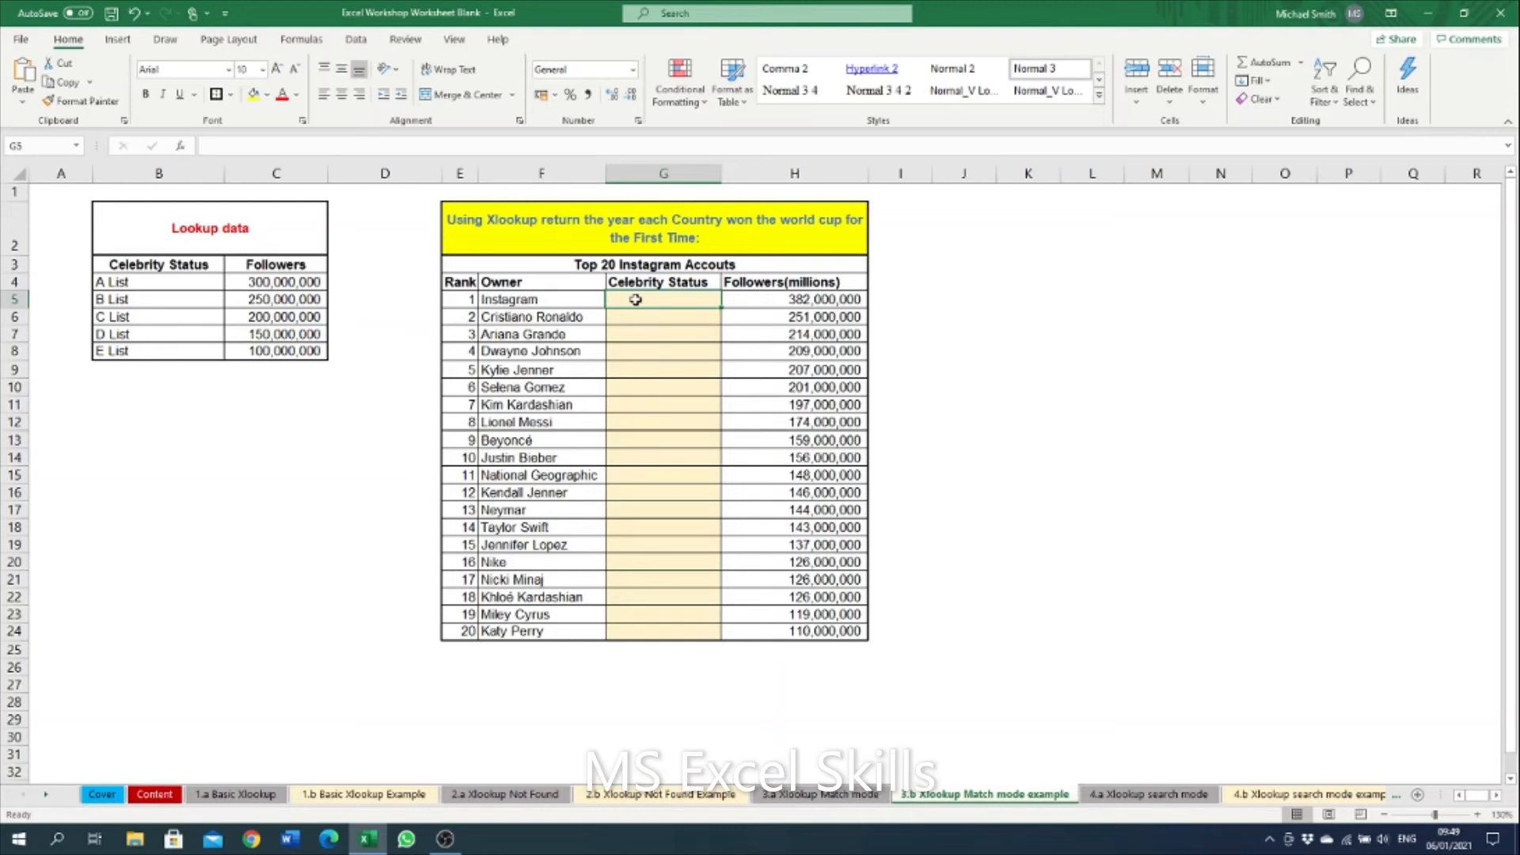
type("=xloo")
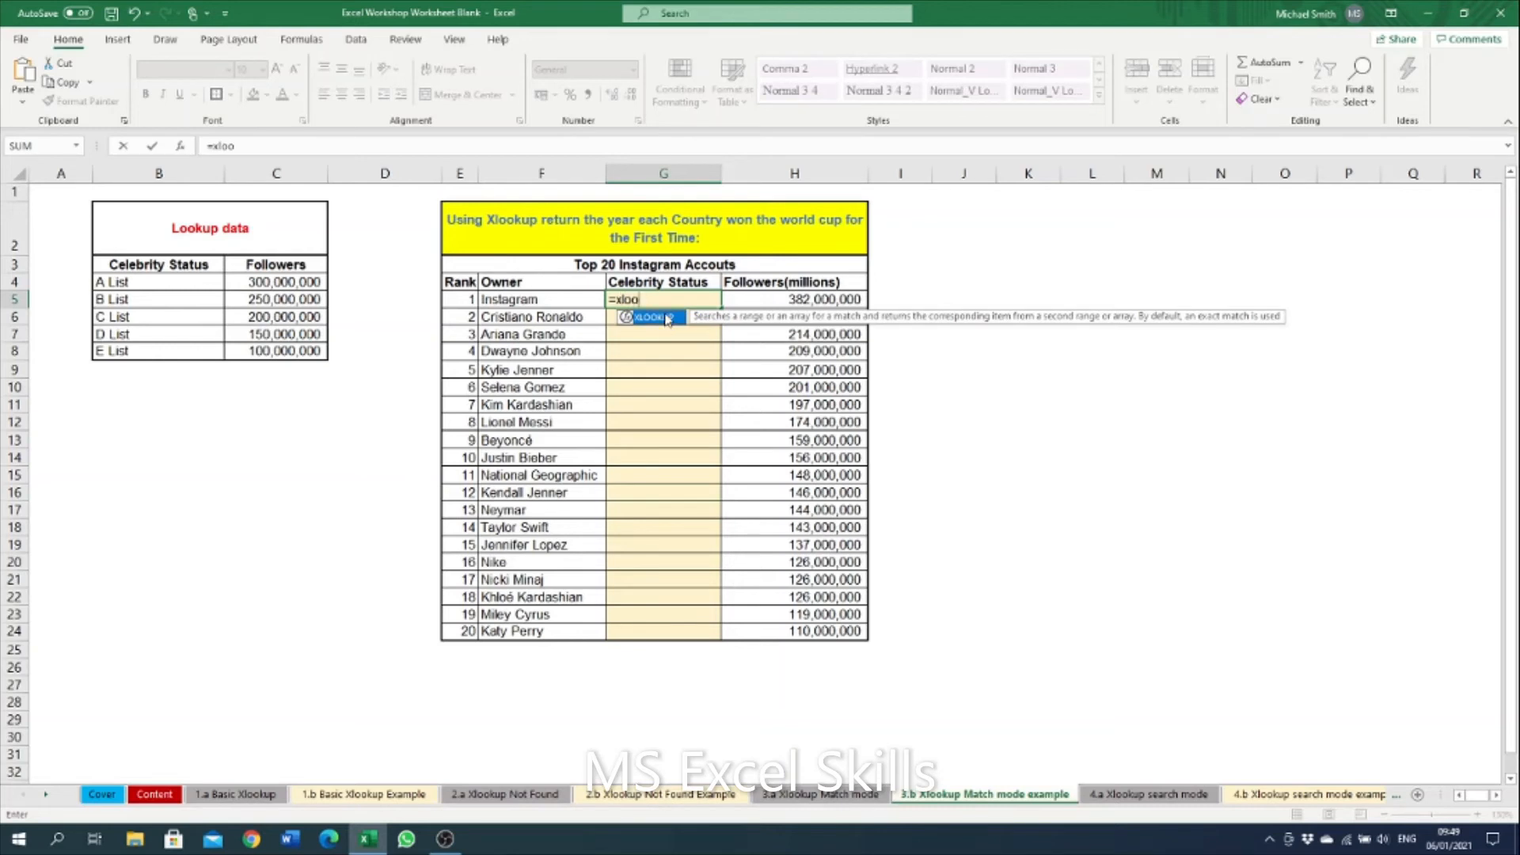
double_click(667, 318)
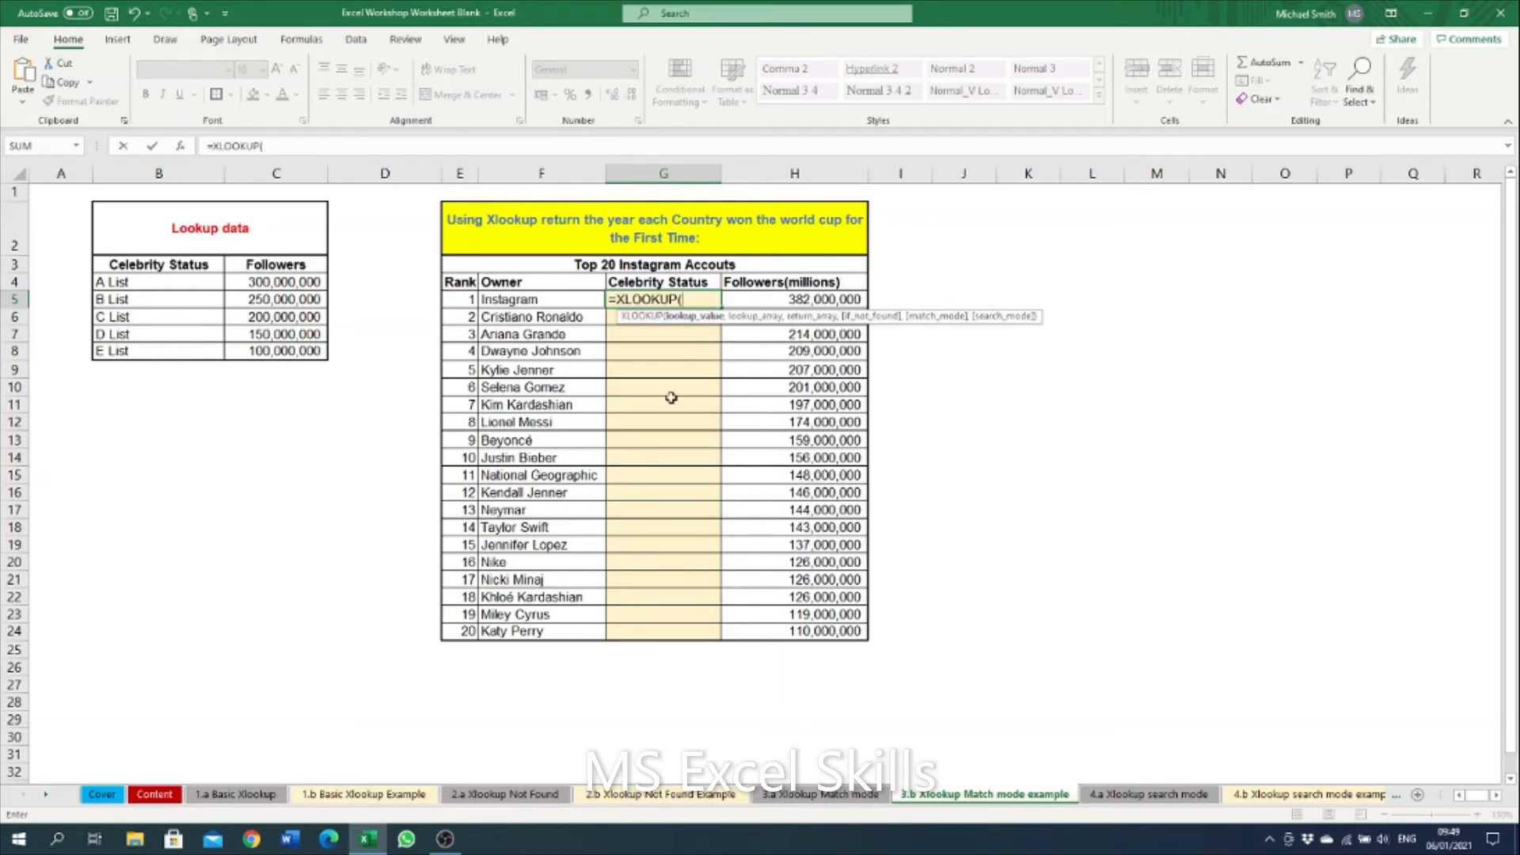
left_click(824, 301)
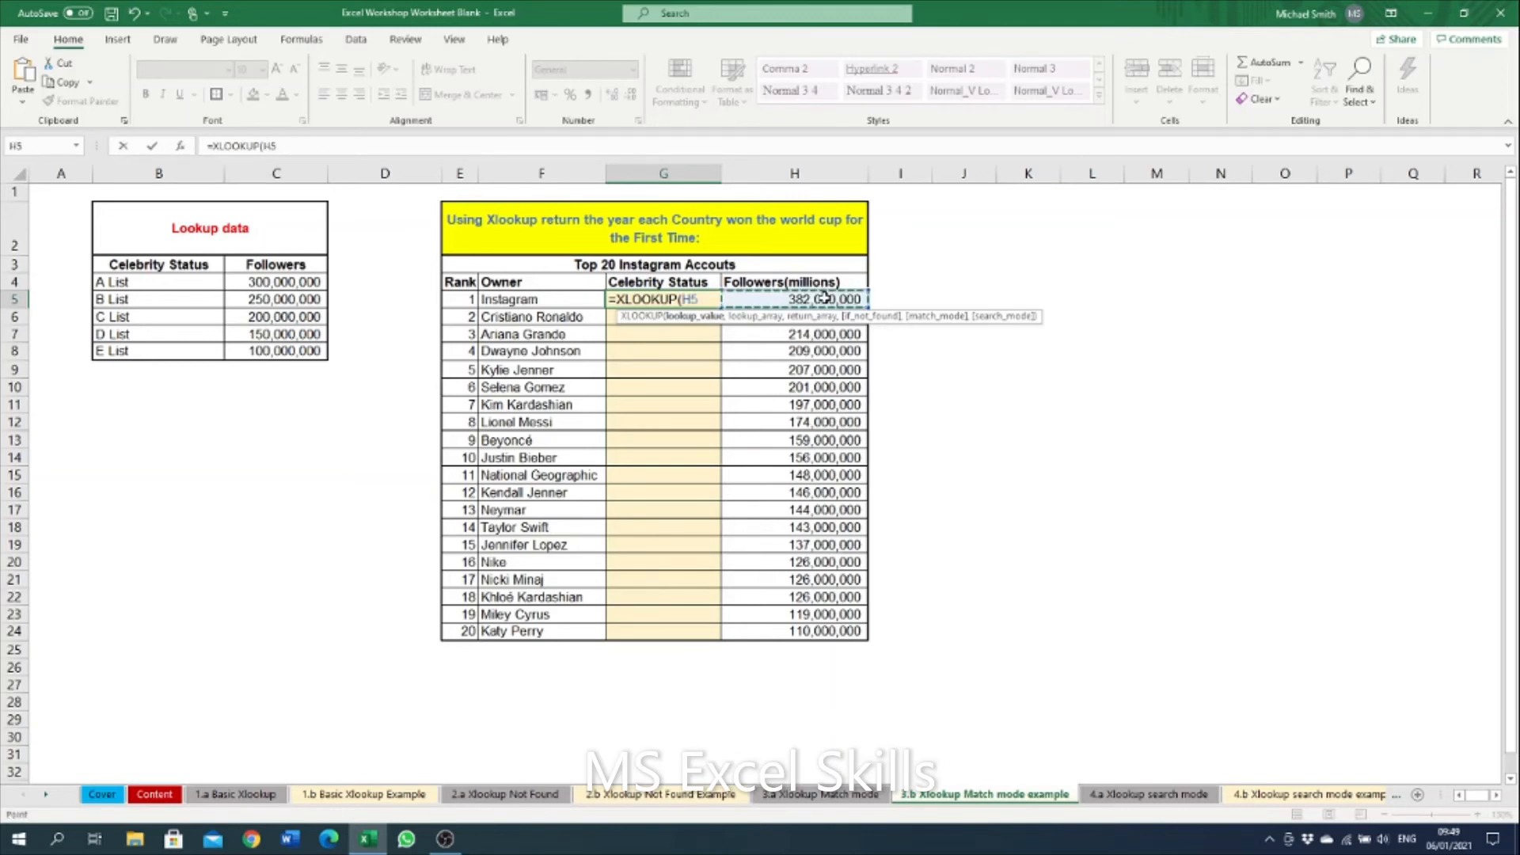
type(",")
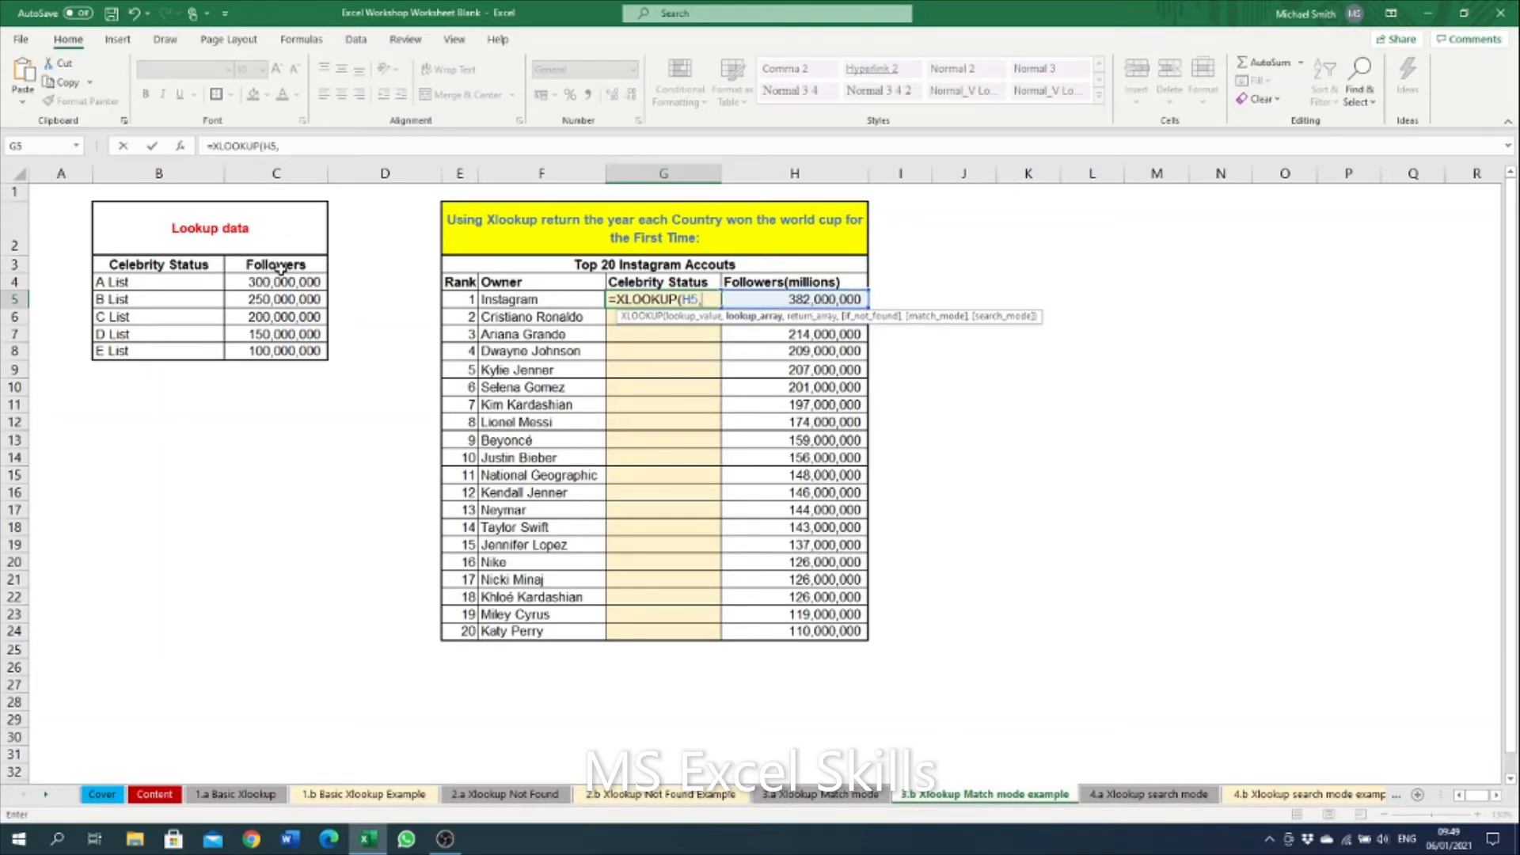
Use the Followers range C3:C8 as lookup_array and the Celebrity Status range B3:B8 as return_array in the G5 formula
left_click_drag(279, 267, 301, 345)
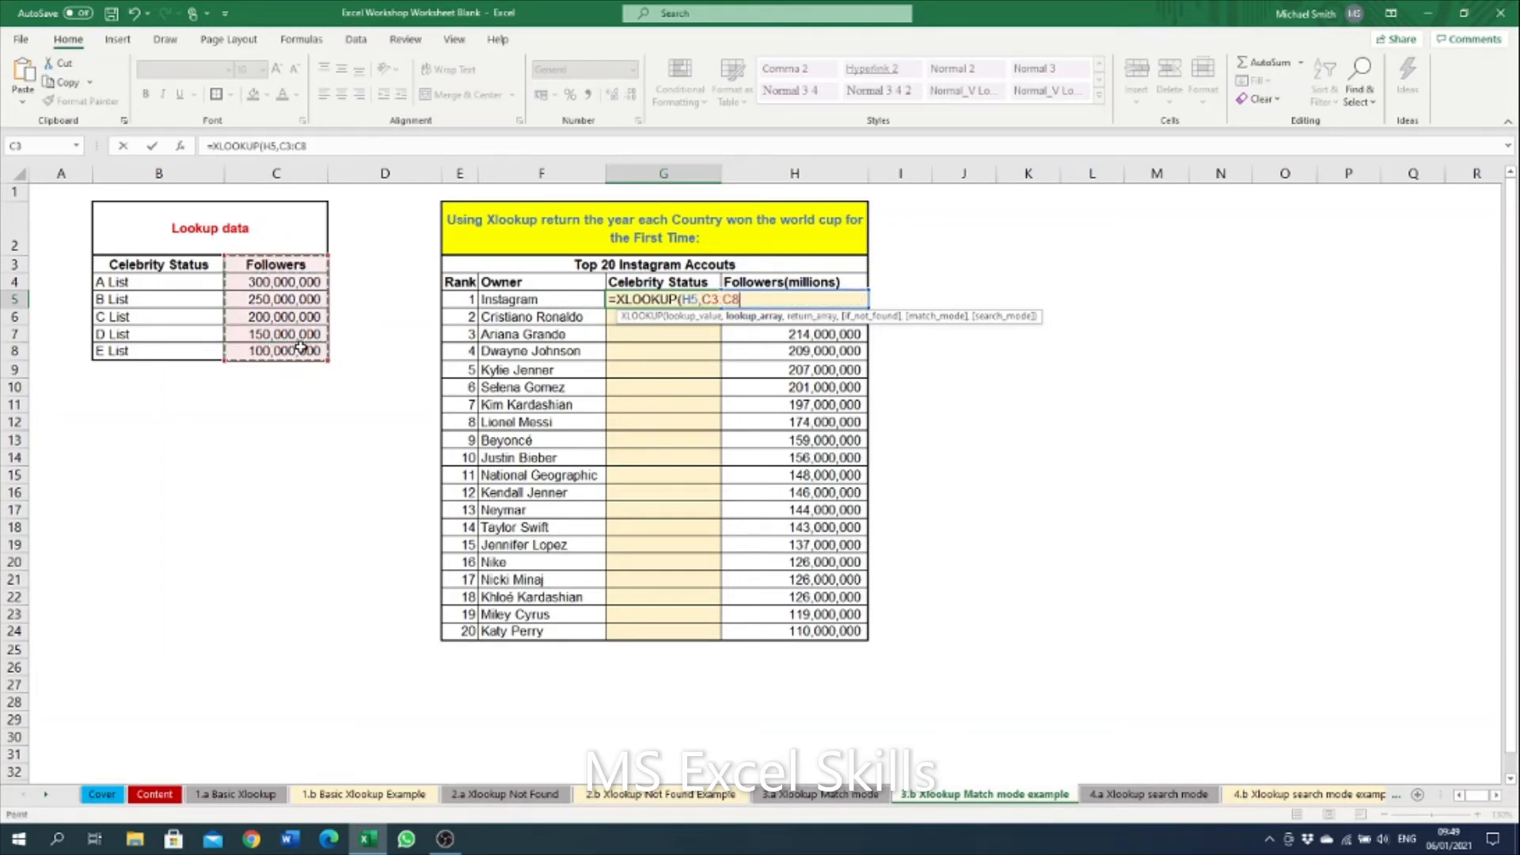
type(",")
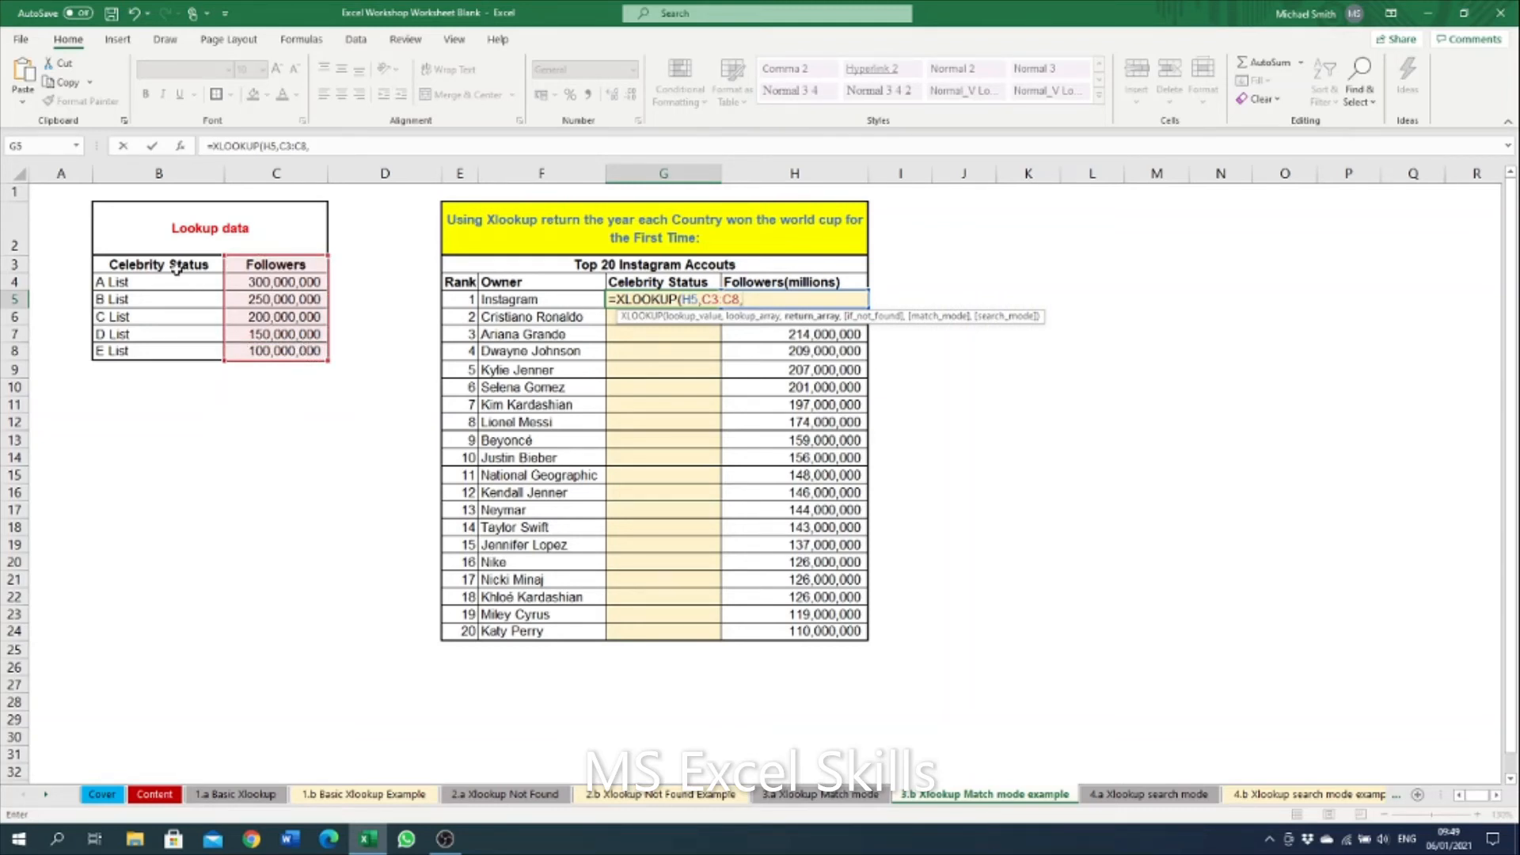
left_click_drag(176, 268, 185, 349)
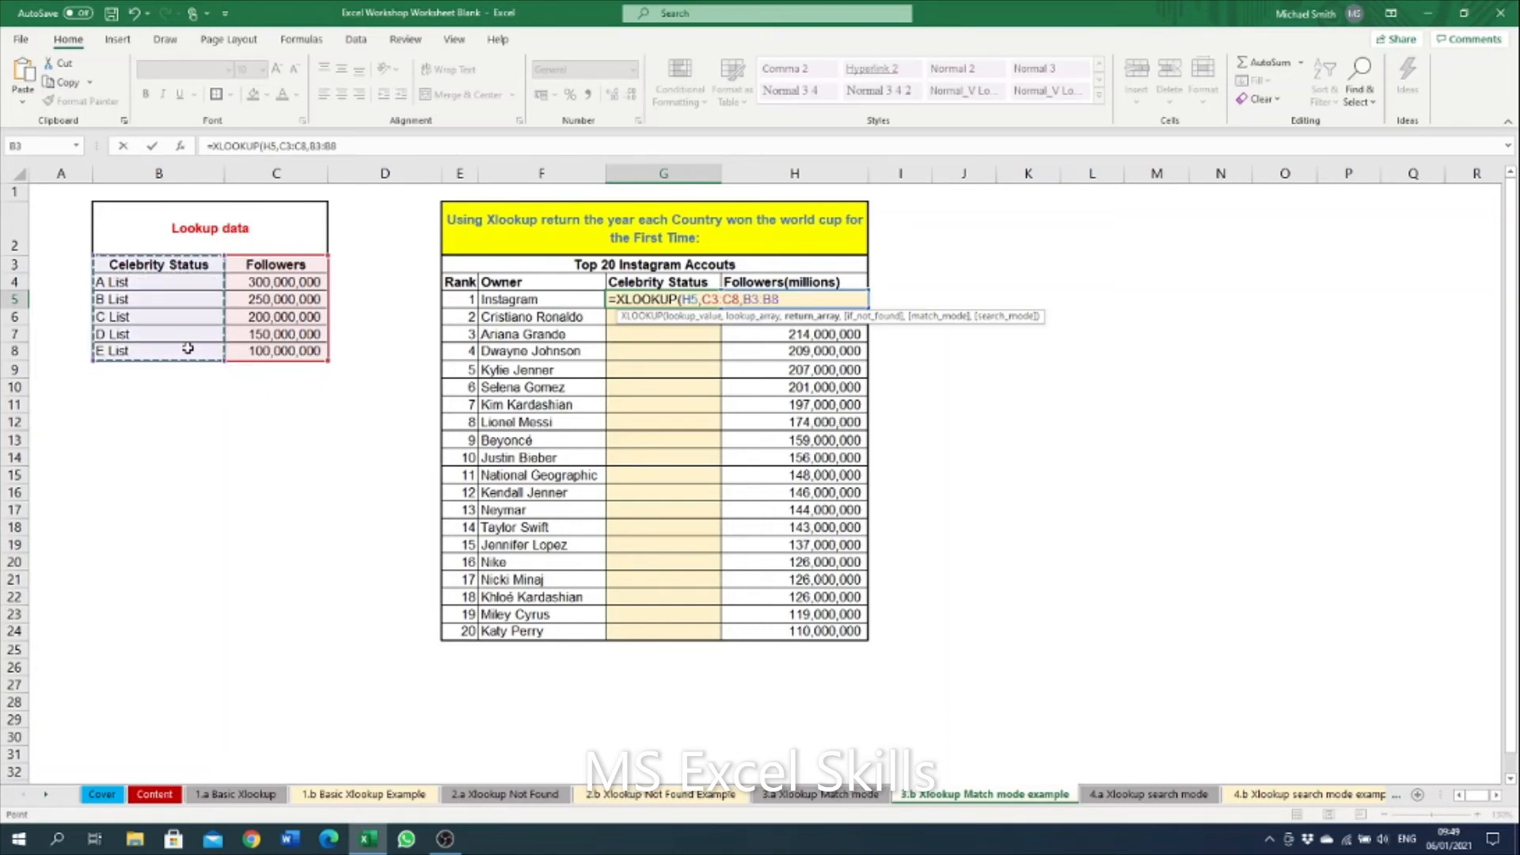
type(",")
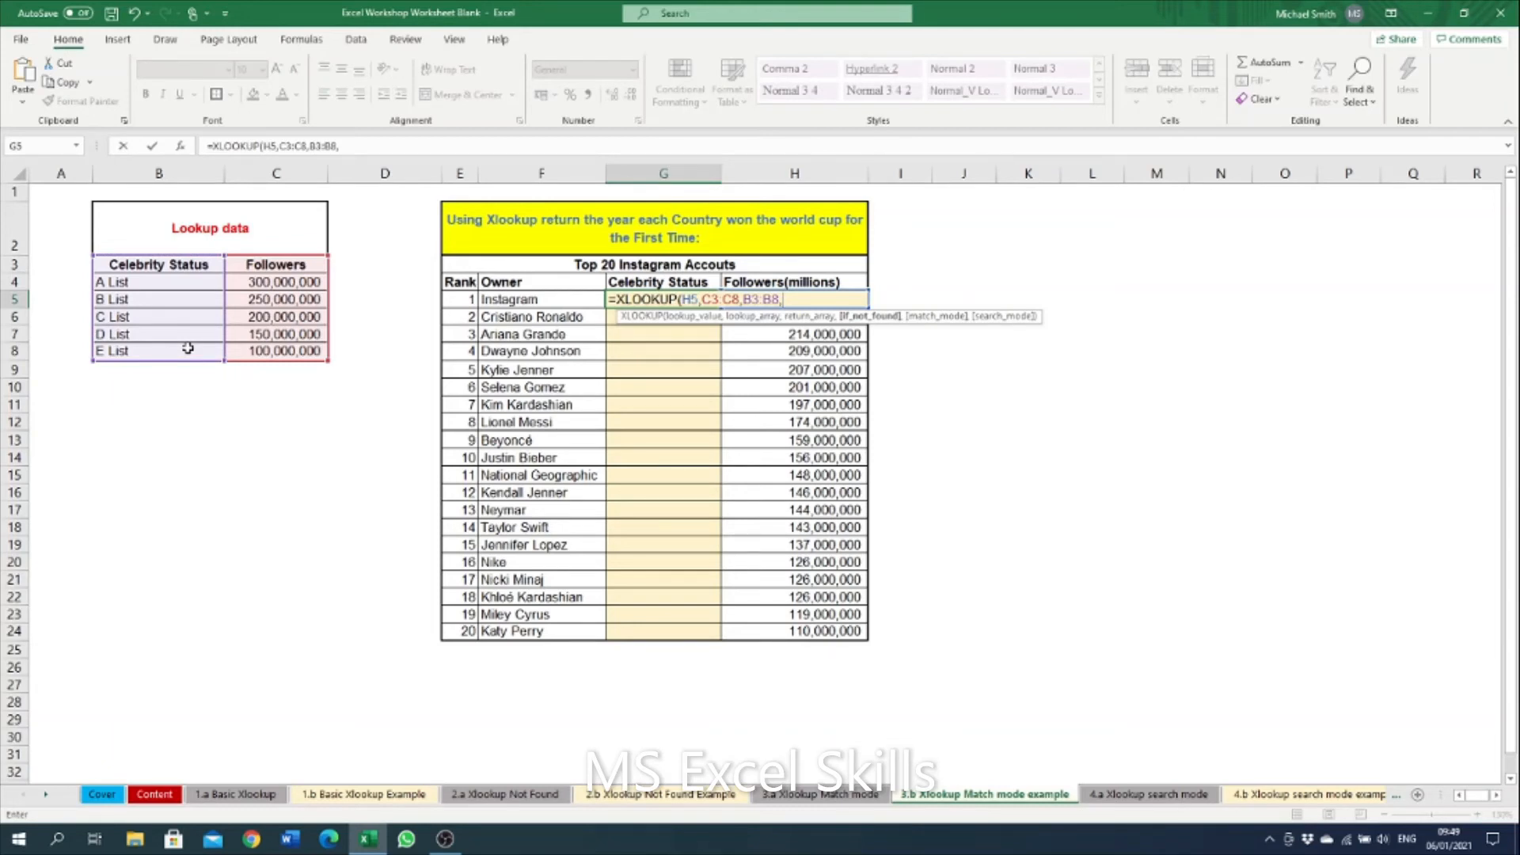
Leave if_not_found empty, set match_mode to -1 (exact match or next smaller item) and complete the G5 formula
type(",")
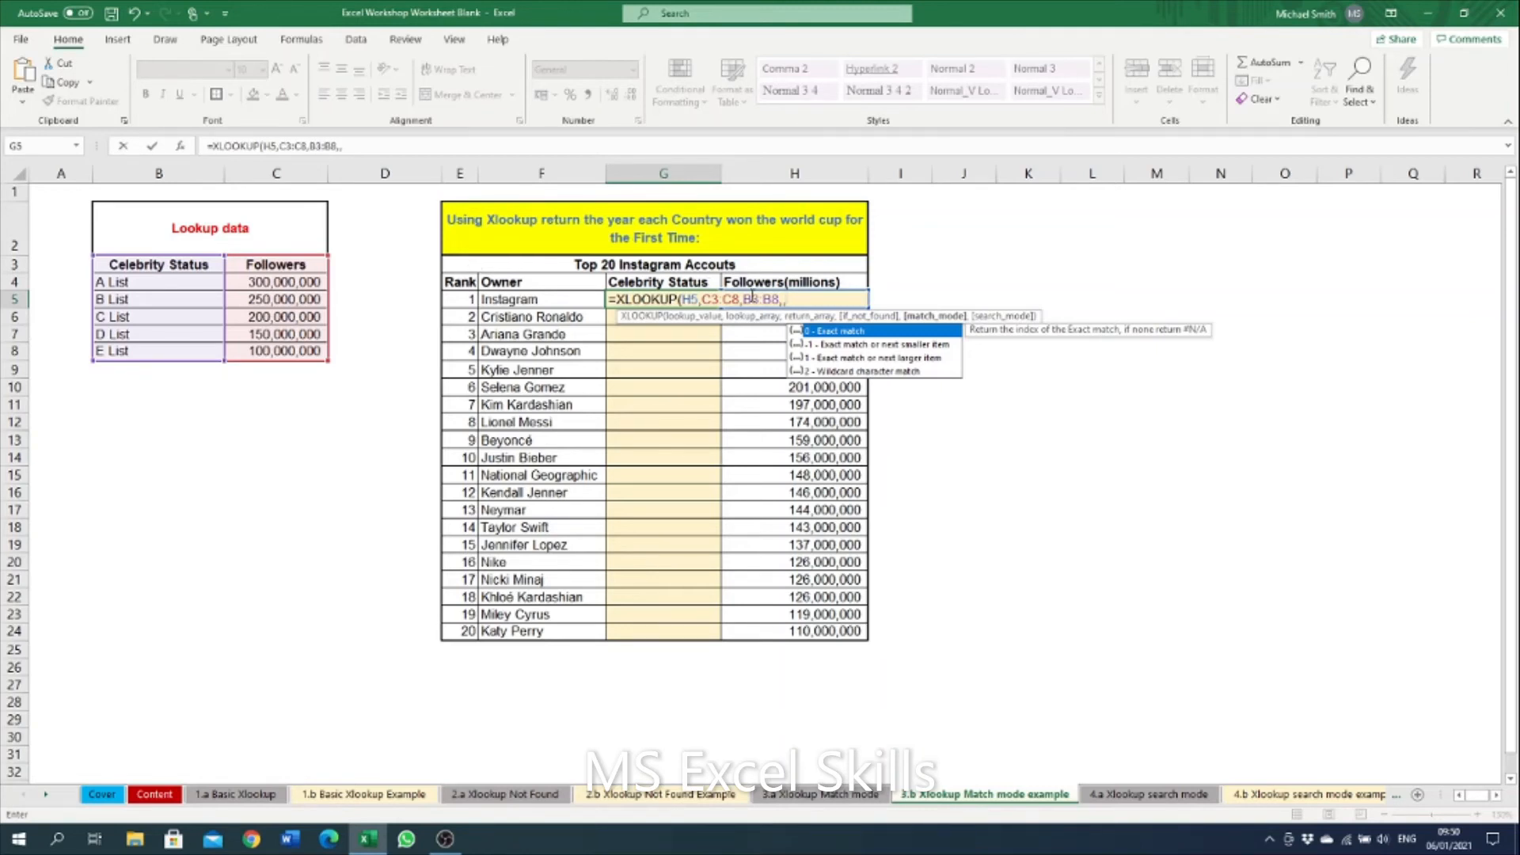
left_click(905, 345)
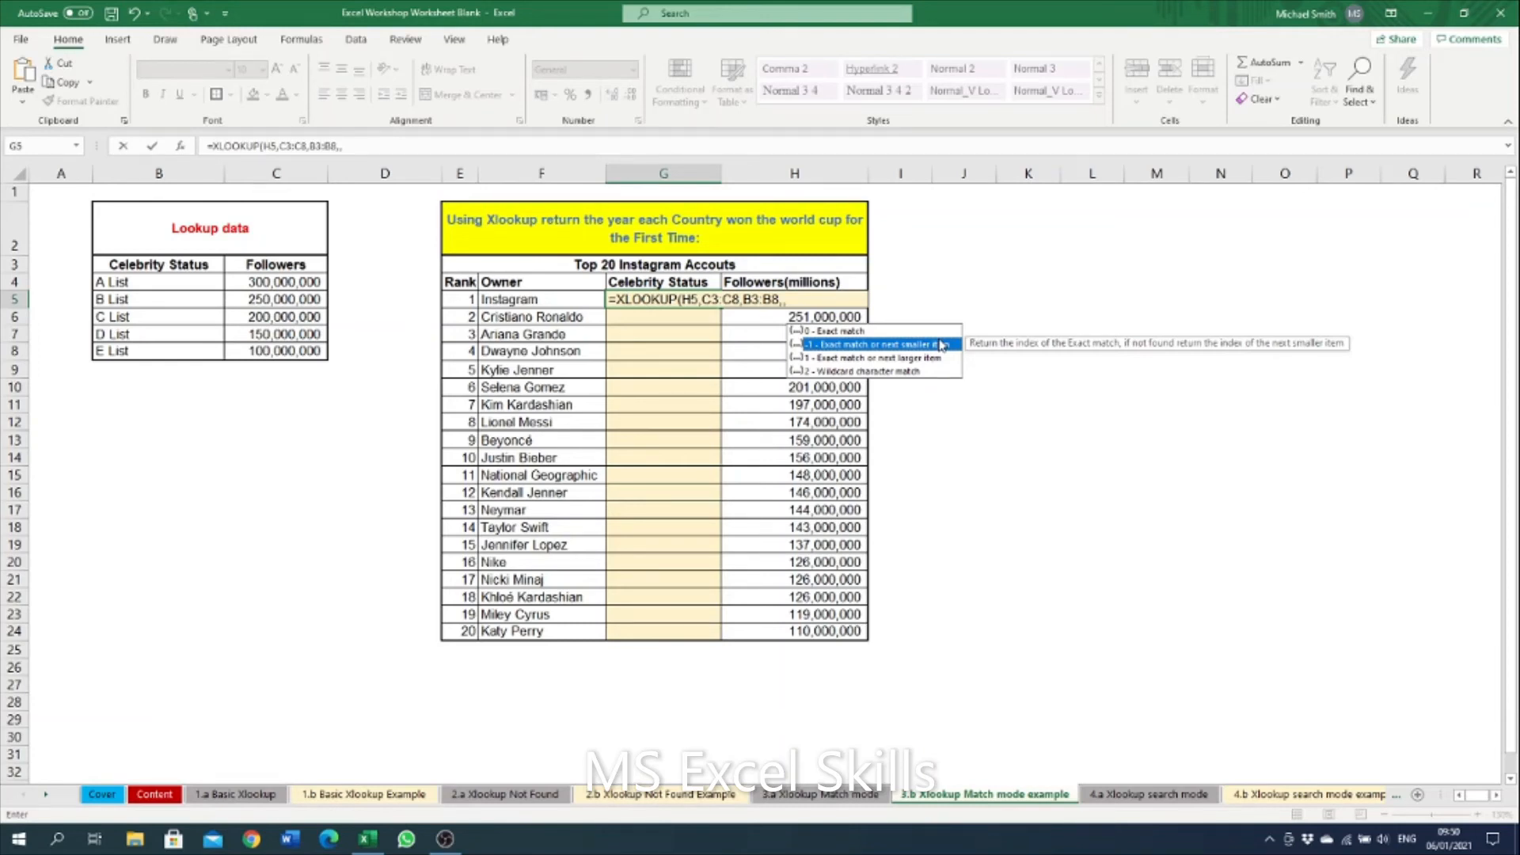
double_click(941, 345)
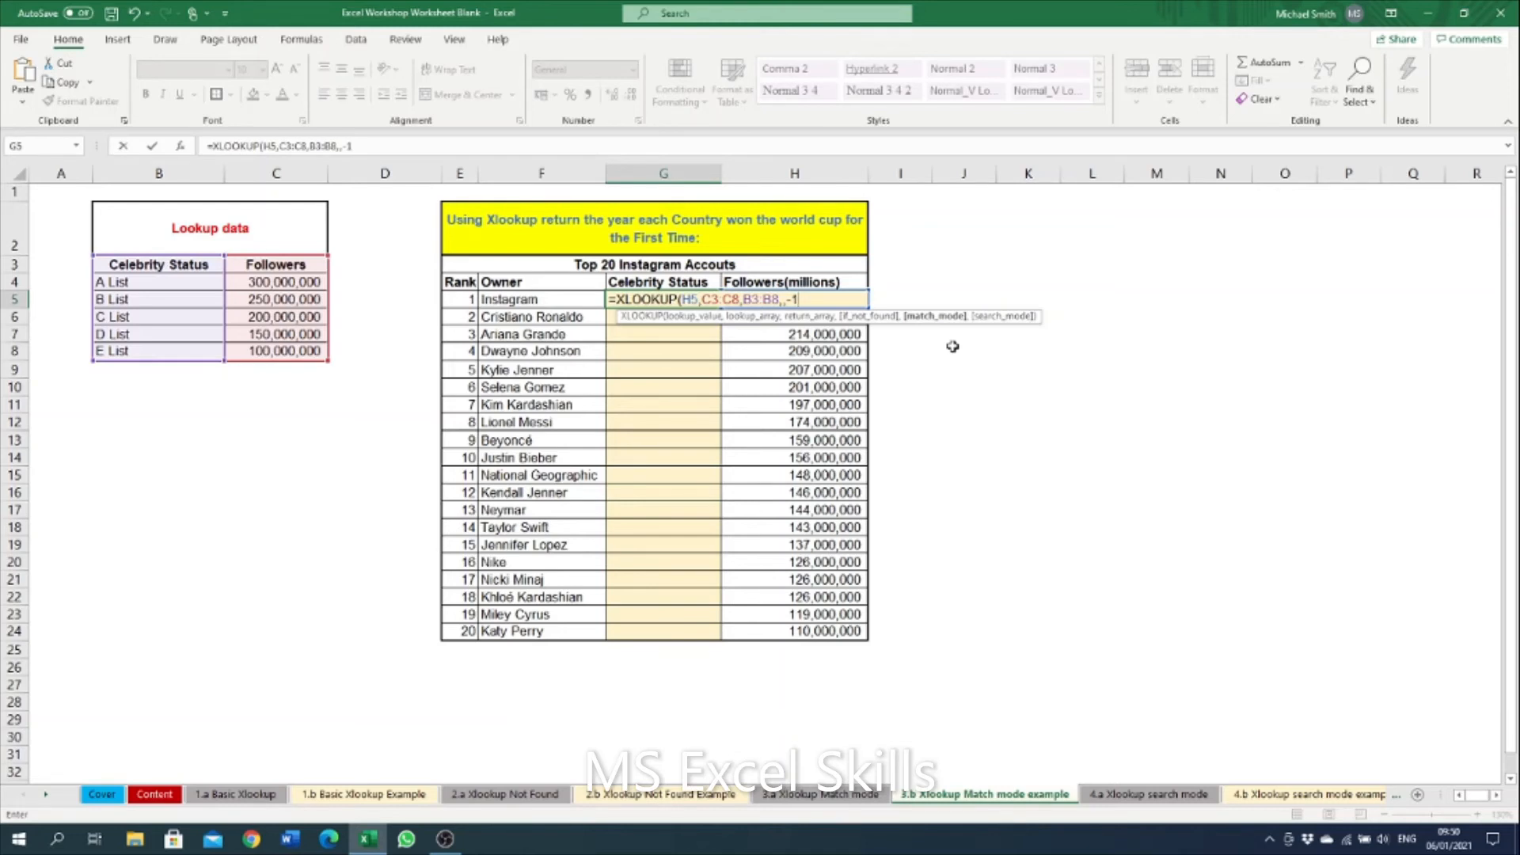
type(")")
key("Return")
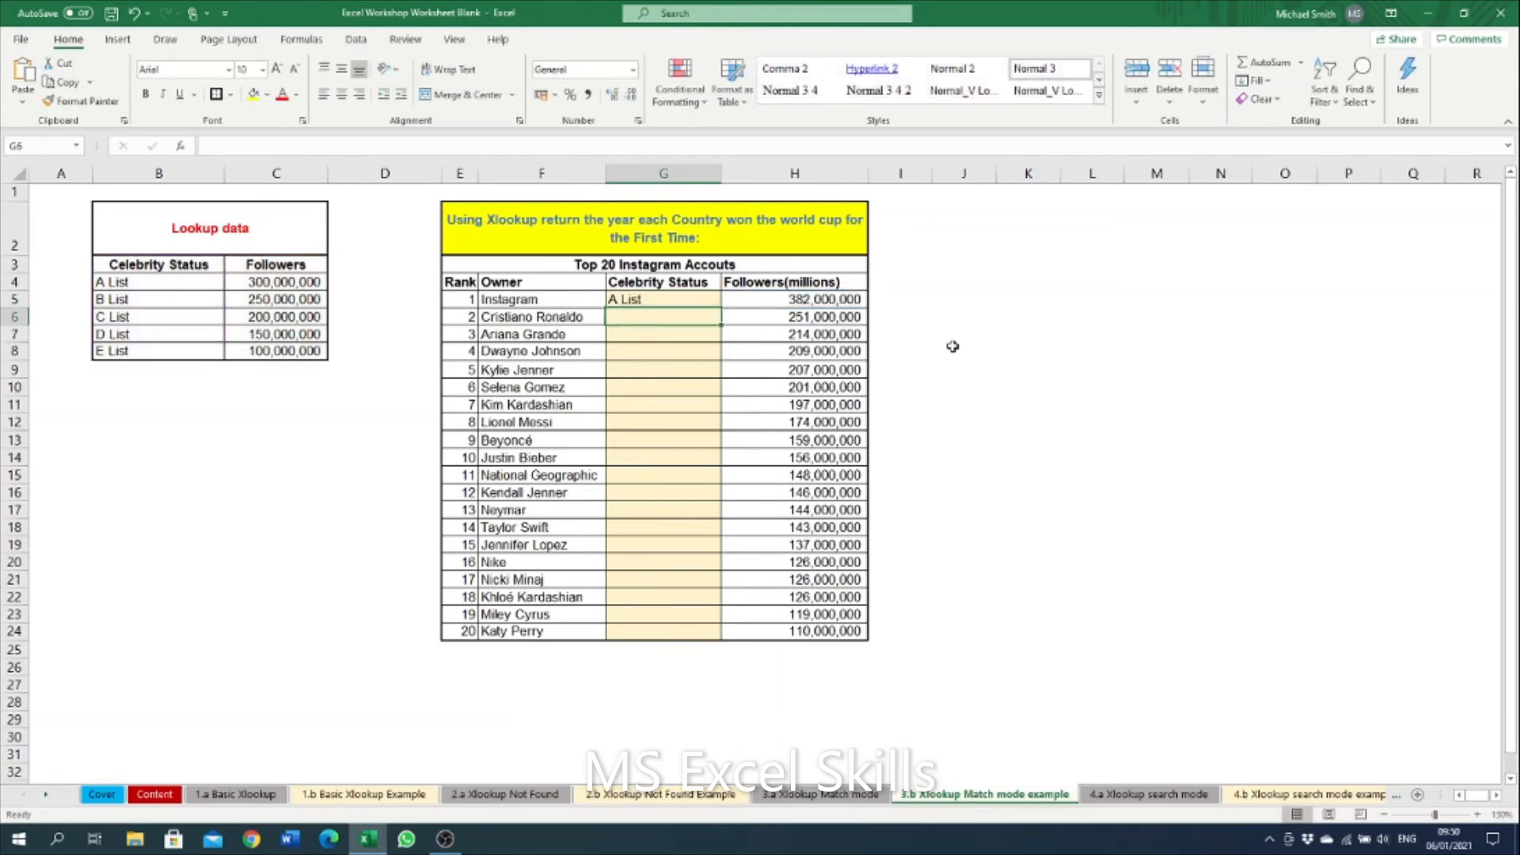
key("Up")
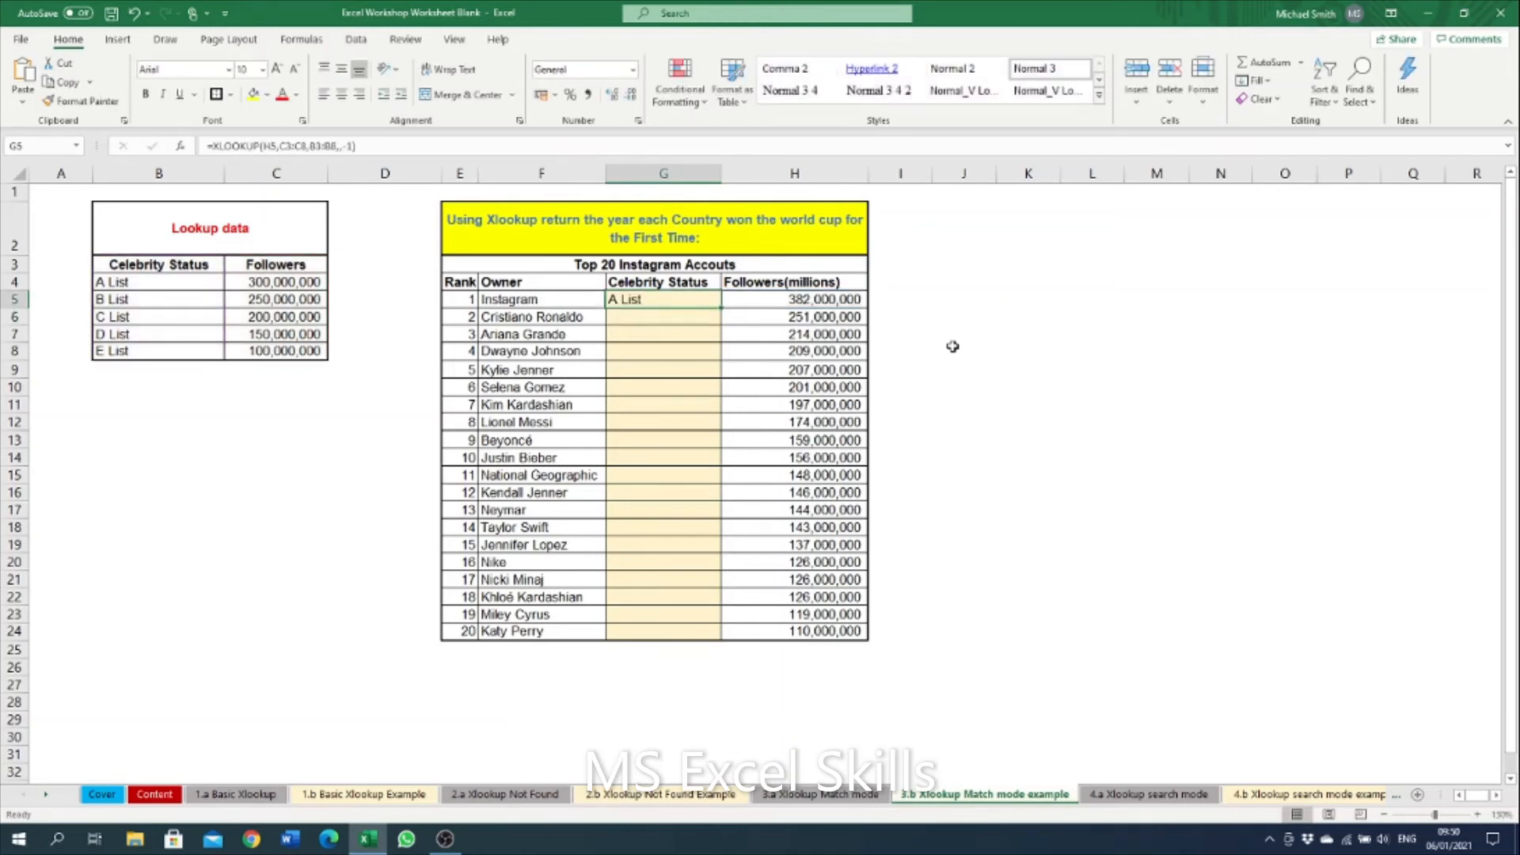
Make the G5 formula's lookup and return ranges absolute as $C$3:$C$8 and $B$3:$B$8
left_click(283, 146)
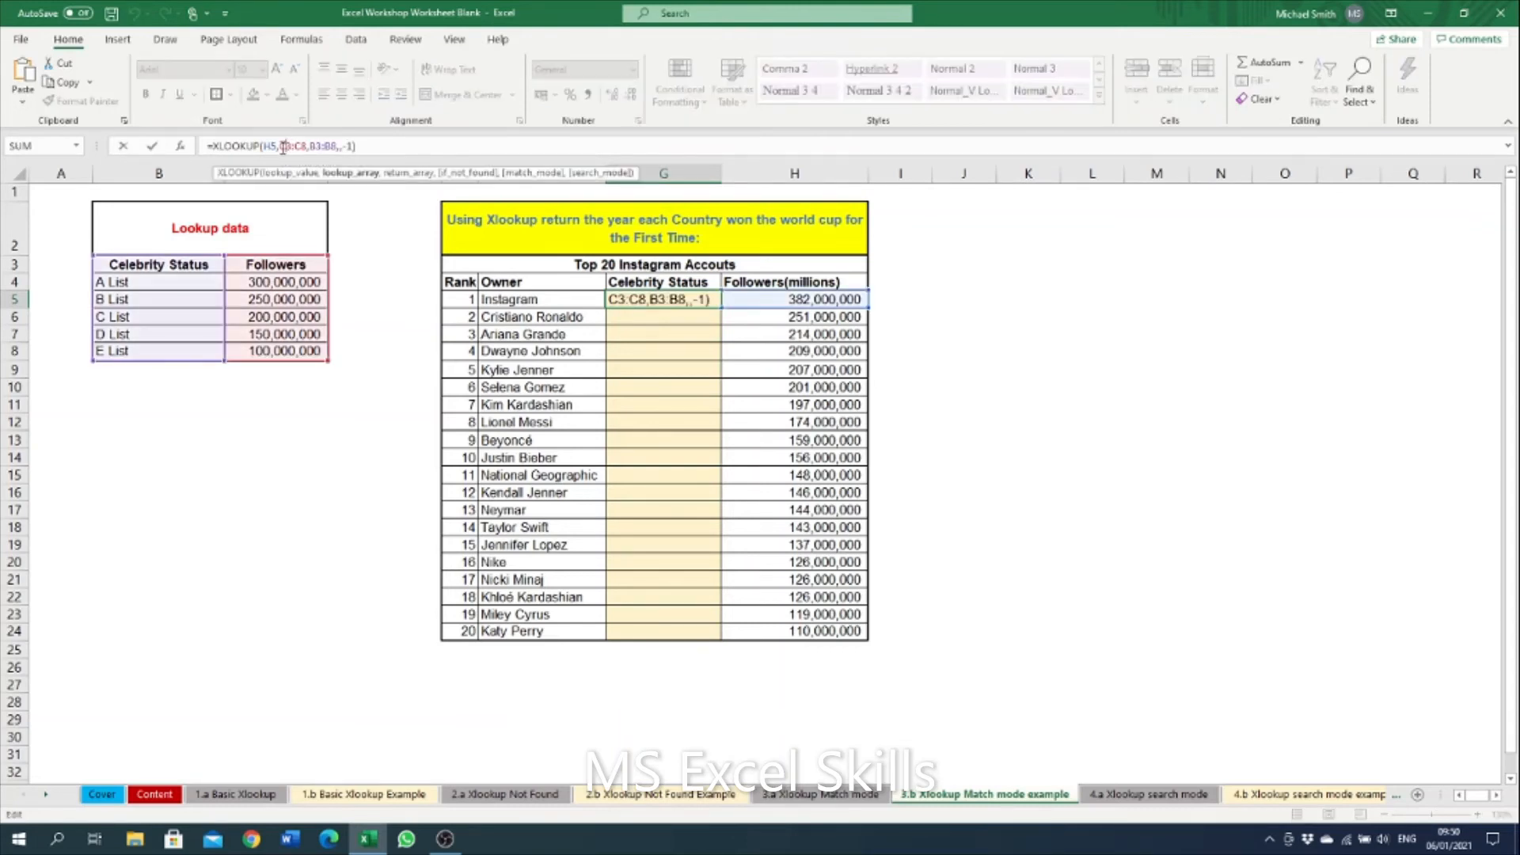
key("F4")
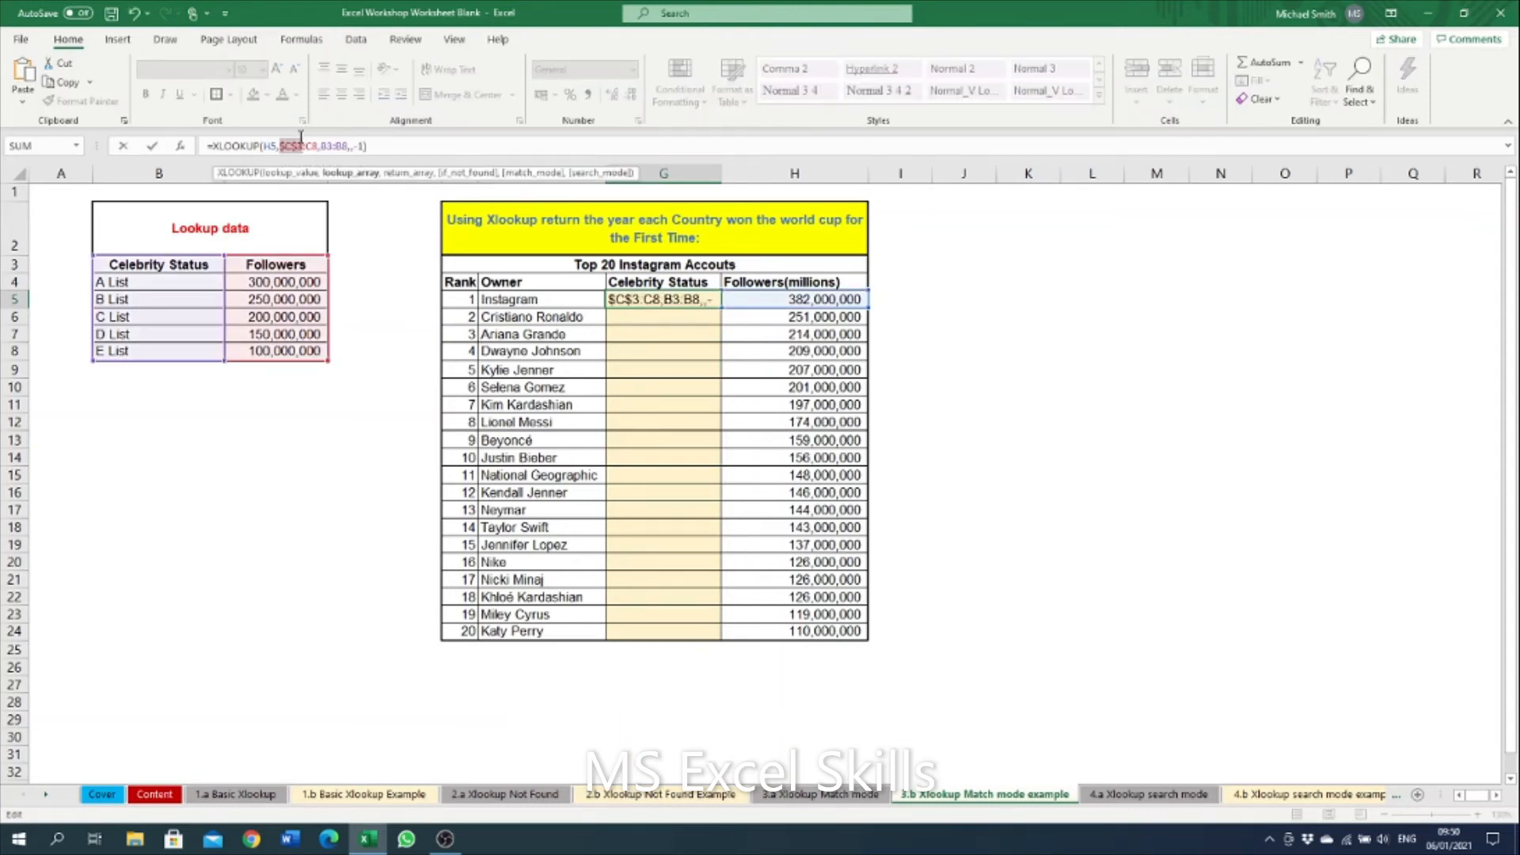
left_click(319, 146)
key("F4")
left_click(337, 146)
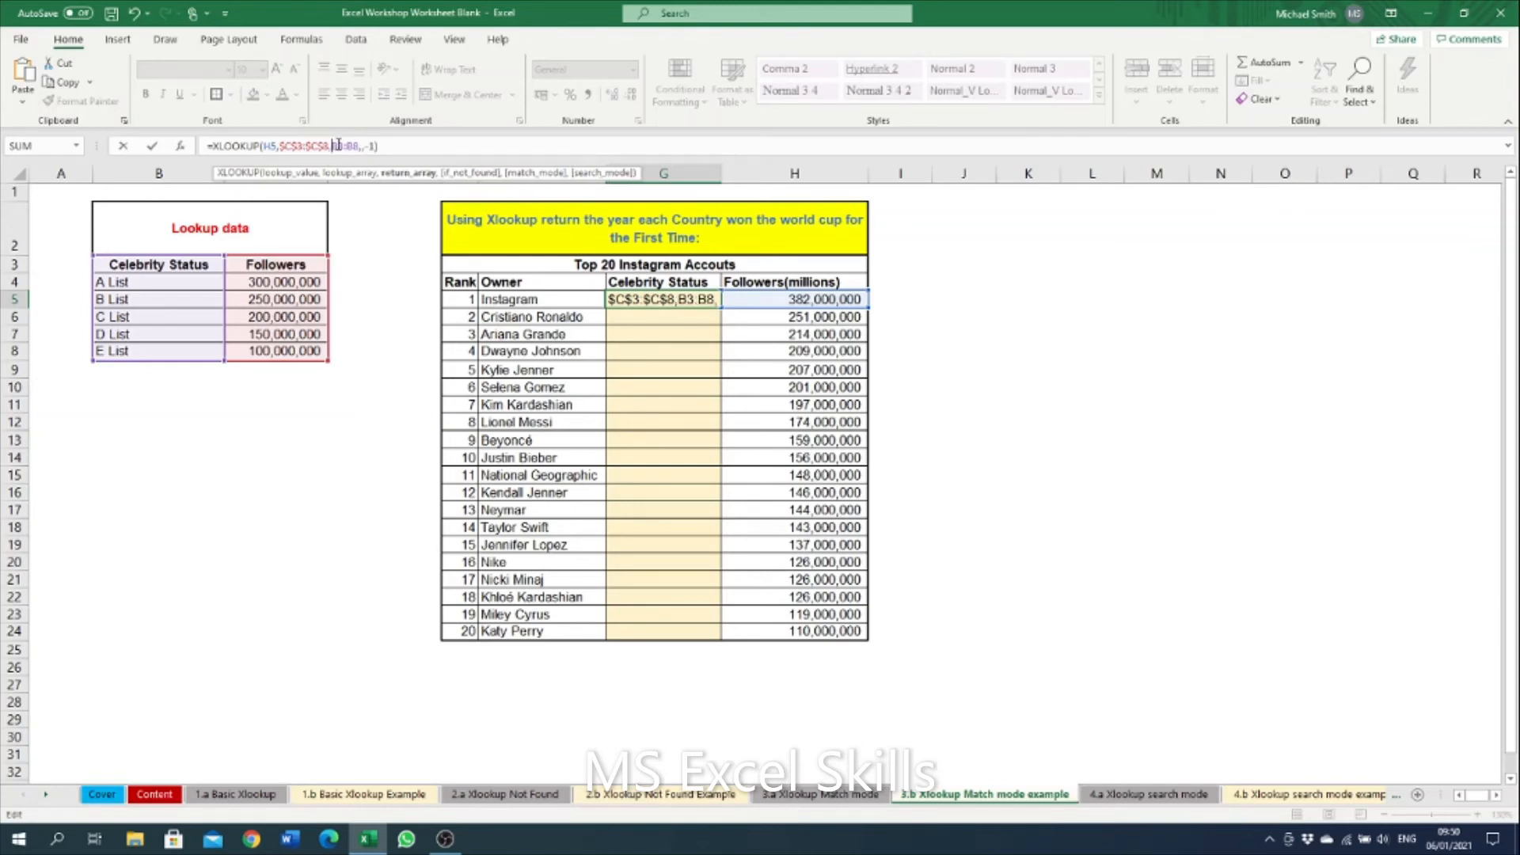
key("F4")
left_click(366, 146)
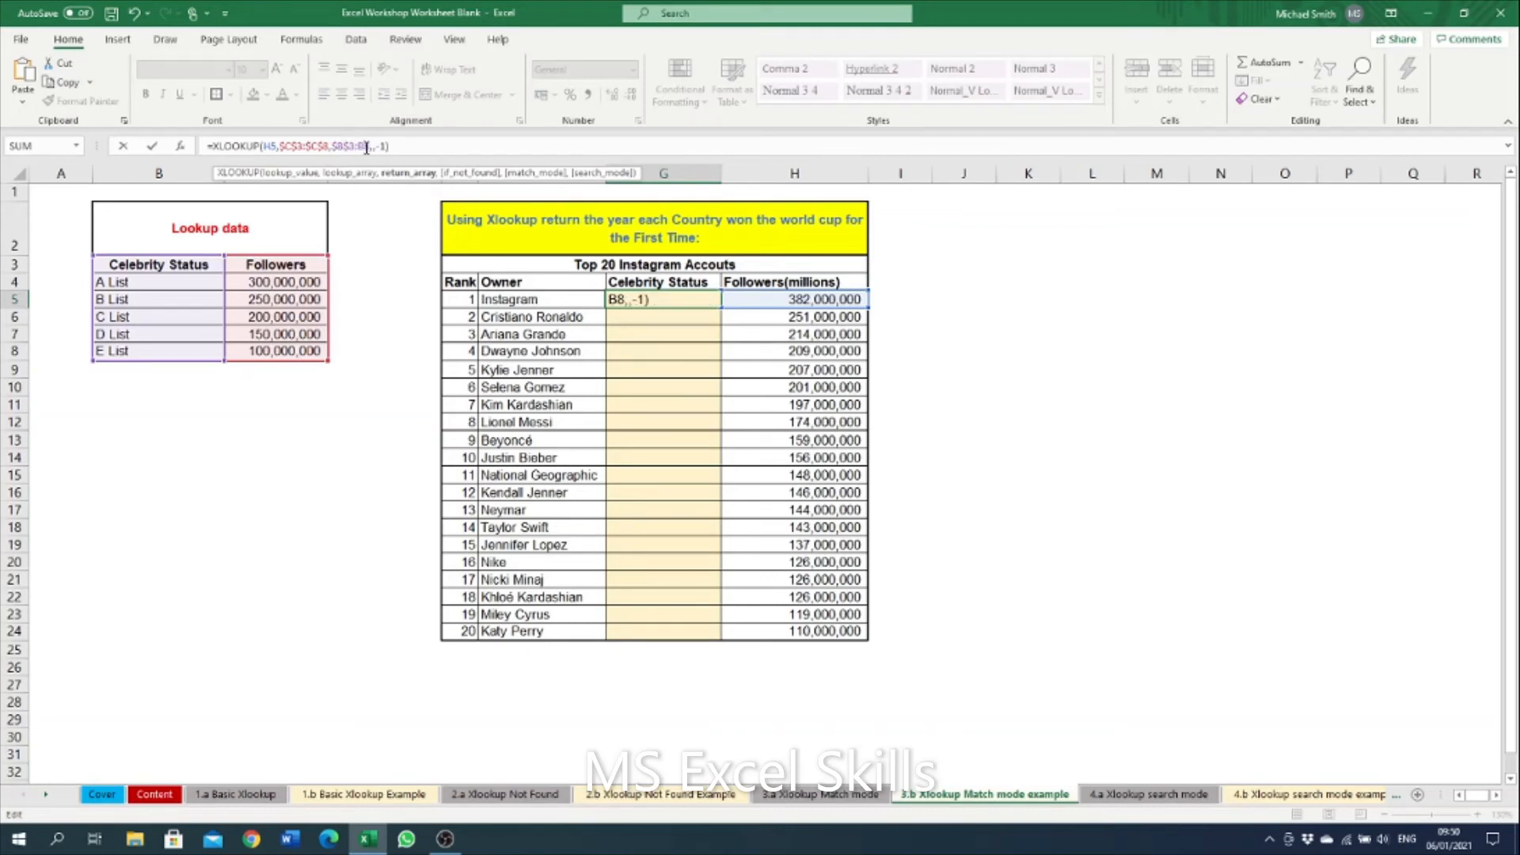
key("F4")
left_click(415, 149)
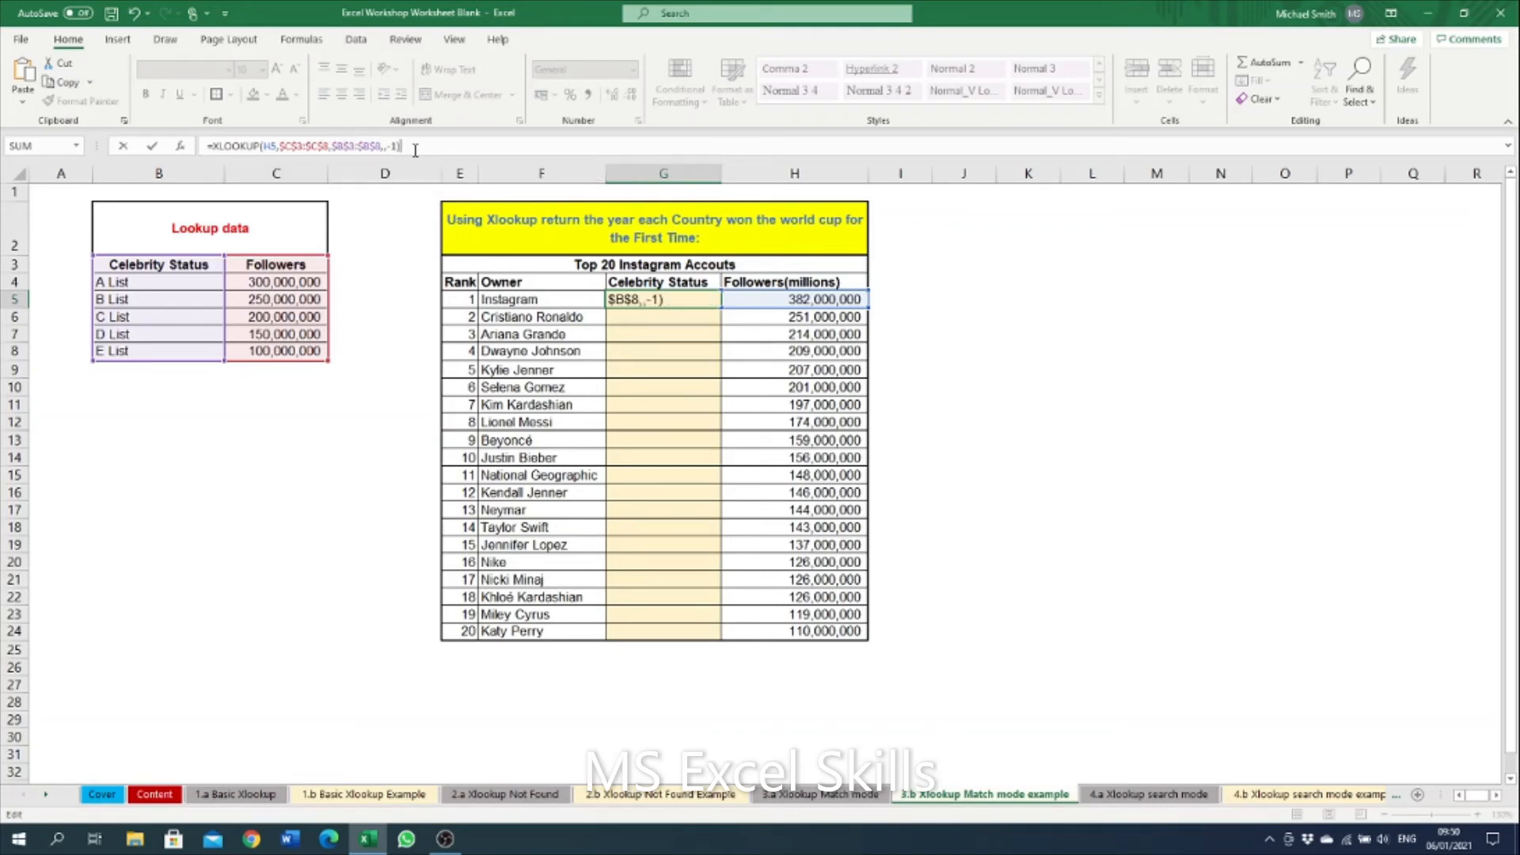
key("ctrl+Return")
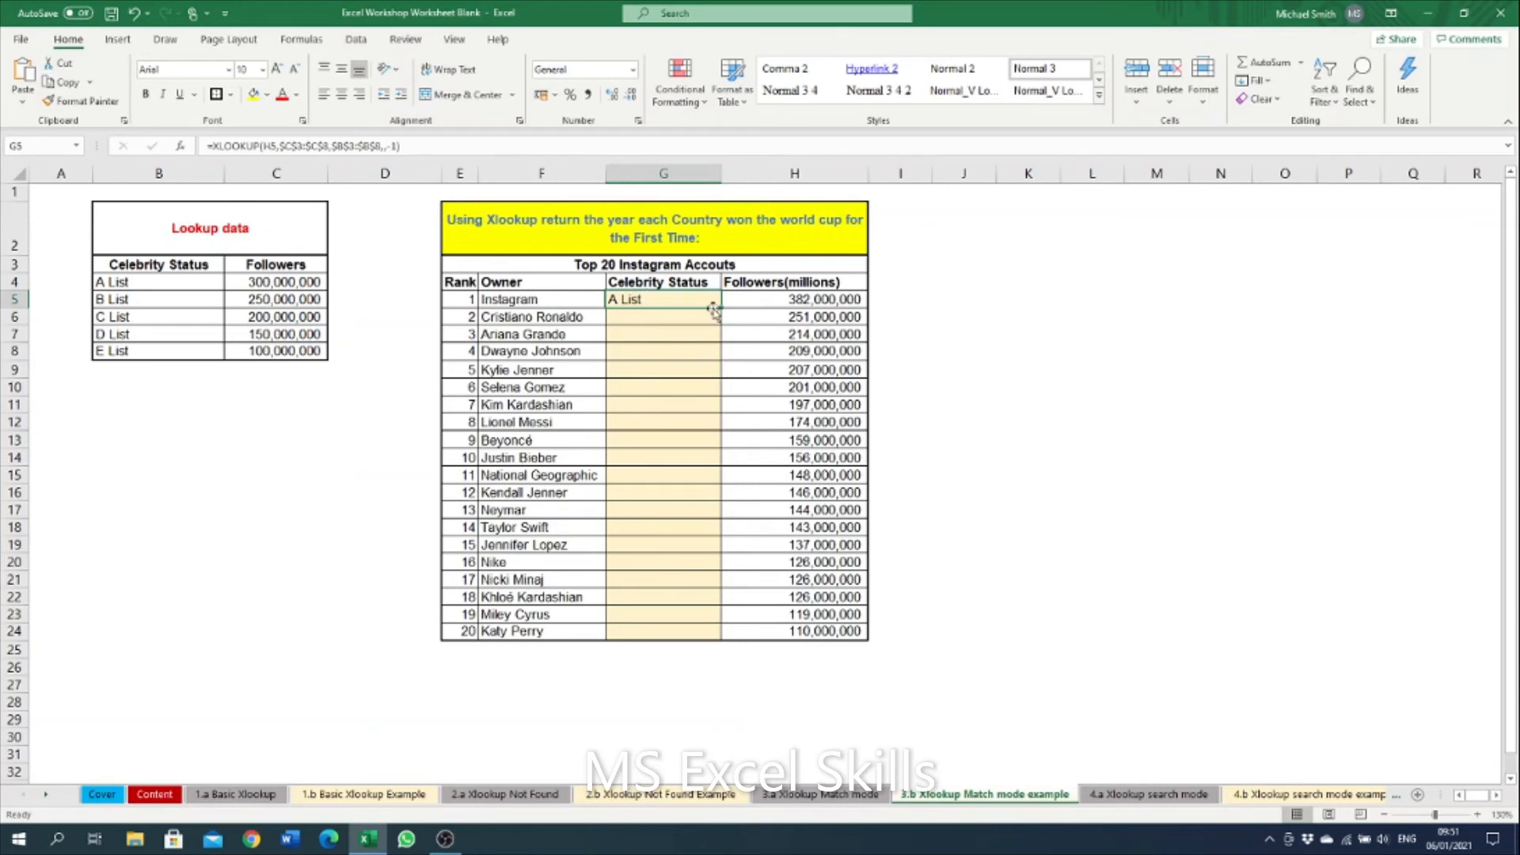
Fill the G5 formula down to G24 and check the returned statuses against the follower counts and cut-offs
left_click_drag(717, 309, 671, 641)
left_click(691, 404)
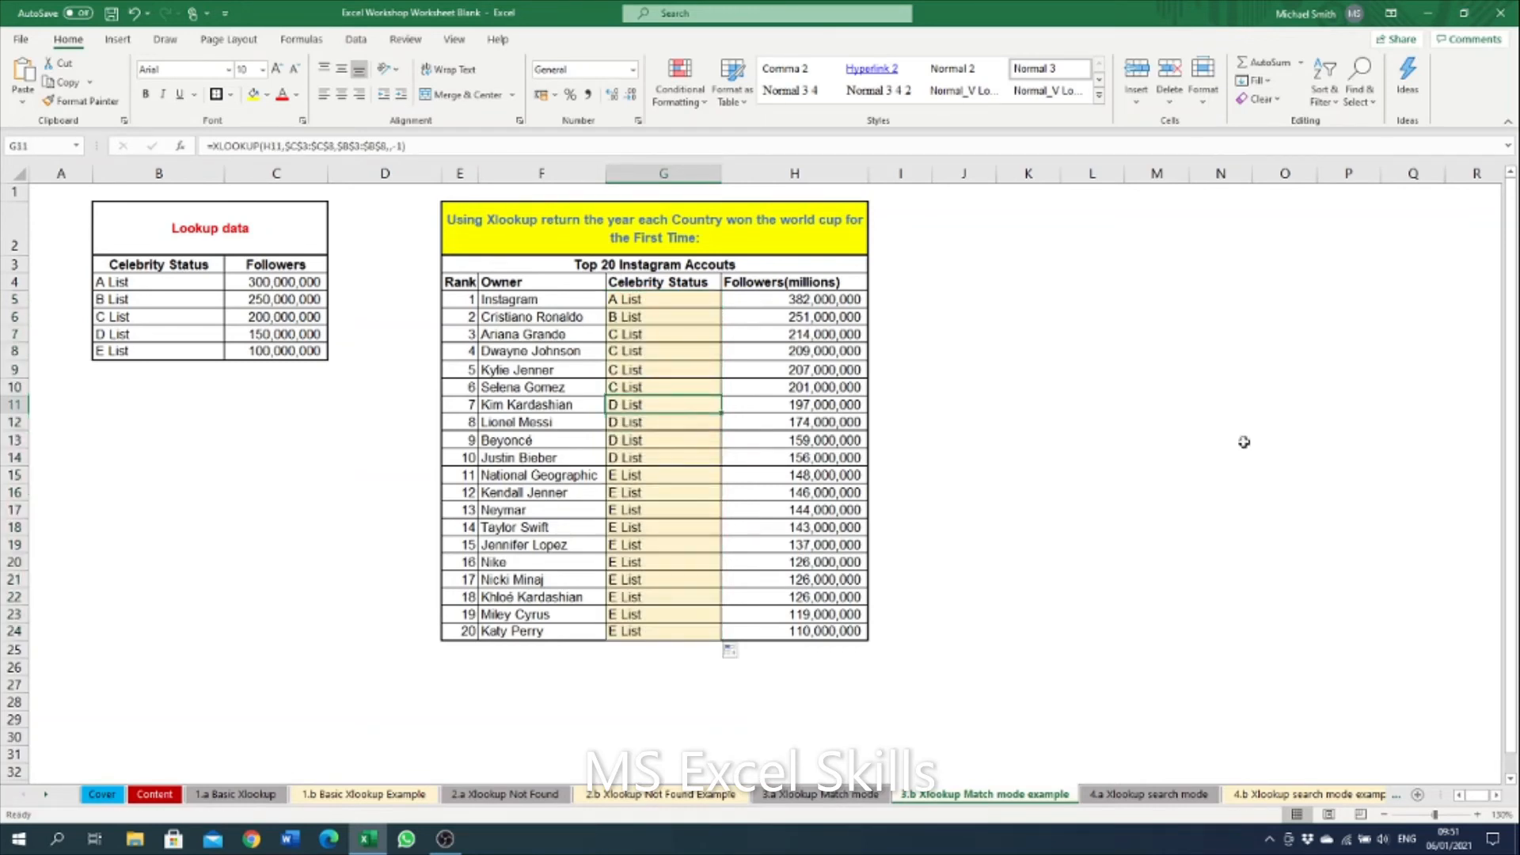
scroll(466, 368, "down", 2)
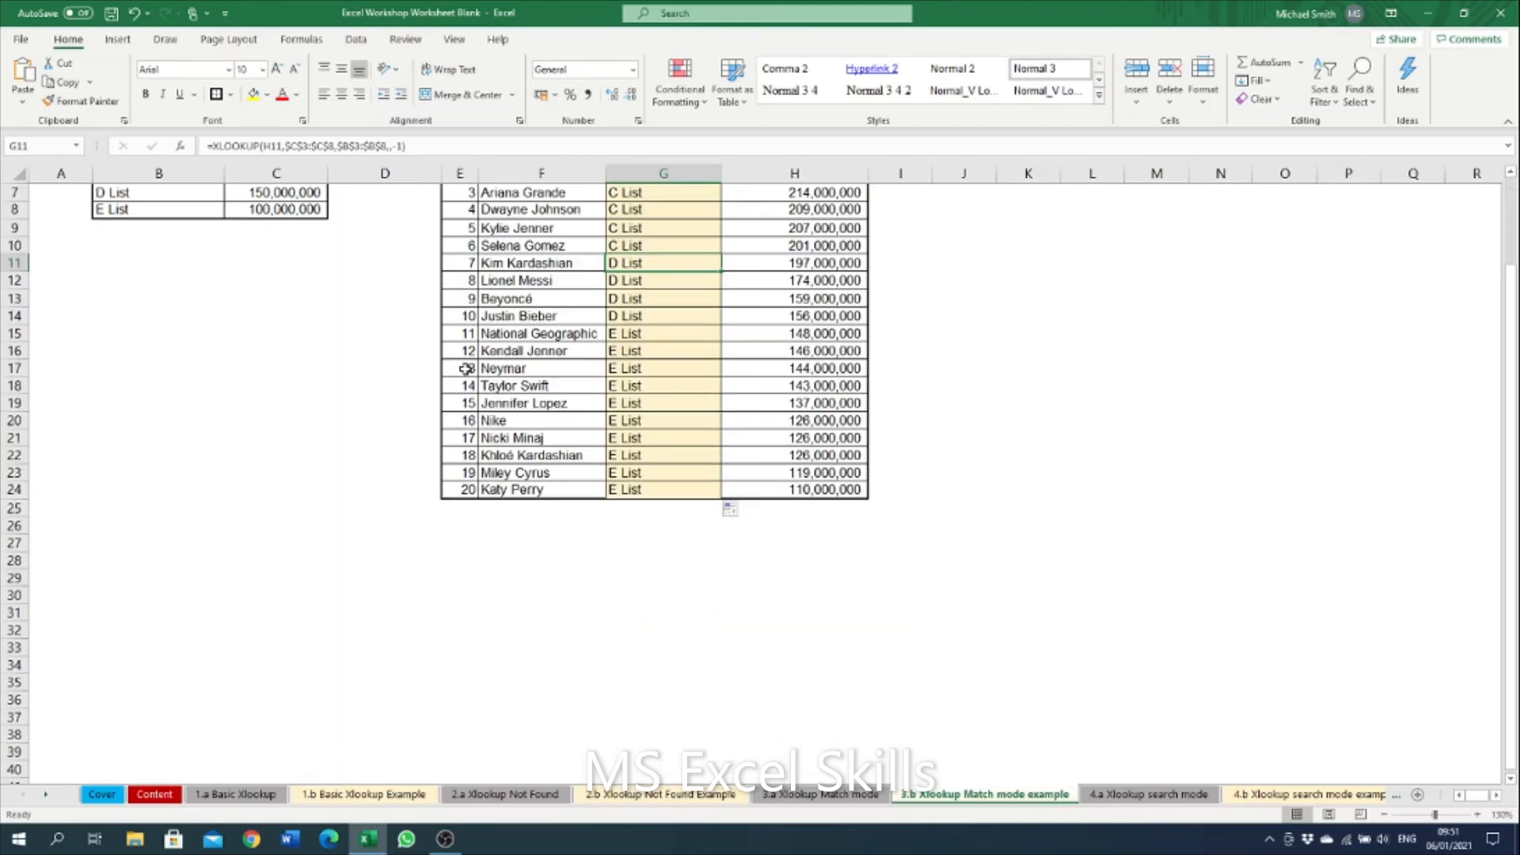
scroll(466, 369, "up", 2)
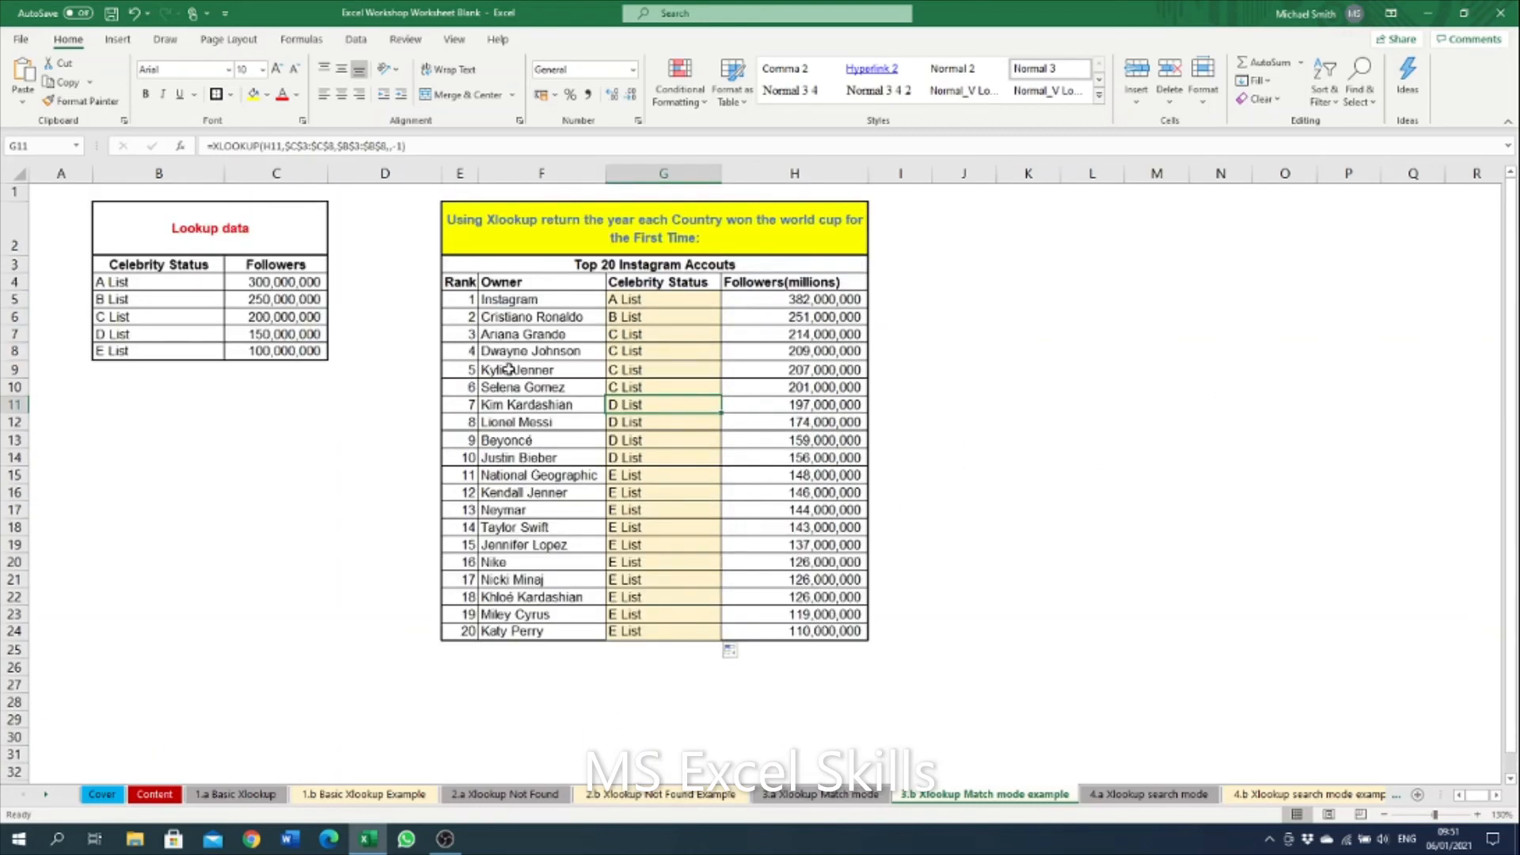
left_click(686, 300)
left_click(814, 285)
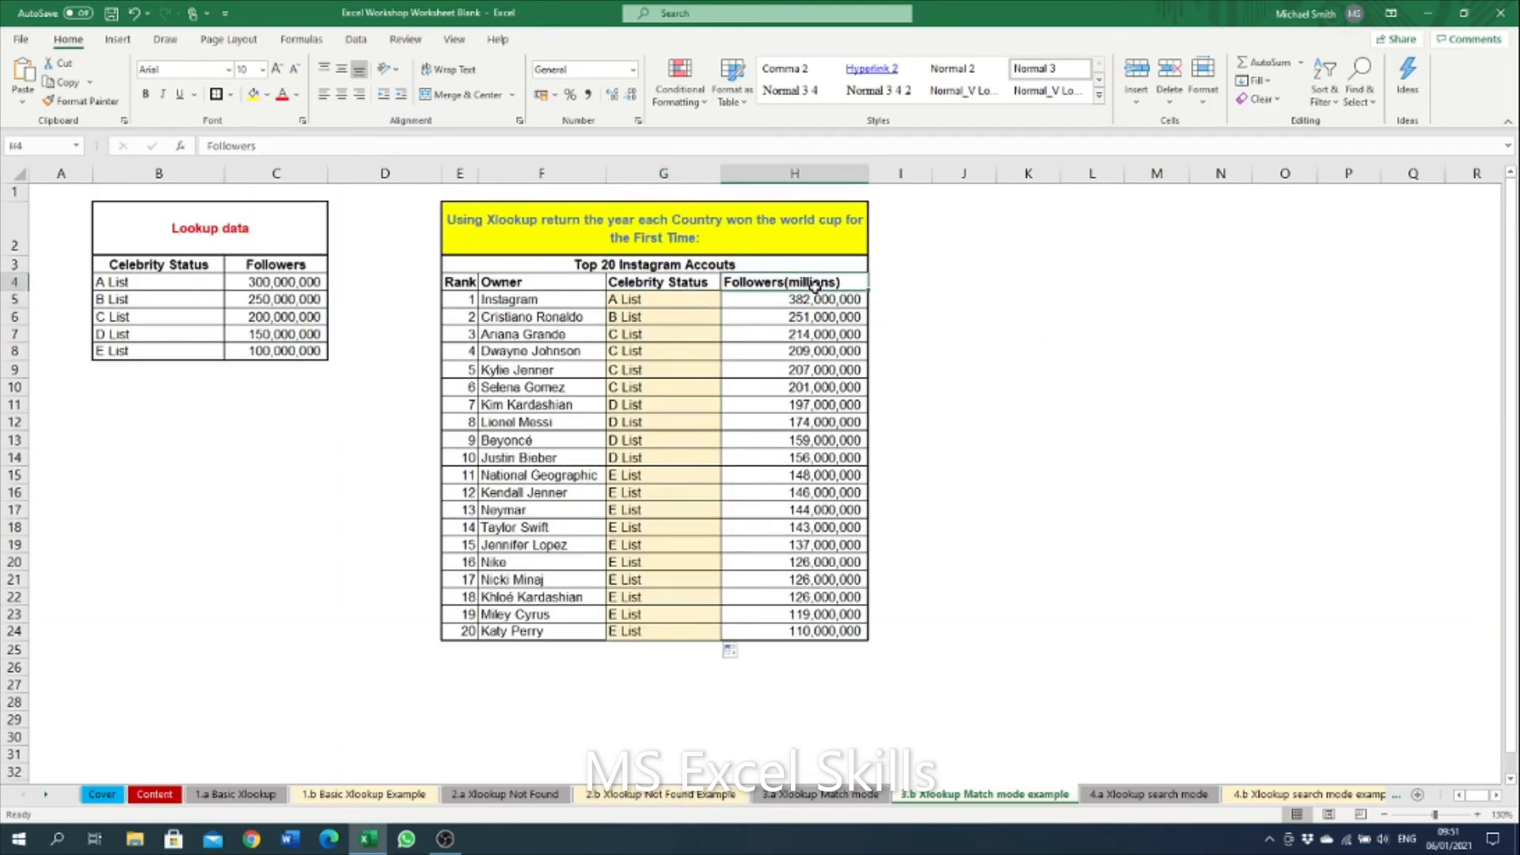
left_click(815, 295)
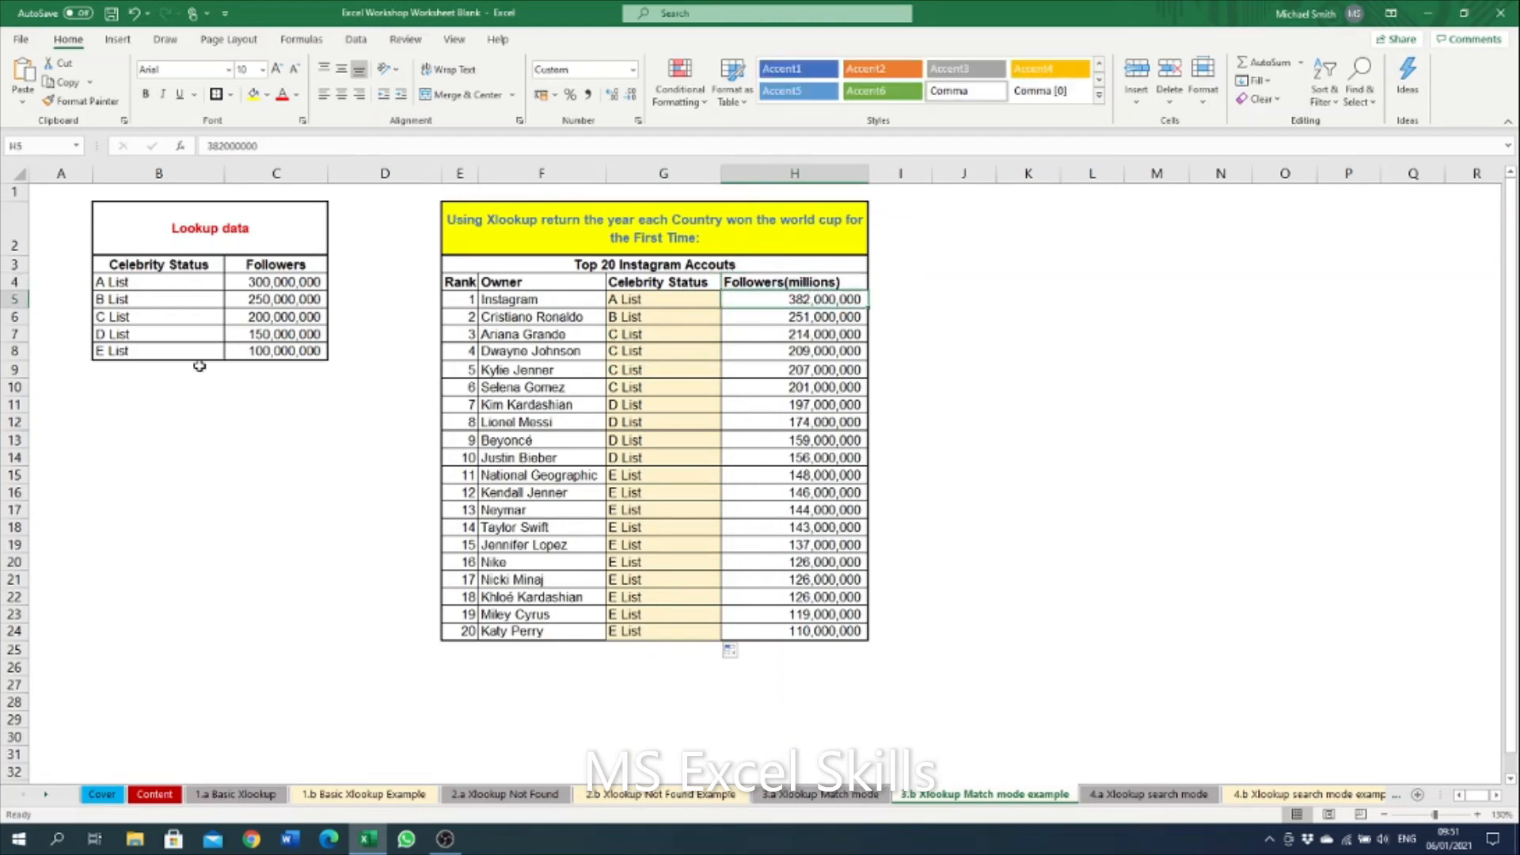
left_click(270, 284)
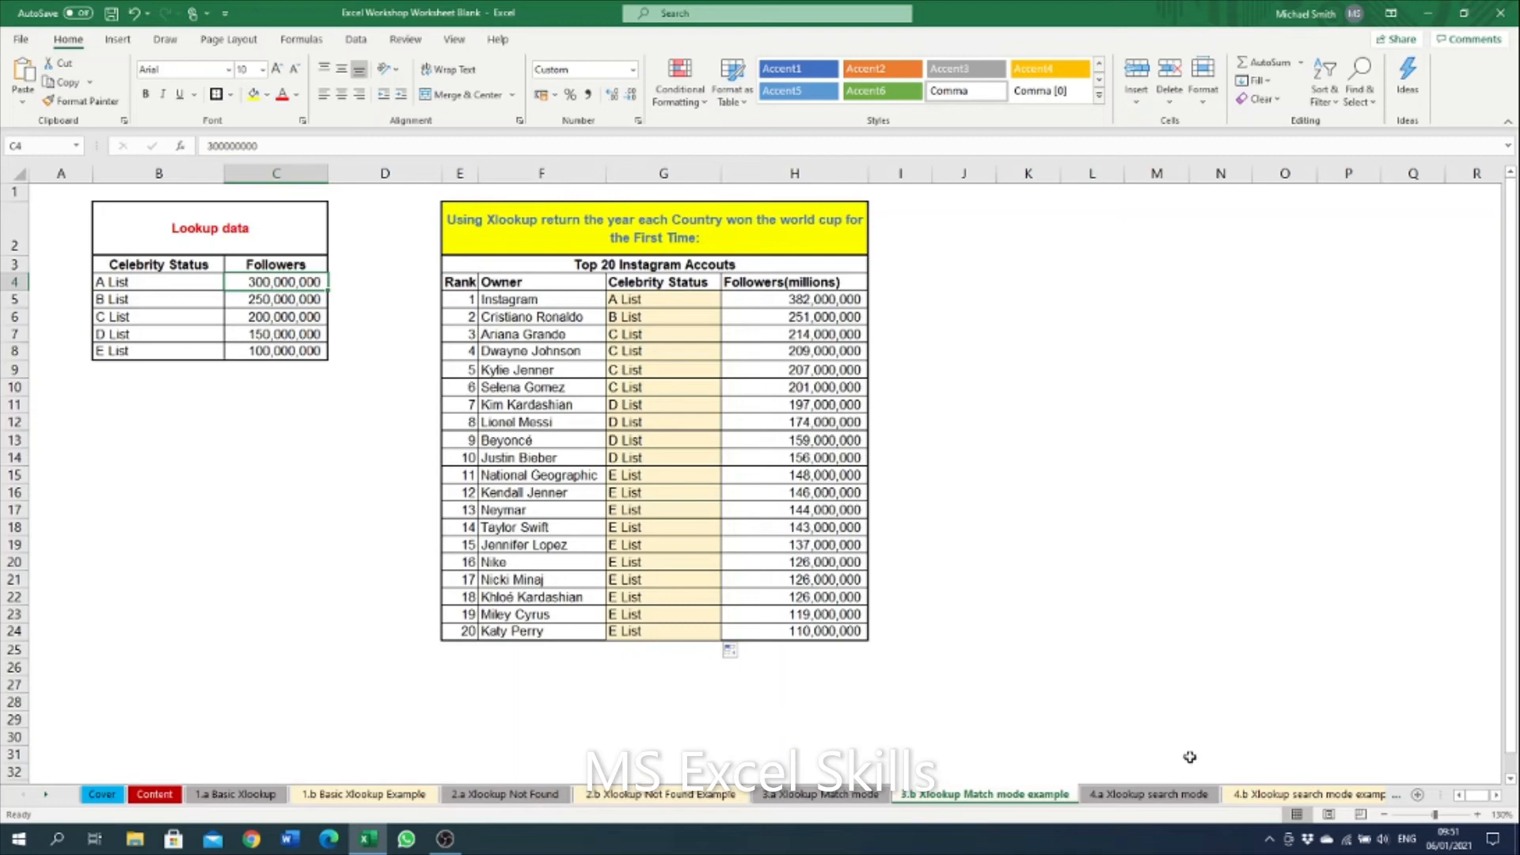
Open the 4.a Xlookup search mode sheet and examine the Latest Salary column and the search_mode description
left_click(1148, 794)
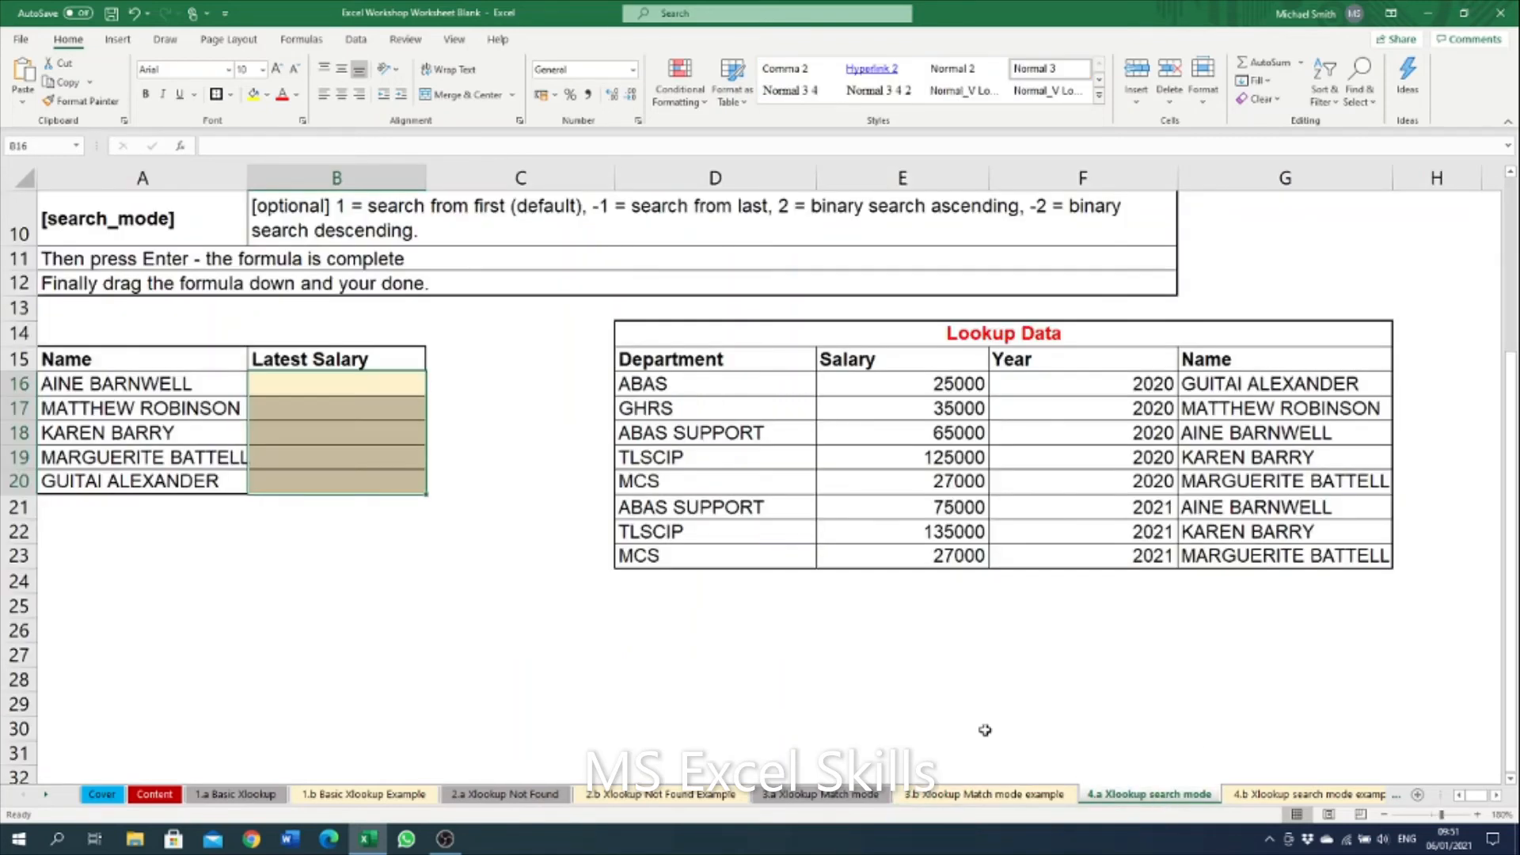
scroll(362, 638, "up", 3)
left_click(362, 639)
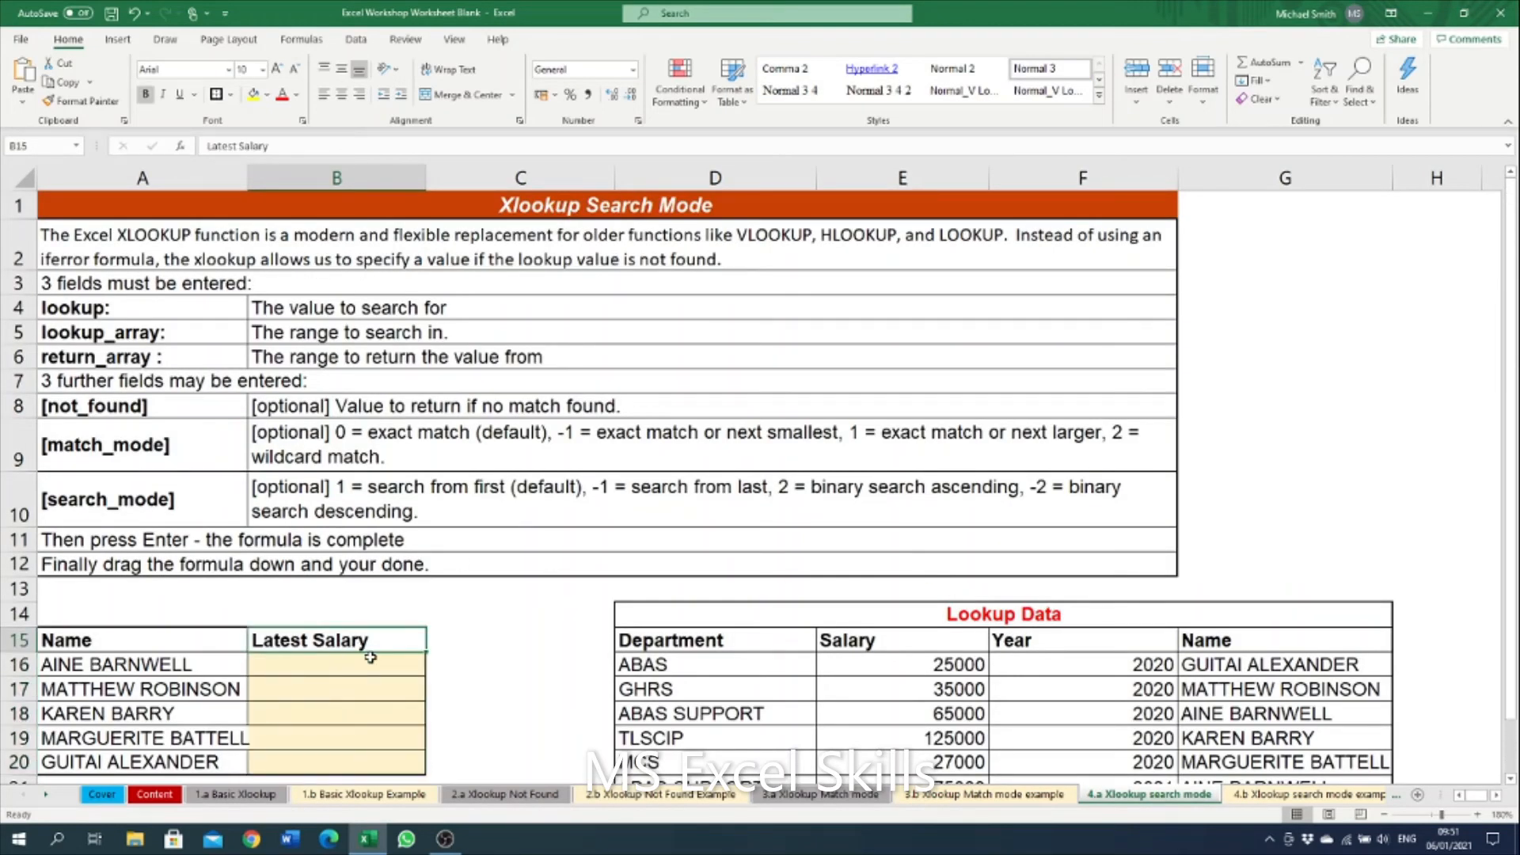
left_click(61, 498)
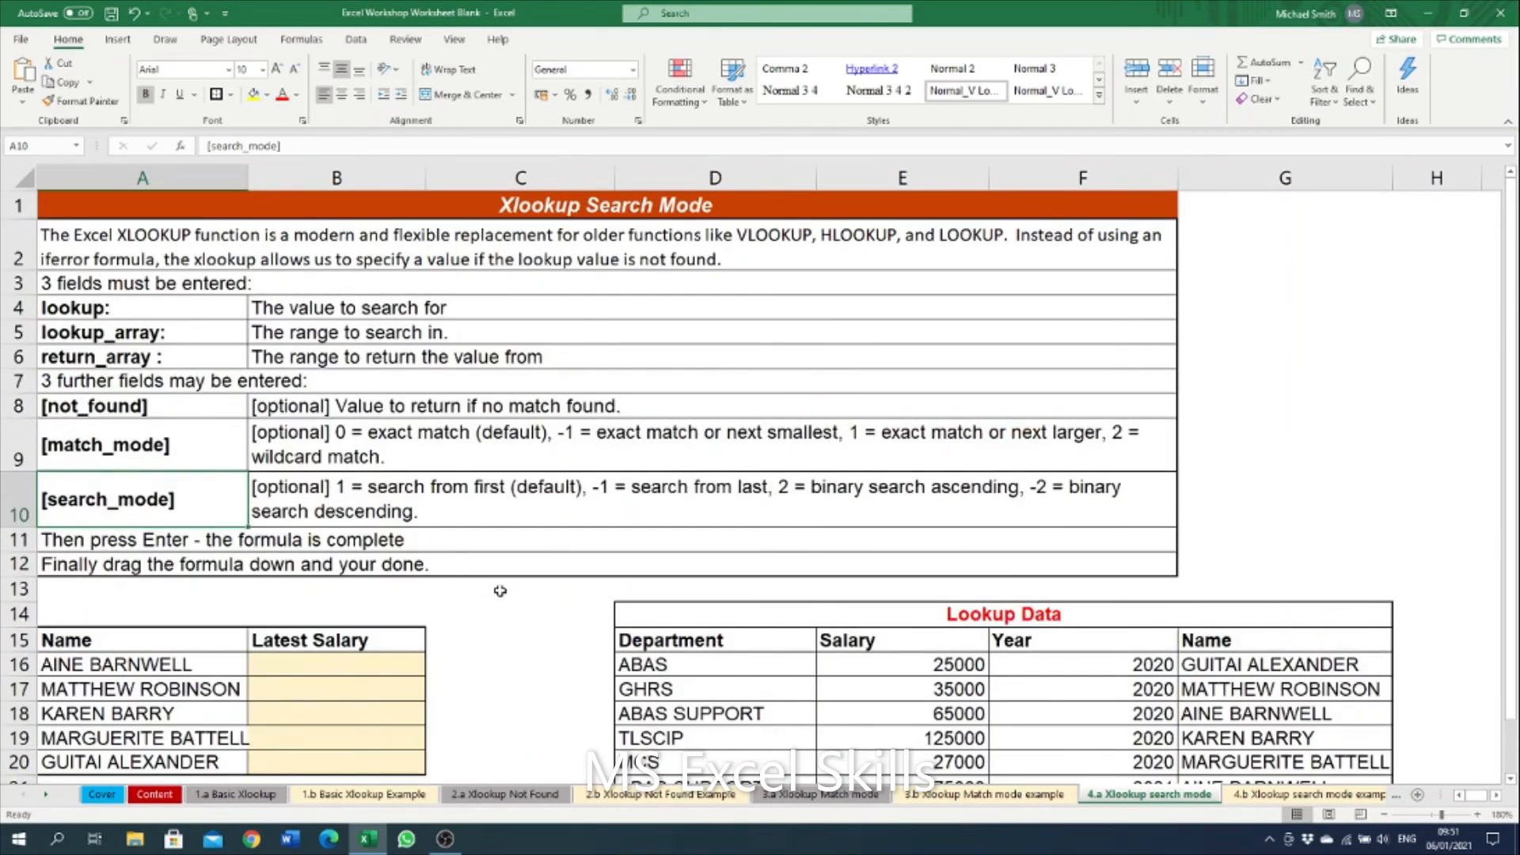
Autofit column A so the full names fit, and narrow the Year column F slightly
double_click(247, 179)
left_click(242, 179)
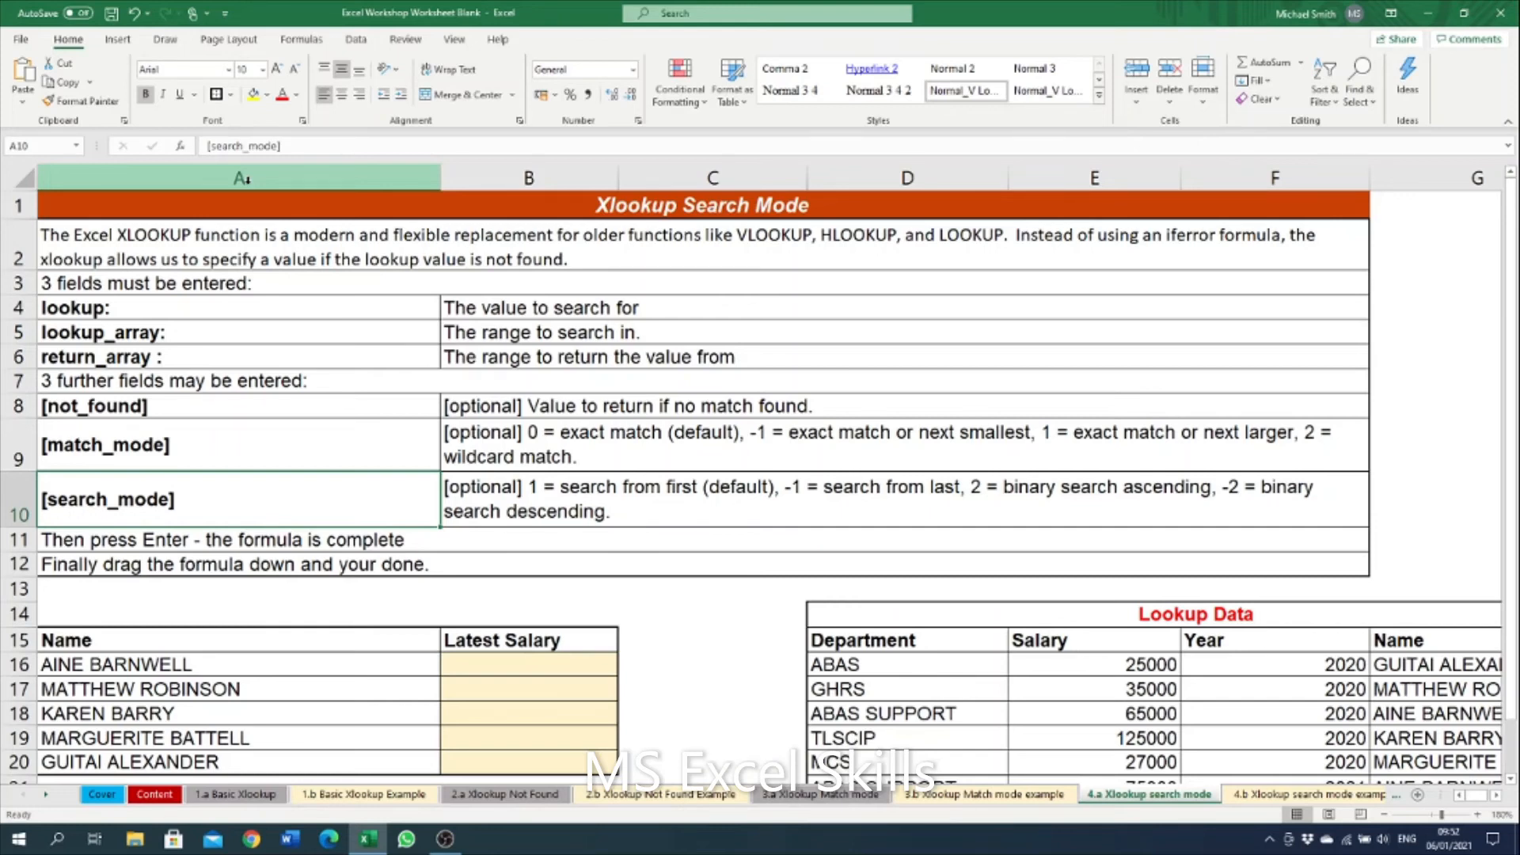
left_click(562, 629)
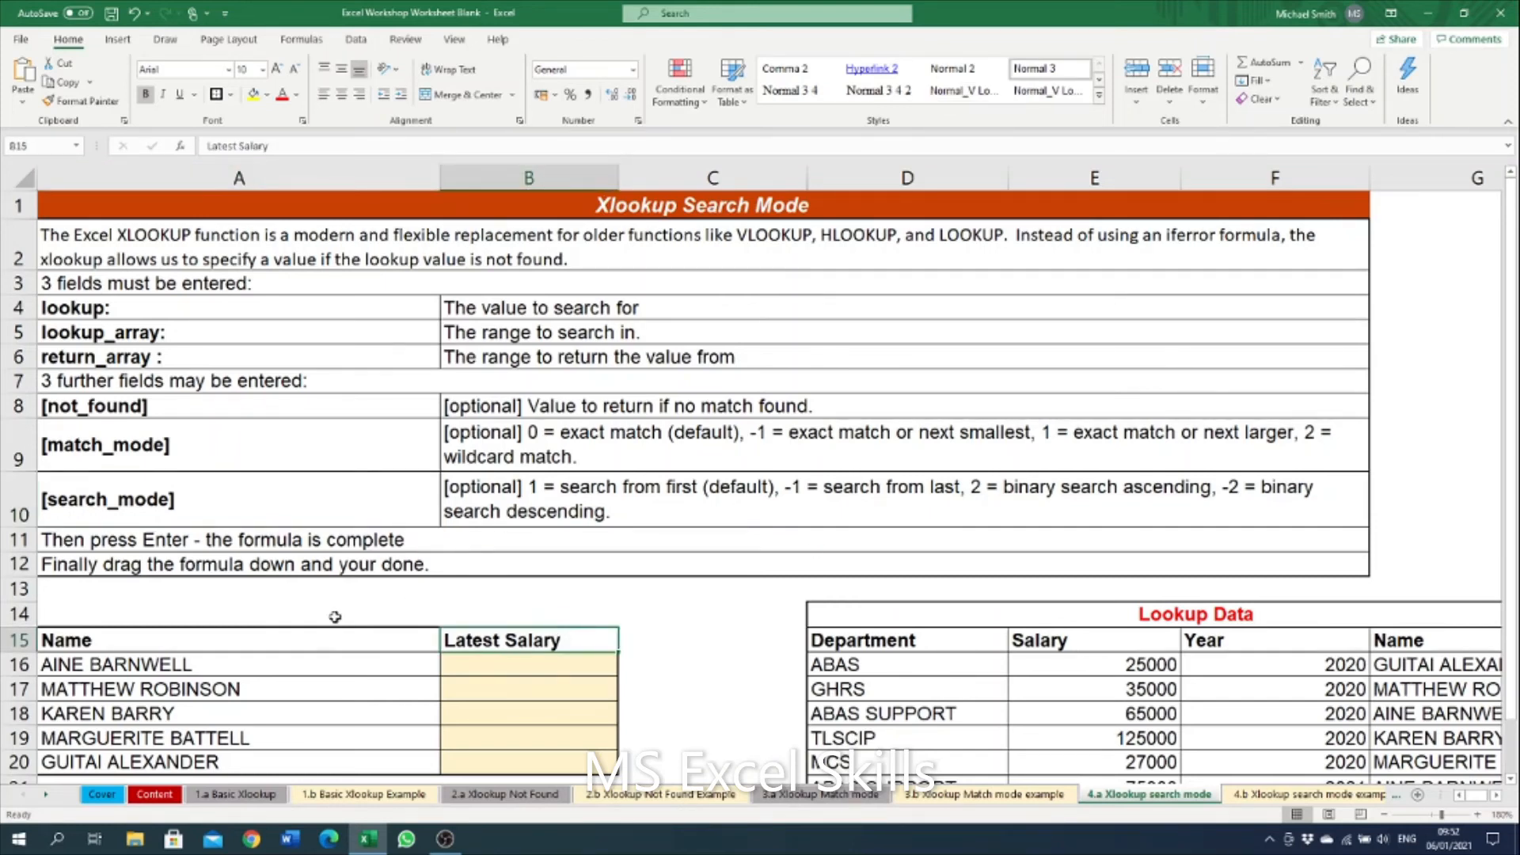
scroll(333, 618, "down", 3)
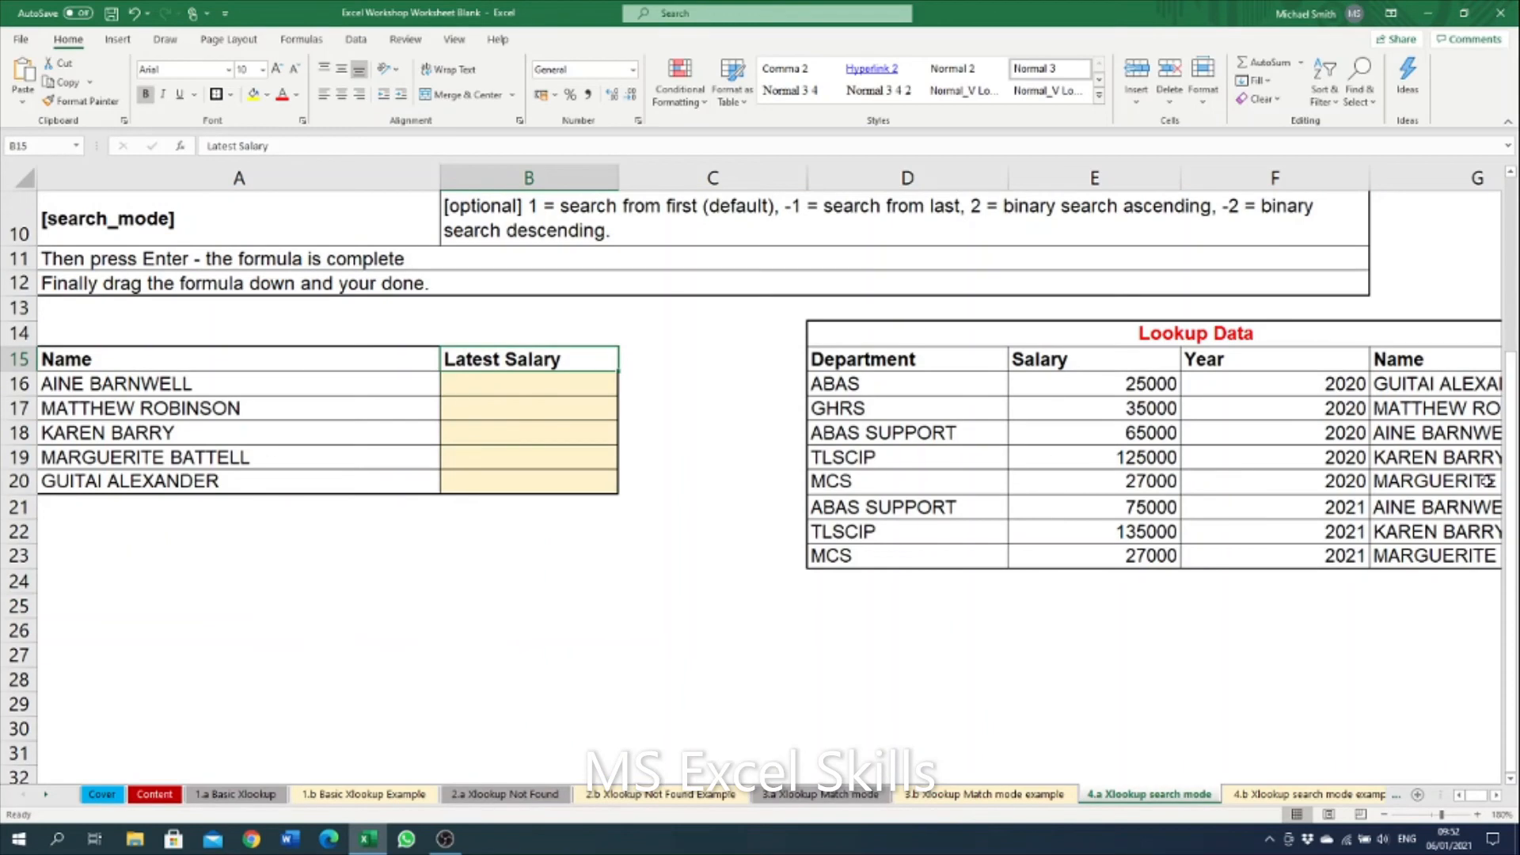
scroll(1419, 468, "up", 2)
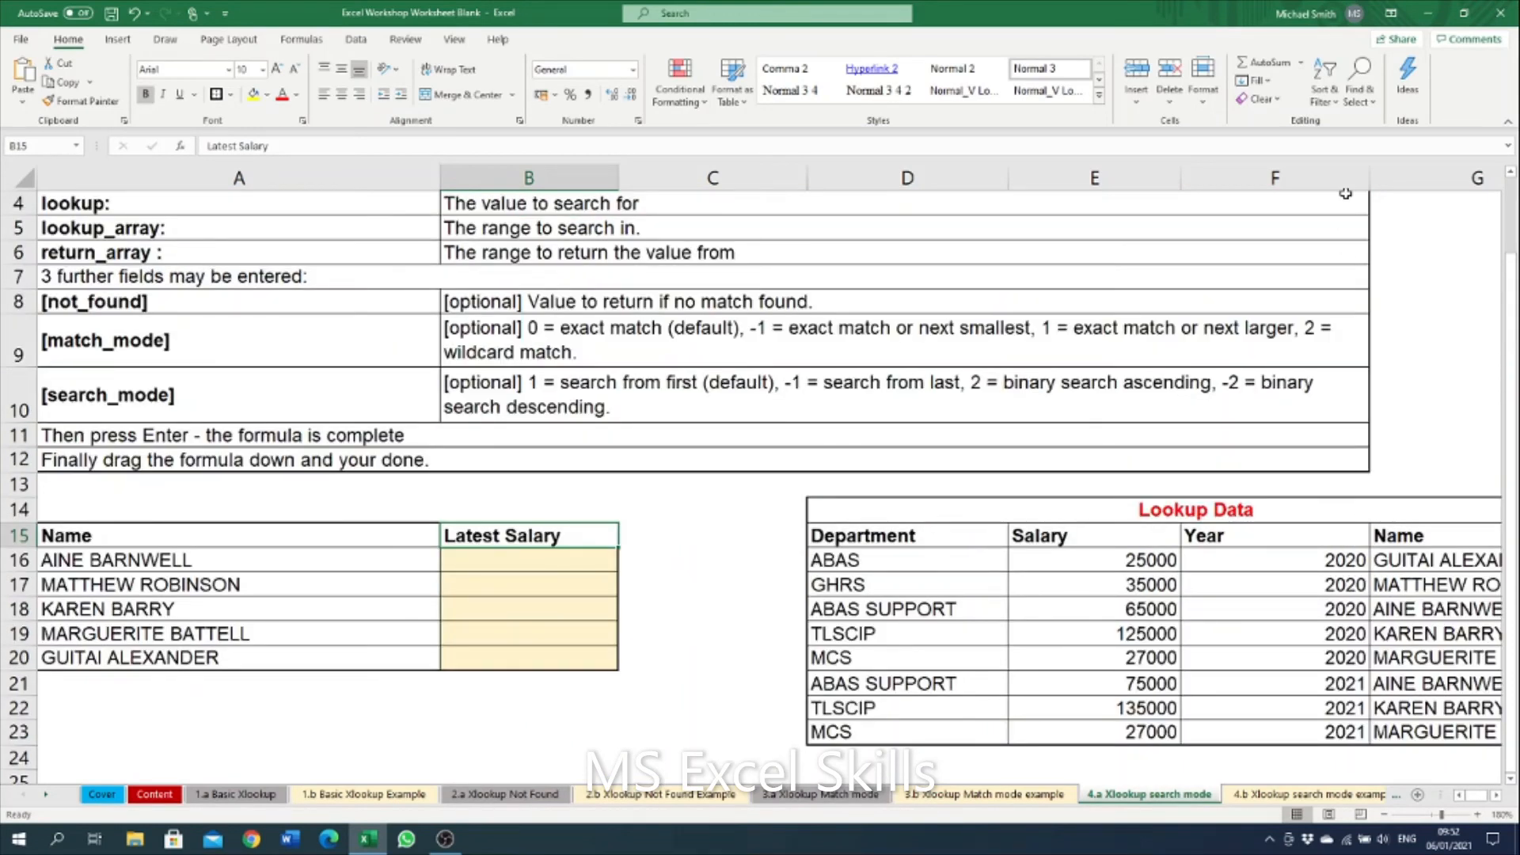
left_click_drag(1367, 183, 1356, 183)
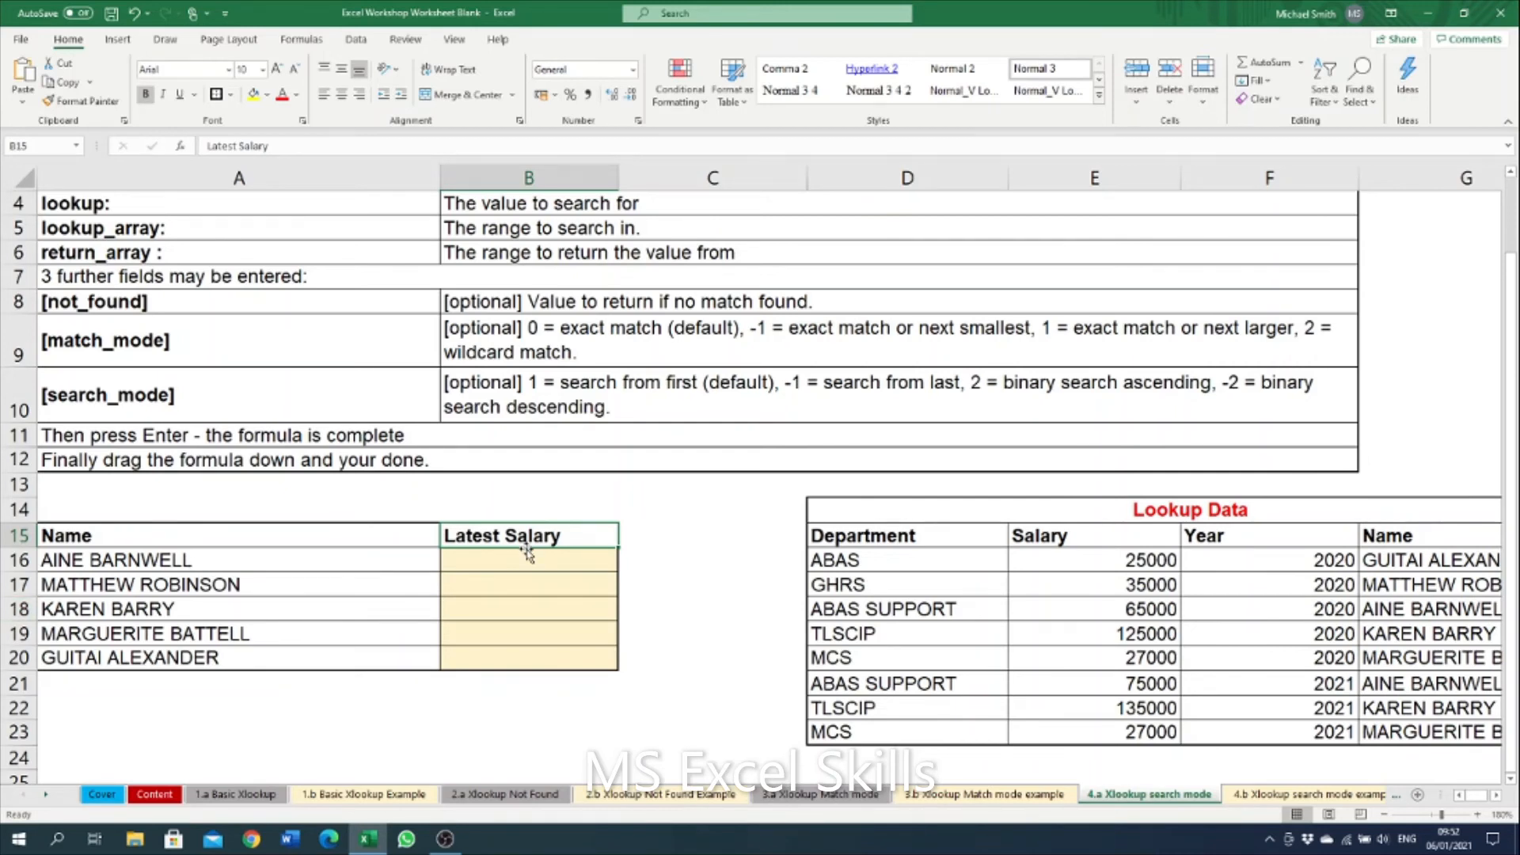
Examine the repeated names and their 2021 rows in the lookup data
left_click(1417, 686)
left_click(1413, 707)
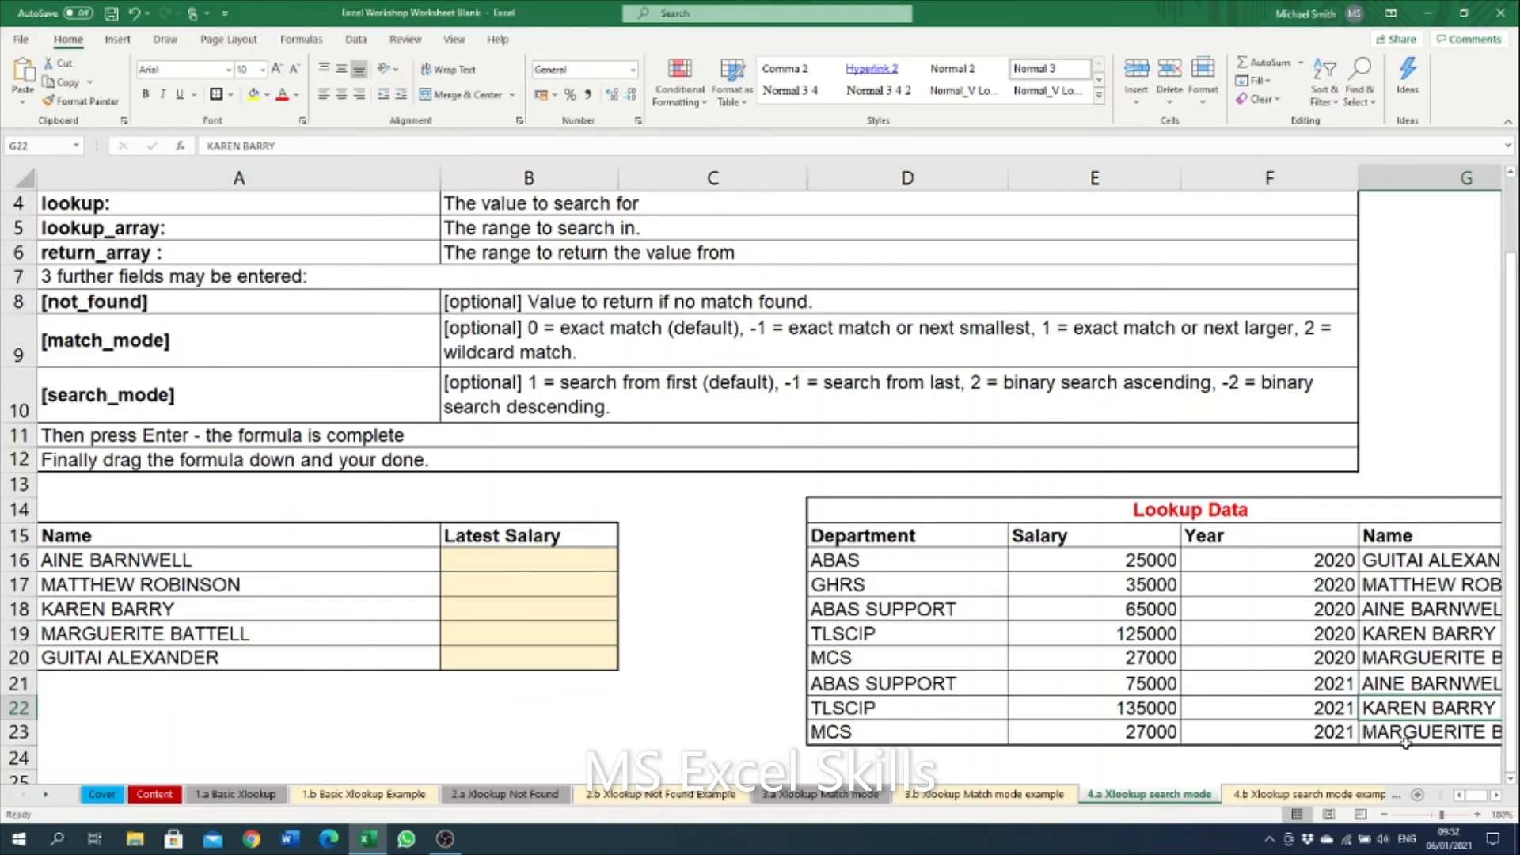
left_click(1401, 735)
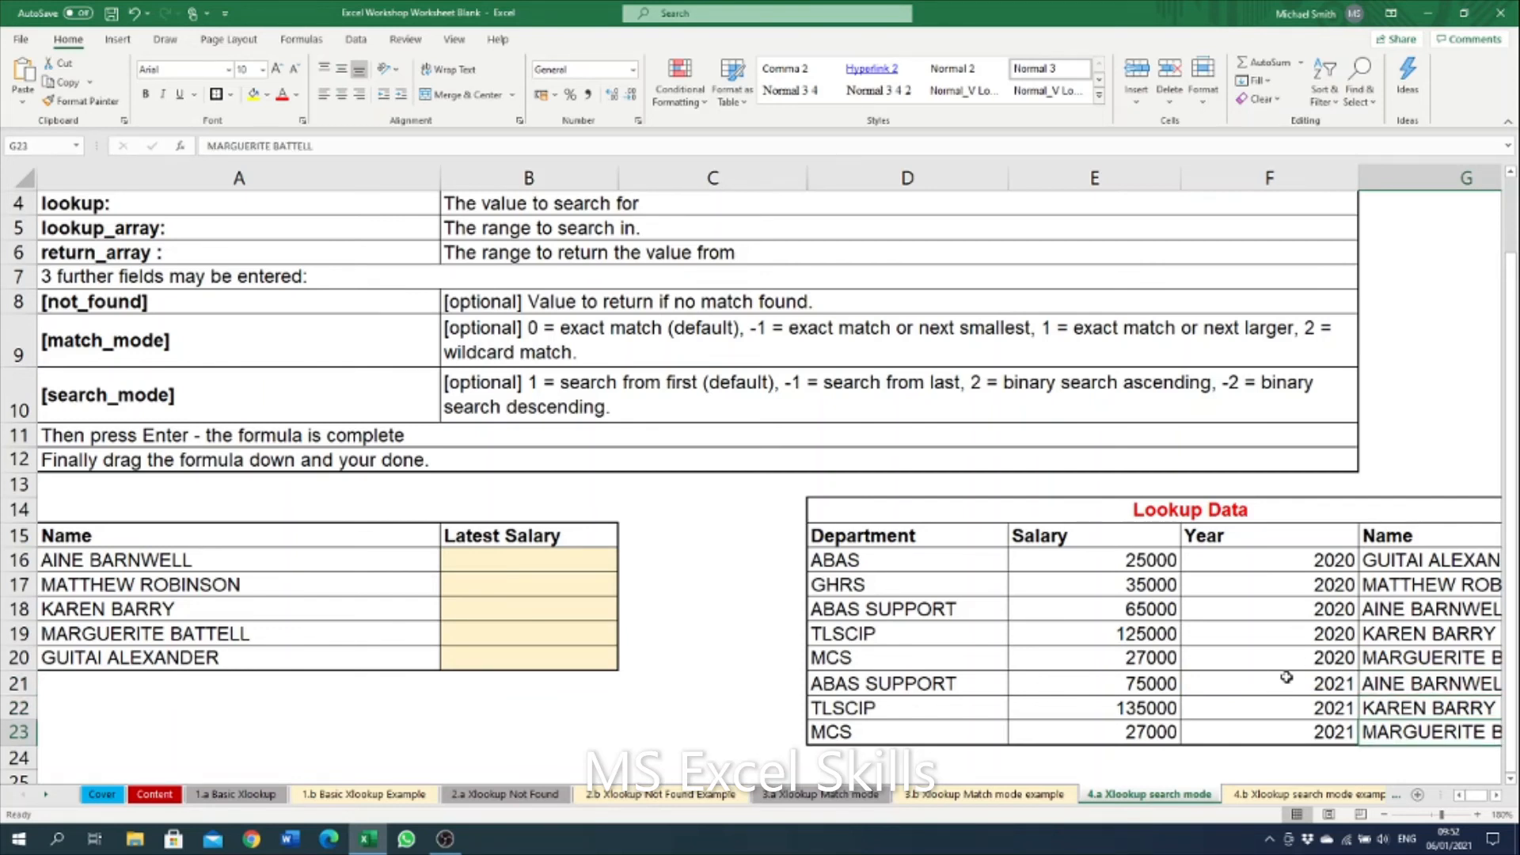
left_click(1240, 680)
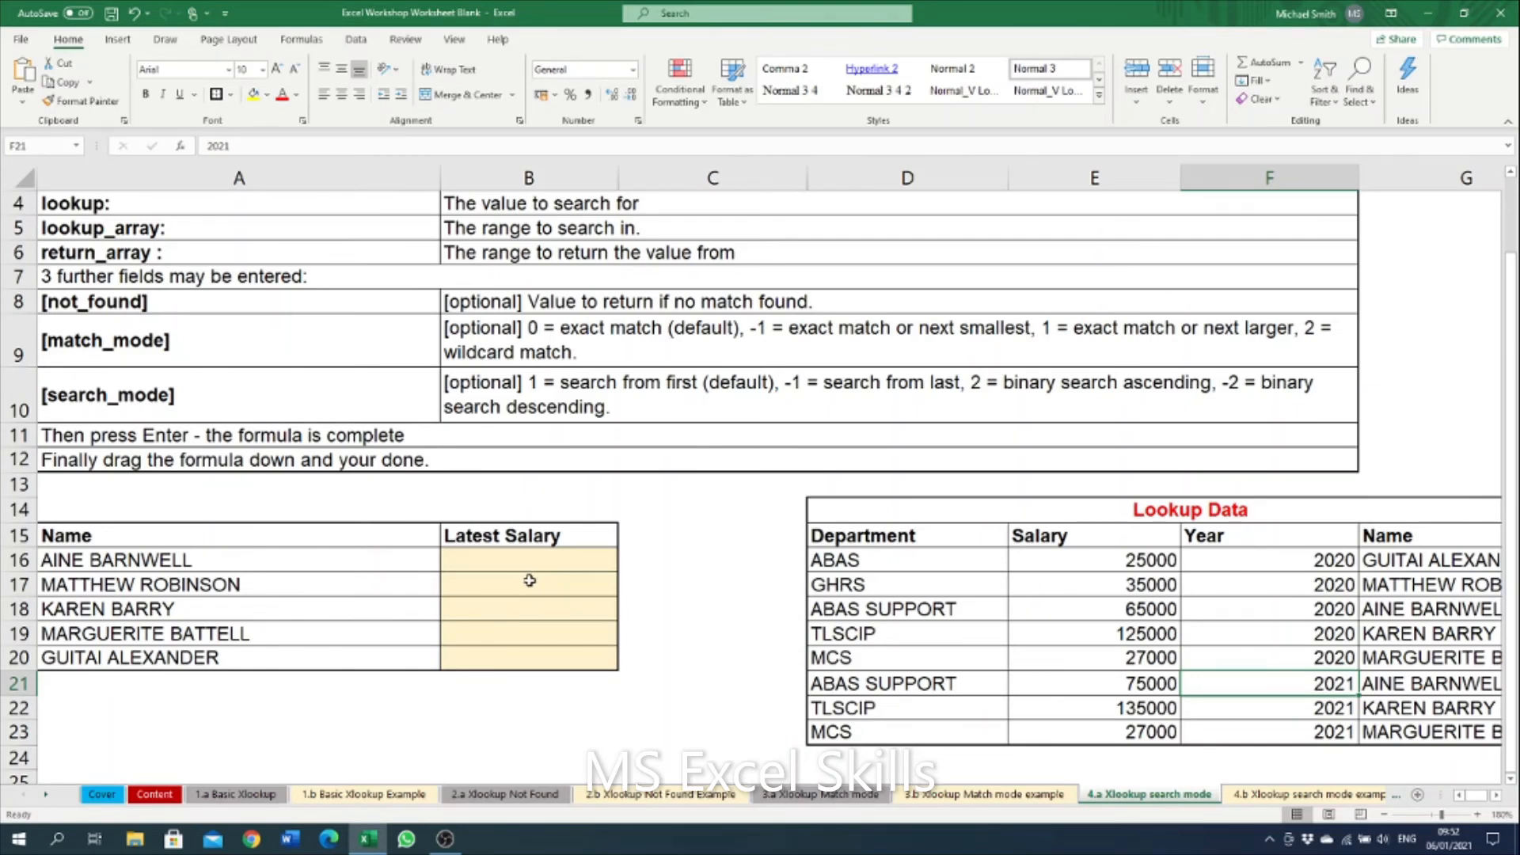
Start an XLOOKUP in B16 with A16 as the lookup value and the absolute range $G$16:$G$23 as the lookup array
left_click(488, 555)
type("=xl")
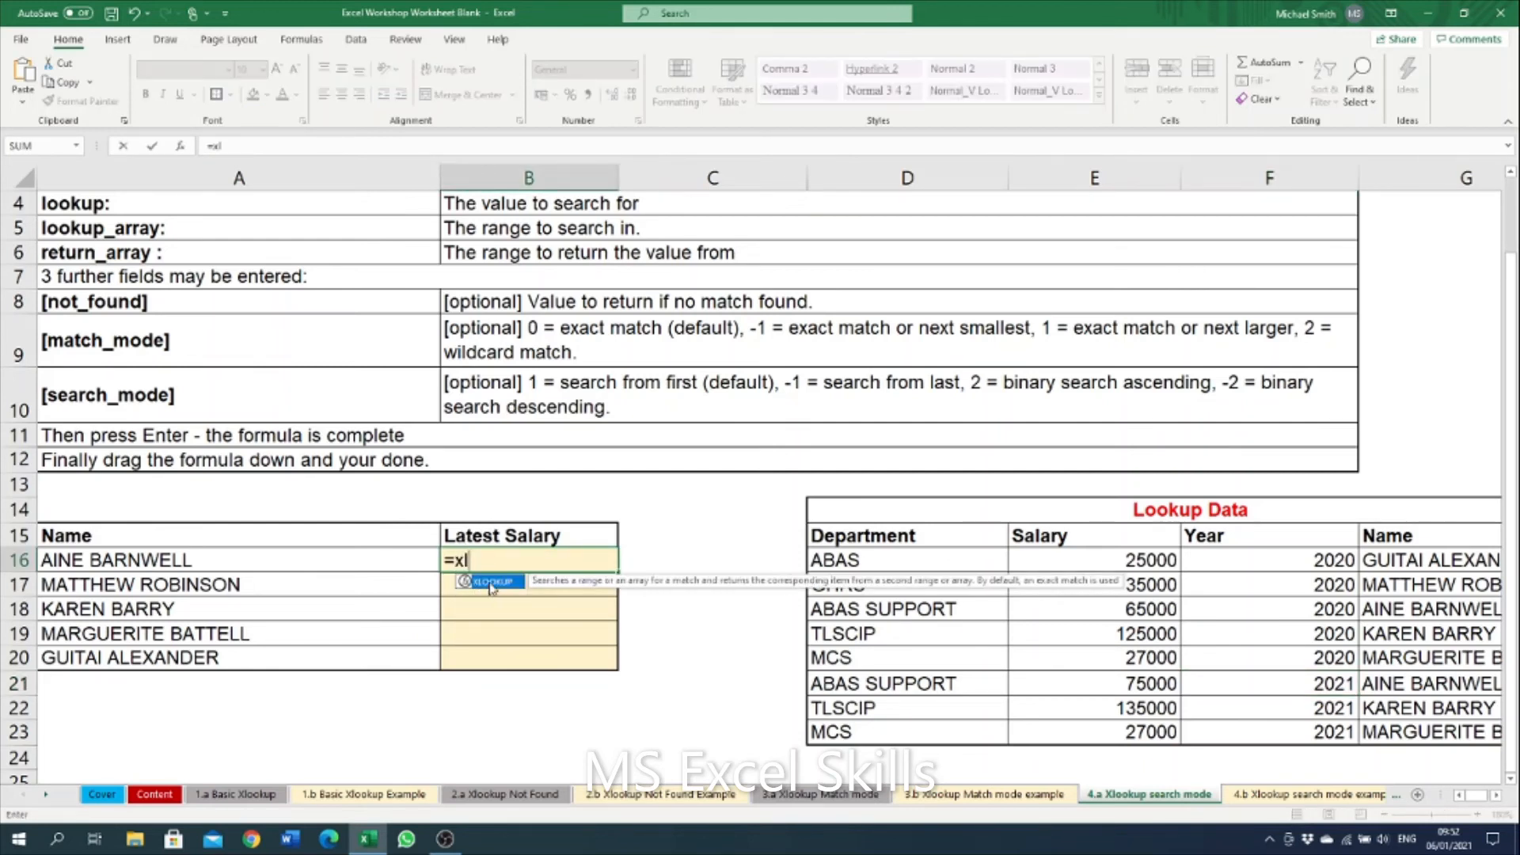
double_click(488, 584)
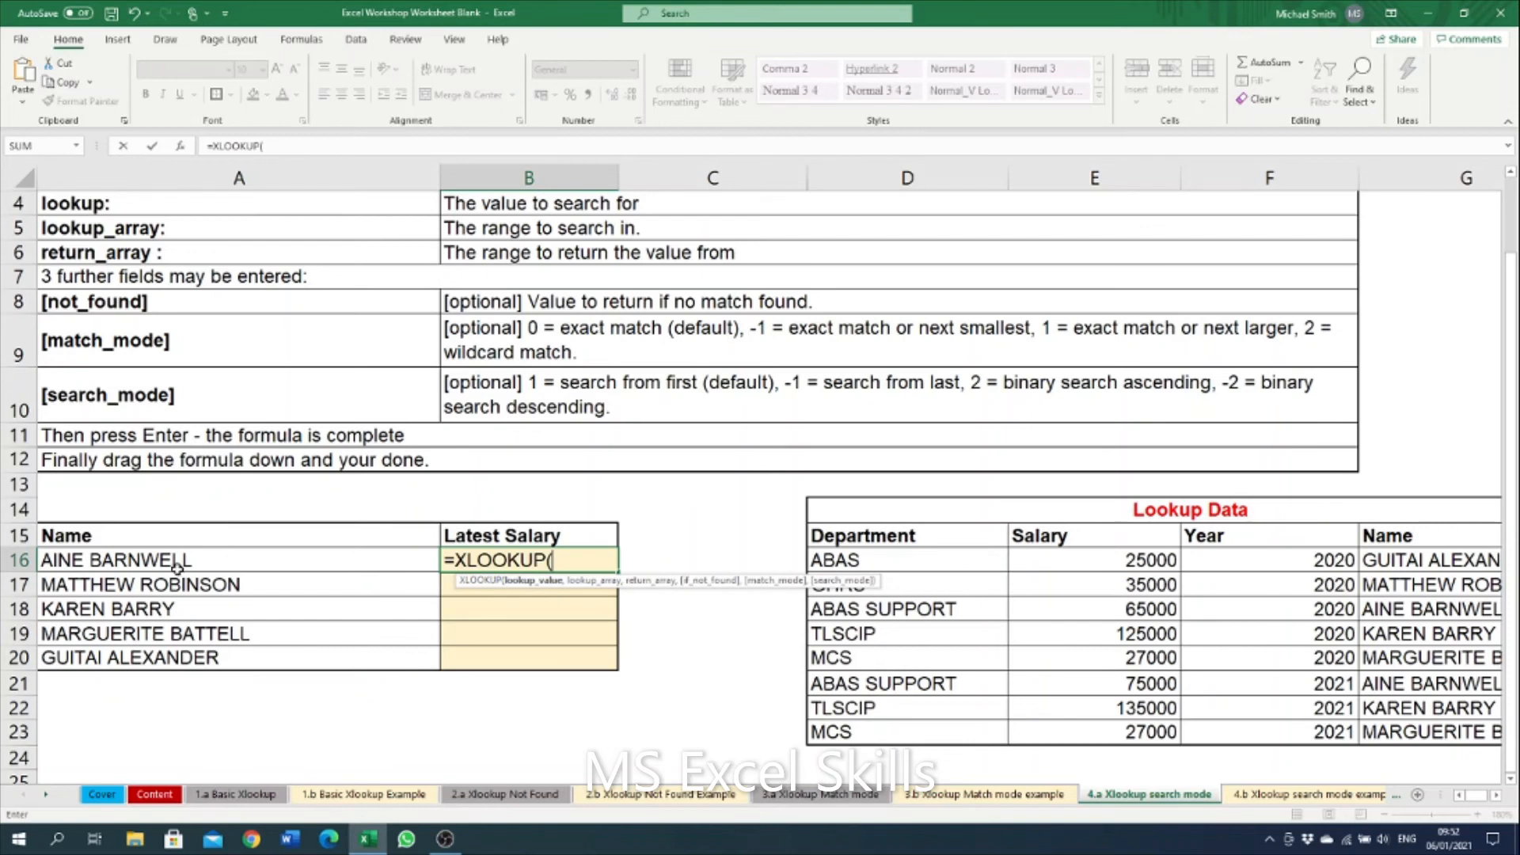
left_click(152, 560)
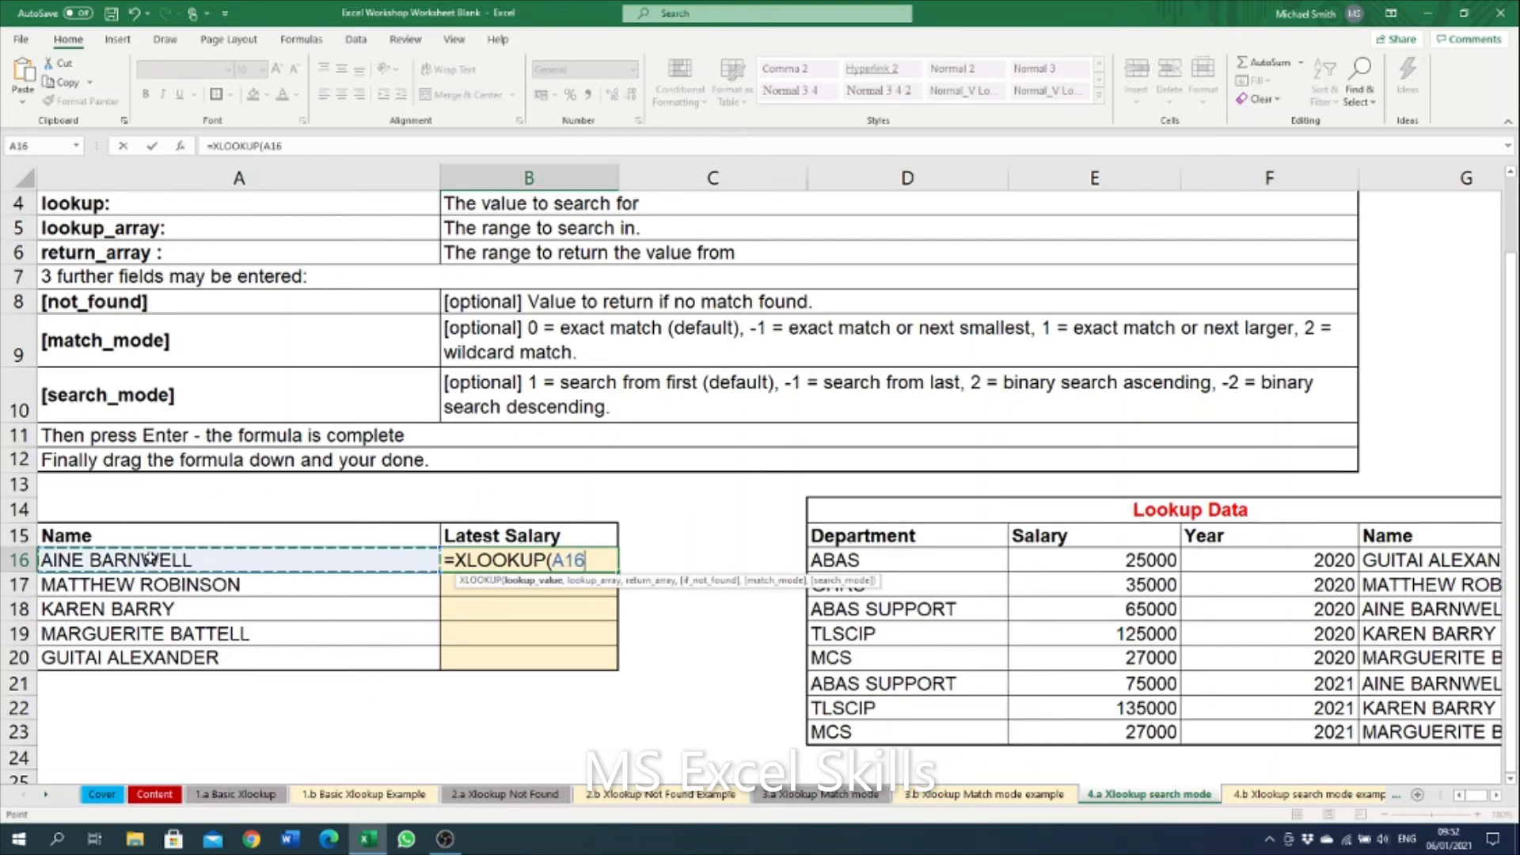
type(",")
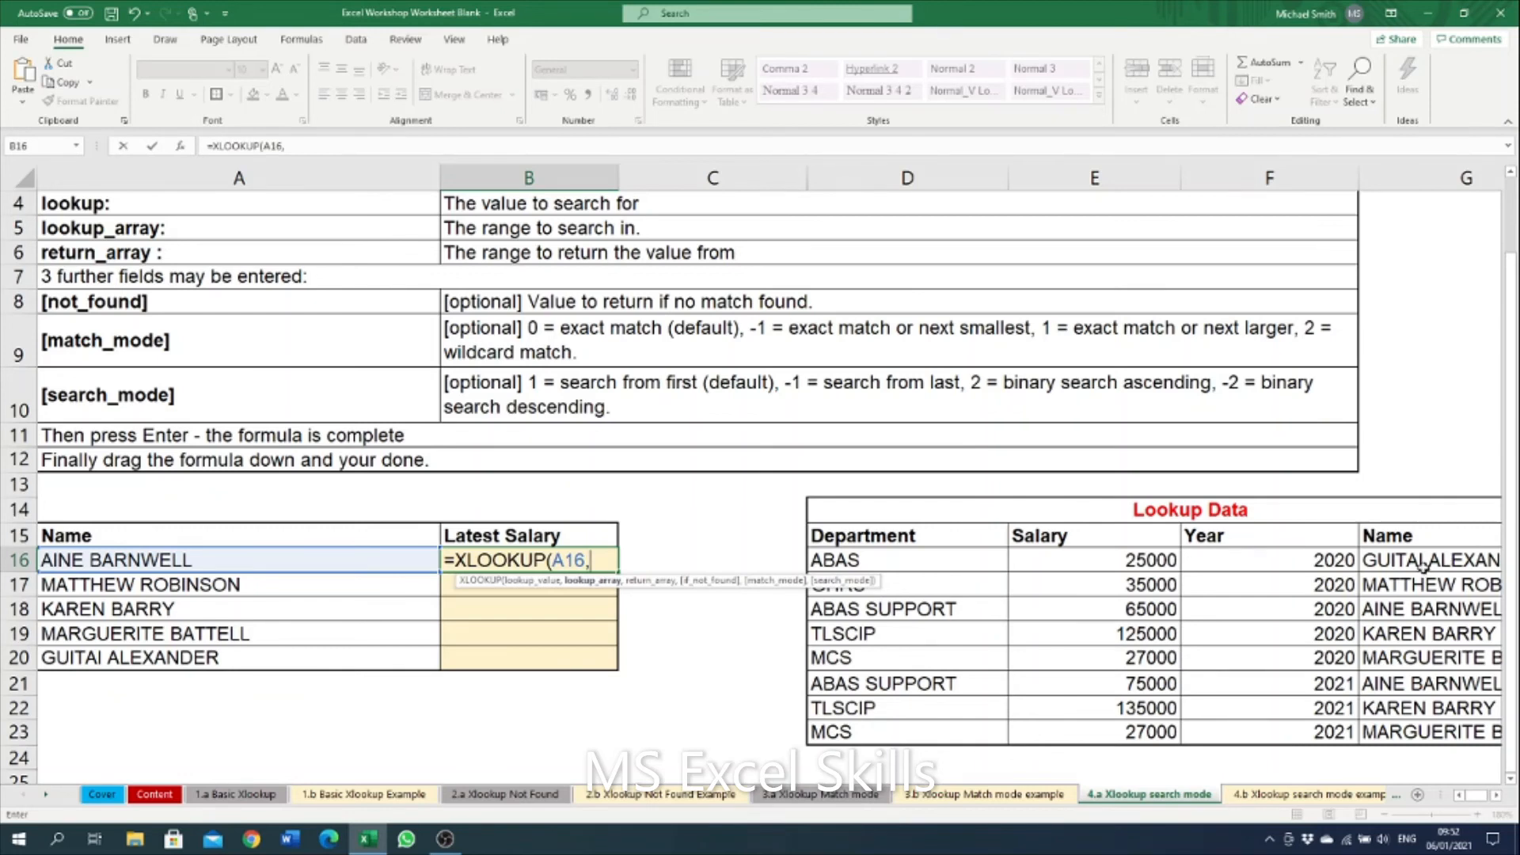
left_click(1425, 561)
left_click_drag(1426, 561, 1449, 738)
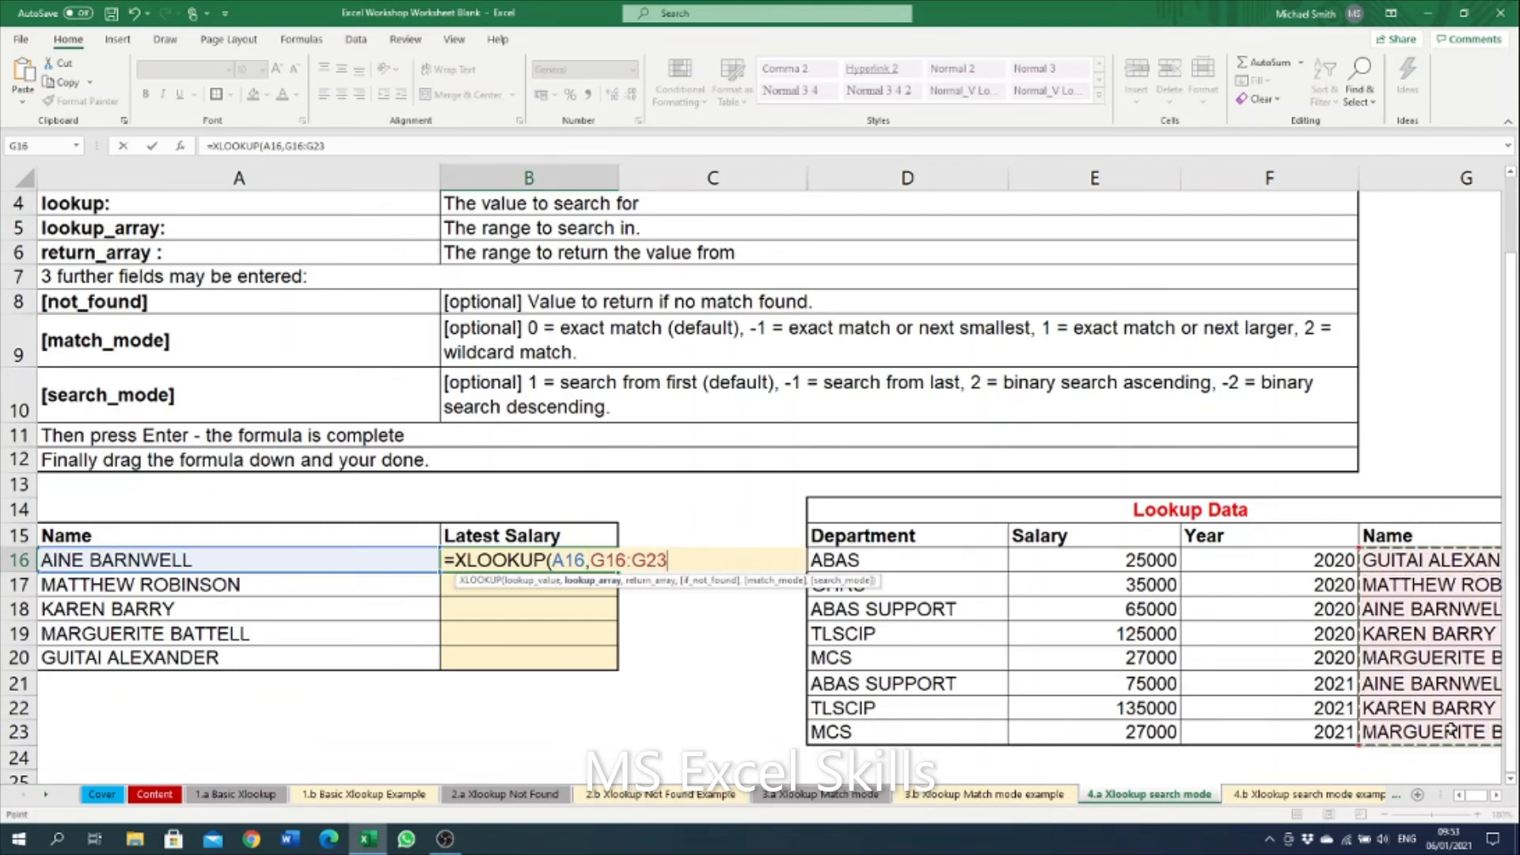
key("F4")
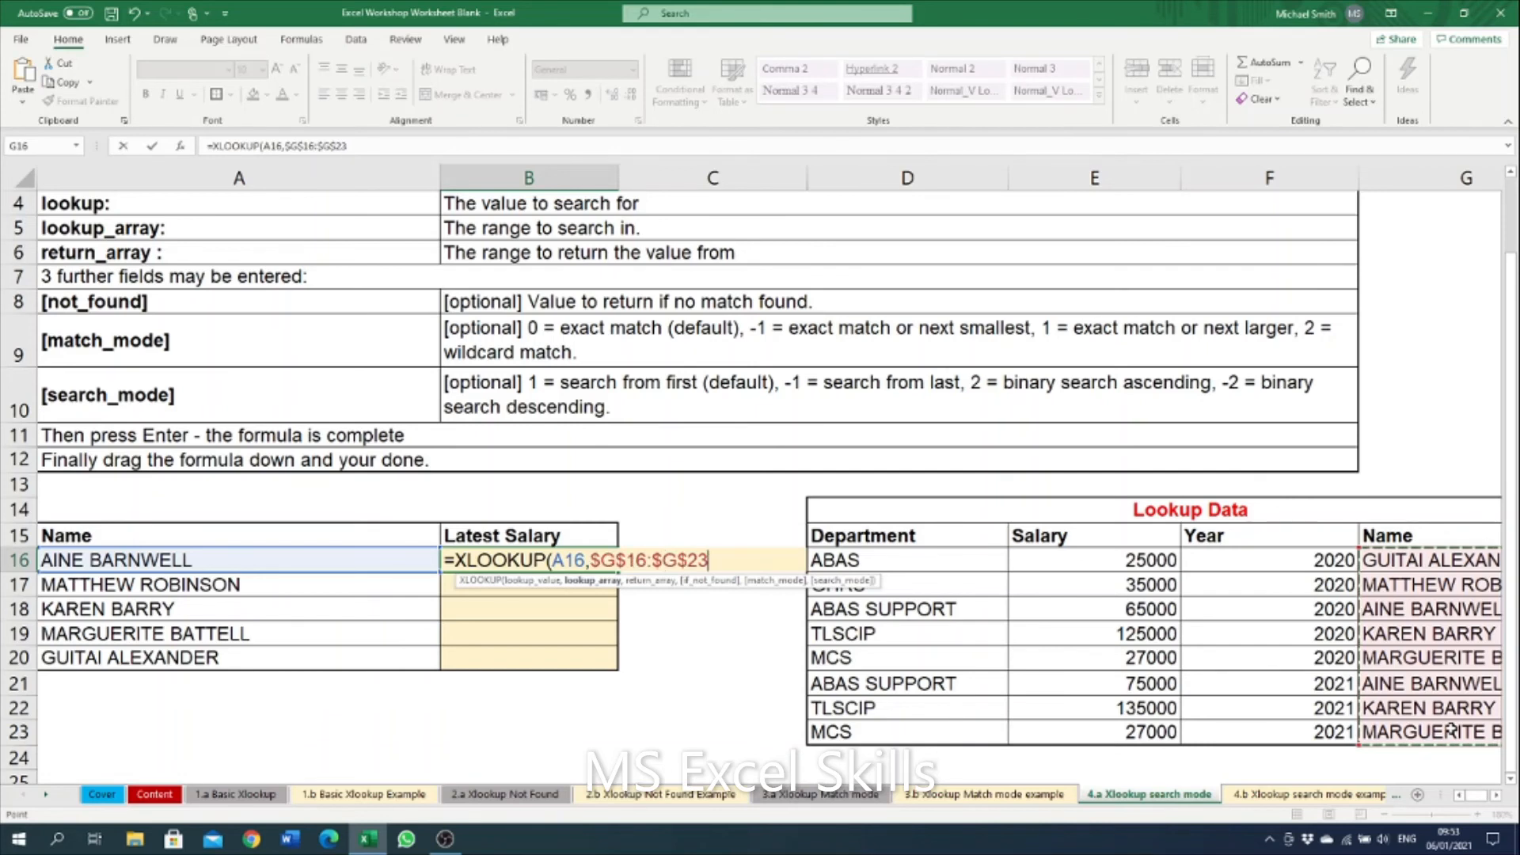
type(",")
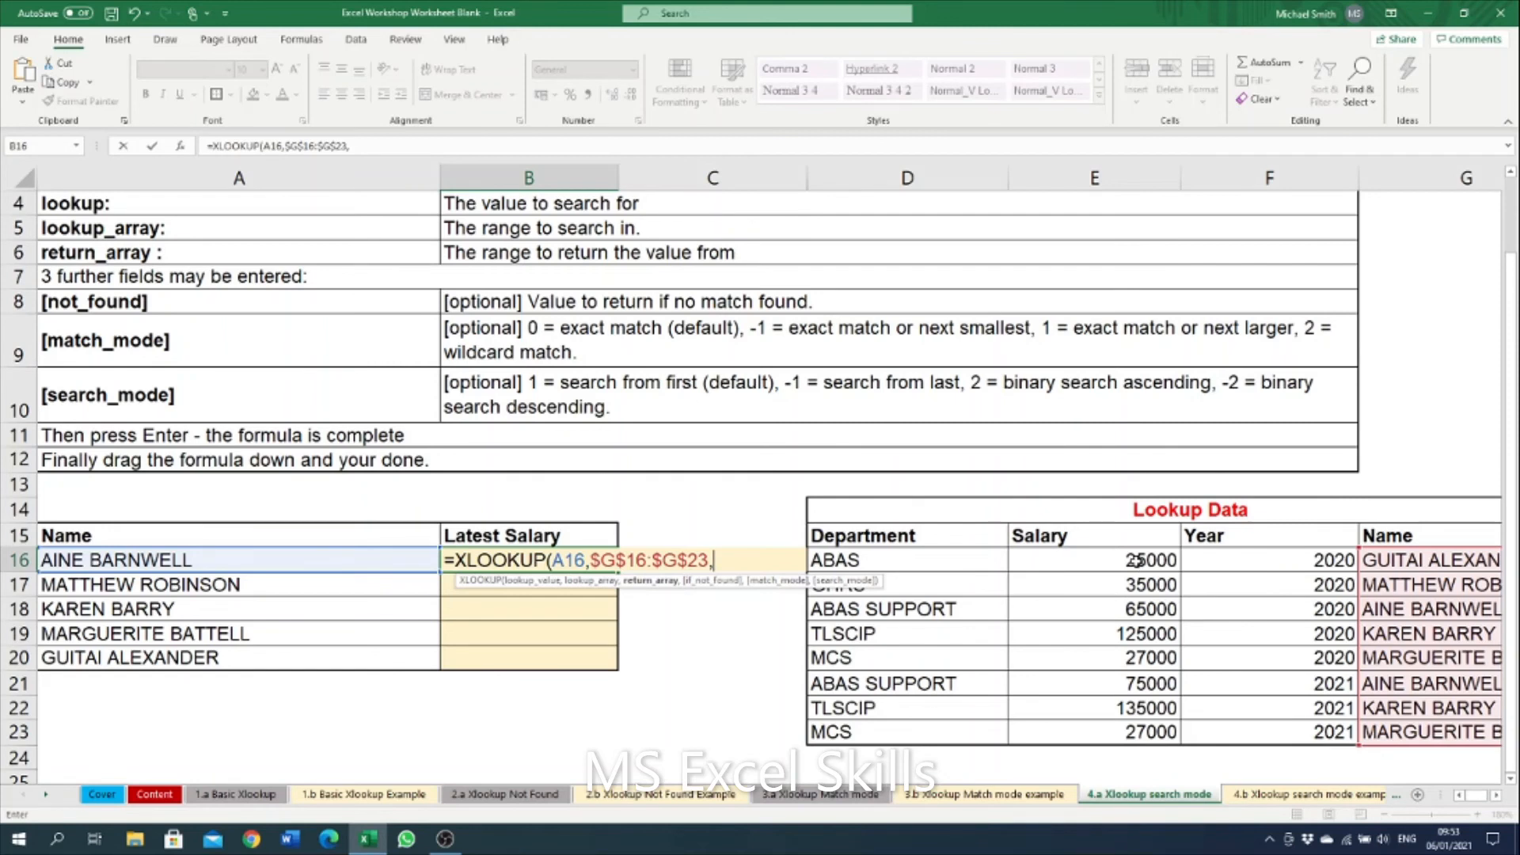
Complete the B16 formula with return array $E$16:$E$23, empty not-found and match-mode arguments, and search mode -1 (last-to-first)
left_click_drag(1136, 561, 1113, 721)
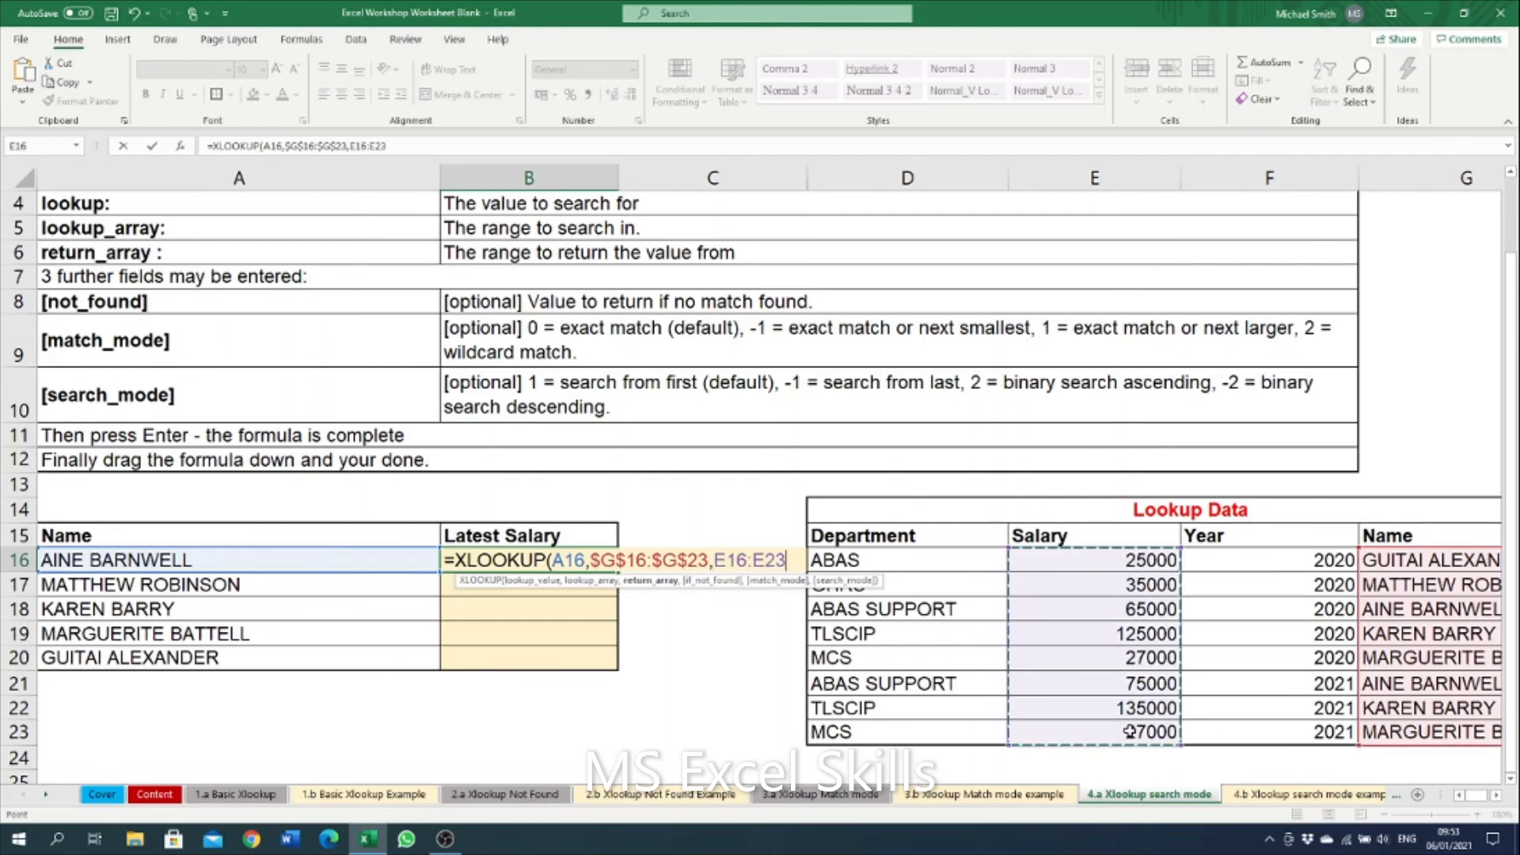
key("F4")
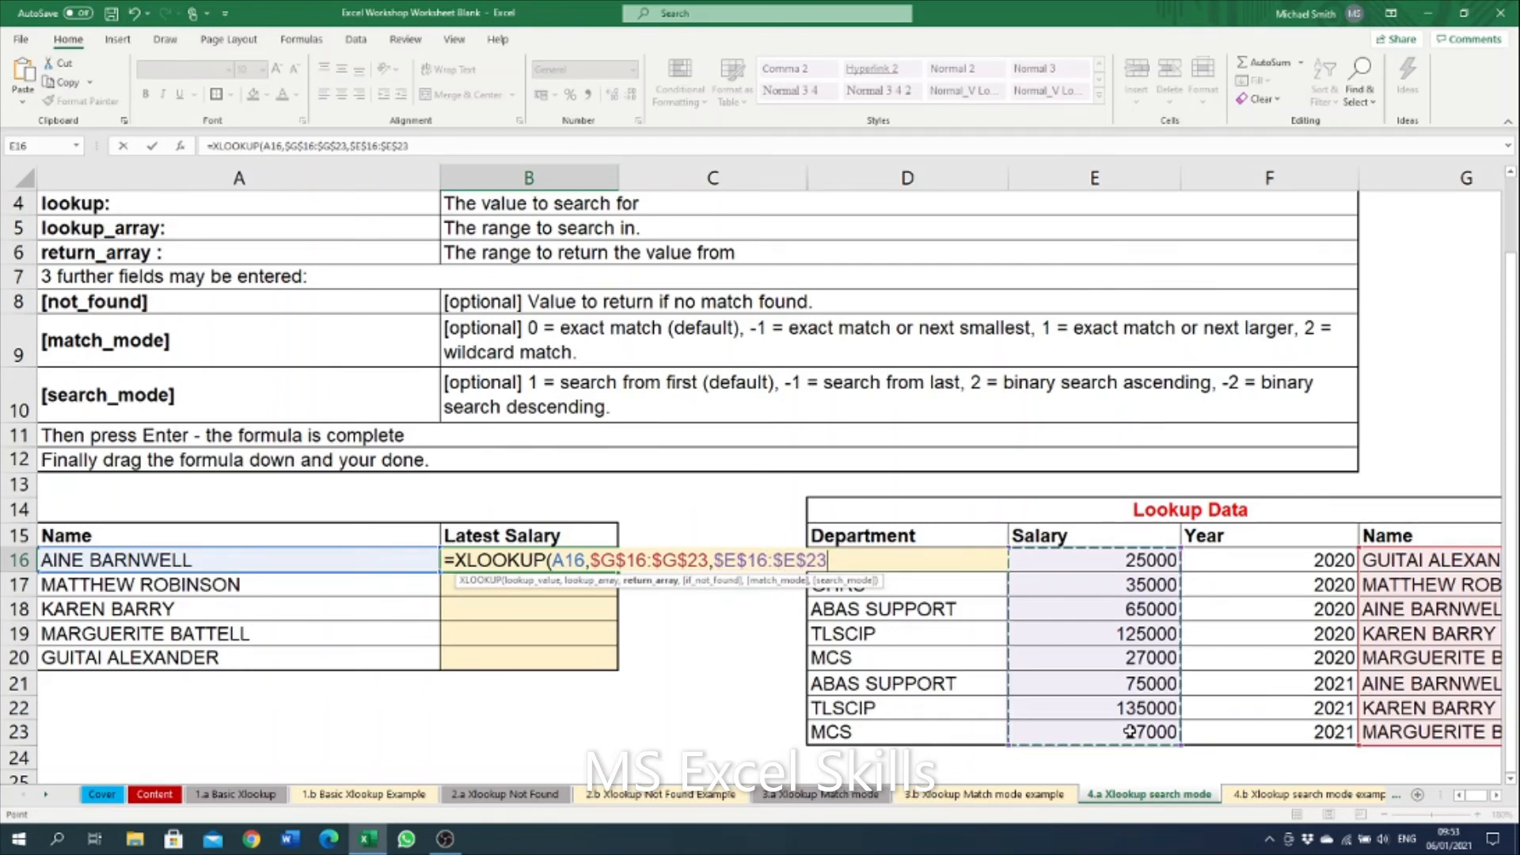
type(",")
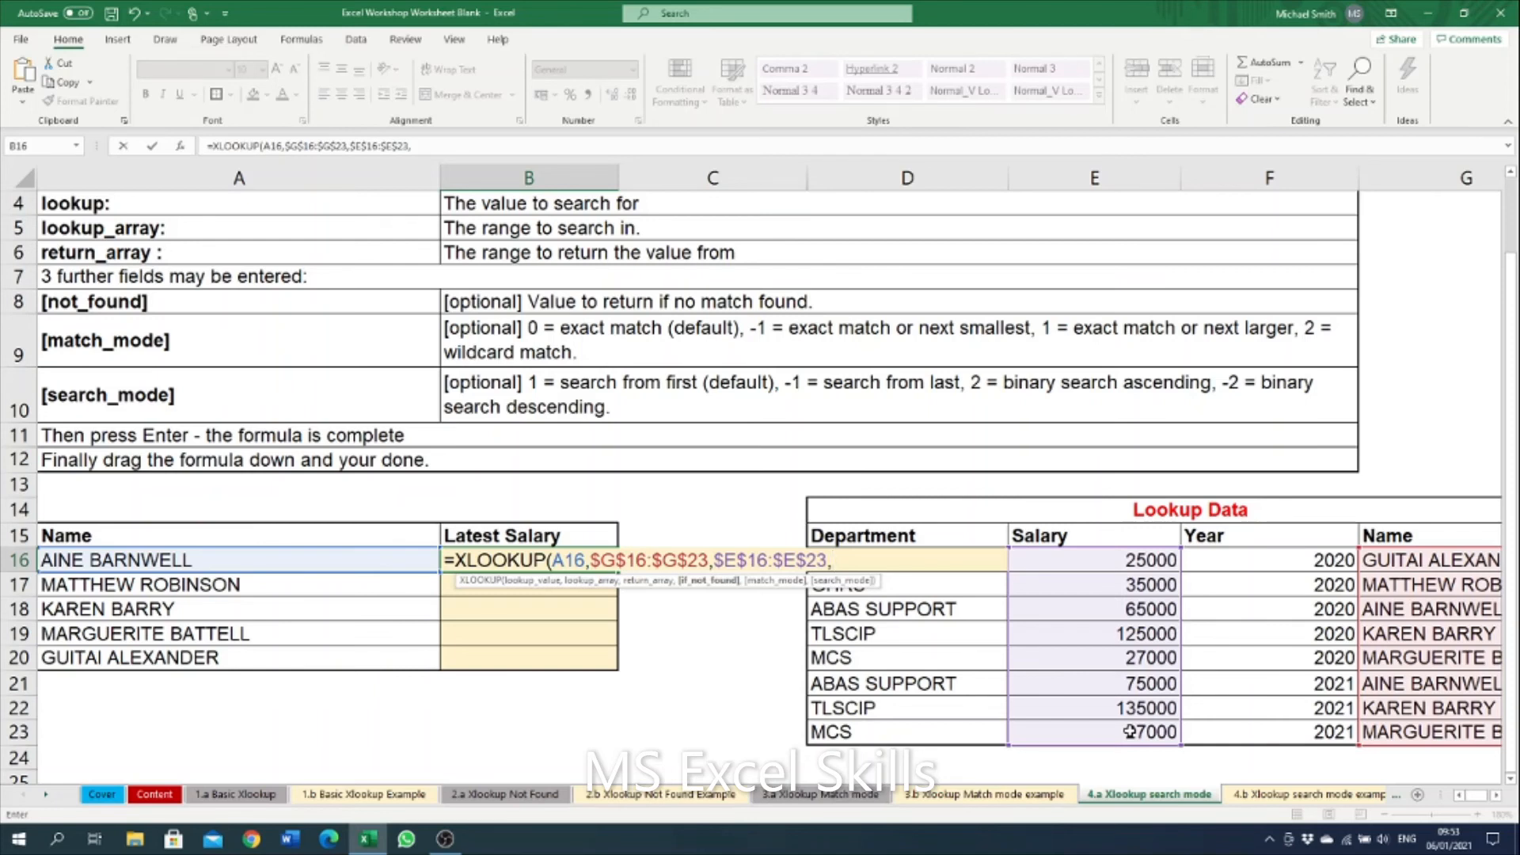
type(",")
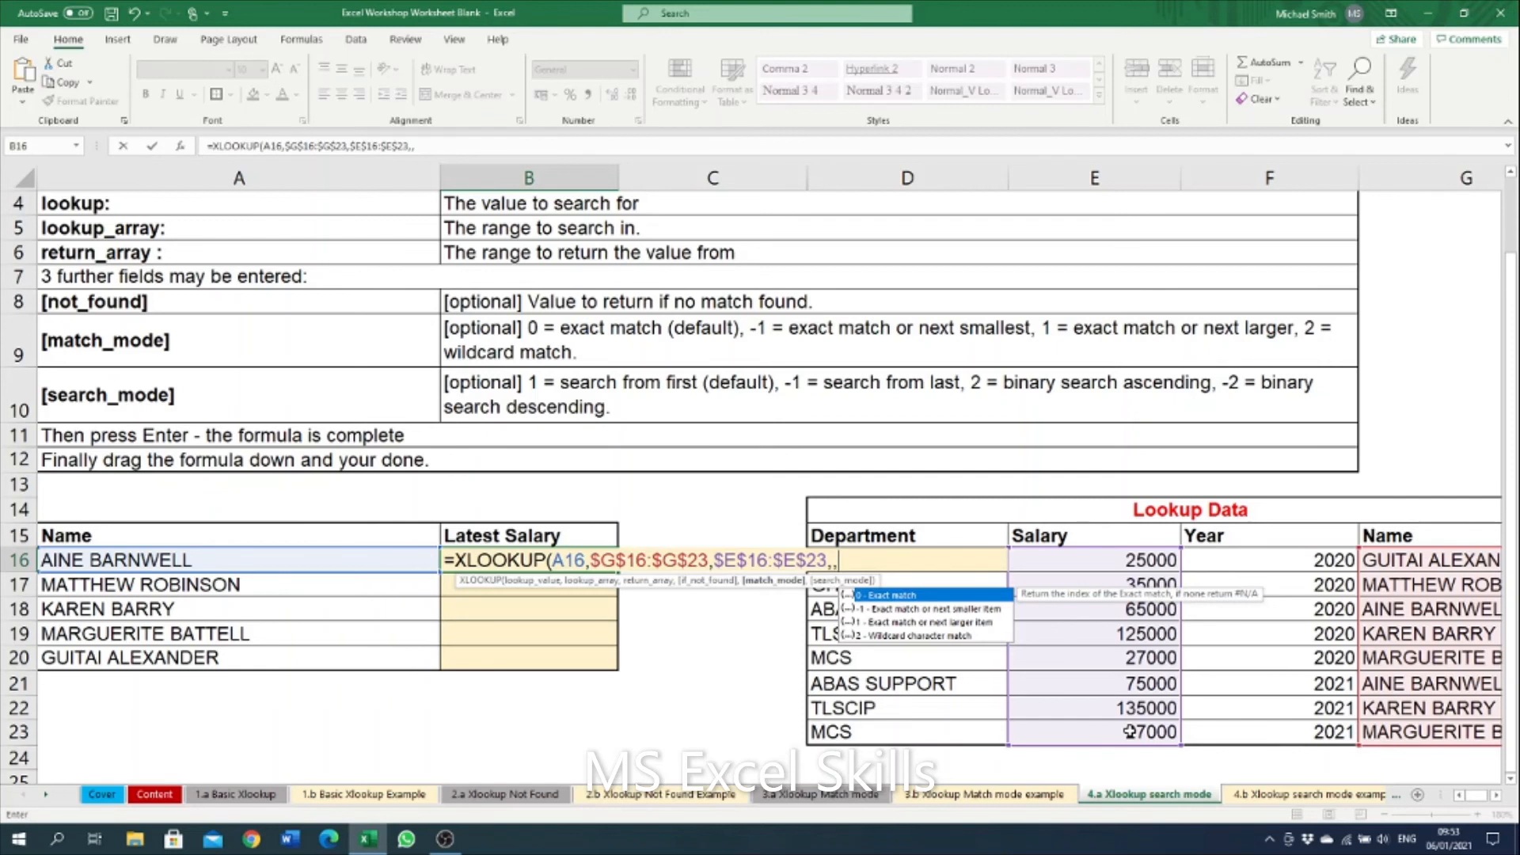
type(",")
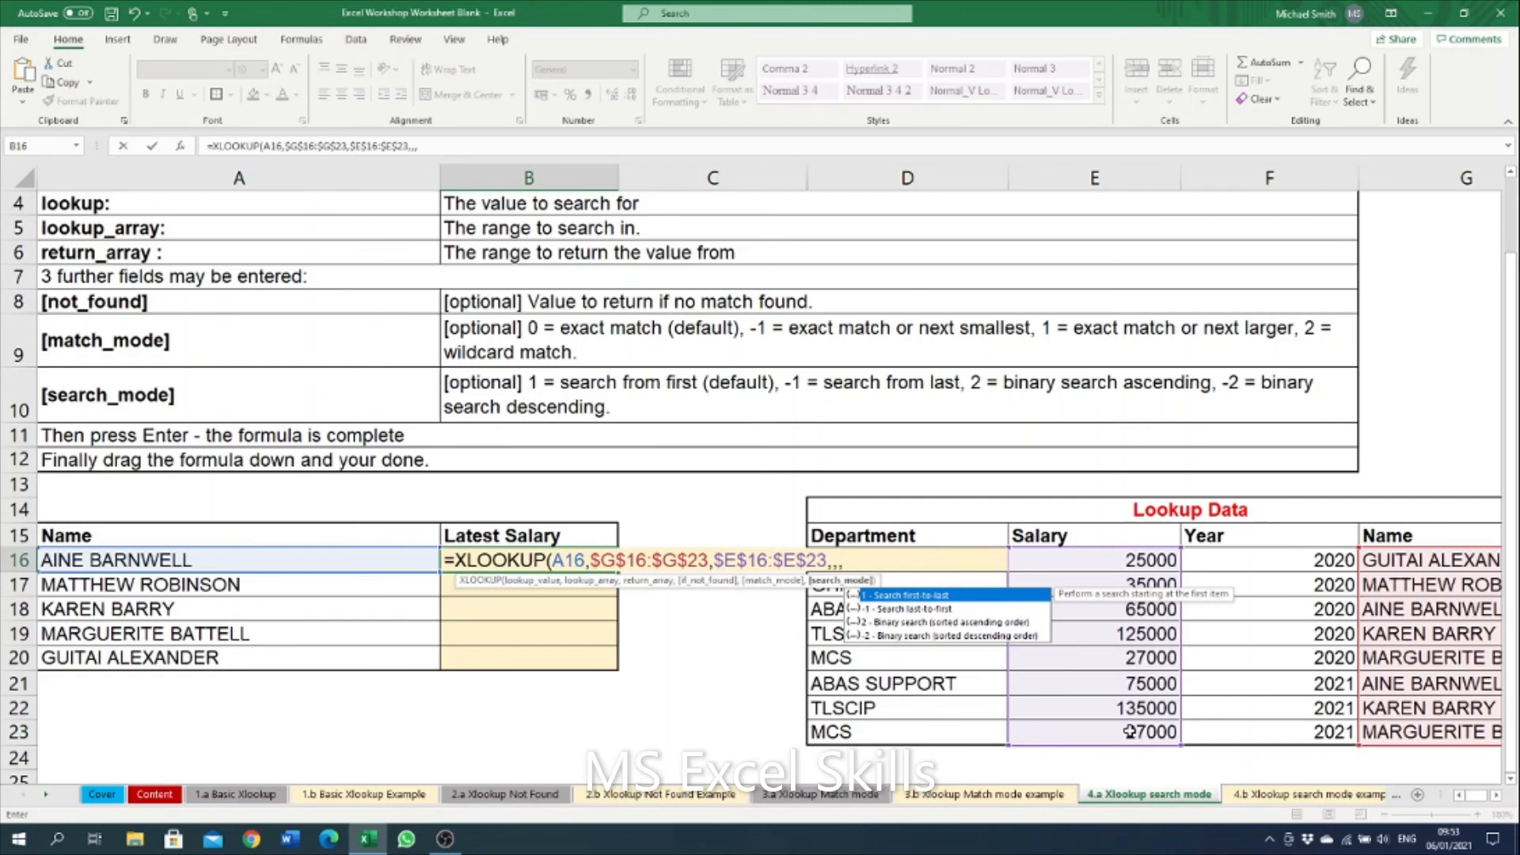
double_click(916, 609)
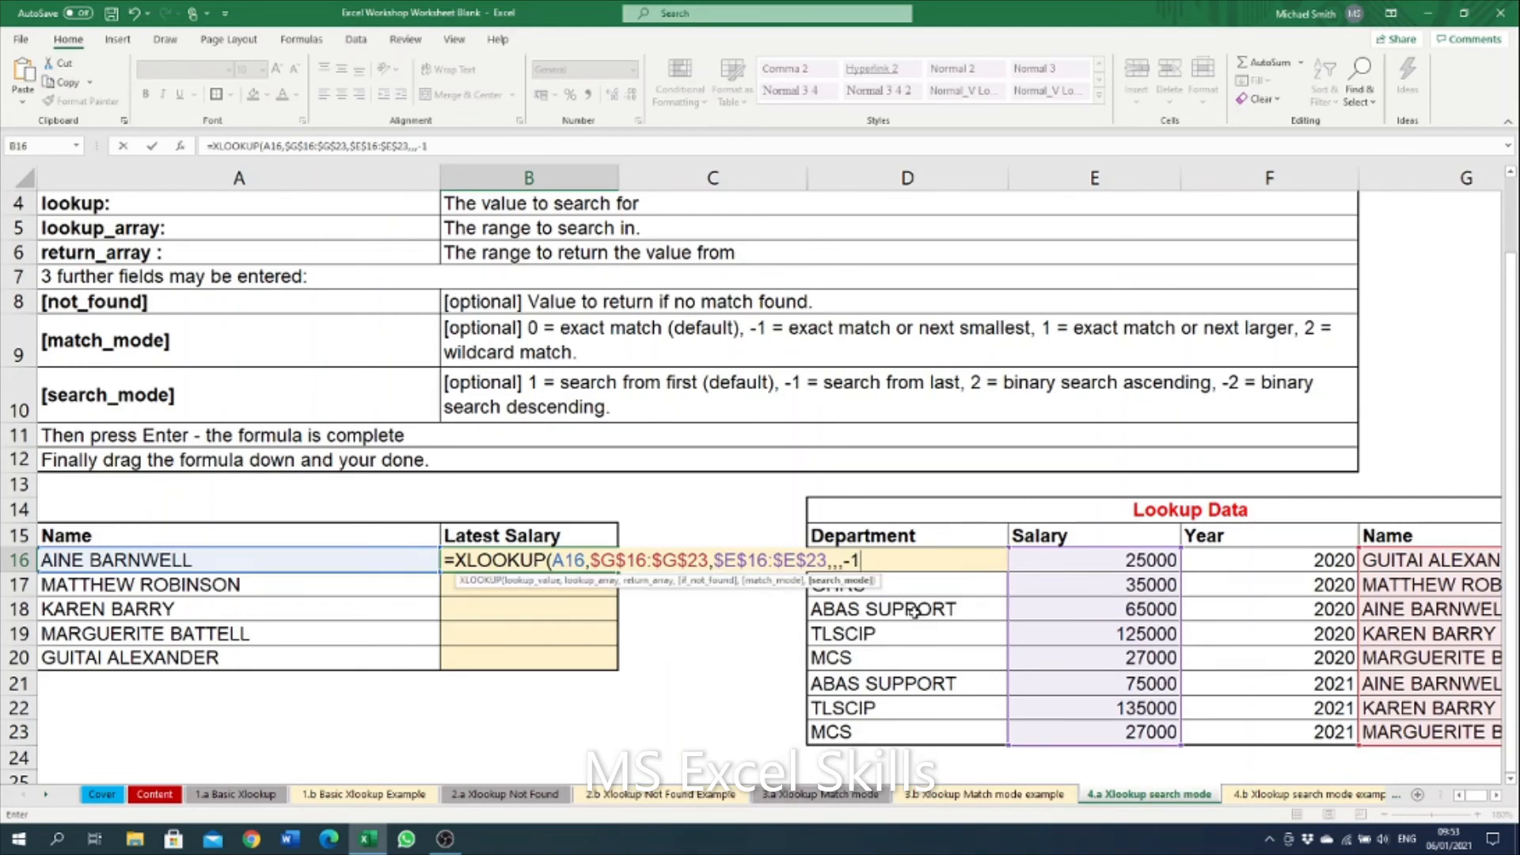
type(")")
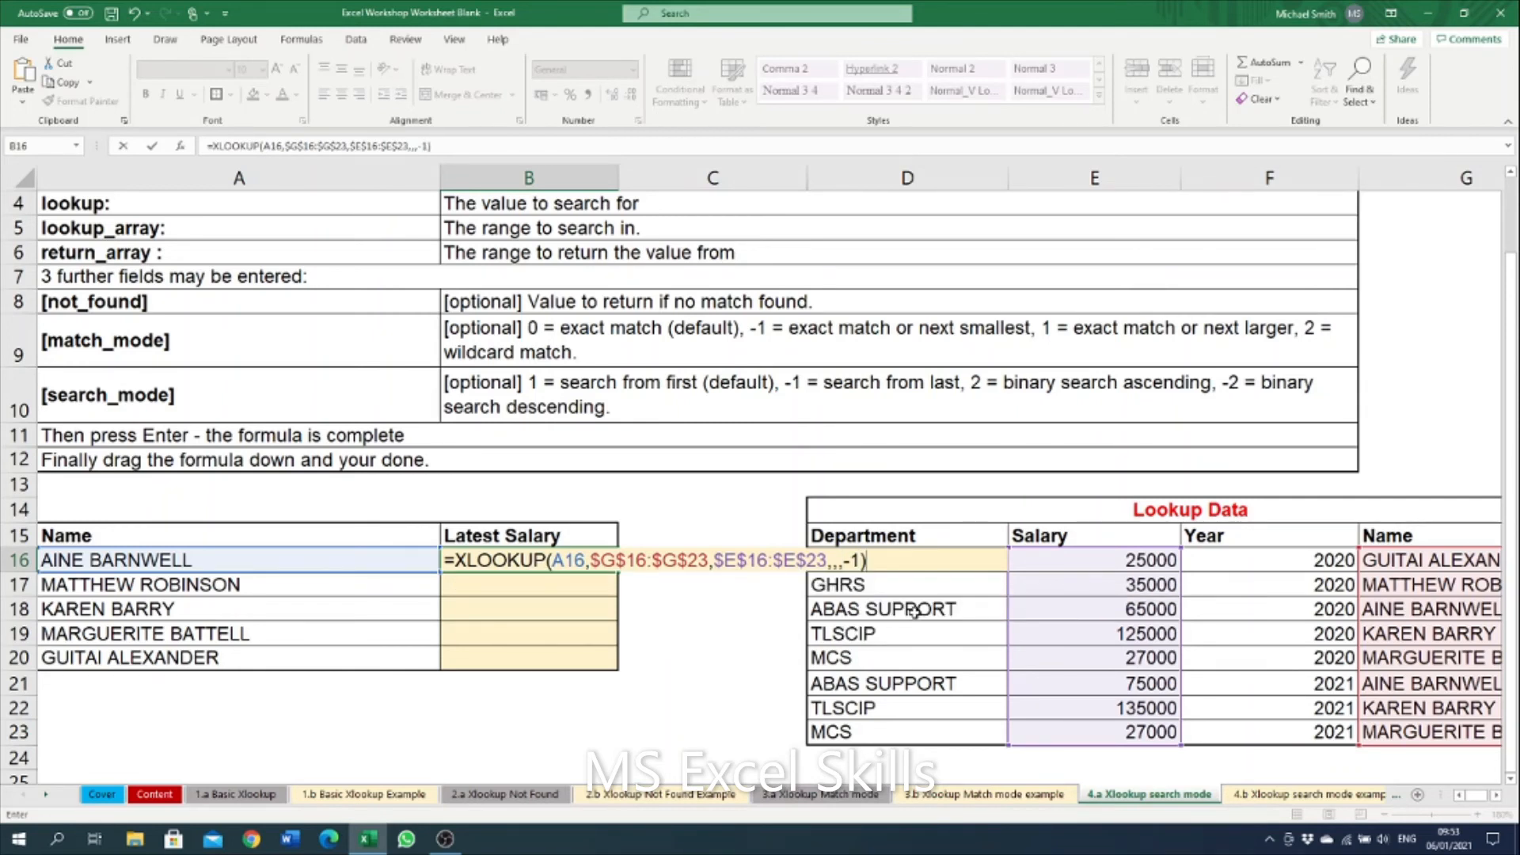
key("Return")
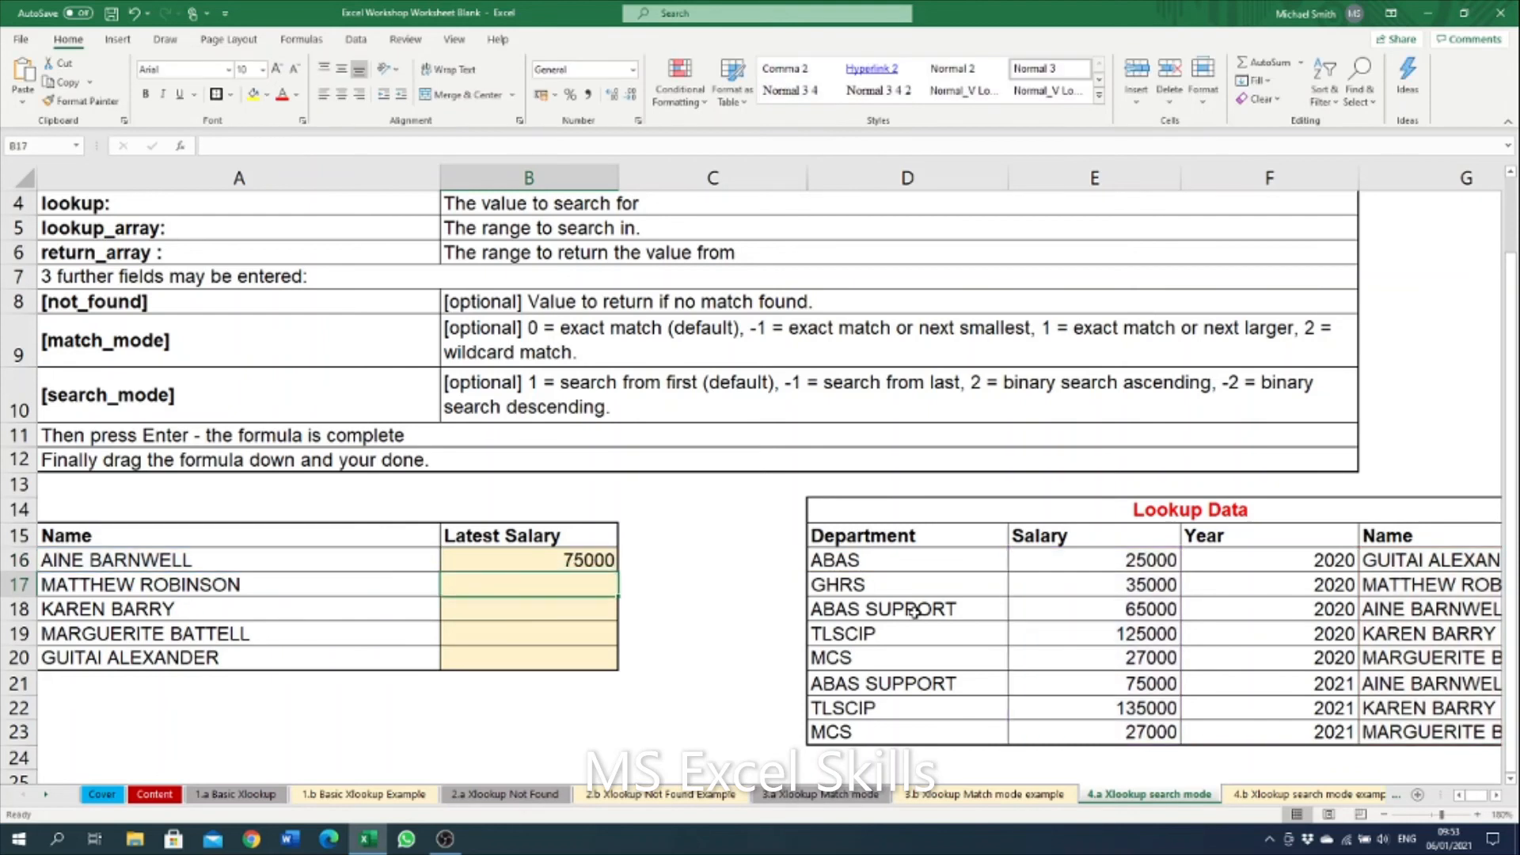
Check the B16 salary against the matching person's 2020 and 2021 rows in the lookup data
key("Up")
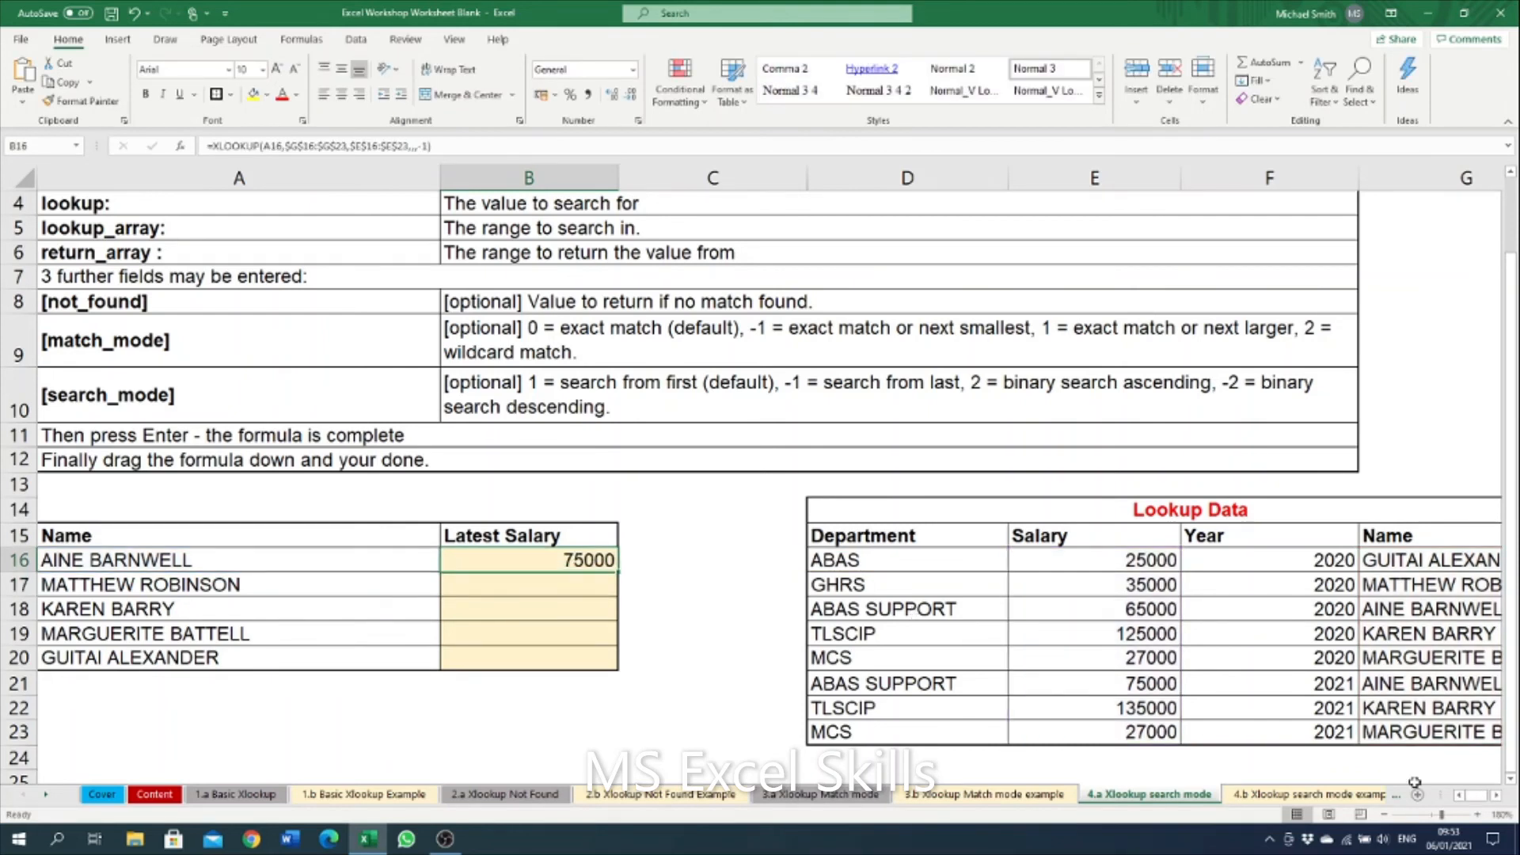
left_click(1346, 637)
left_click(1377, 612)
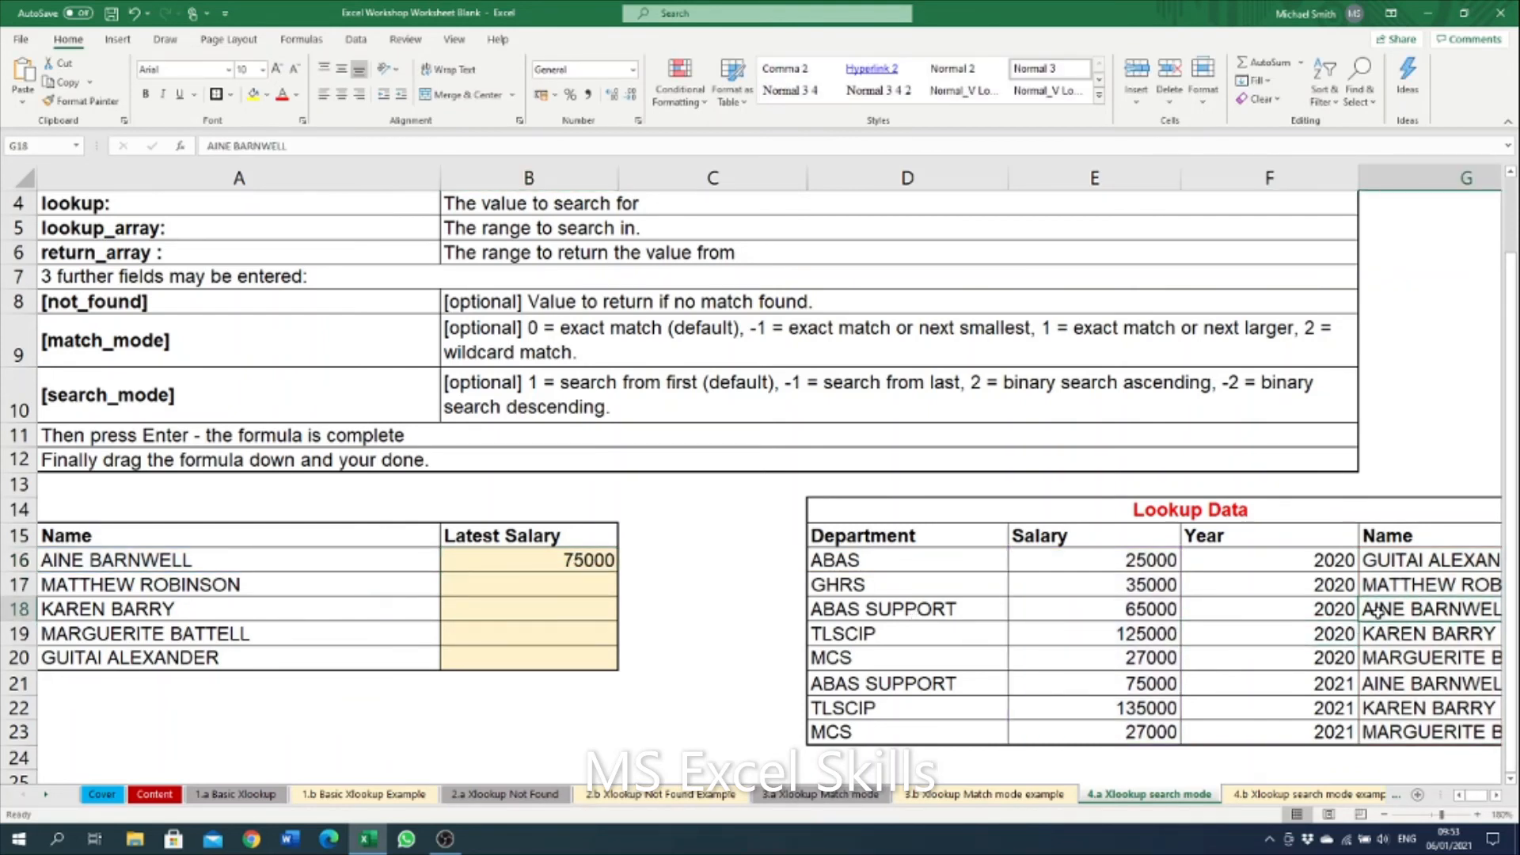
key("Left")
key("Left")
key("Right")
key("Right")
key("Down")
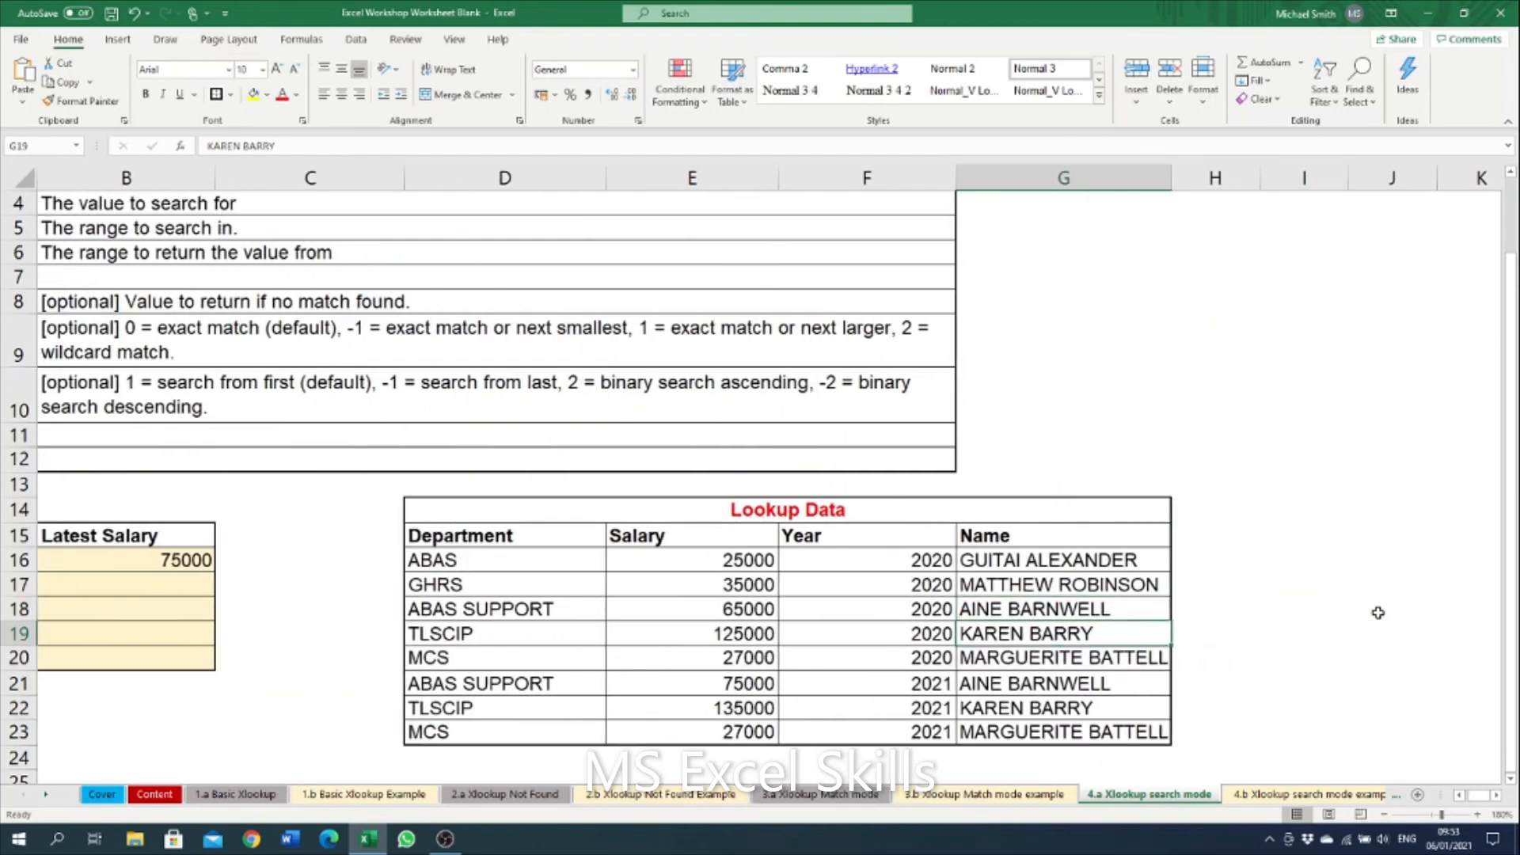
key("Down")
key("Down")
key("Left")
key("Left")
key("Left")
key("Left")
key("Left")
key("Left")
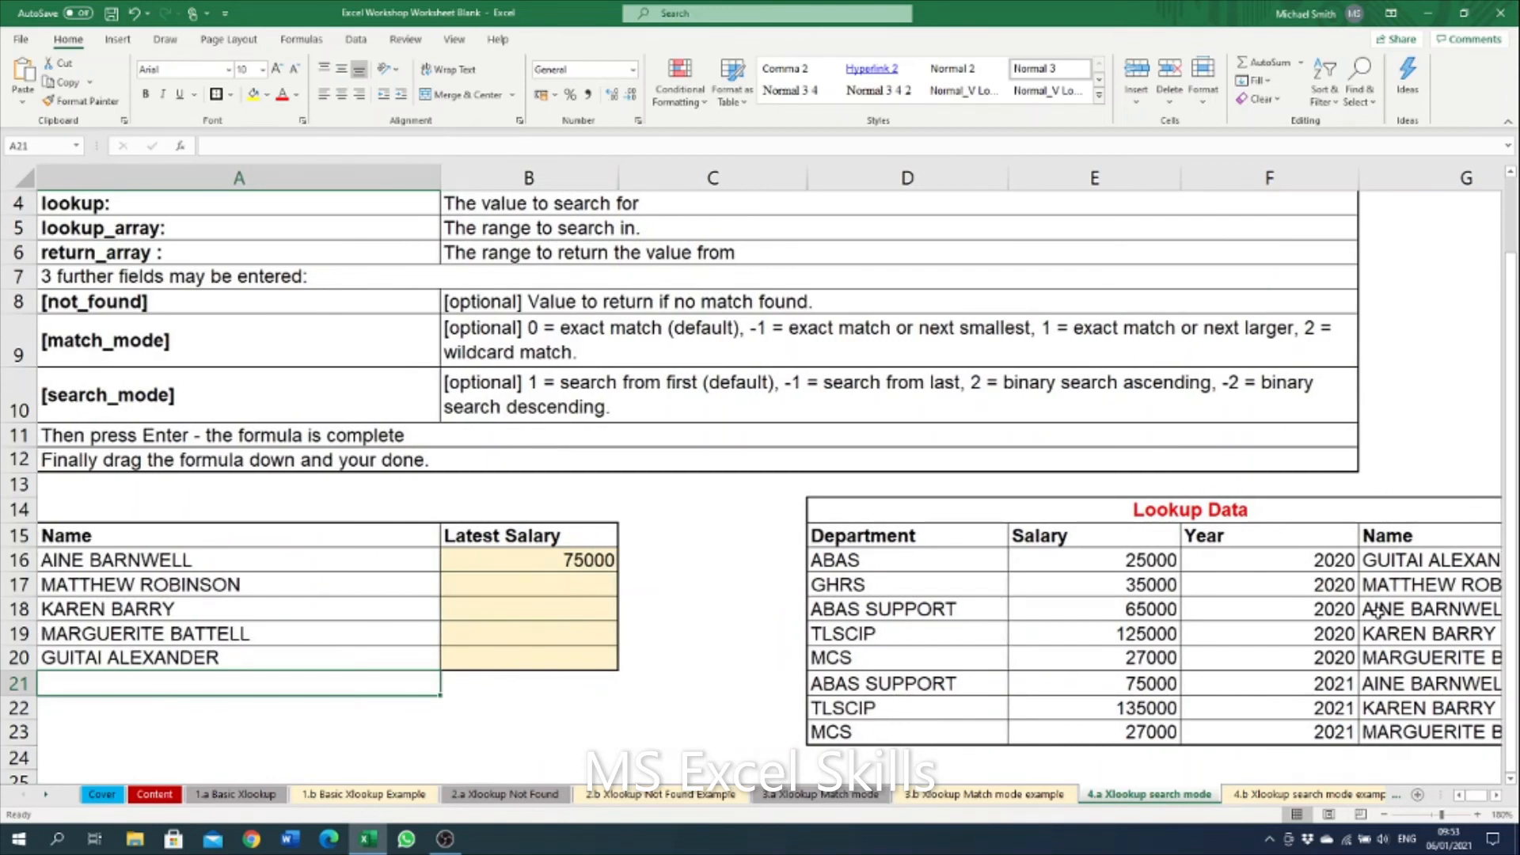
Fill the B16 formula down to B20 and check the returned latest salaries
left_click(541, 566)
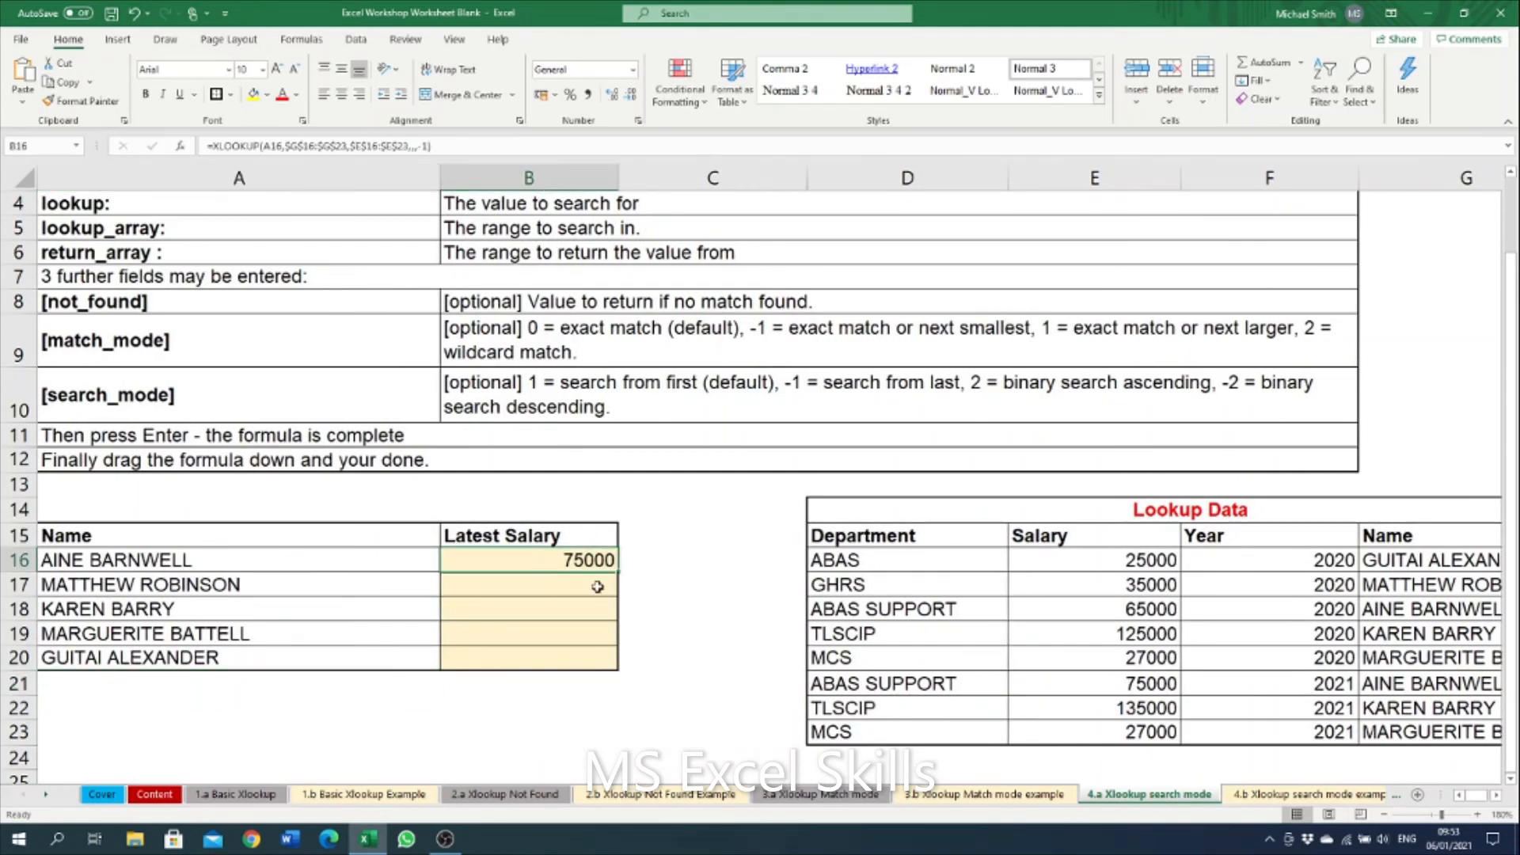
left_click_drag(617, 571, 600, 659)
left_click(554, 608)
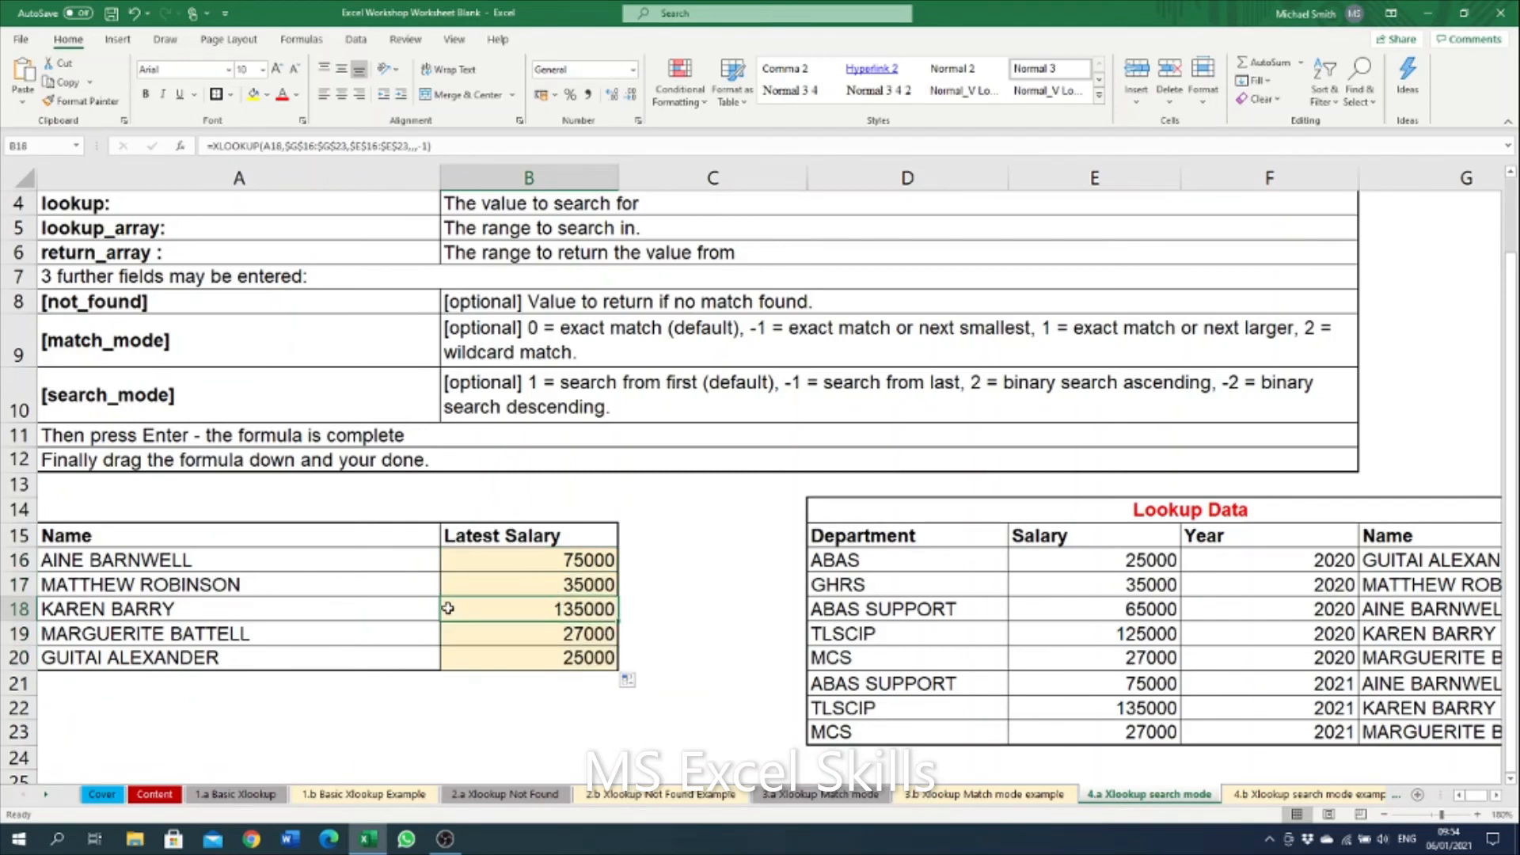
left_click(673, 621)
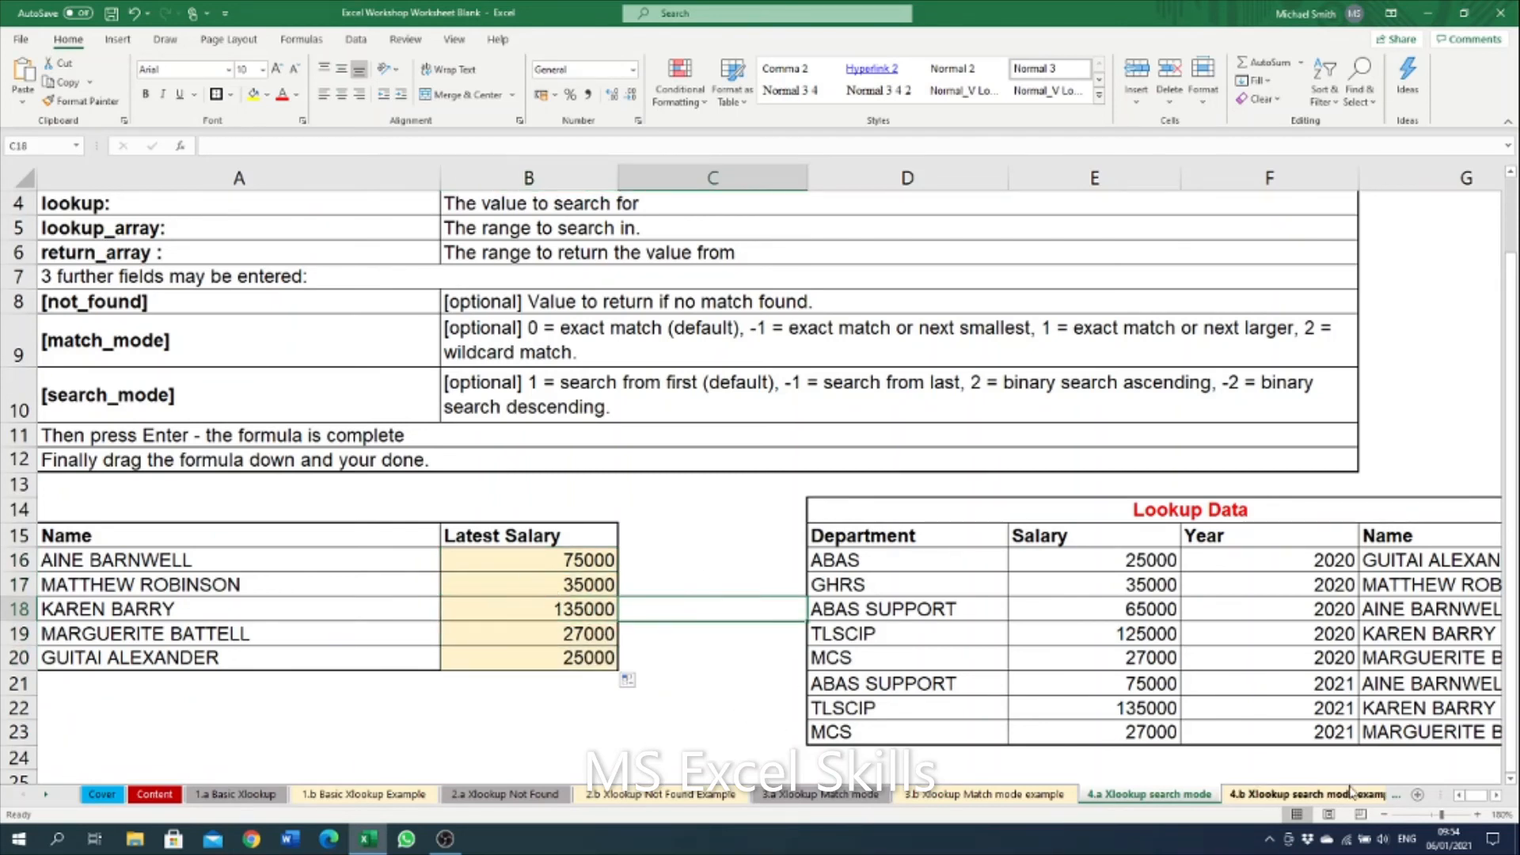
Open the 4.b Xlookup search mode example sheet and examine the first-win task and the World Cup Winners lookup data
left_click(1352, 793)
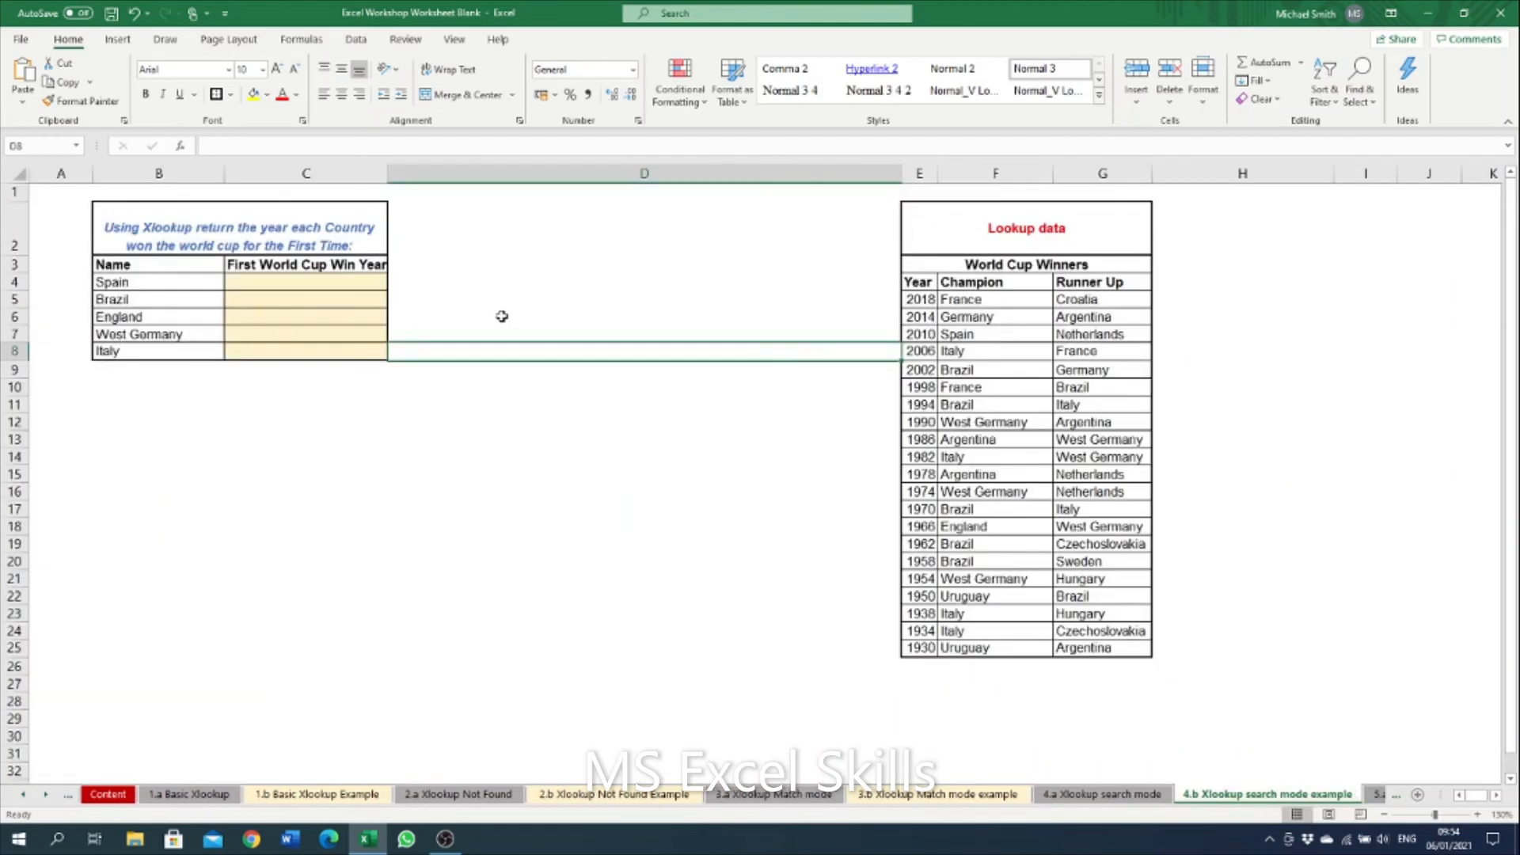
left_click(319, 218)
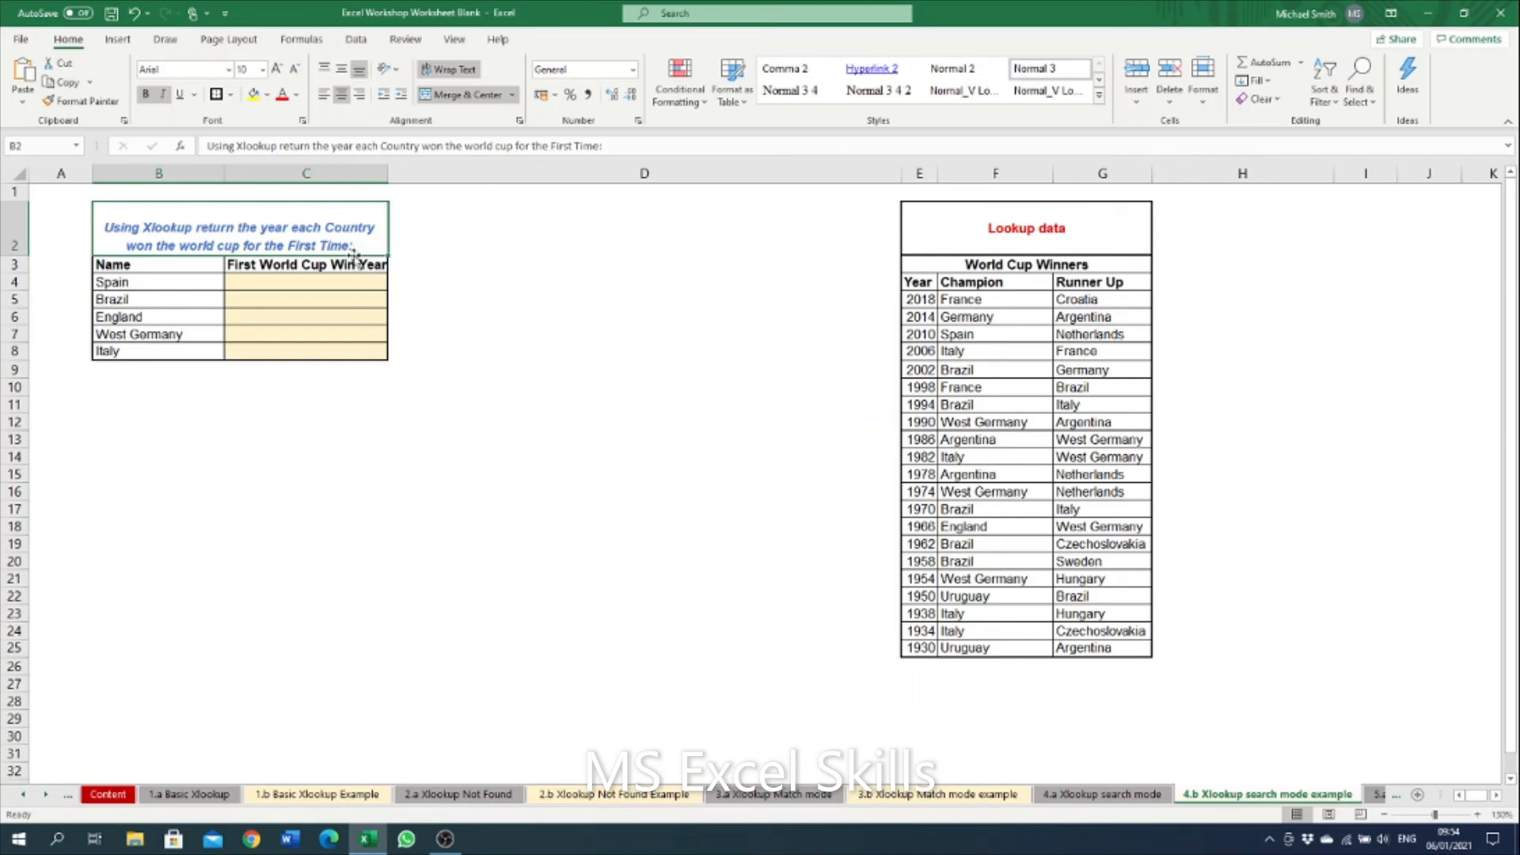
left_click(326, 269)
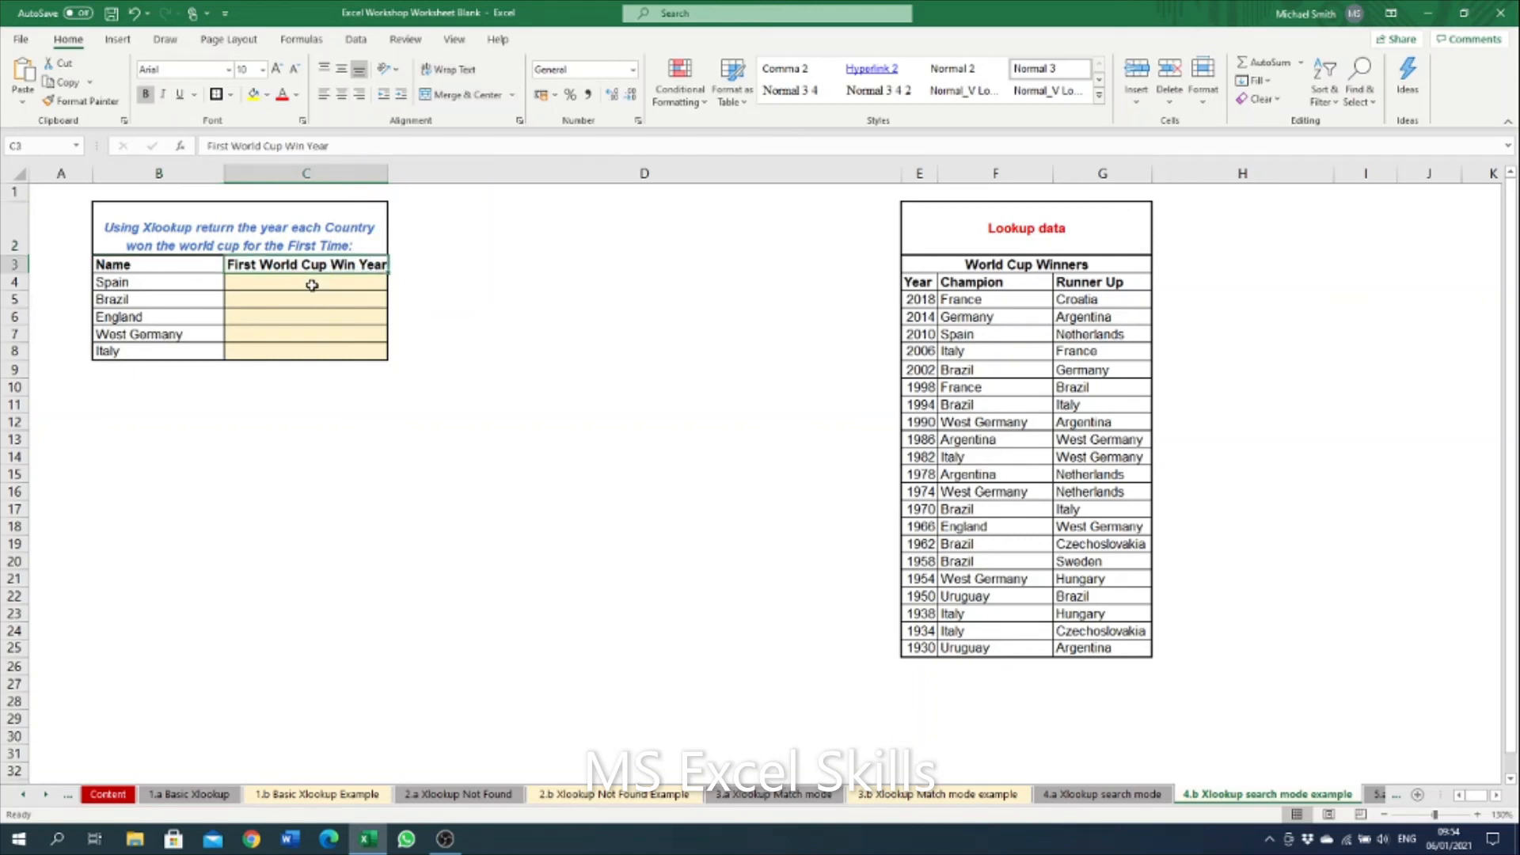
left_click(312, 285)
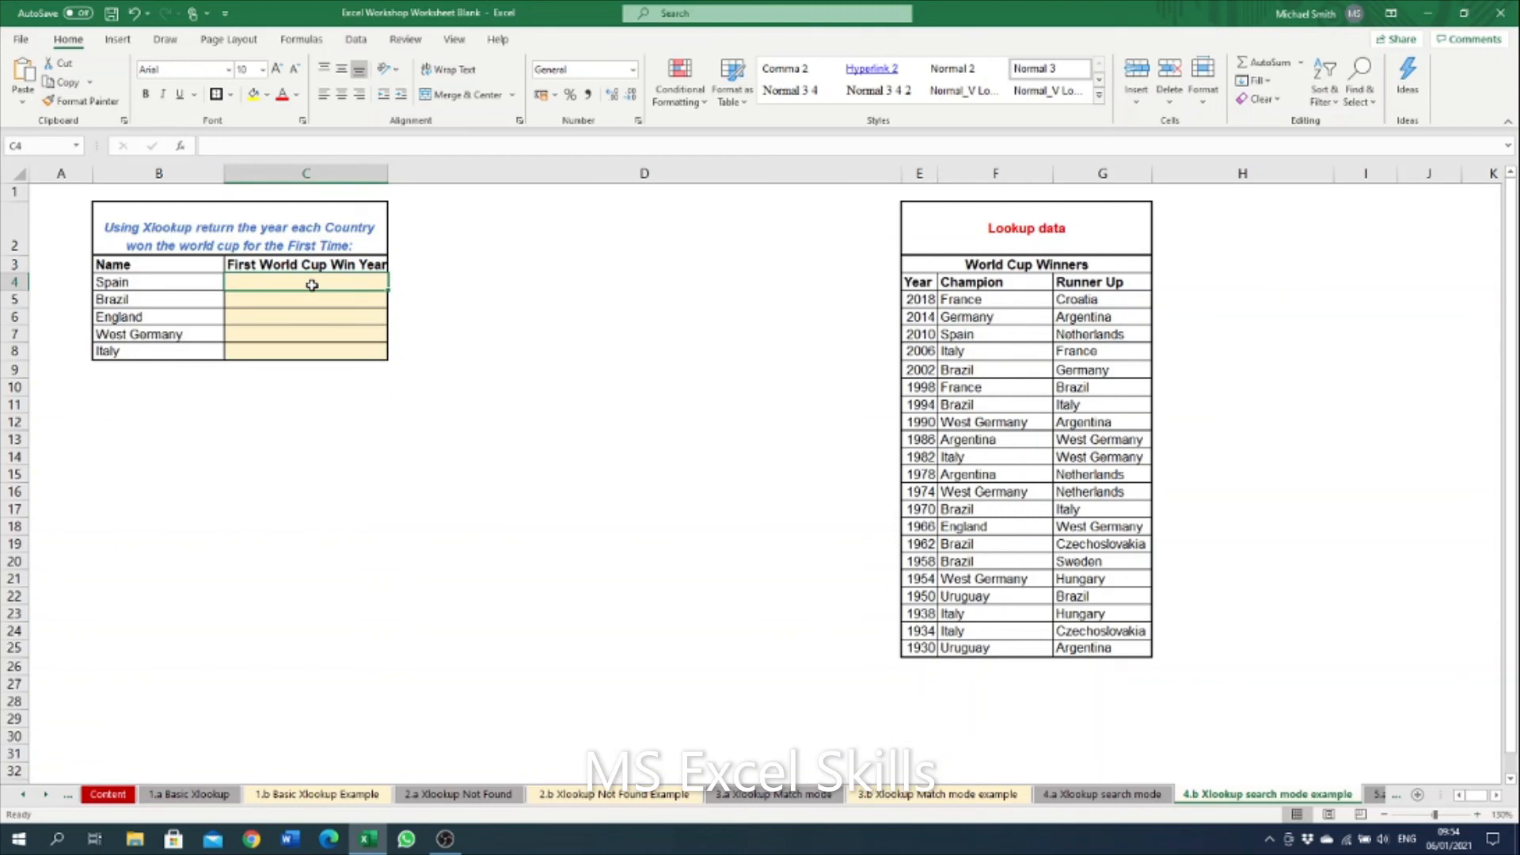
left_click(1027, 222)
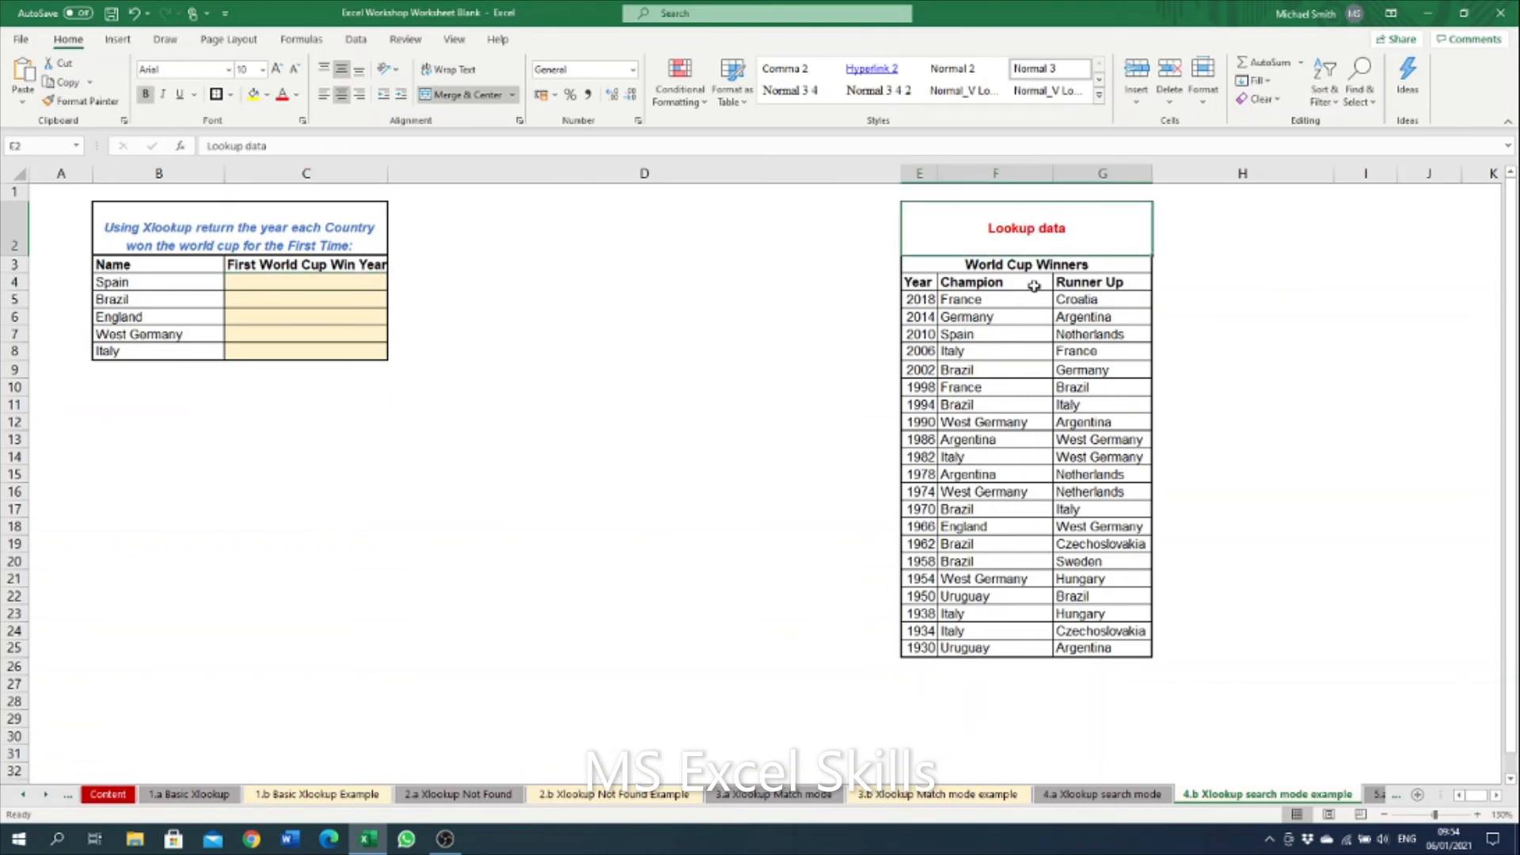
left_click(1070, 389)
left_click(981, 455)
left_click(1076, 474)
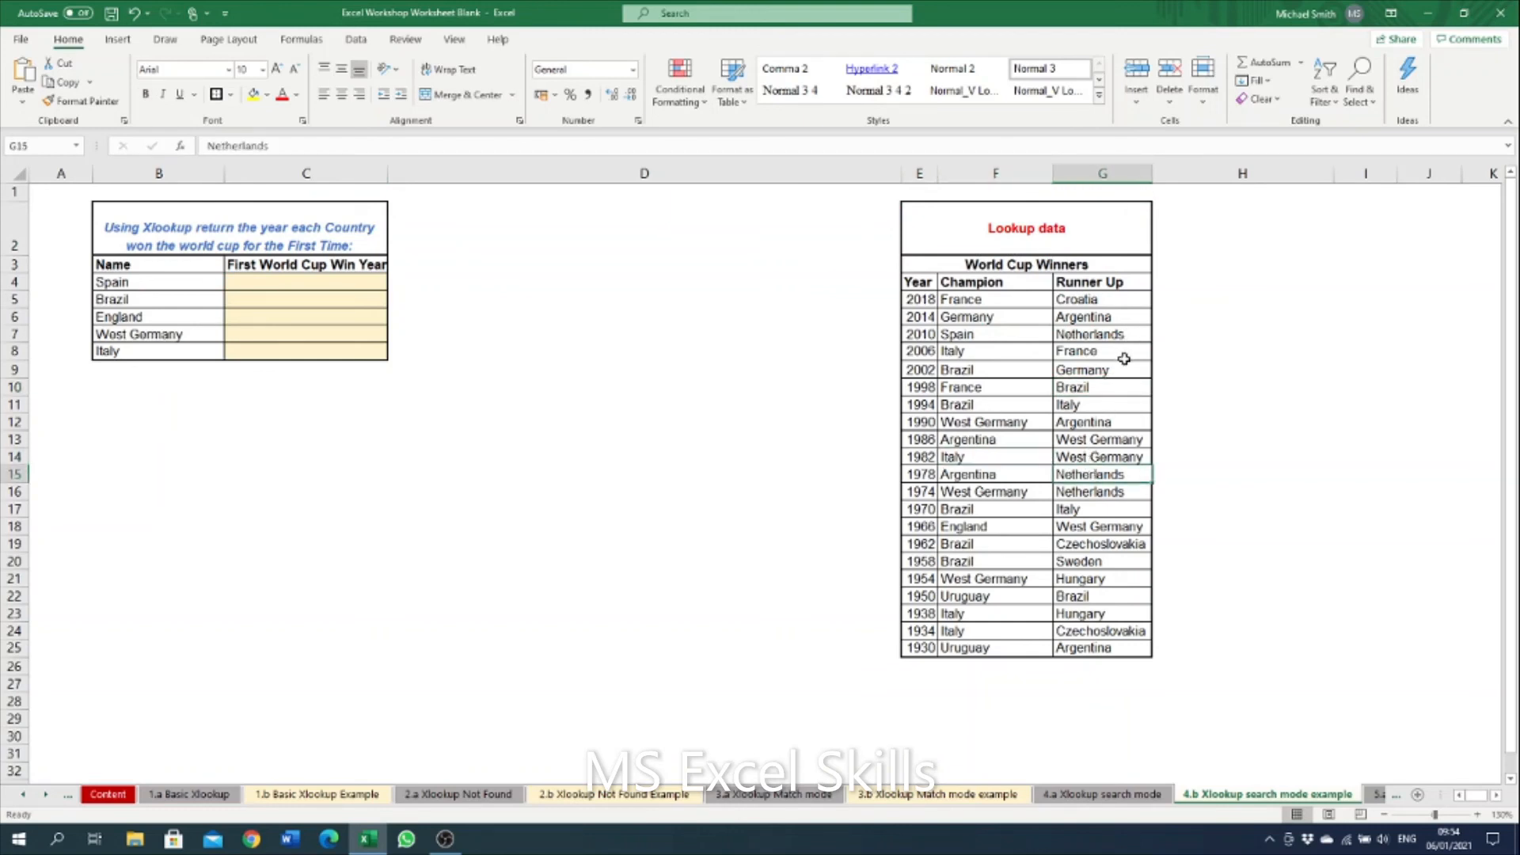
Start an XLOOKUP formula in C4 with lookup value B4 and the Champion column $F$5:$F$25 as an absolute lookup array
left_click(282, 280)
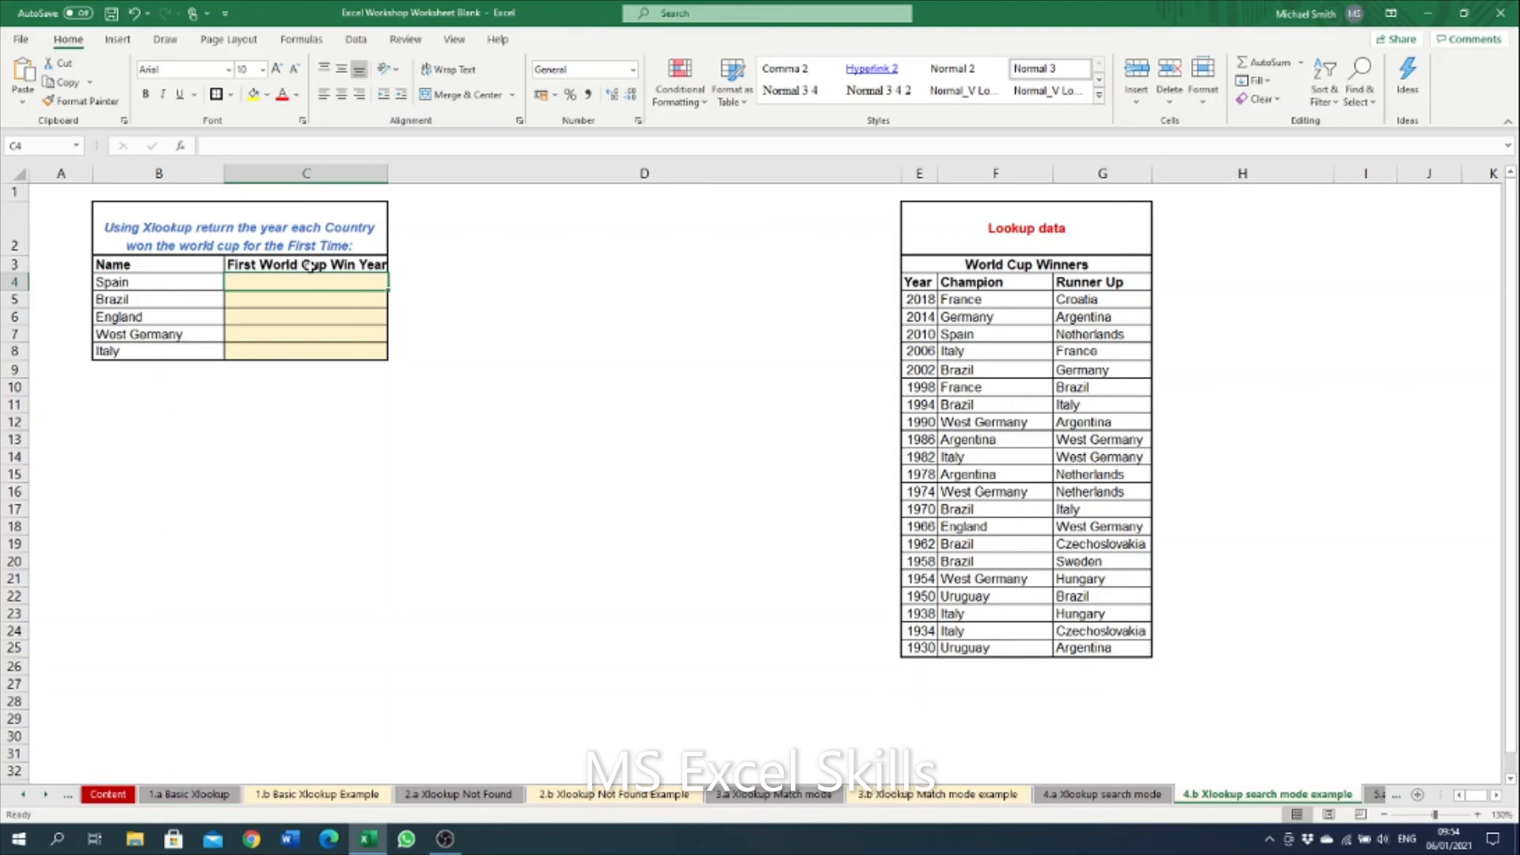
type("=xlo")
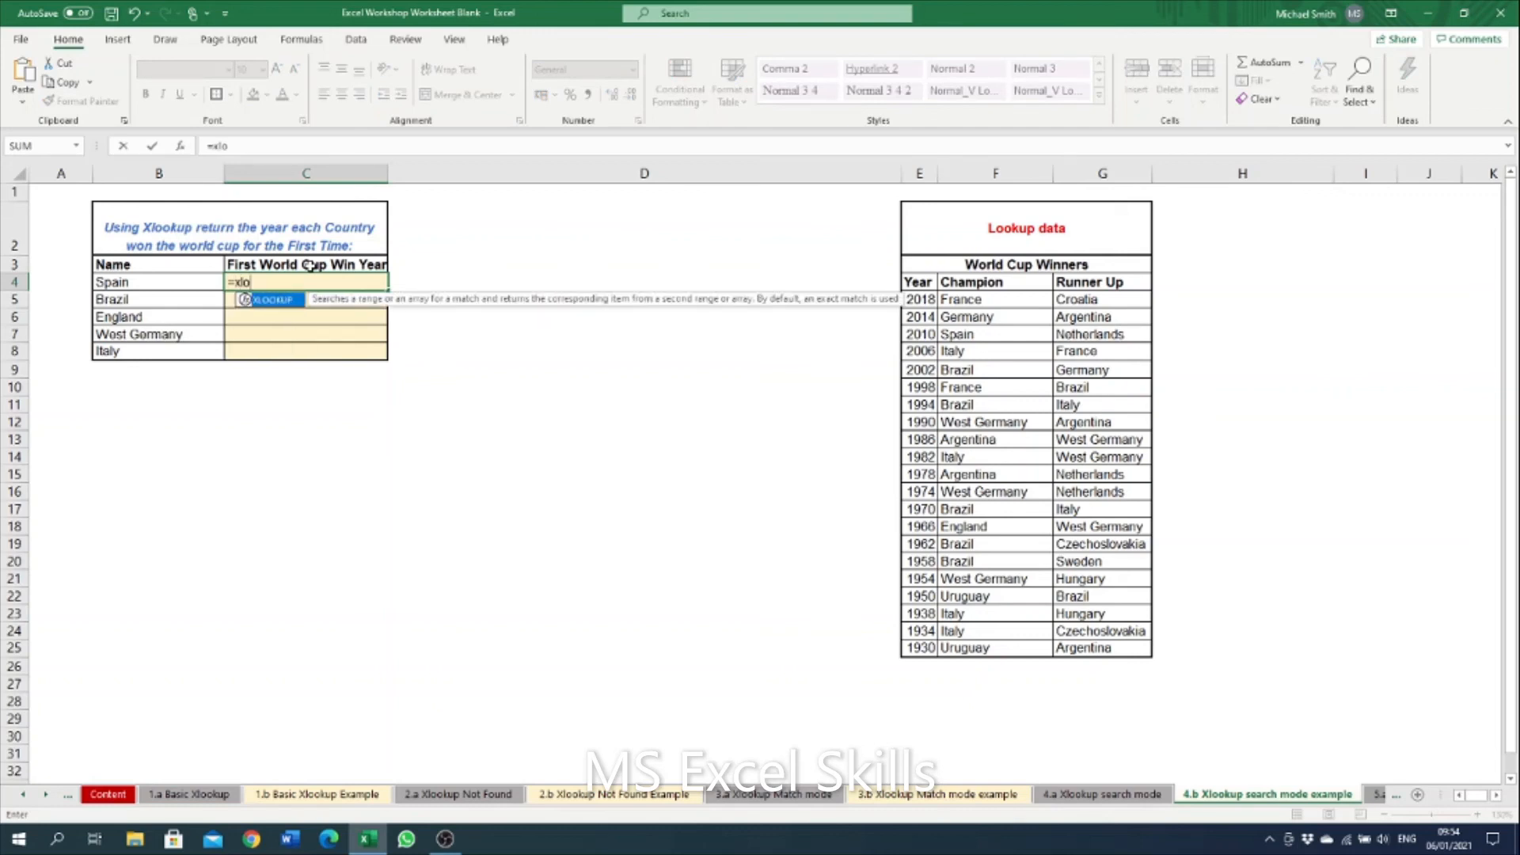
double_click(279, 303)
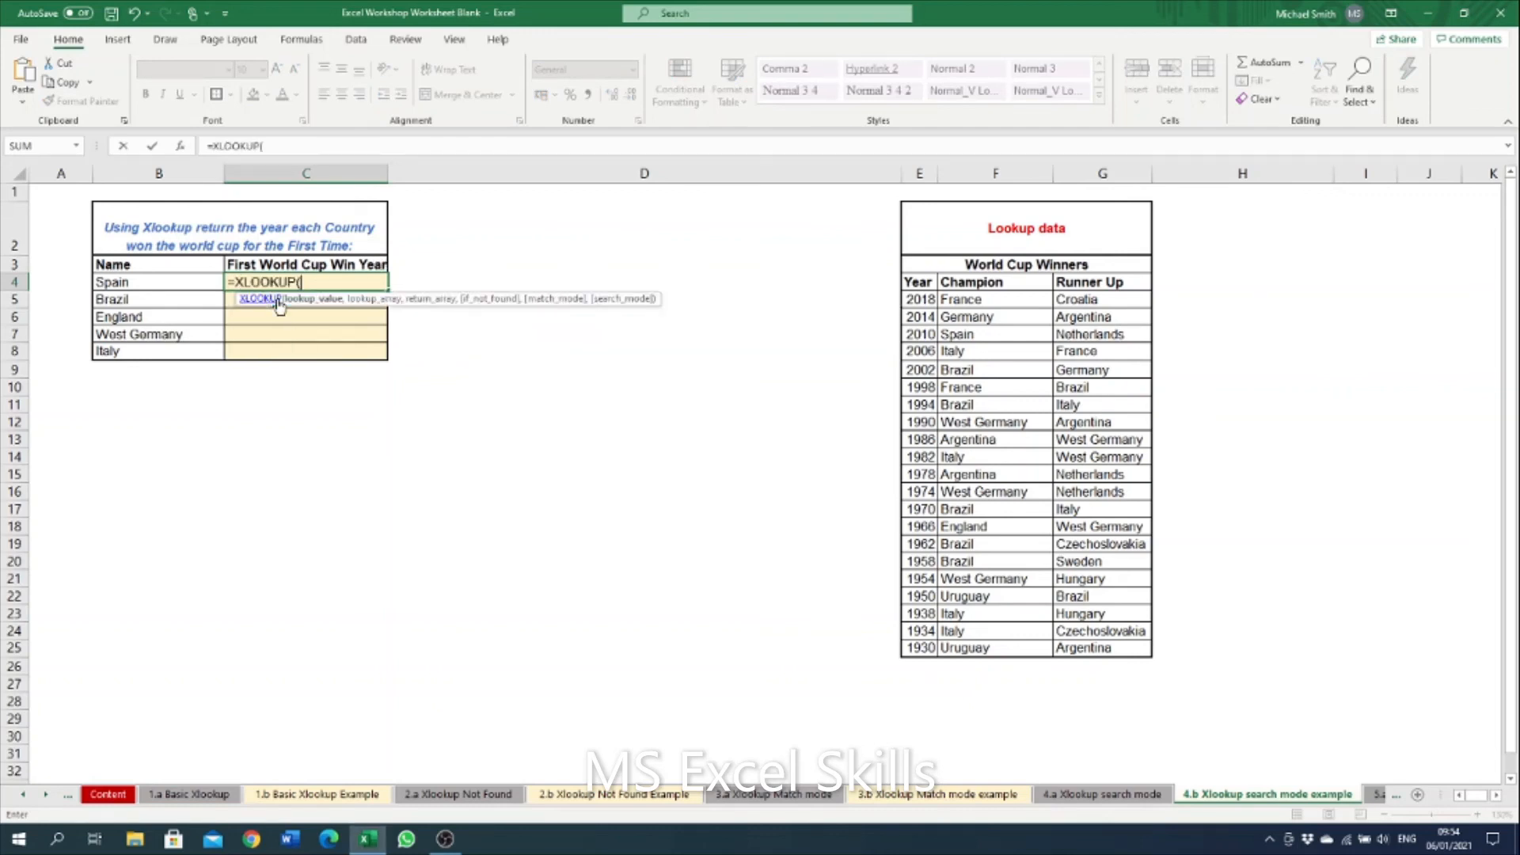
left_click(170, 280)
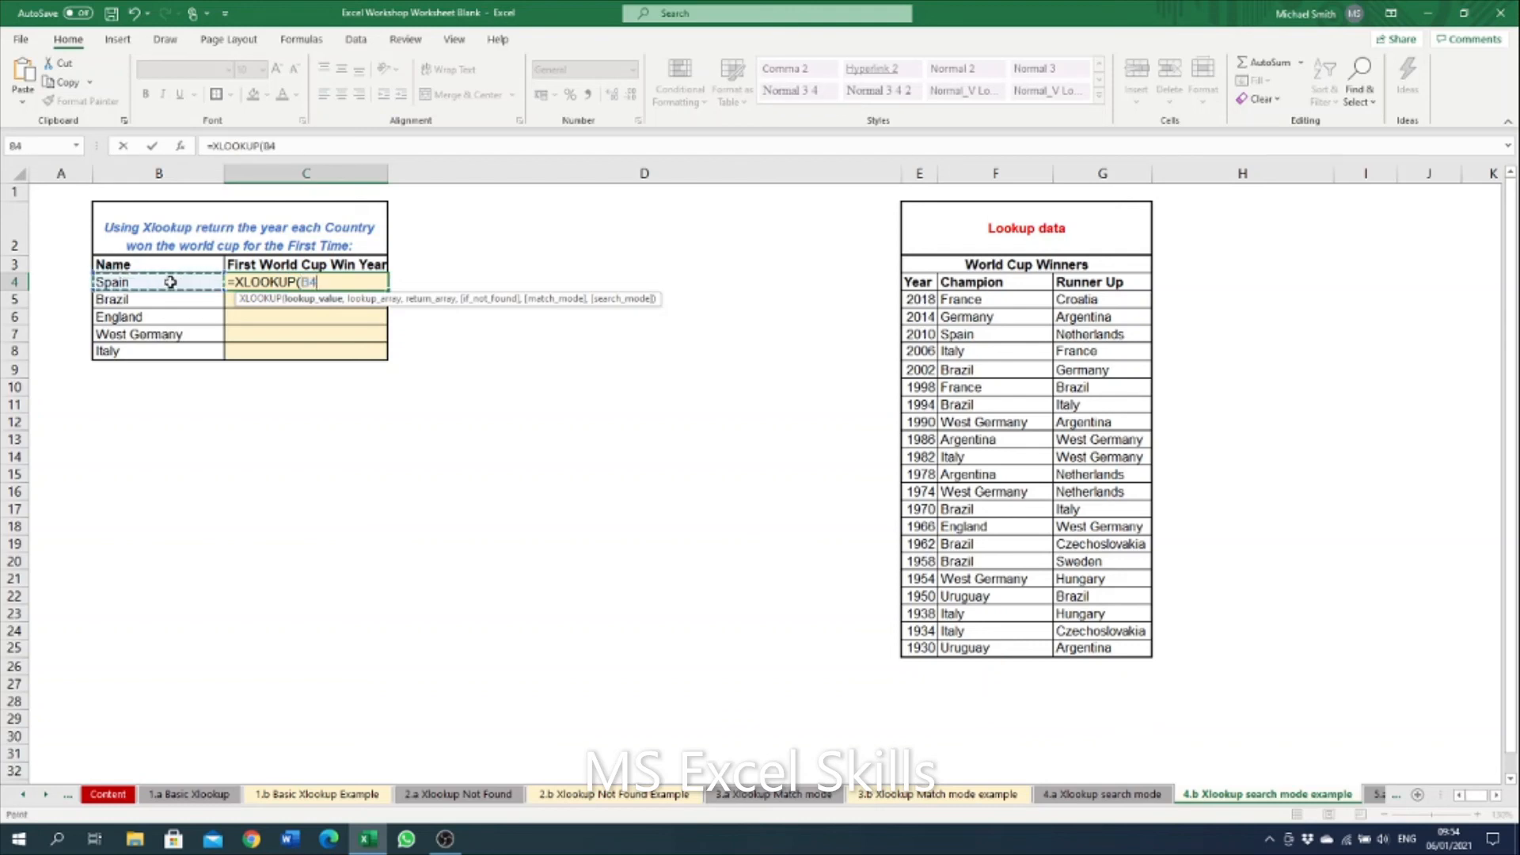
type(",")
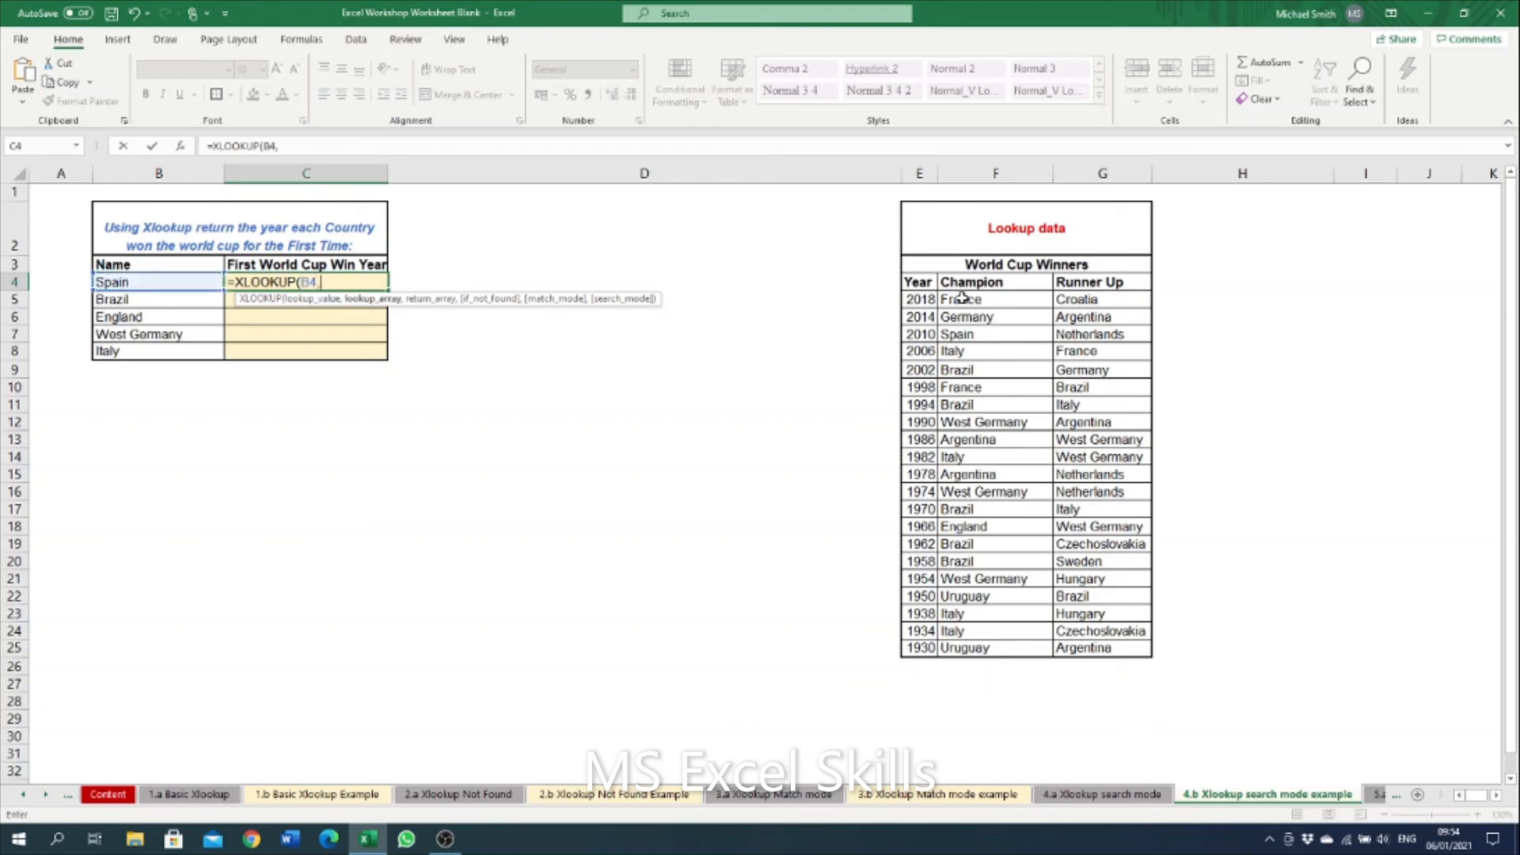
left_click_drag(970, 300, 1009, 640)
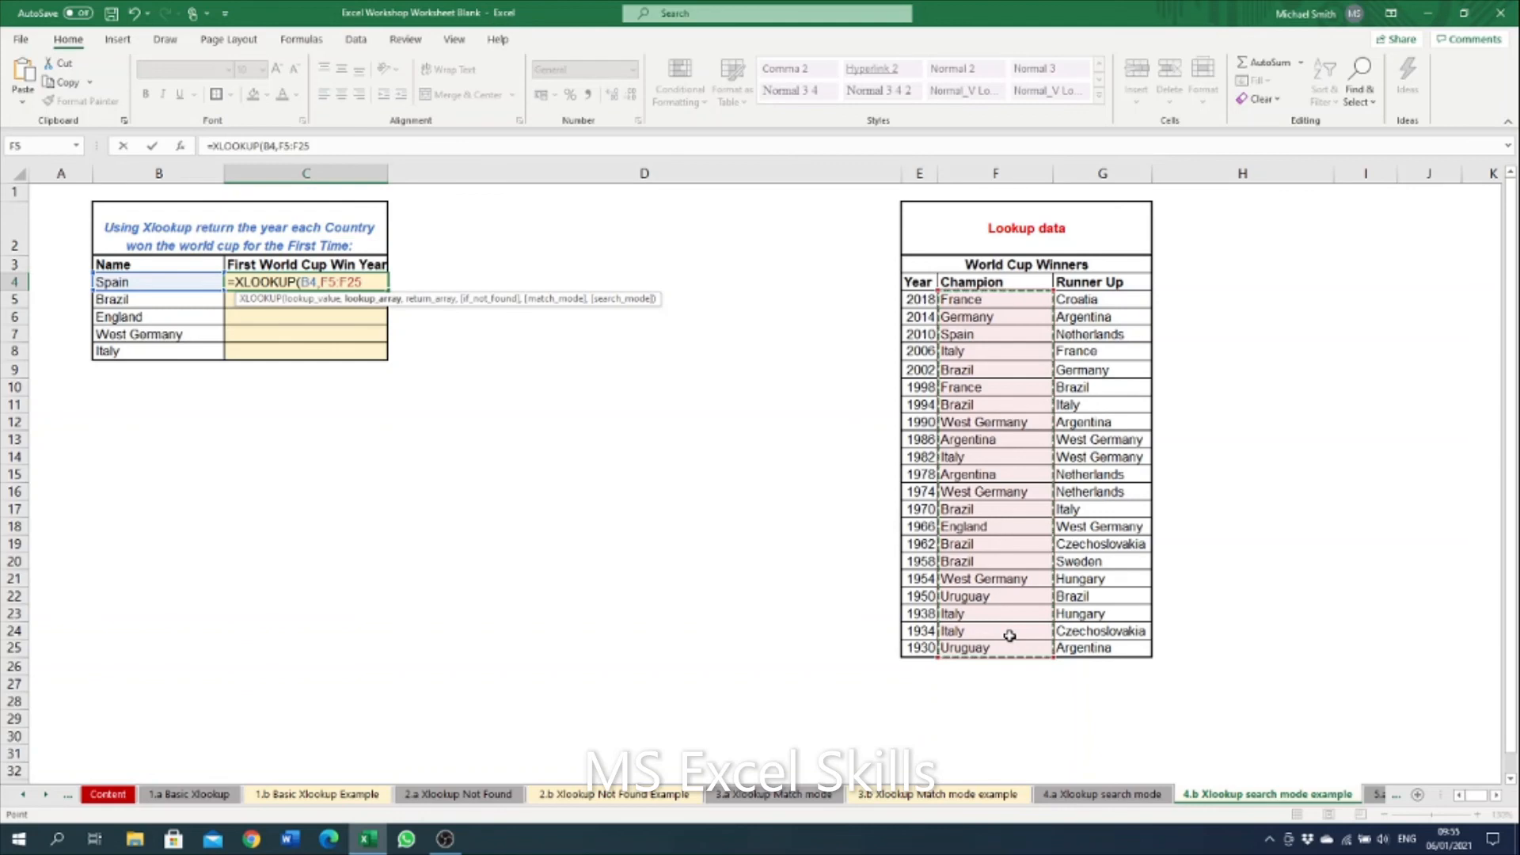
key("F4")
type(",")
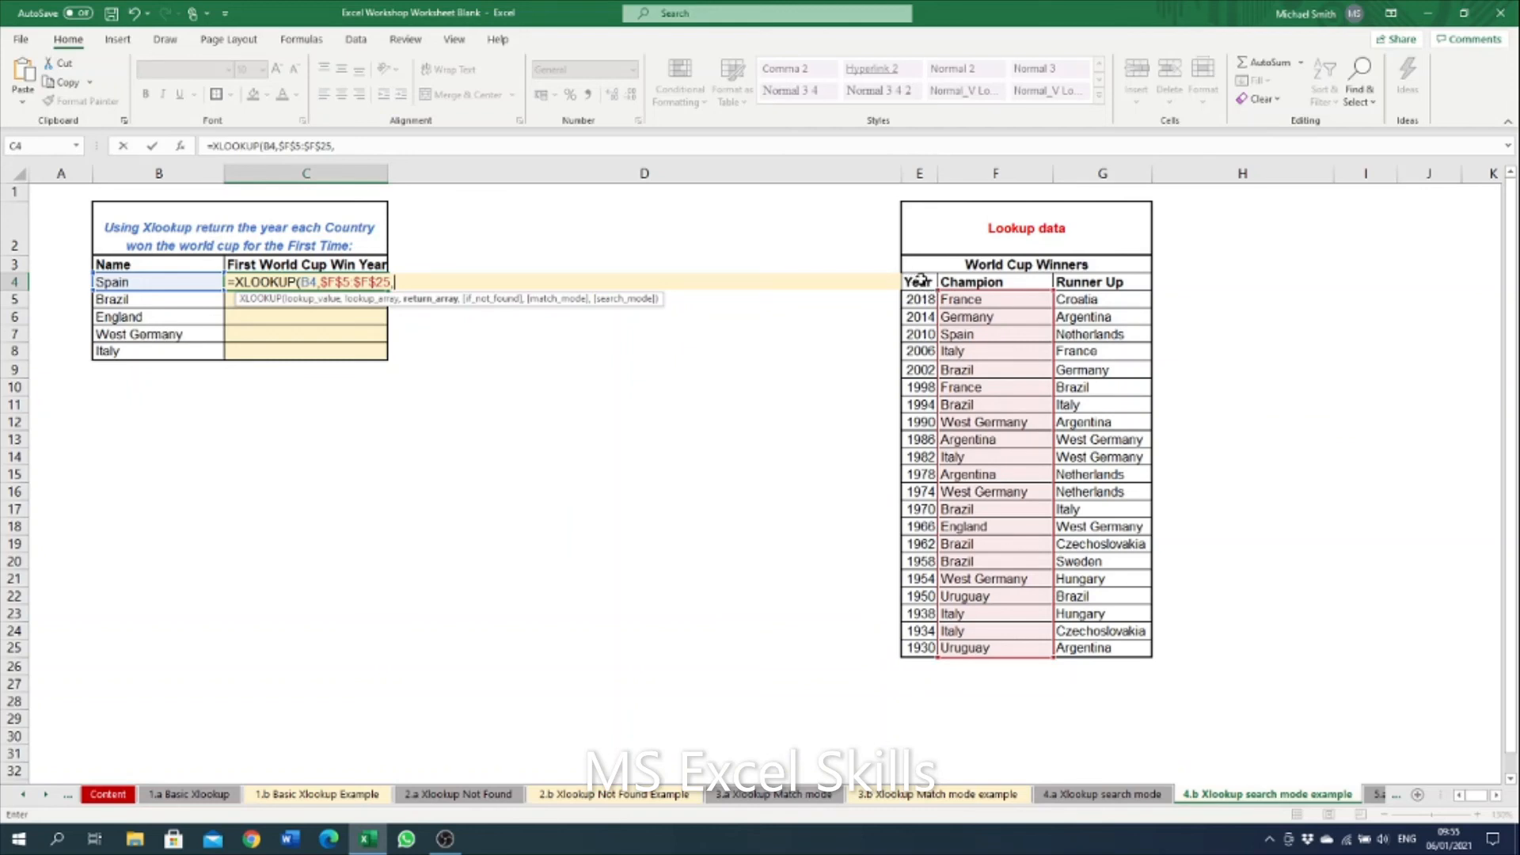
Add the Year column $E$5:$E$25 as the absolute return array of the C4 formula
left_click_drag(921, 279, 921, 422)
left_click_drag(923, 301, 927, 647)
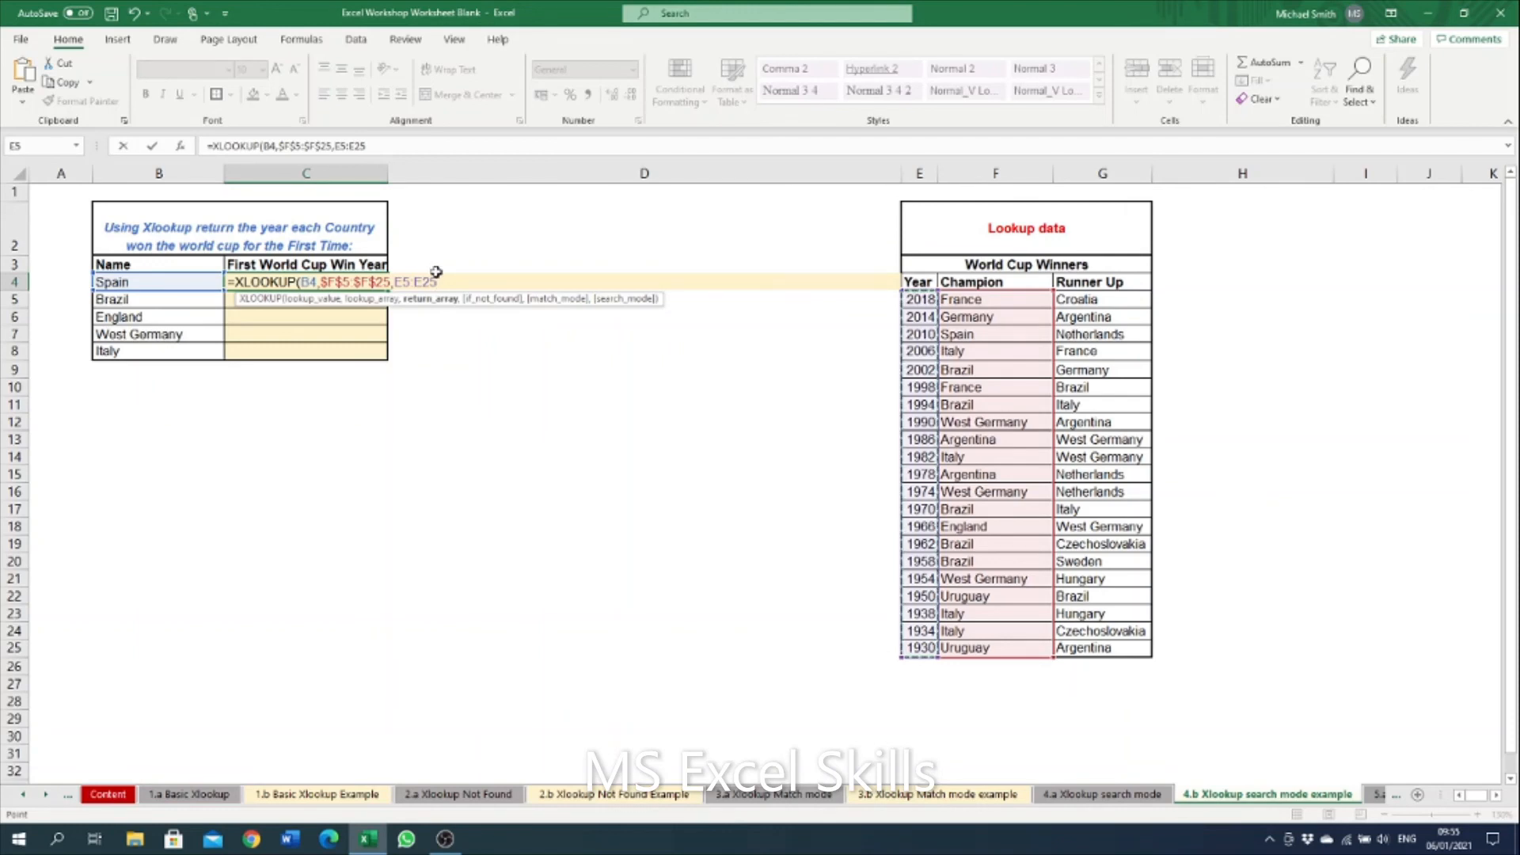
key("F4")
type(",")
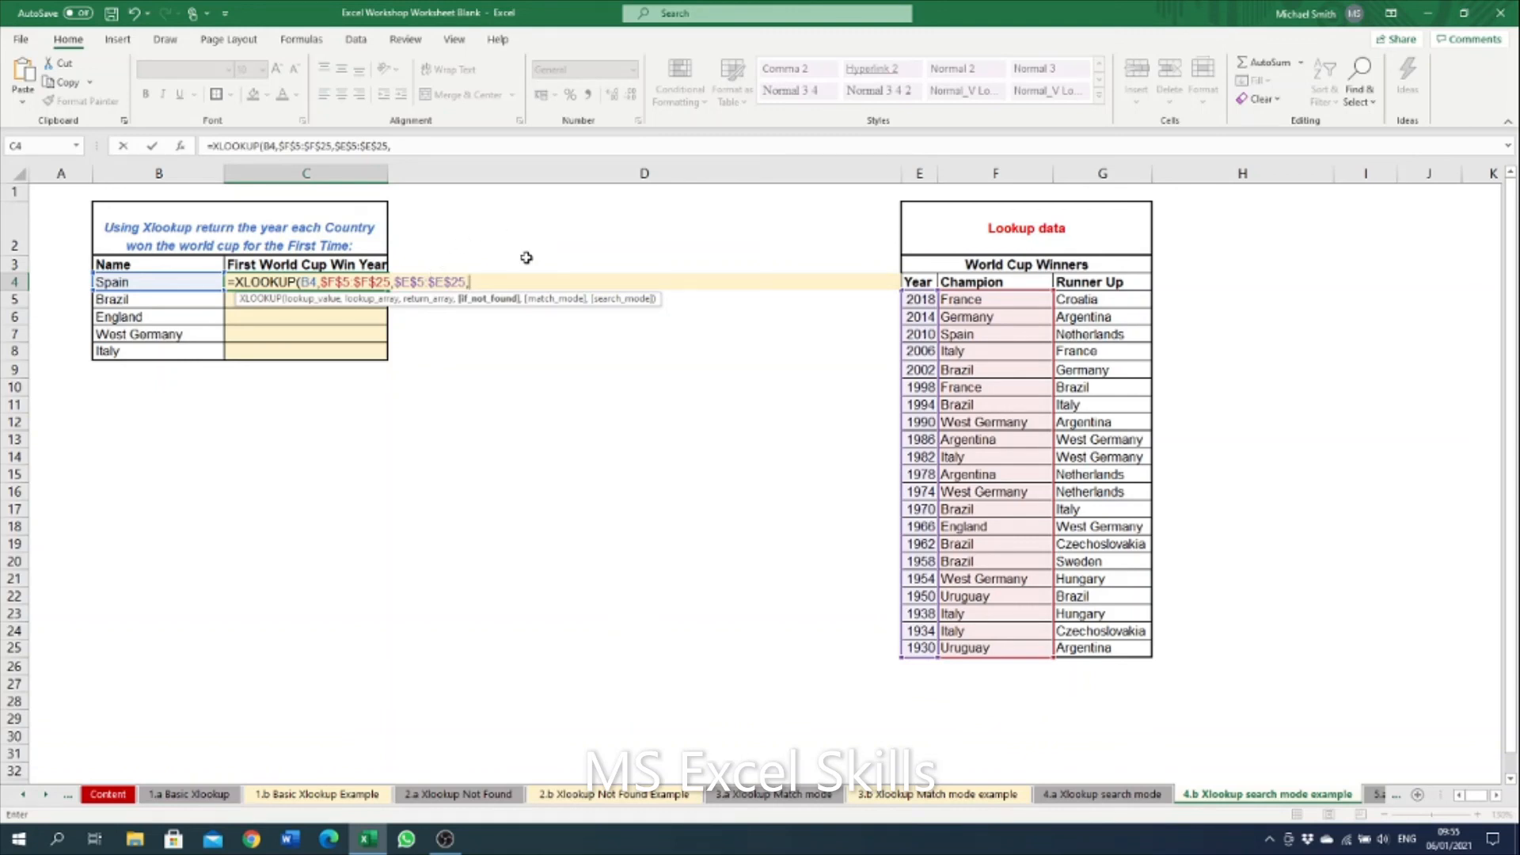
Complete the C4 formula with empty not-found and match-mode arguments and search mode -1 (last-to-first), keeping C4 selected
type(",")
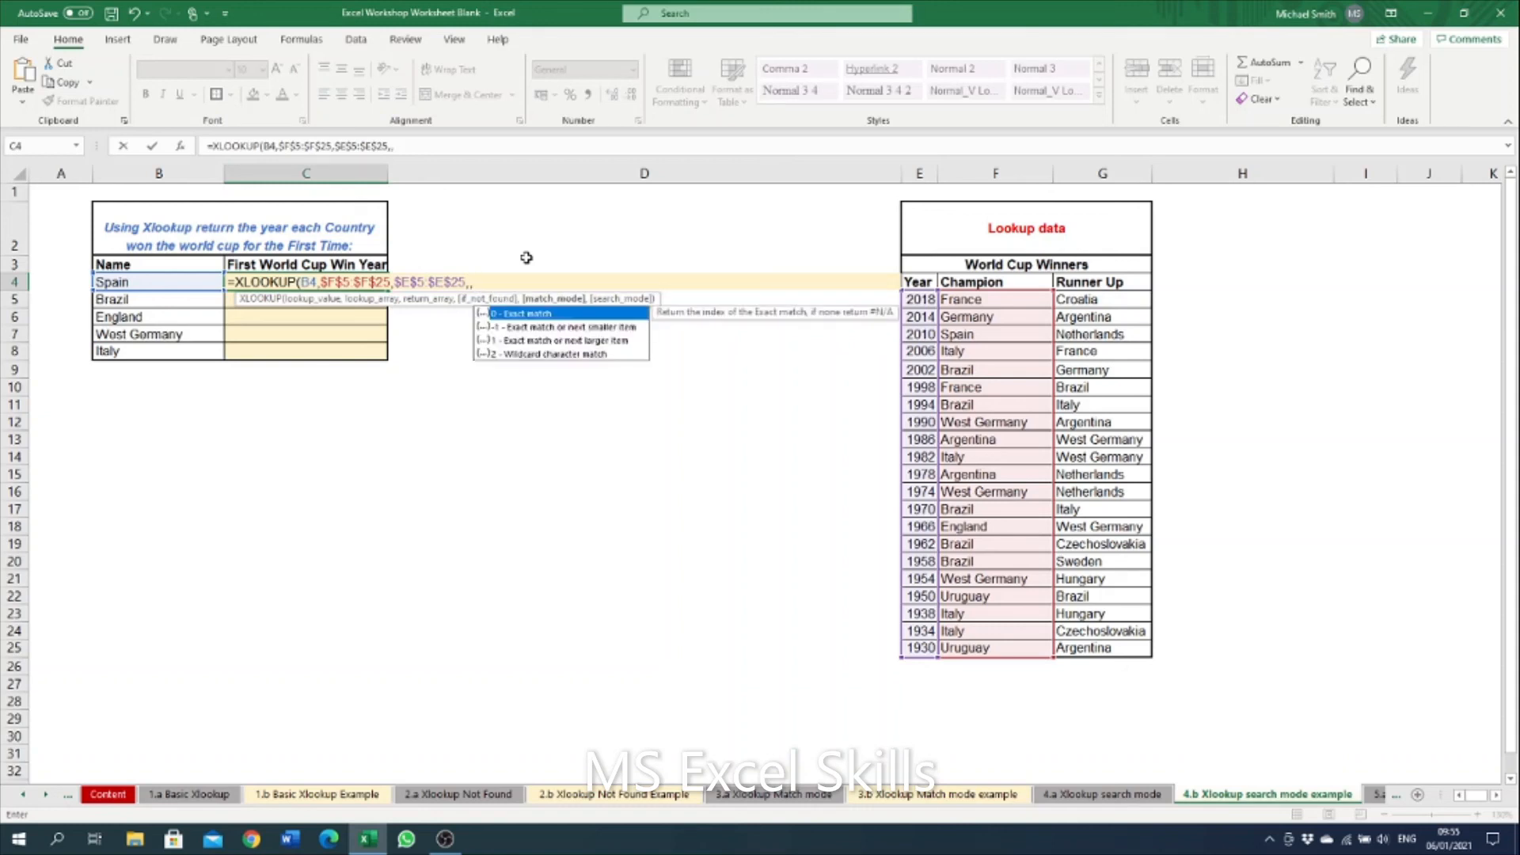
type(",")
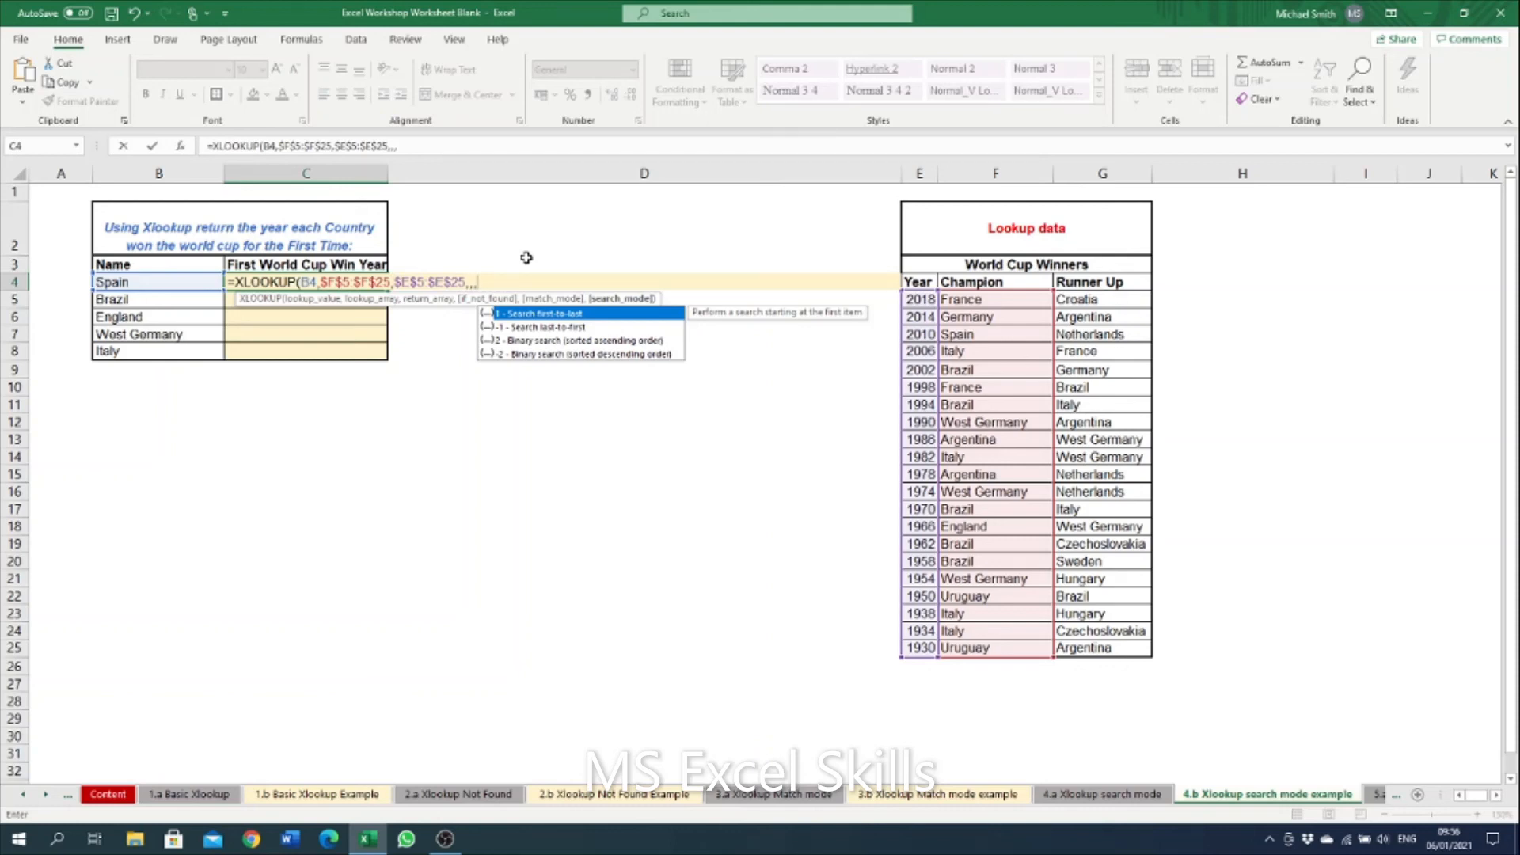
left_click(537, 331)
double_click(538, 327)
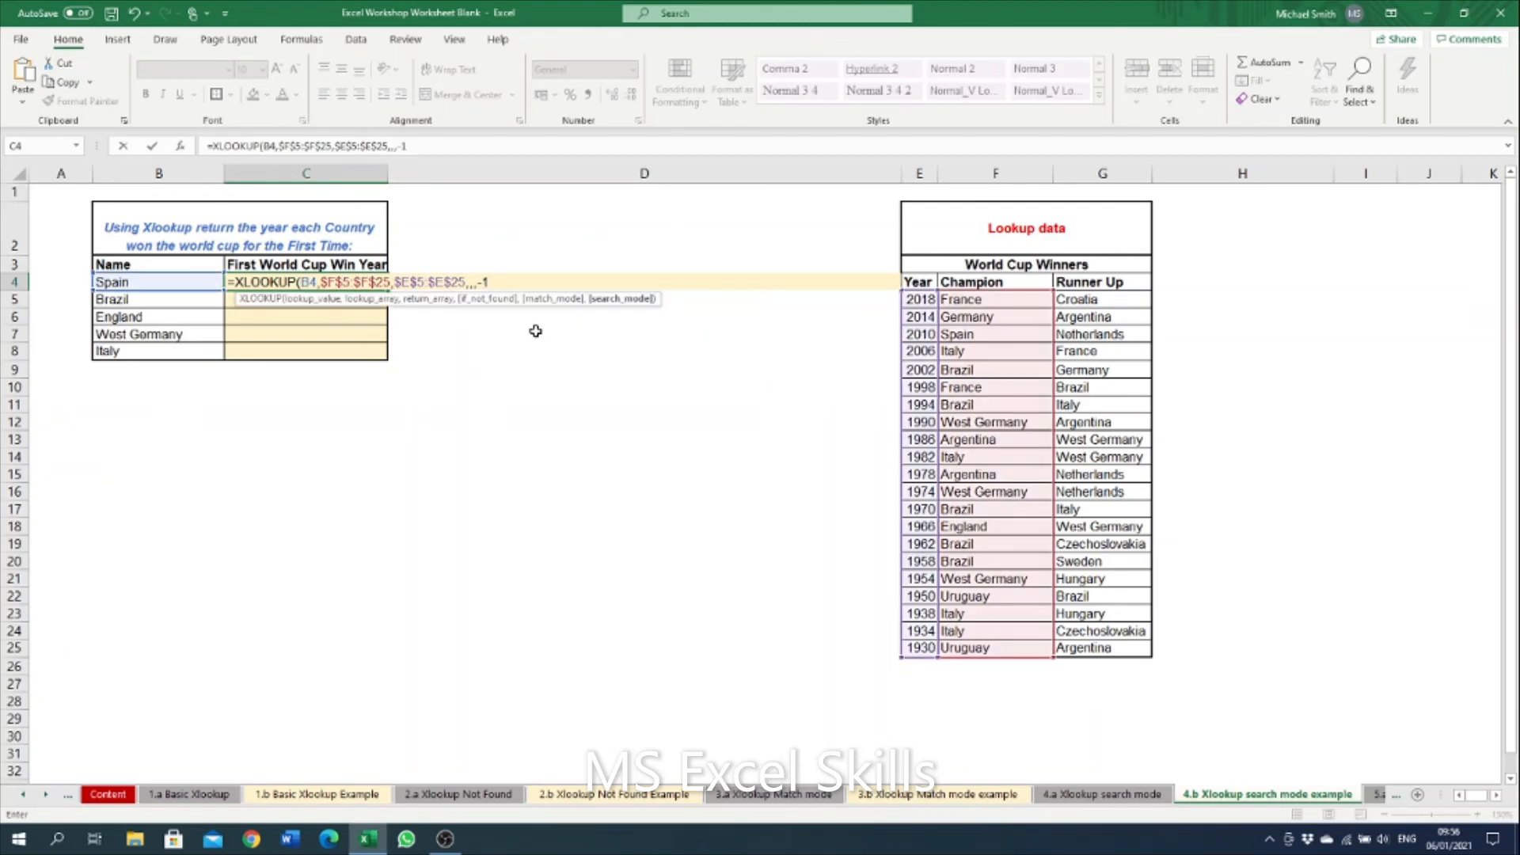
type(")")
key("ctrl+Return")
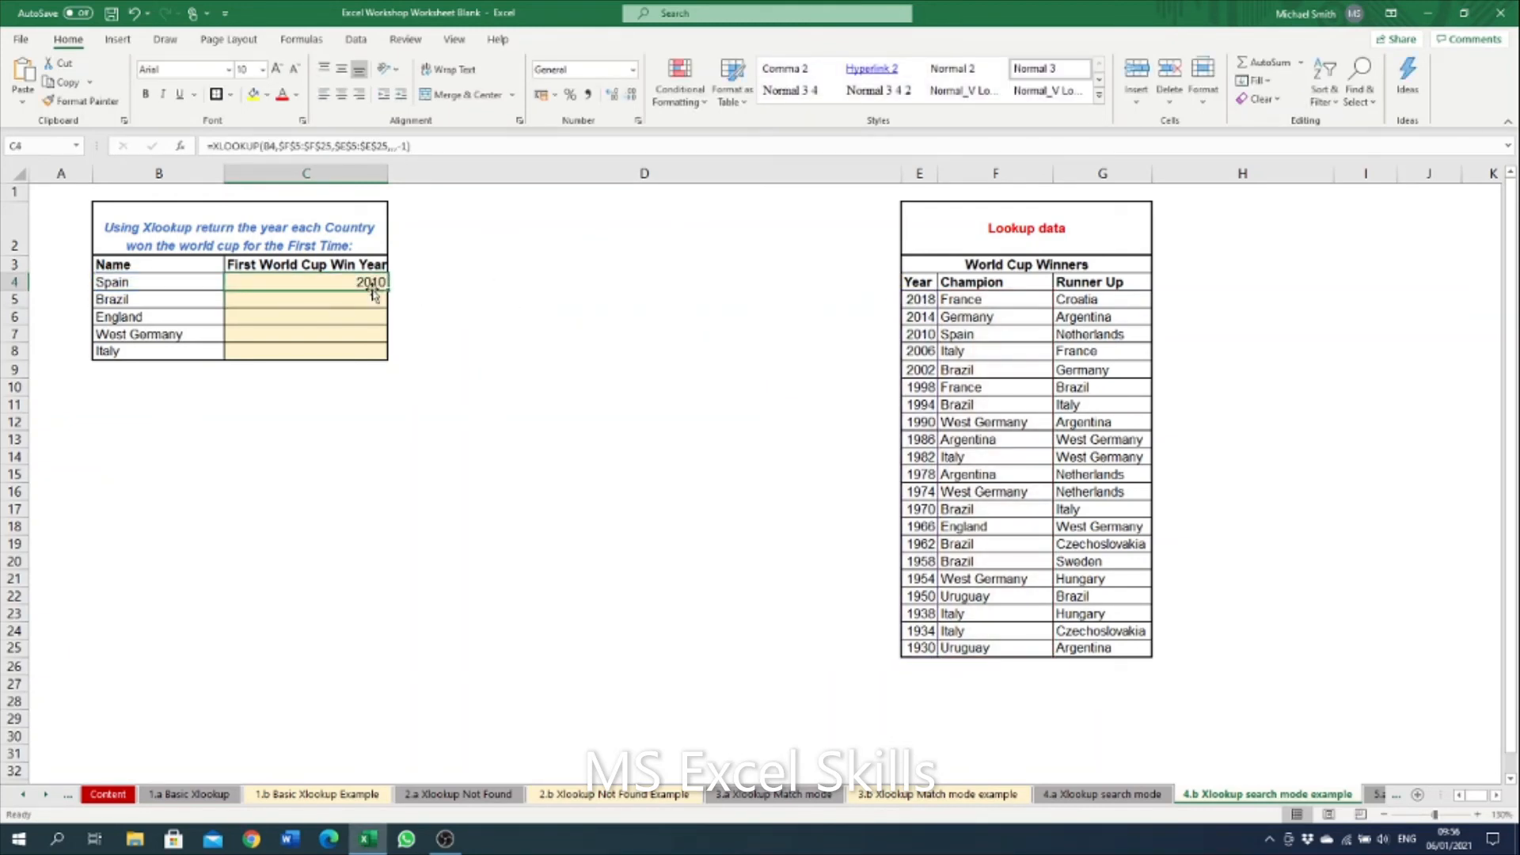
Fill the C4 formula down to C8 and inspect the copied formulas for West Germany and Italy
left_click_drag(388, 292, 377, 355)
left_click(377, 332)
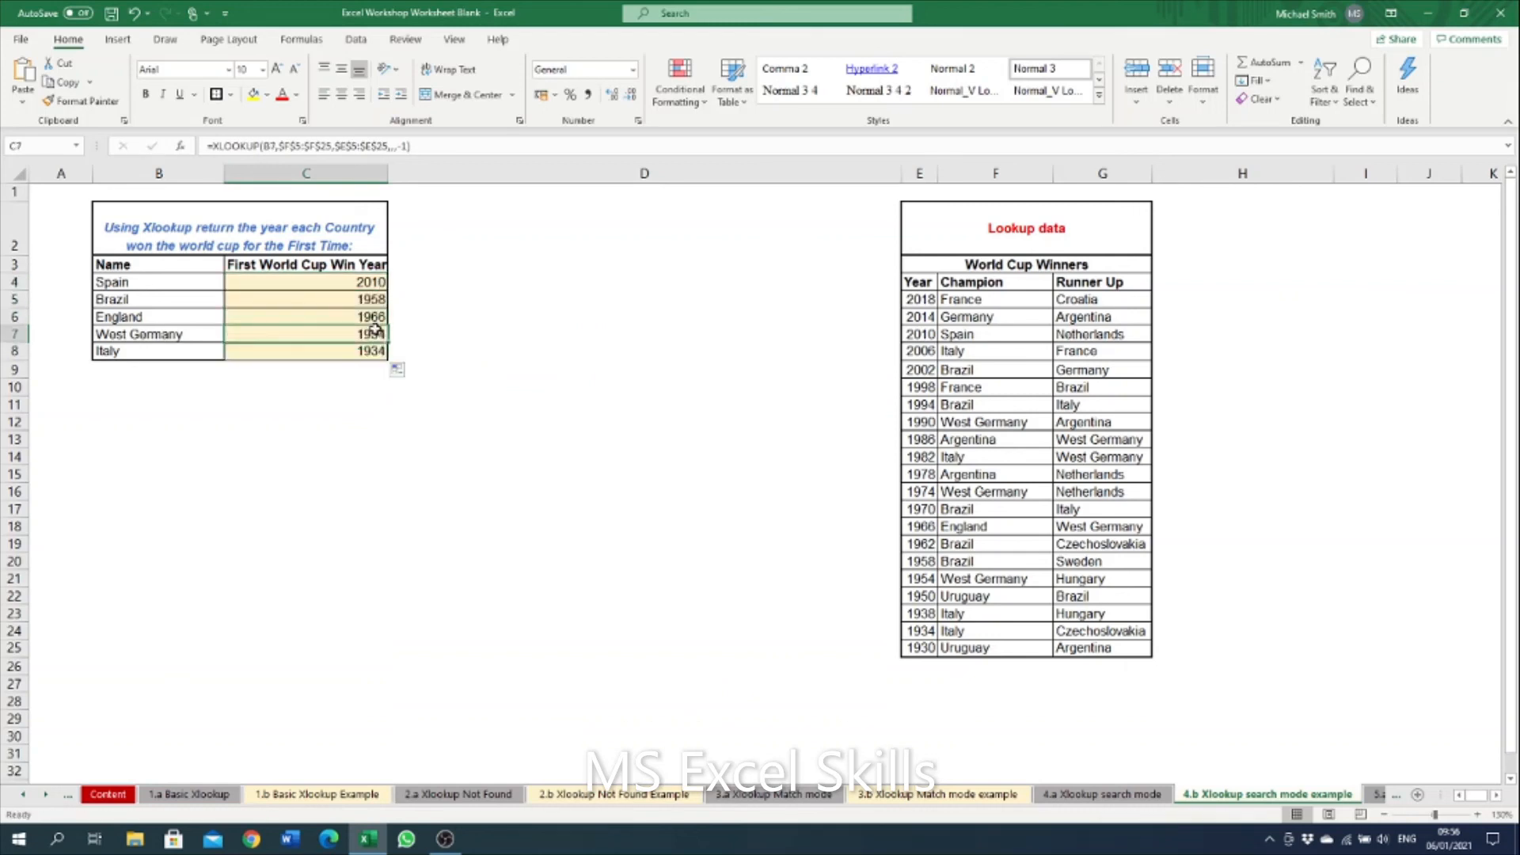
left_click(366, 356)
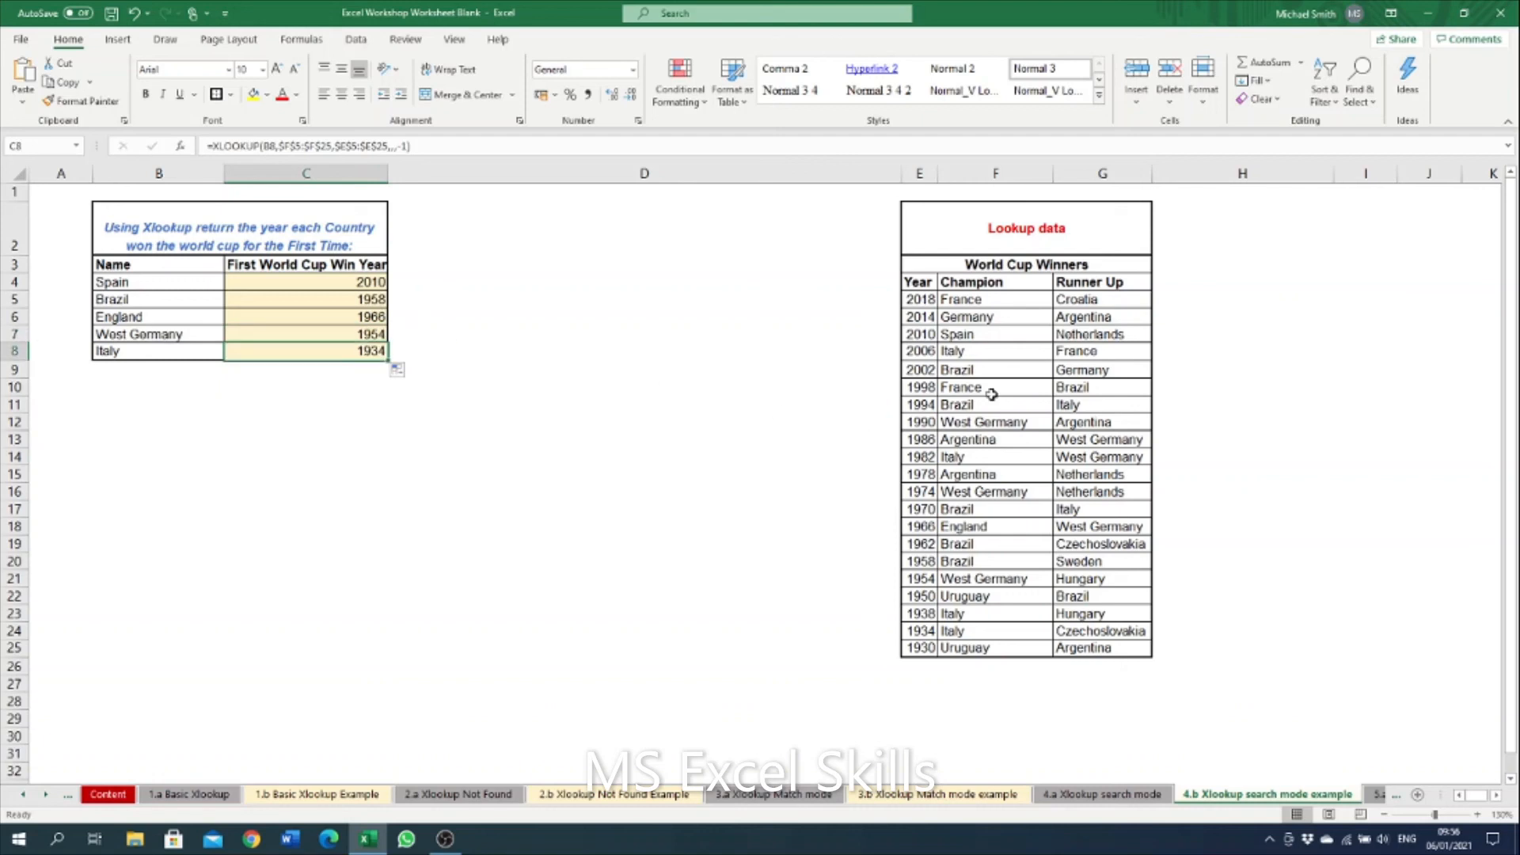
Check Italy's first win year against its 2006 and 1934 rows in the World Cup Winners data and the task heading
left_click(922, 351)
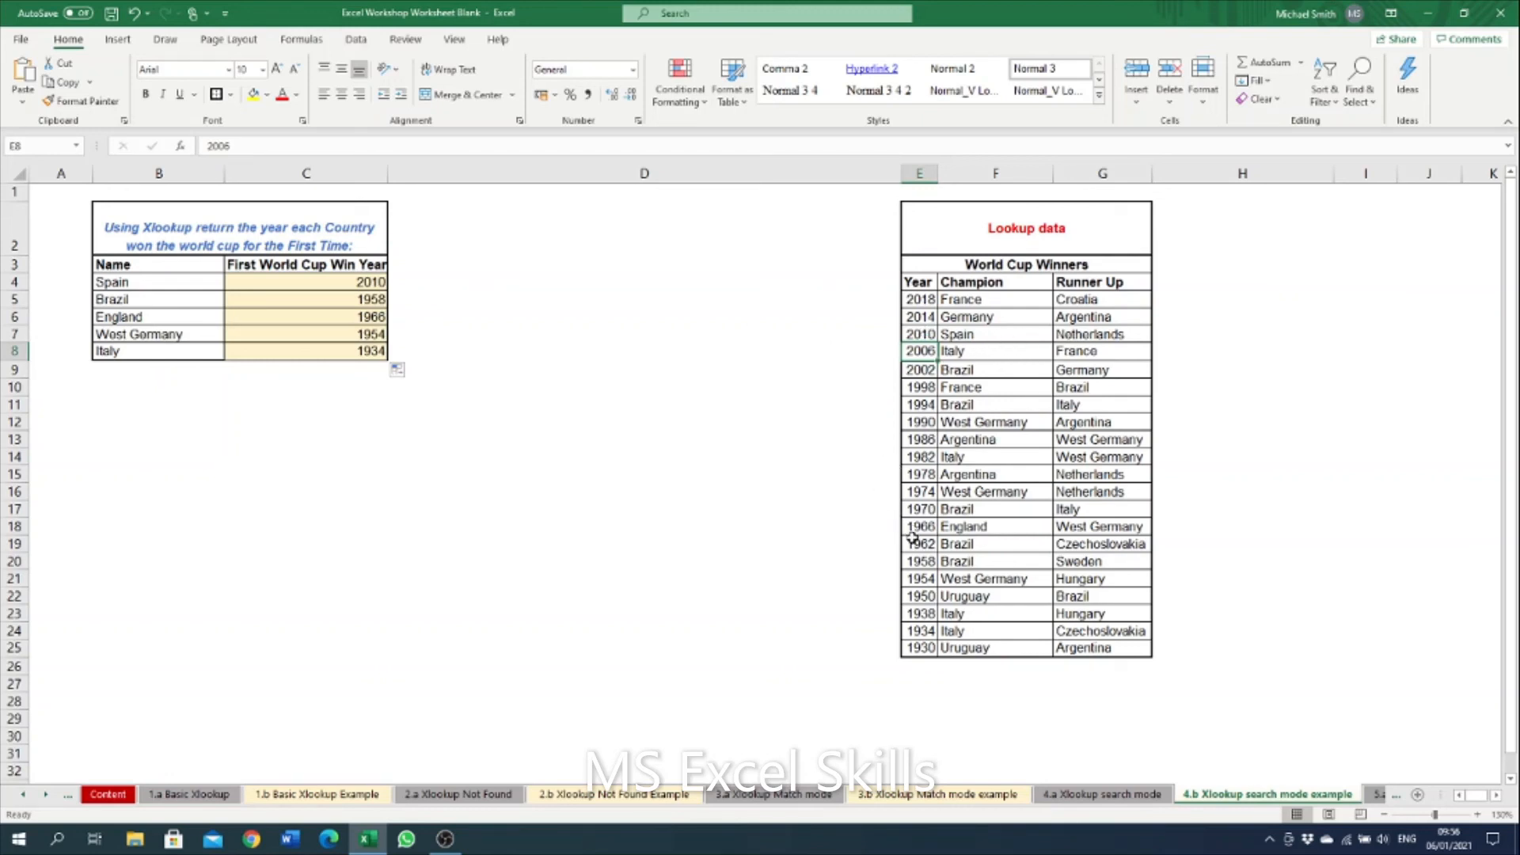
left_click(935, 631)
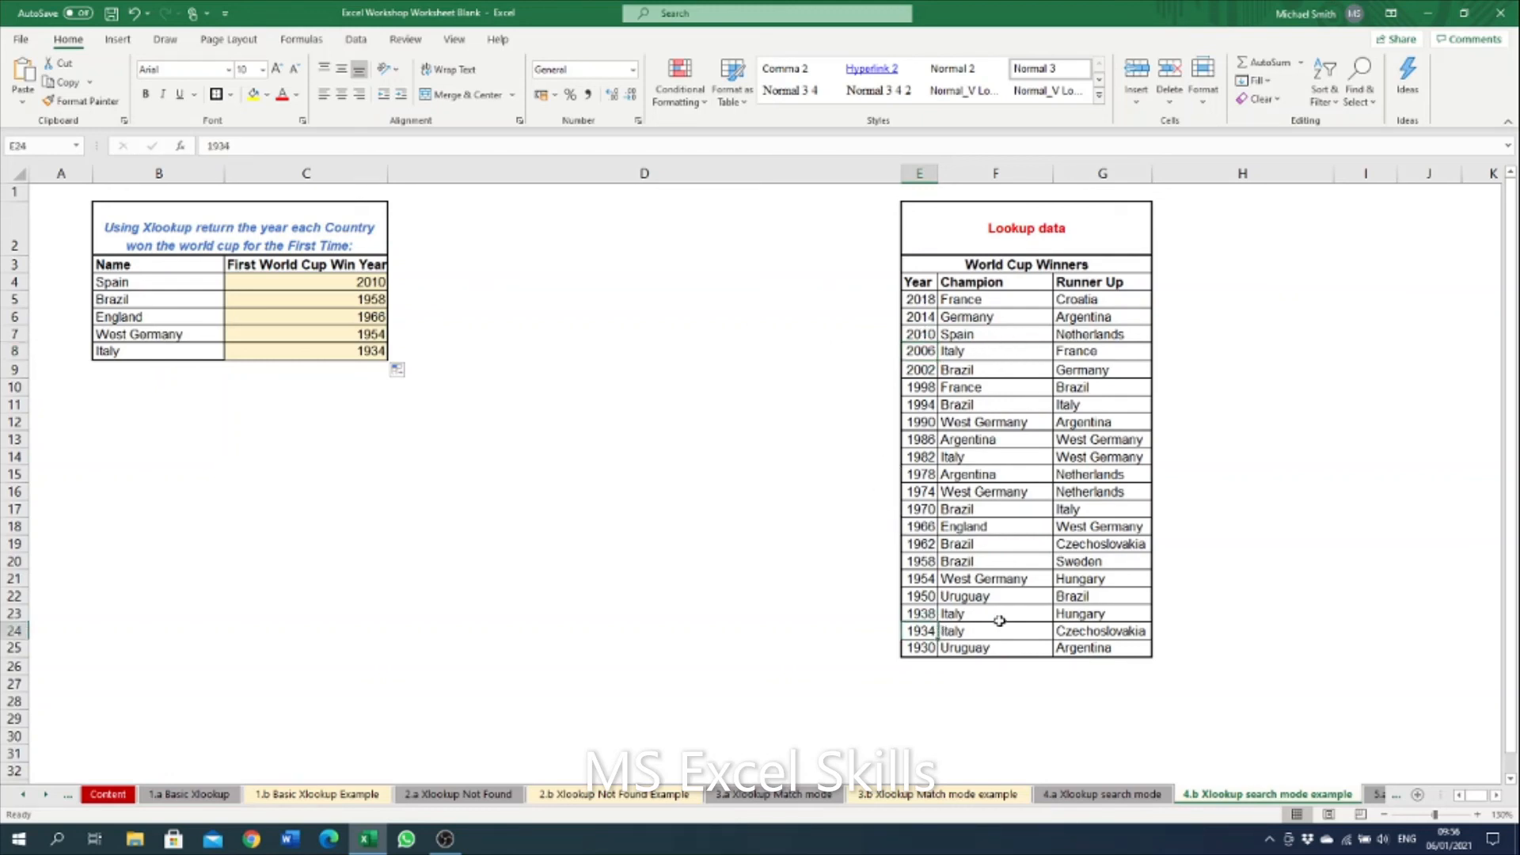
left_click(225, 226)
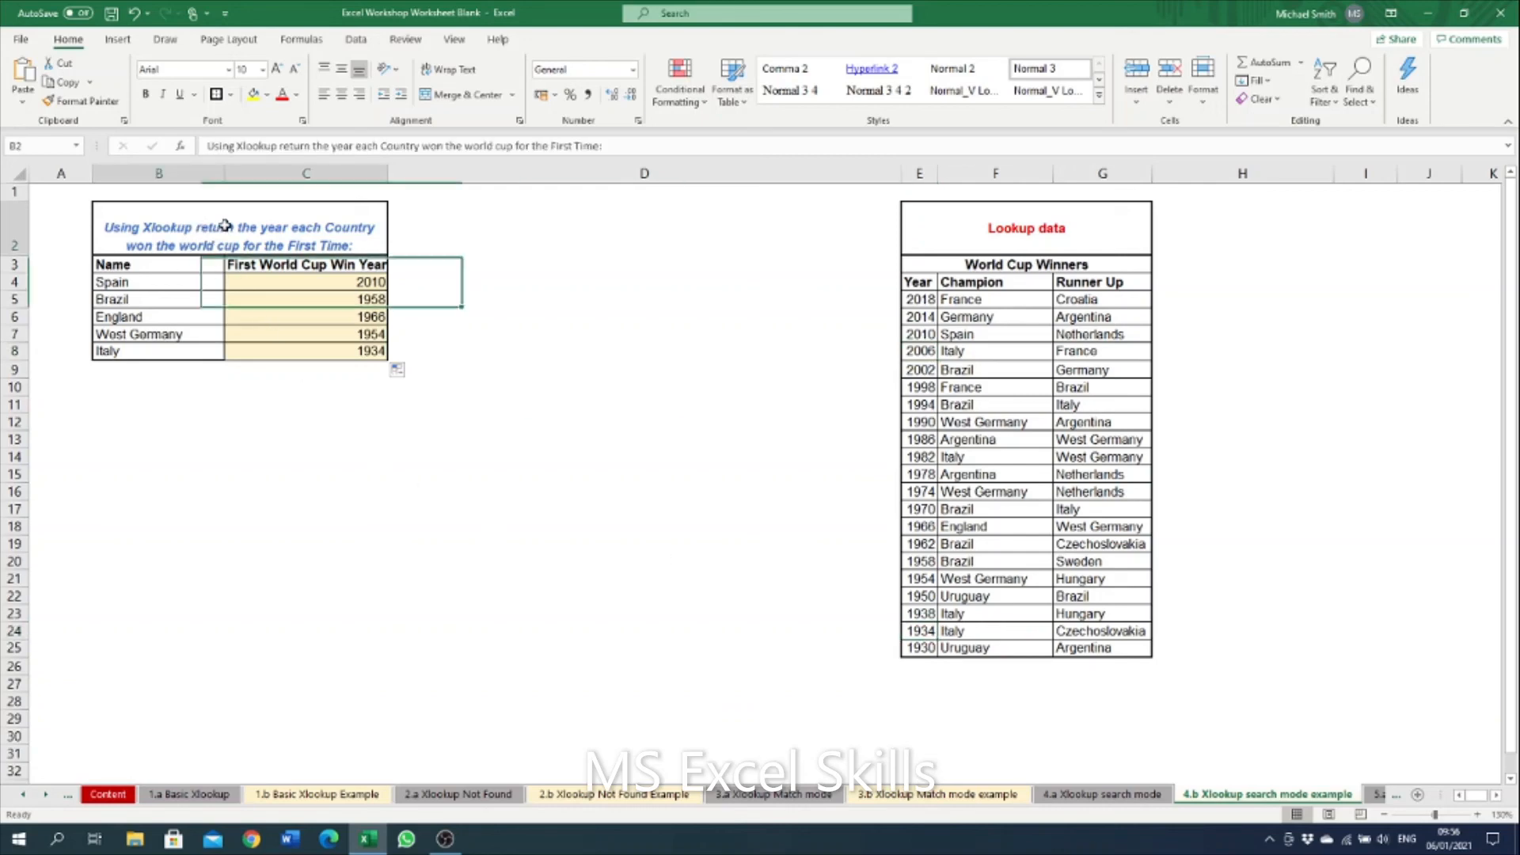
left_click_drag(225, 226, 373, 351)
left_click(668, 496)
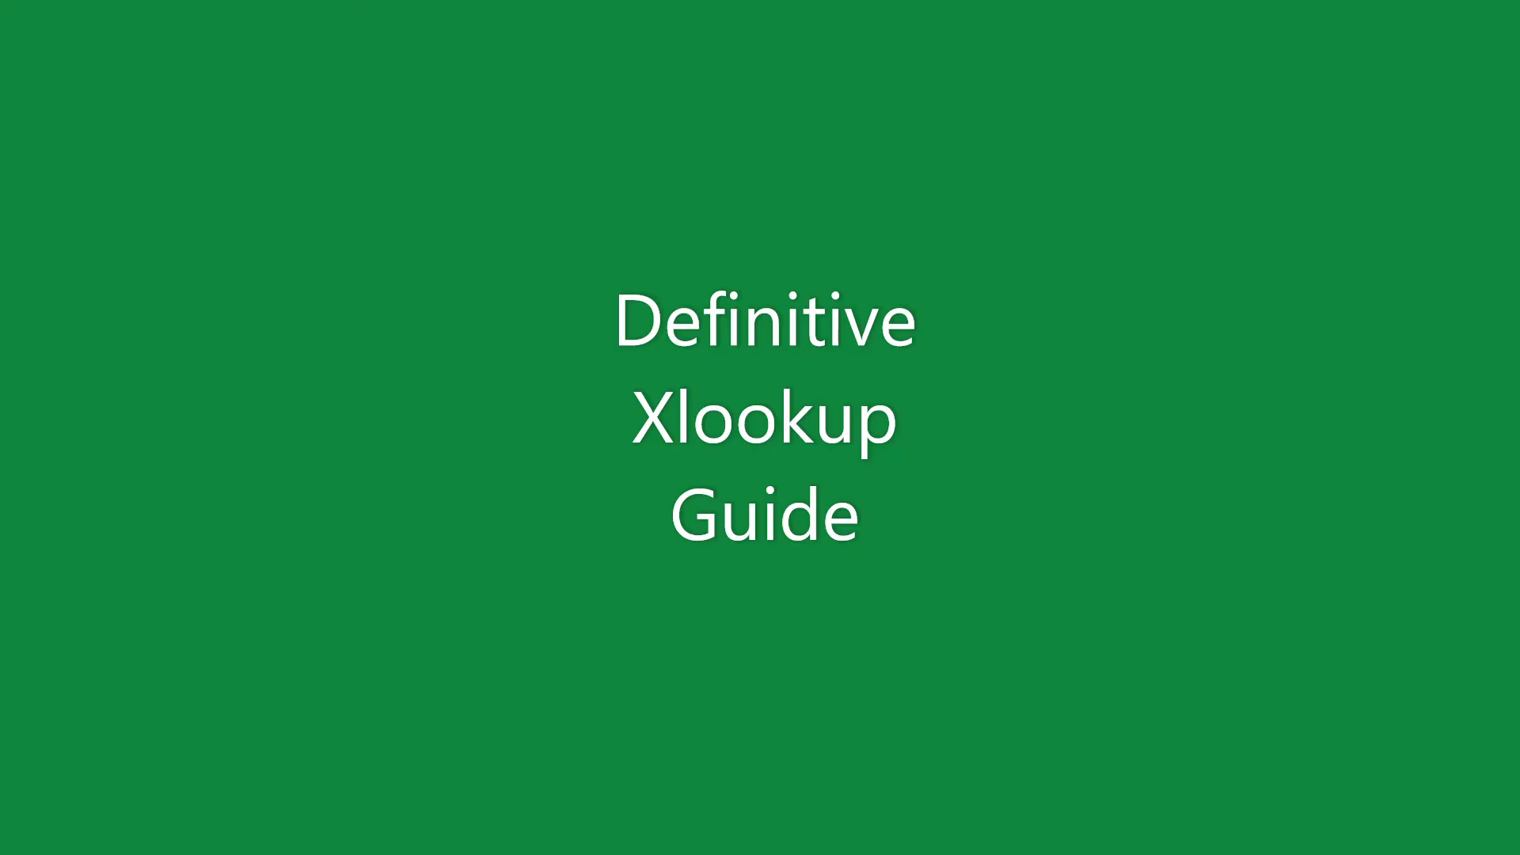